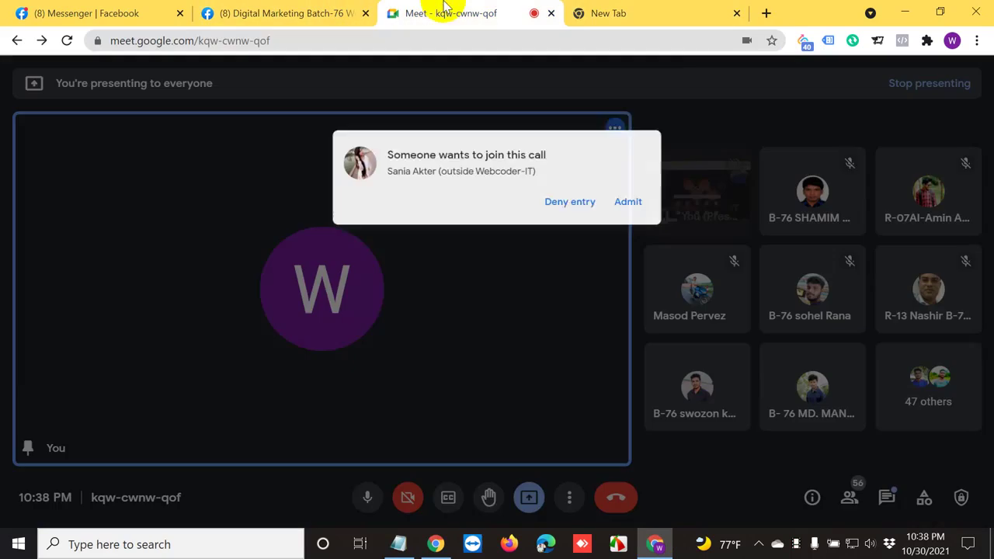
# Admit the person waiting to join the Google Meet call.
pyautogui.click(634, 152)
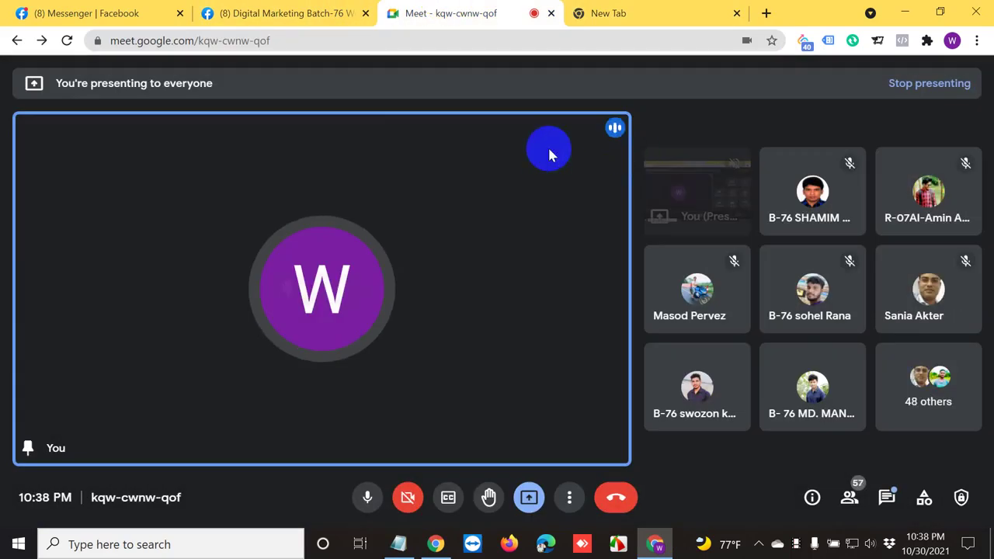
# Go to Google and search for "shopping in usa".
pyautogui.click(625, 9)
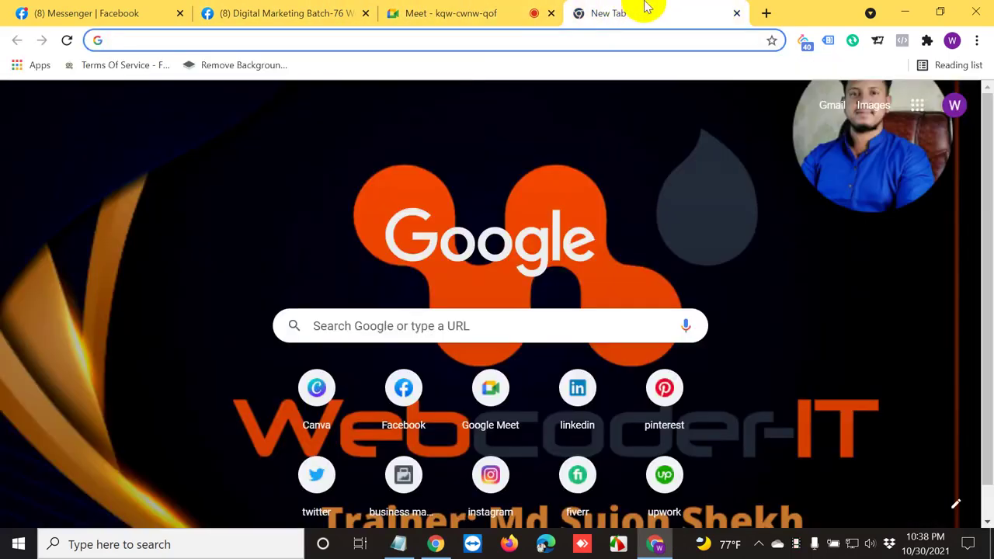
pyautogui.write('goog')
pyautogui.press('Return')
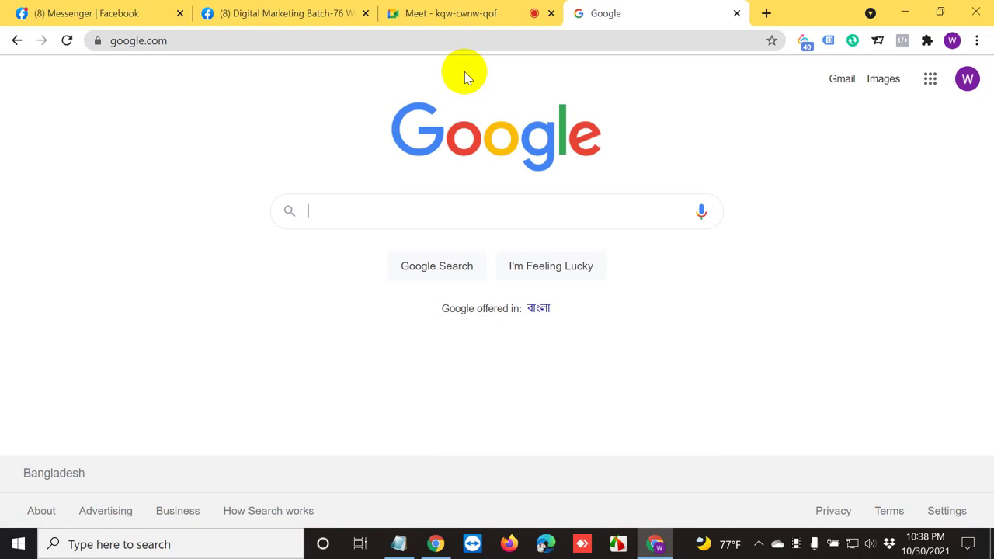
pyautogui.write('shopping in')
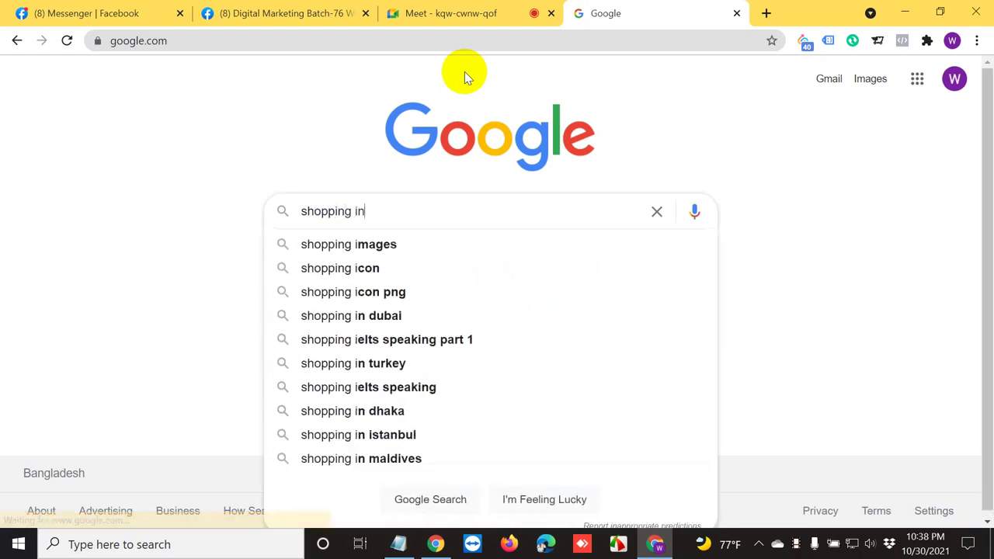
pyautogui.write(' usa')
pyautogui.press('Return')
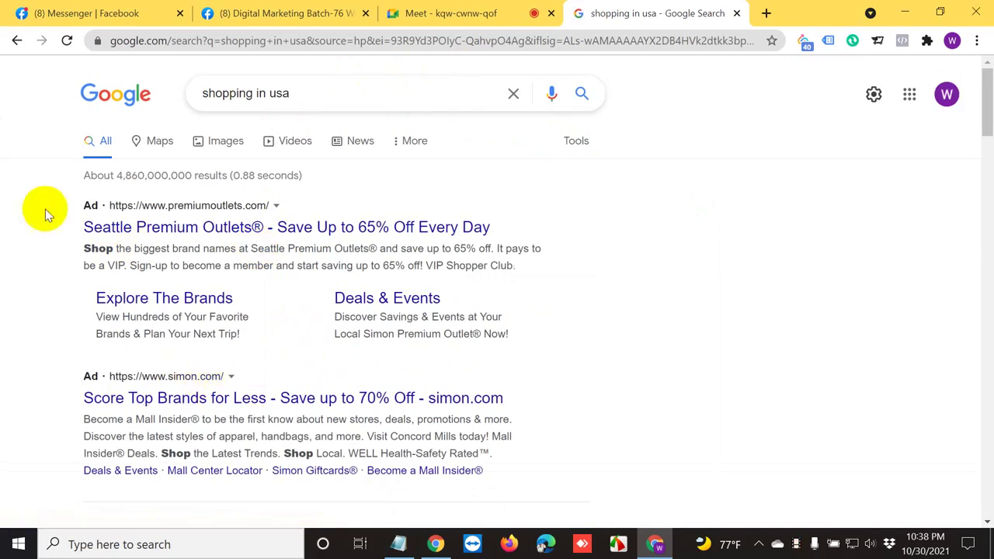
pyautogui.moveTo(74, 217); pyautogui.dragTo(110, 210)
pyautogui.click(0, 226)
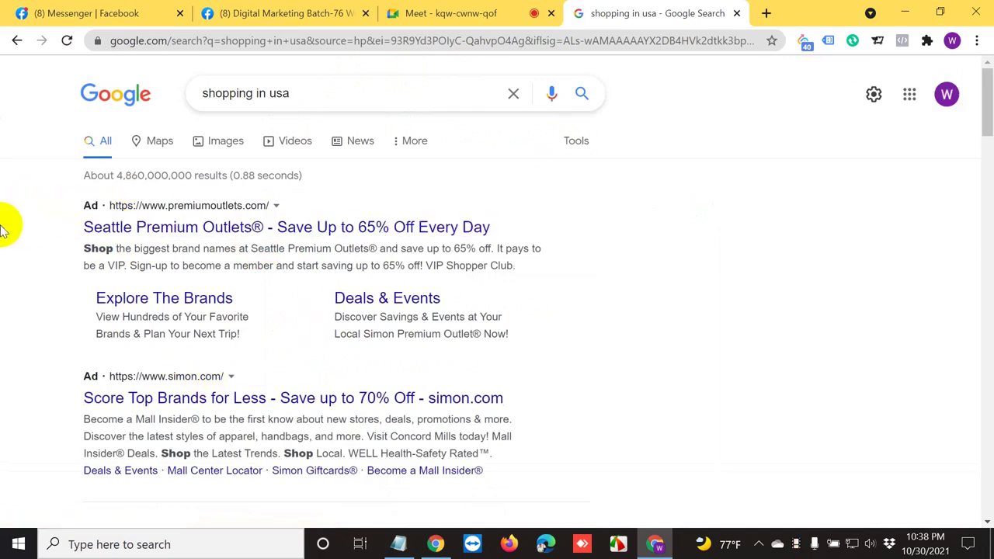
# Replace the Google query with "net speed test" and open the Speedtest by Ookla result.
pyautogui.moveTo(391, 92); pyautogui.dragTo(133, 93)
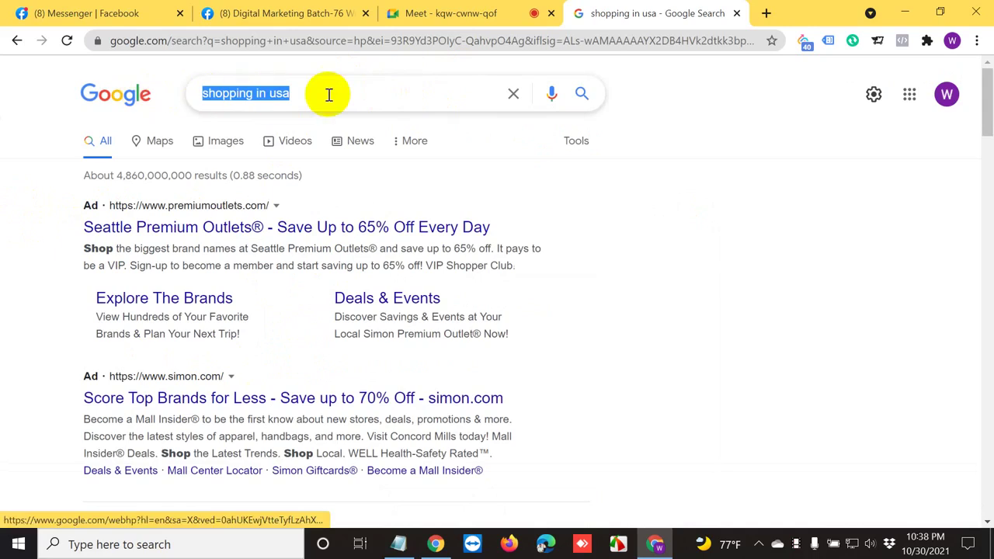
pyautogui.click(454, 11)
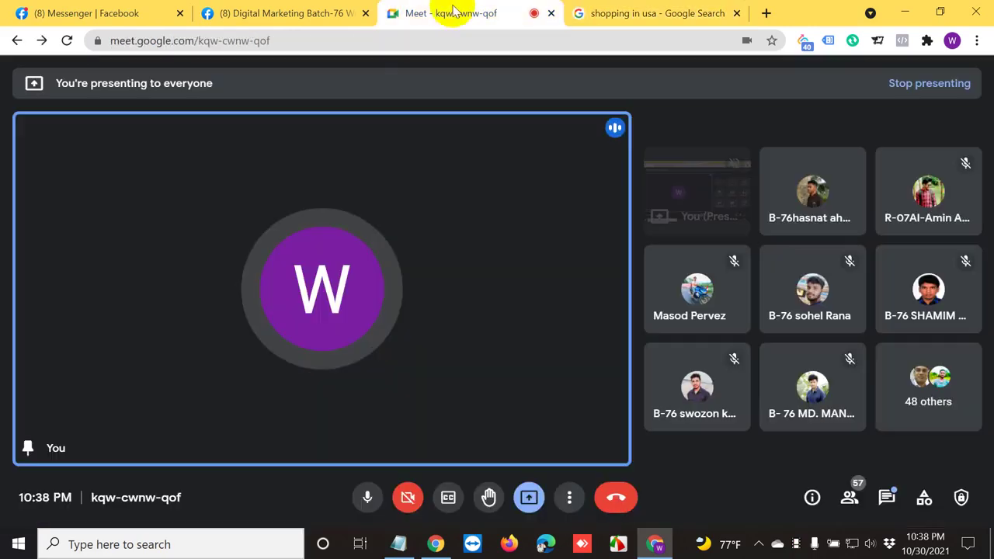
pyautogui.click(608, 9)
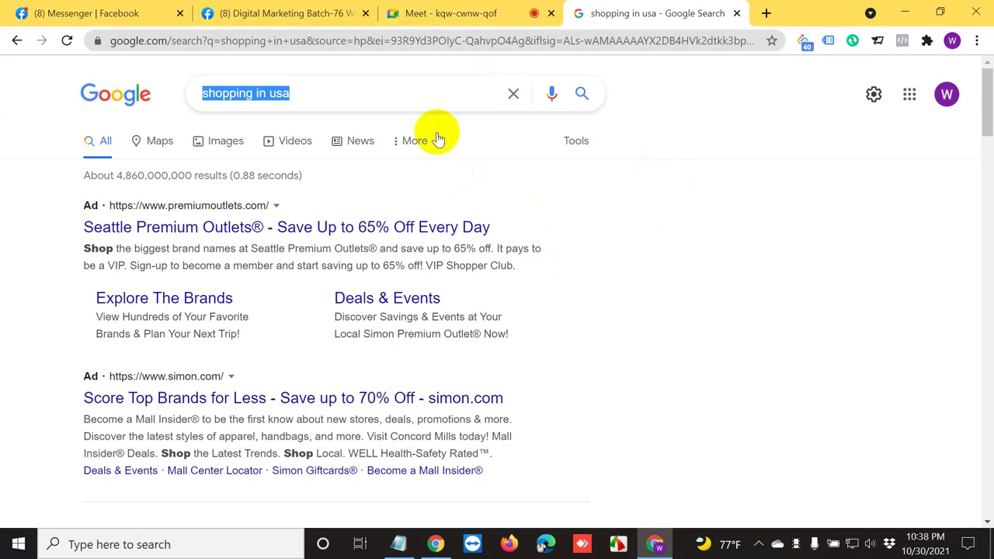
pyautogui.write('net speed')
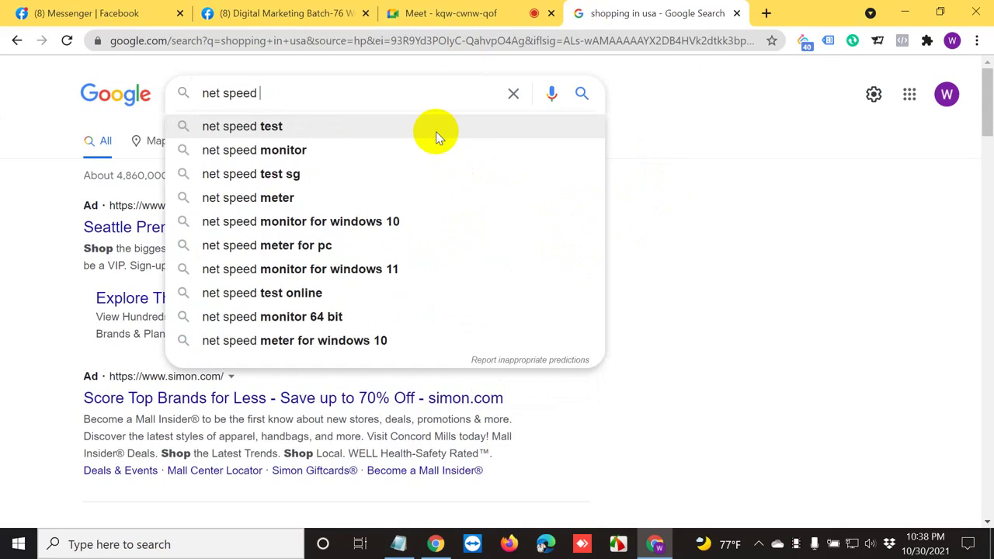
pyautogui.click(436, 131)
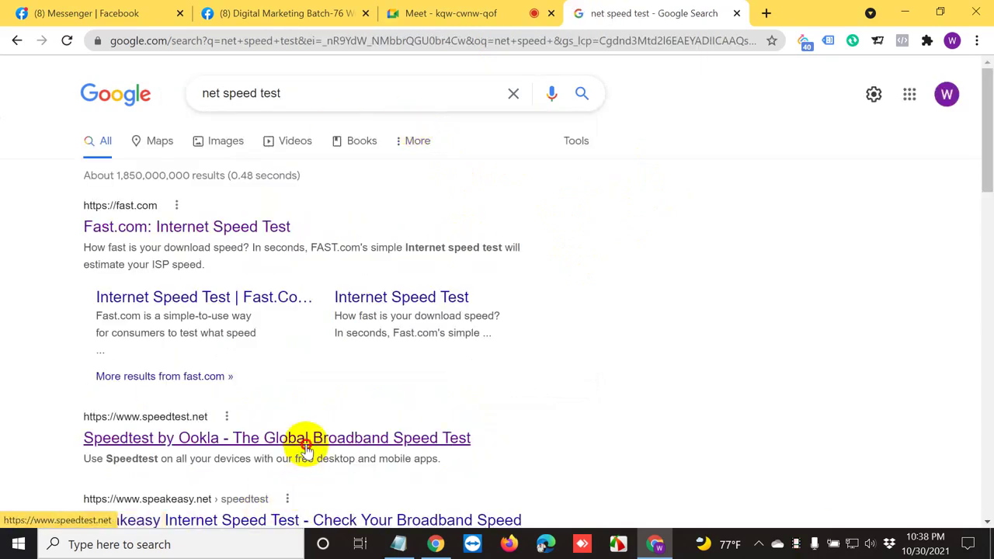
pyautogui.click(299, 441)
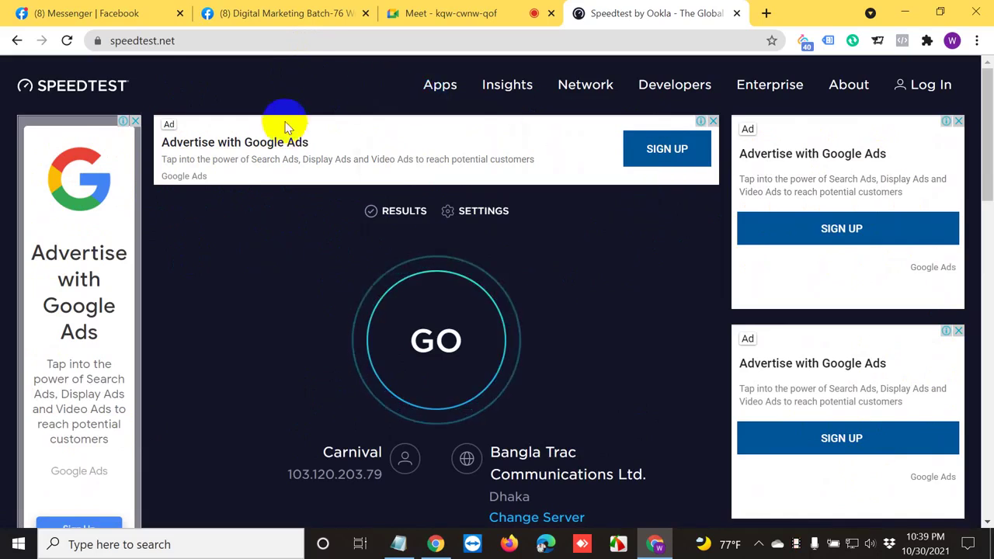
# Admit the waiting participant to the Google Meet call and return to the Speedtest page.
pyautogui.click(458, 13)
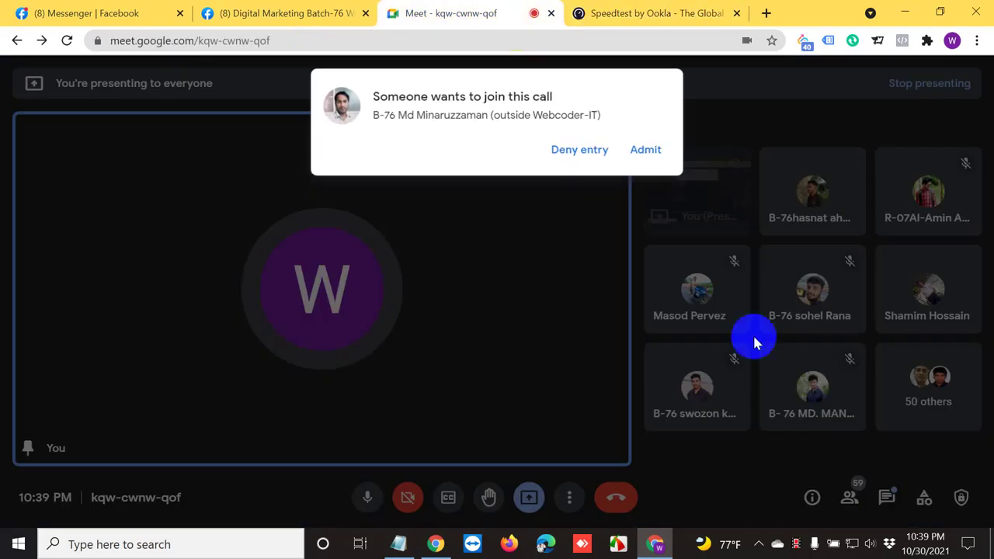
pyautogui.click(645, 148)
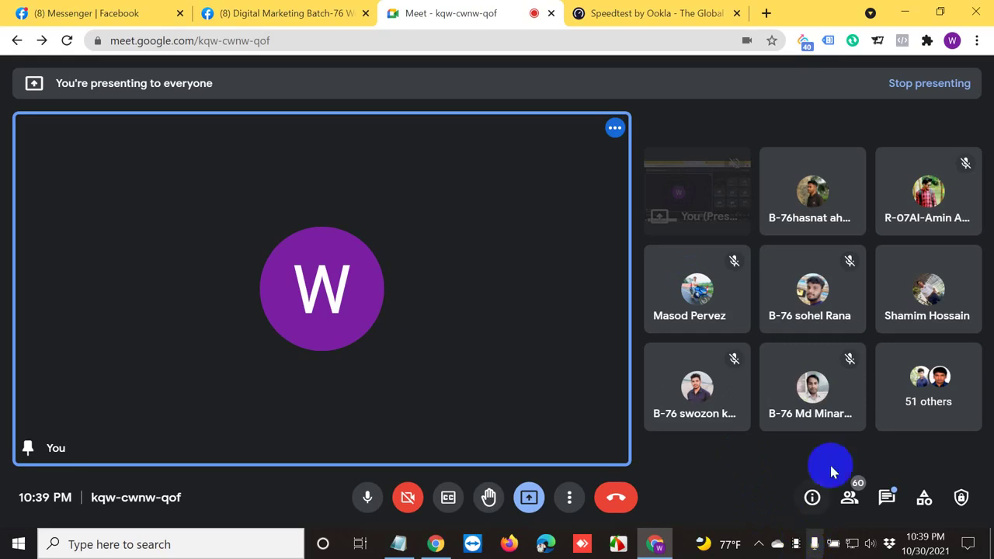
pyautogui.click(651, 13)
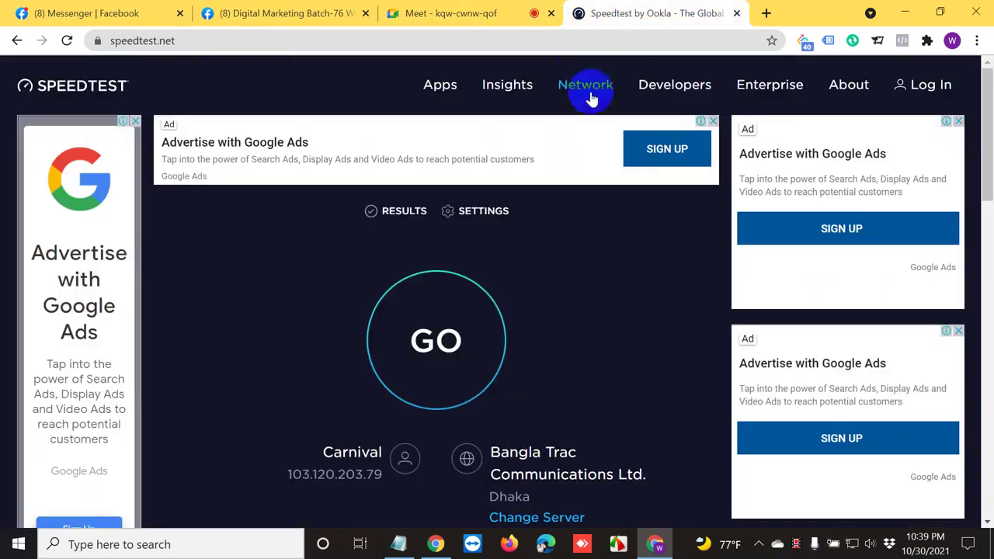
# Dismiss the horizontal Google Ads banner above the speed test to bring up its ad feedback options.
pyautogui.click(713, 121)
pyautogui.moveTo(384, 138); pyautogui.dragTo(529, 137)
pyautogui.click(528, 136)
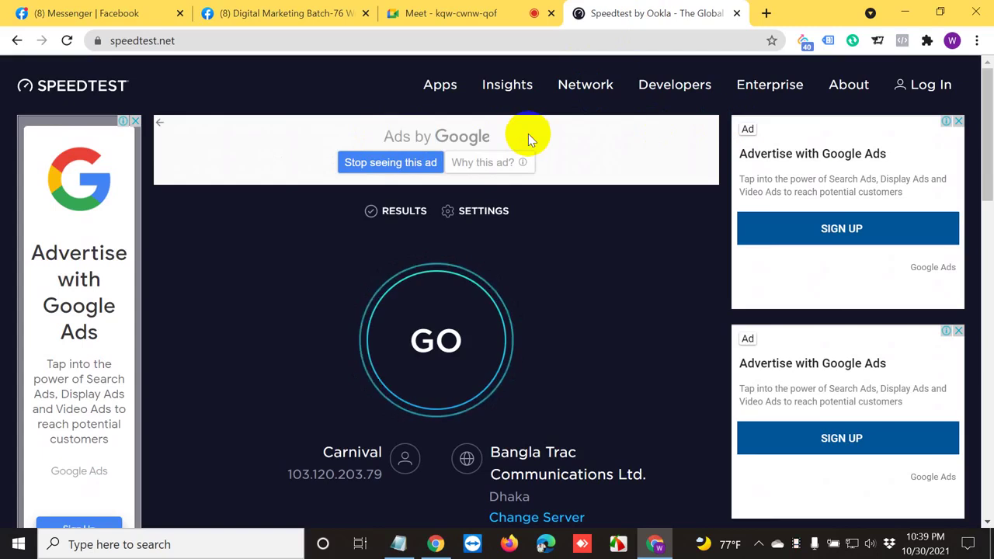
# Open a new browser tab and close the Speedtest tab.
pyautogui.click(766, 14)
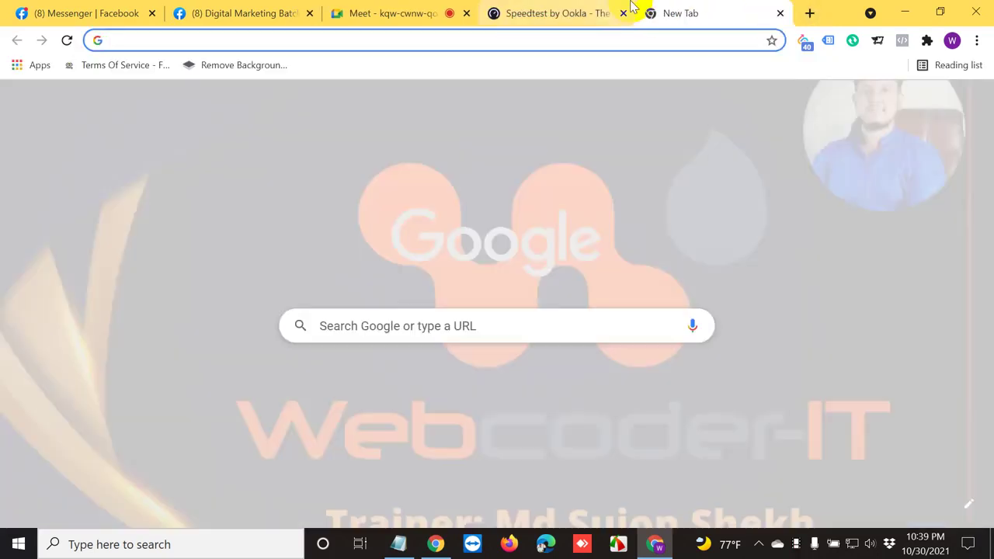
pyautogui.click(617, 12)
pyautogui.click(622, 14)
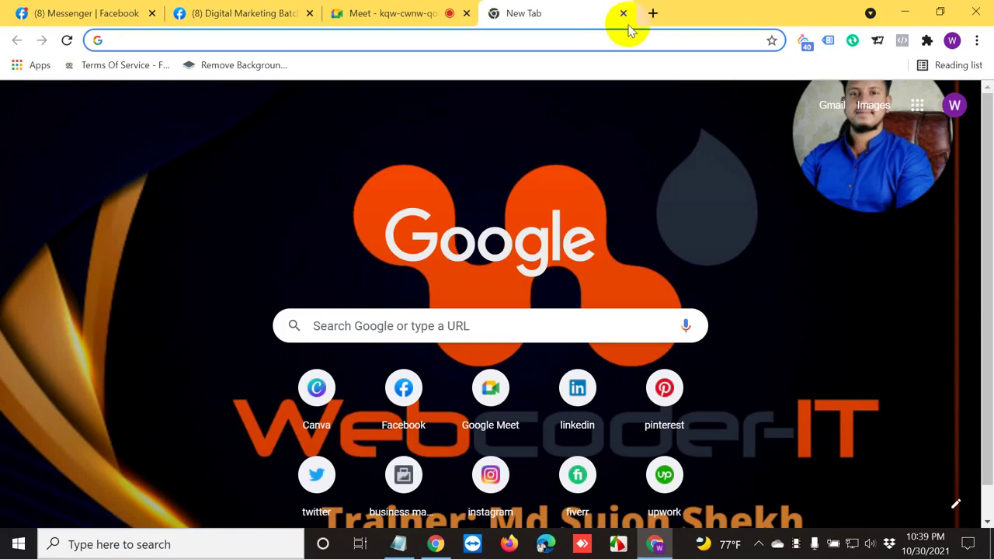
pyautogui.click(412, 12)
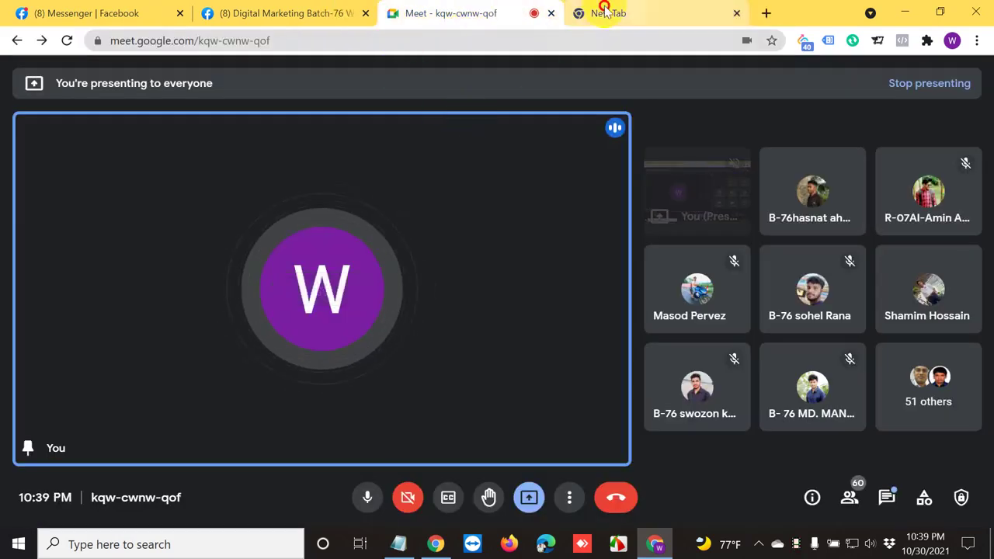
pyautogui.click(599, 9)
pyautogui.click(432, 6)
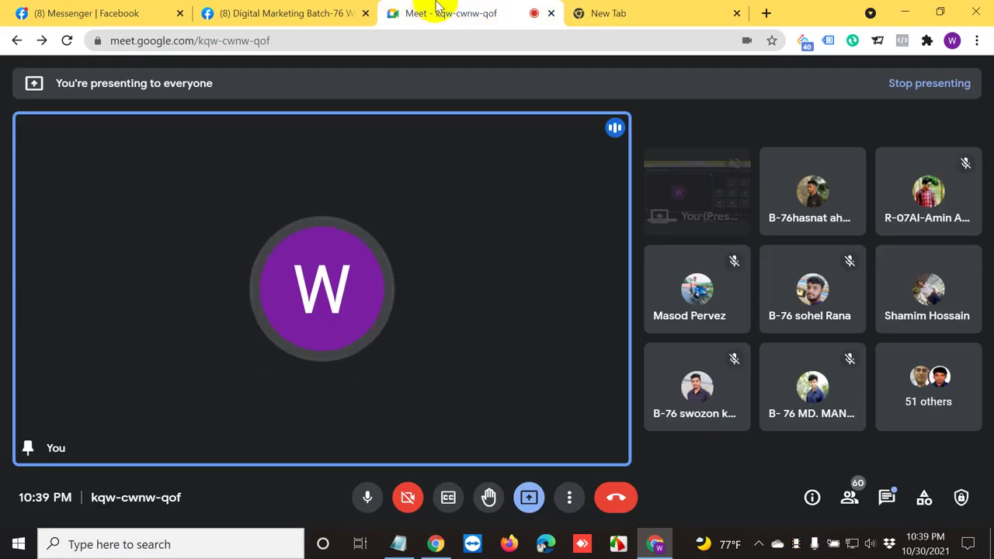
pyautogui.click(715, 8)
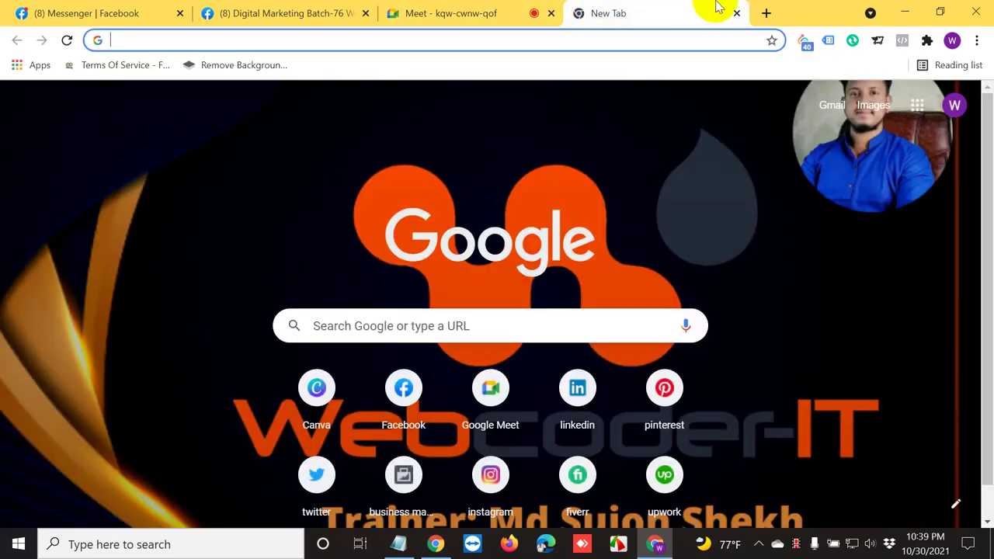
# Open an extra blank tab and load trustshoper.com in the first empty tab.
pyautogui.click(766, 12)
pyautogui.click(559, 6)
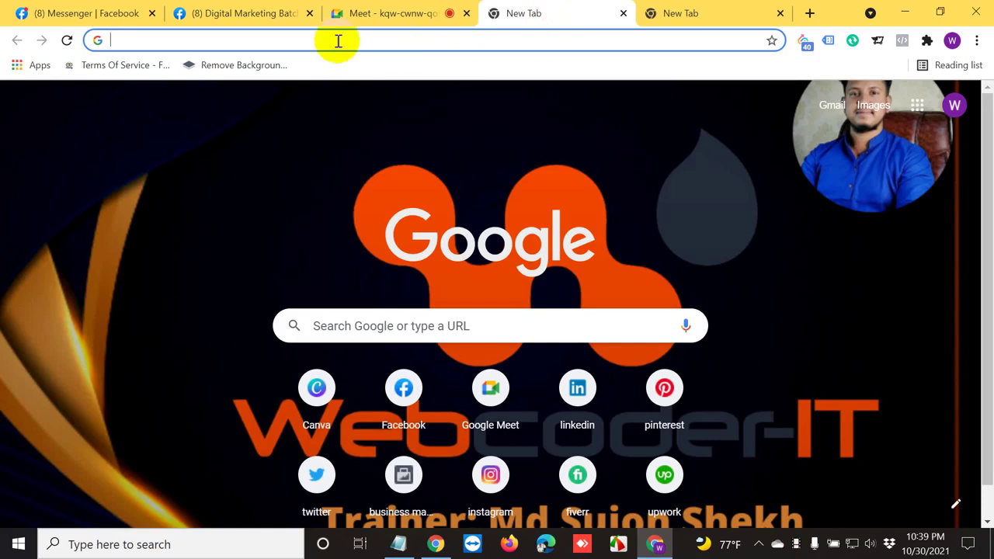
pyautogui.click(302, 48)
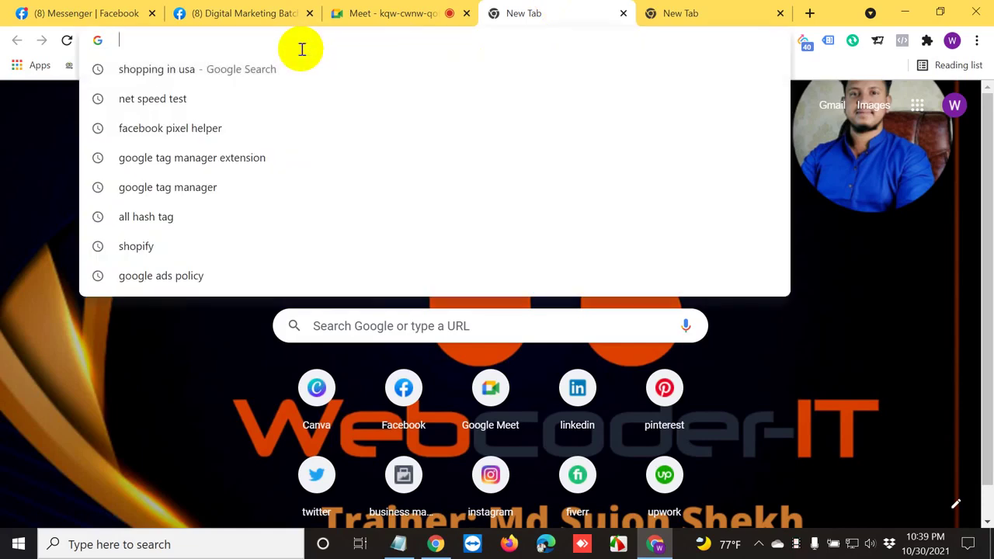
pyautogui.write('trustshoper.com')
pyautogui.press('Return')
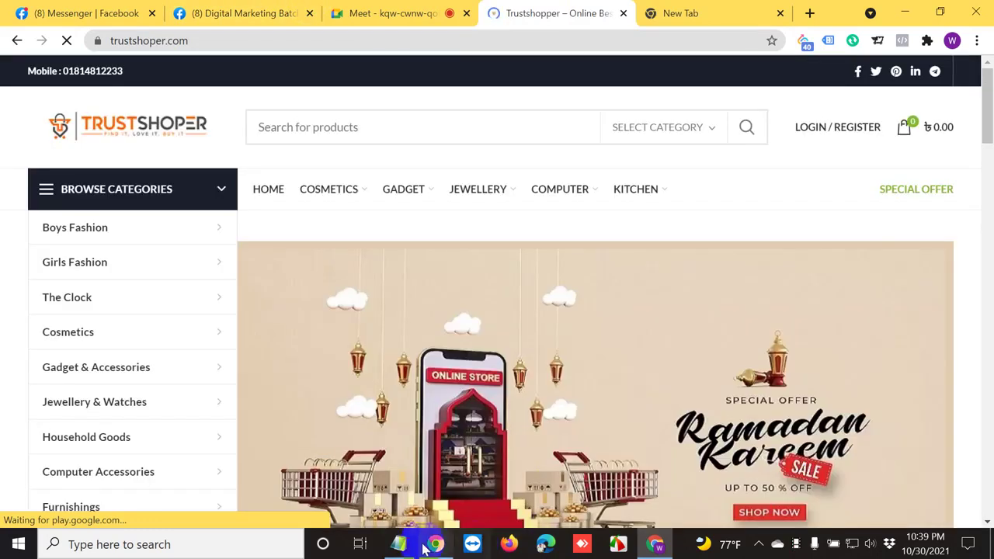
# In Notepad, add a "requirements:" section listing "google adwords account access", "website links" and "images=> 1 logo=> 15 img", with dotted separators.
pyautogui.click(400, 544)
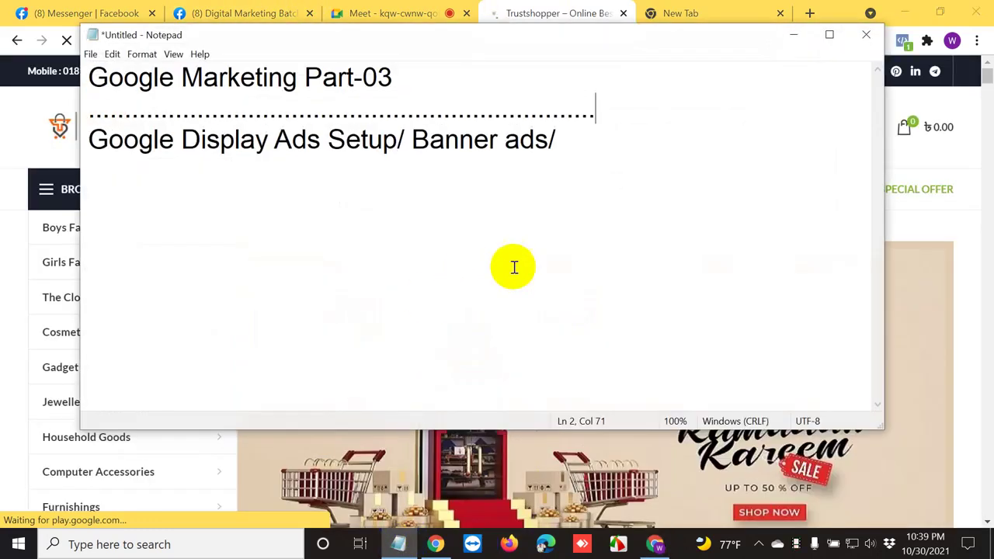
pyautogui.click(603, 157)
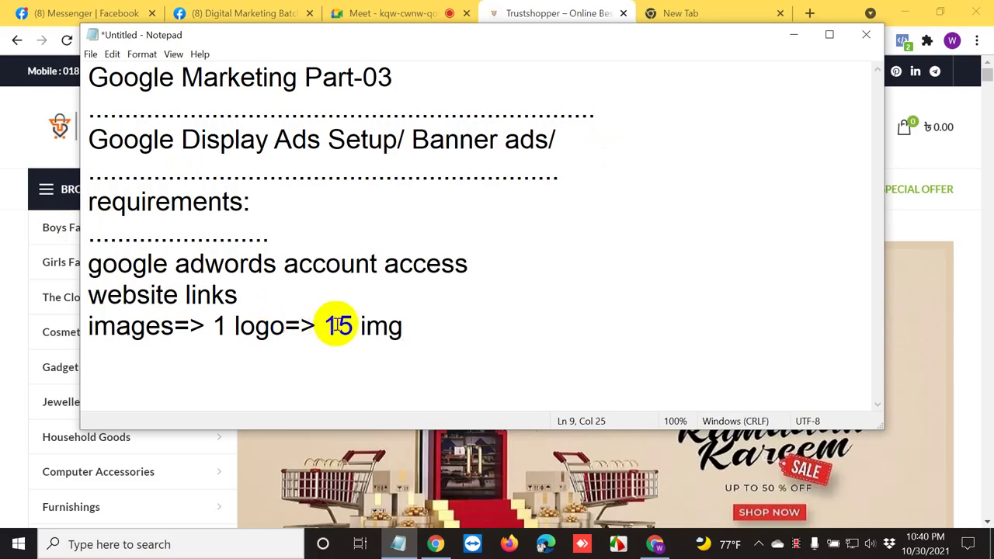
pyautogui.moveTo(323, 326); pyautogui.dragTo(409, 321)
pyautogui.click(443, 322)
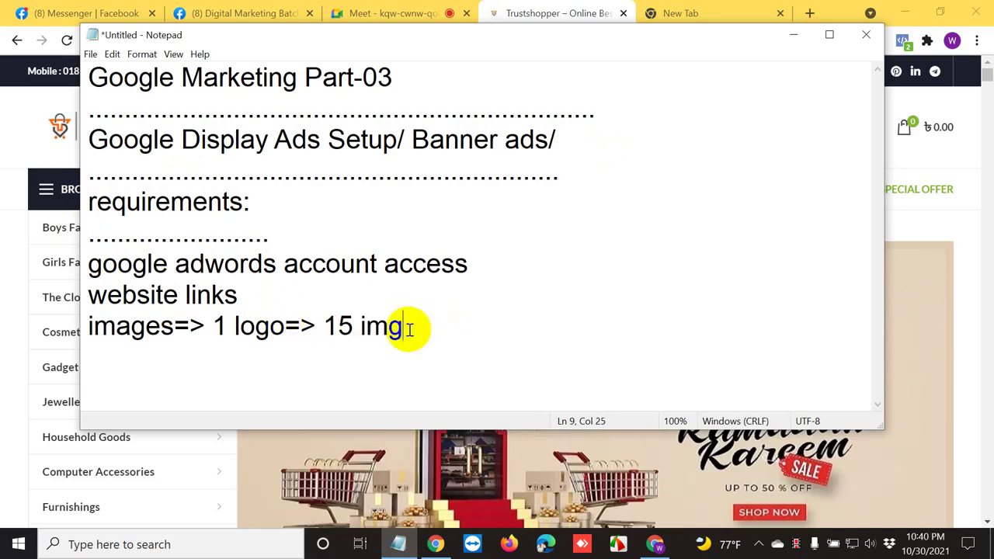
# Add the lines "daily budget" and "targeted country" to the requirements list and close it with a dotted separator.
pyautogui.doubleClick(404, 327)
pyautogui.click(433, 330)
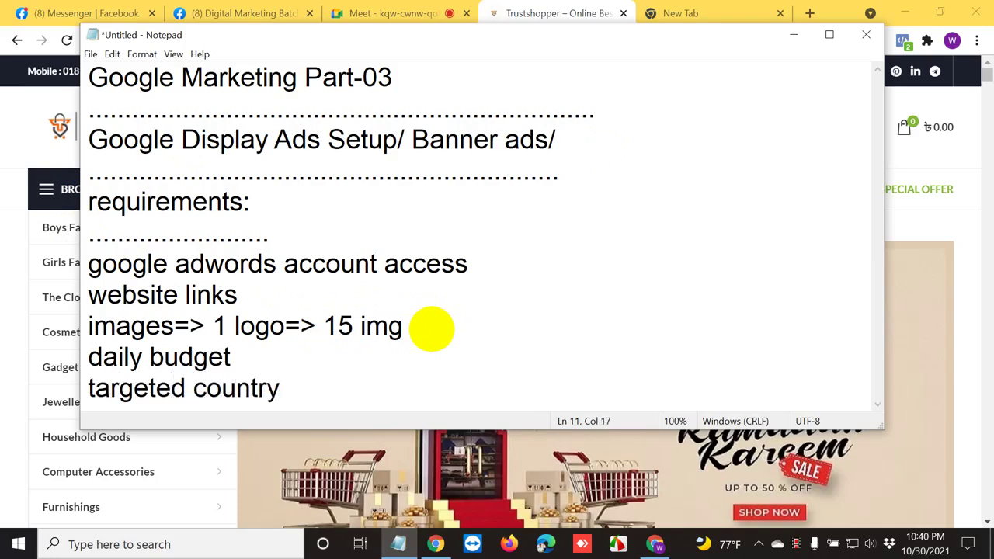
pyautogui.press('Return')
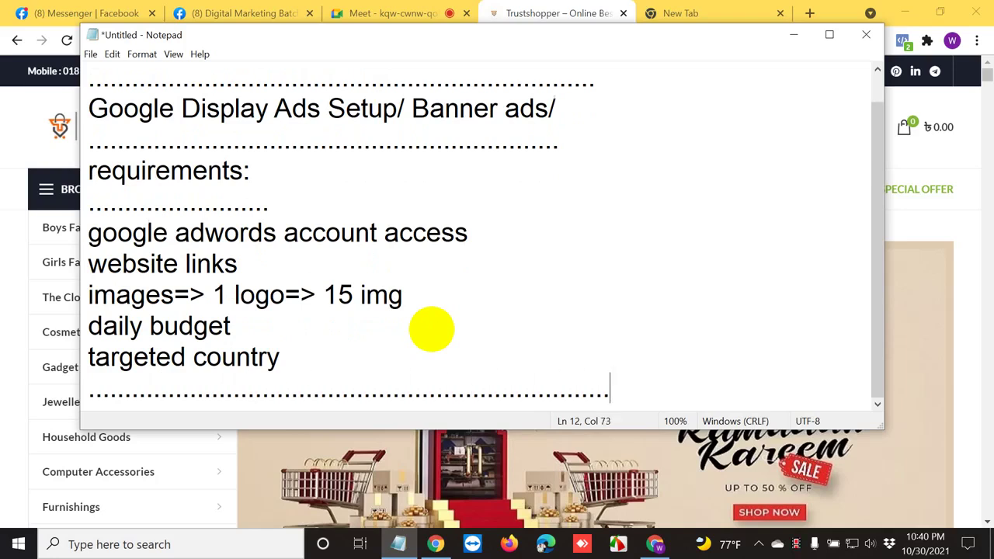
pyautogui.moveTo(322, 370); pyautogui.dragTo(89, 228)
pyautogui.doubleClick(301, 274)
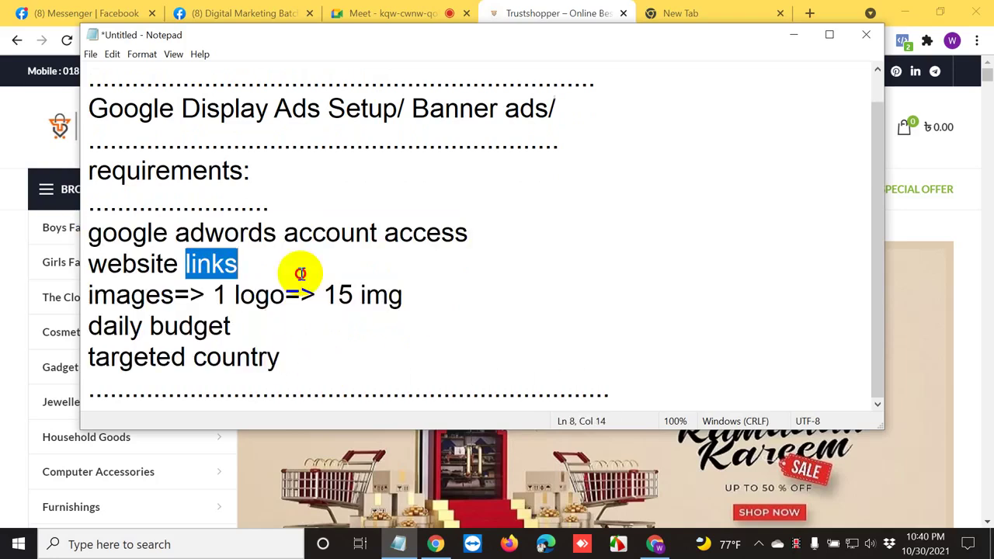
pyautogui.click(470, 287)
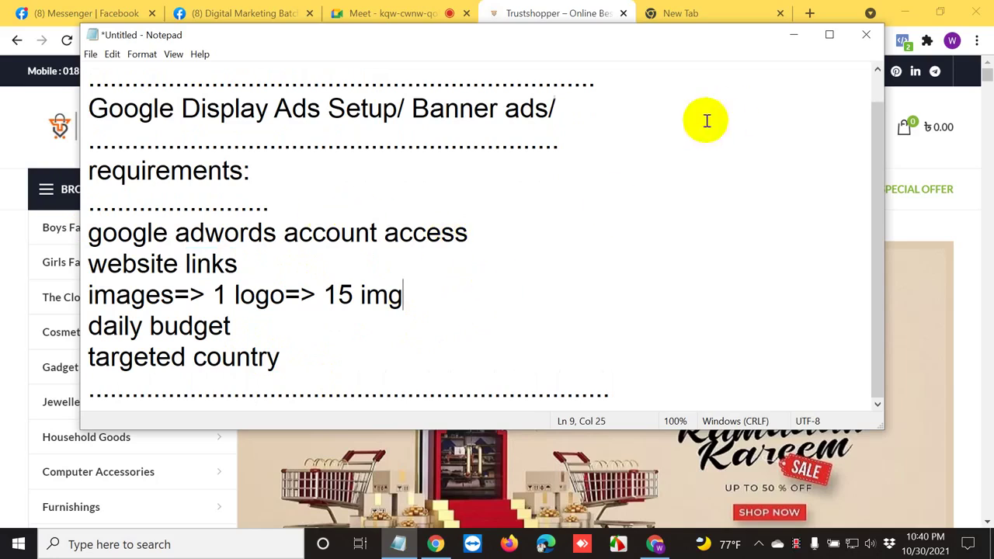
# Switch to the Trustshoper site in Chrome, open the Apple AirPods Pro product page and view its details.
pyautogui.click(593, 10)
pyautogui.scroll(-1, 552, 420)
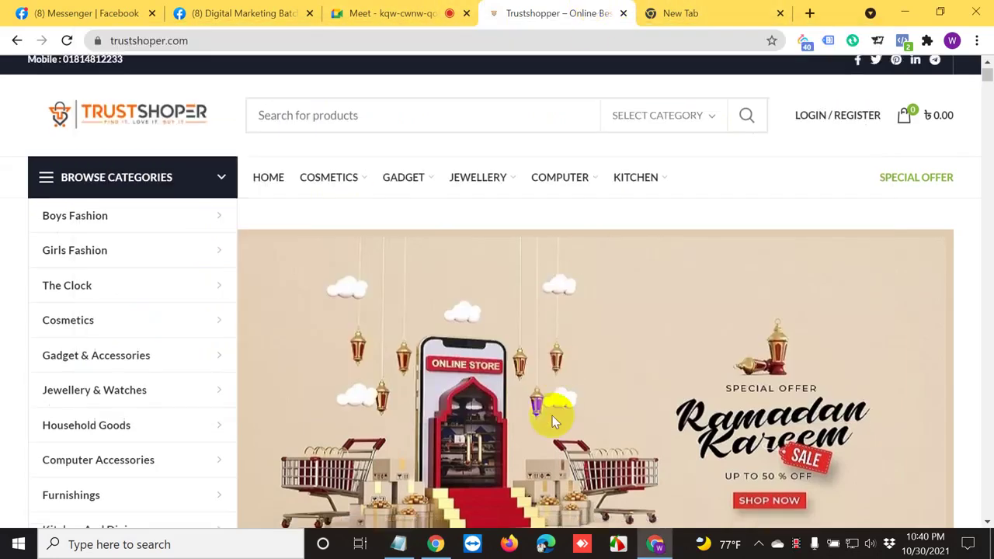
pyautogui.scroll(-15, 553, 420)
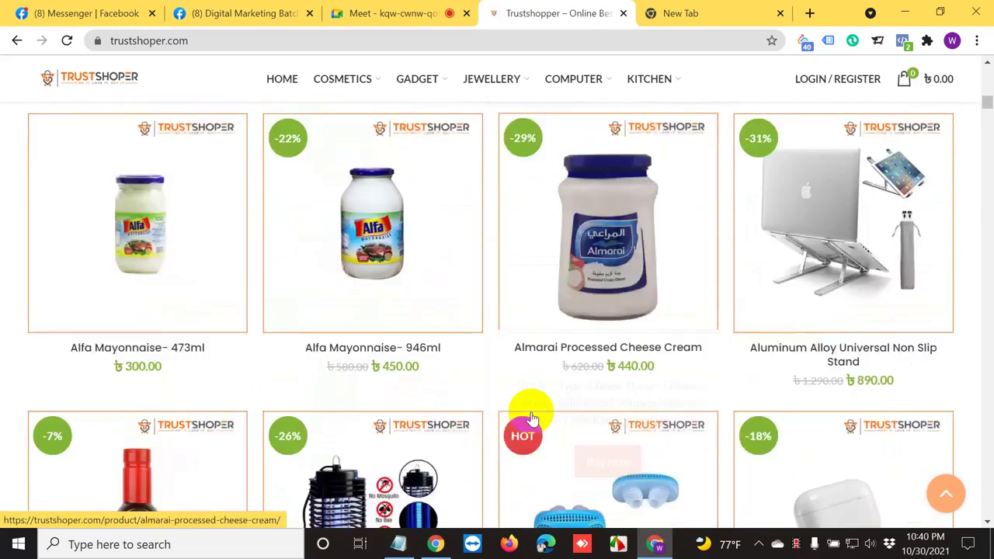
pyautogui.scroll(-4, 528, 416)
pyautogui.click(843, 256)
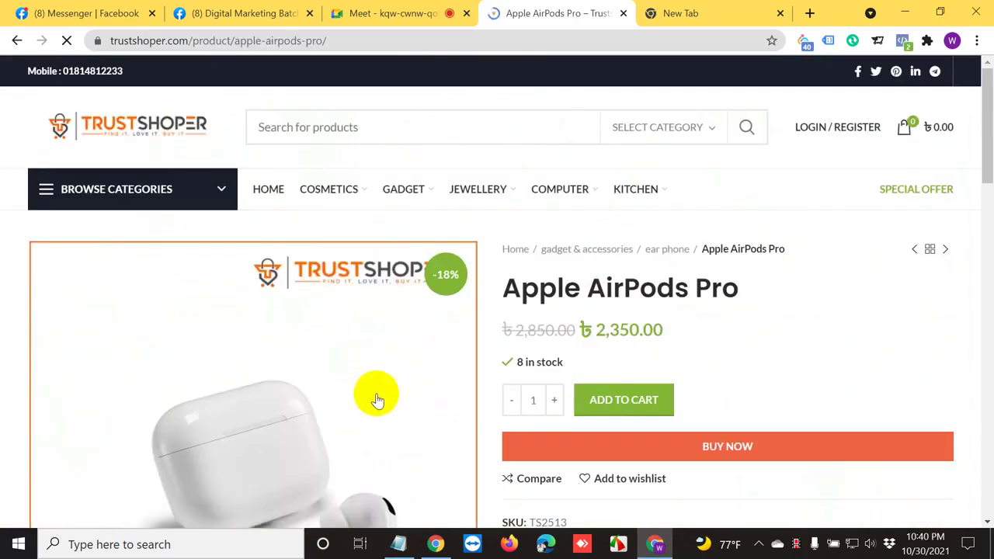
pyautogui.scroll(-2, 377, 400)
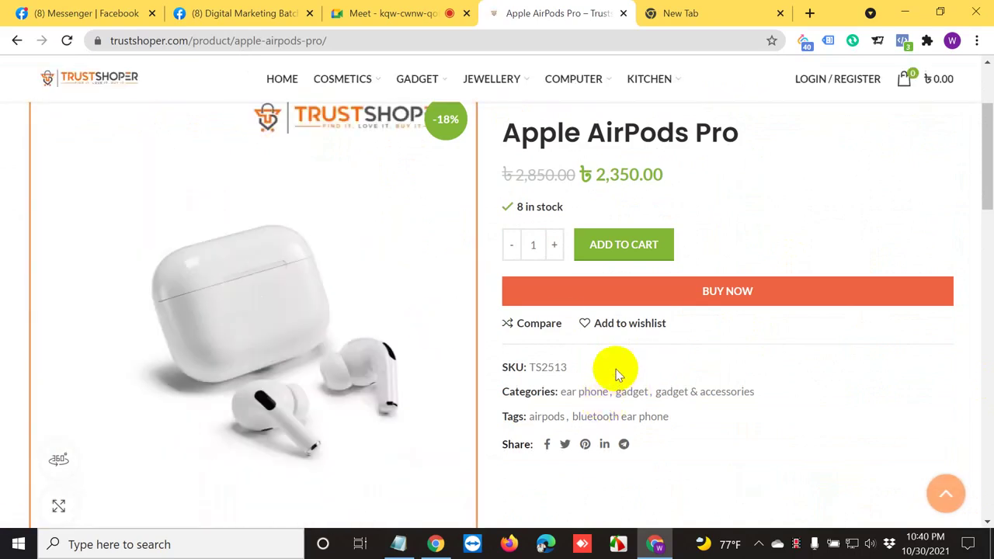
# Open Google Images in the blank browser tab.
pyautogui.scroll(-2, 616, 373)
pyautogui.scroll(1, 616, 373)
pyautogui.click(707, 11)
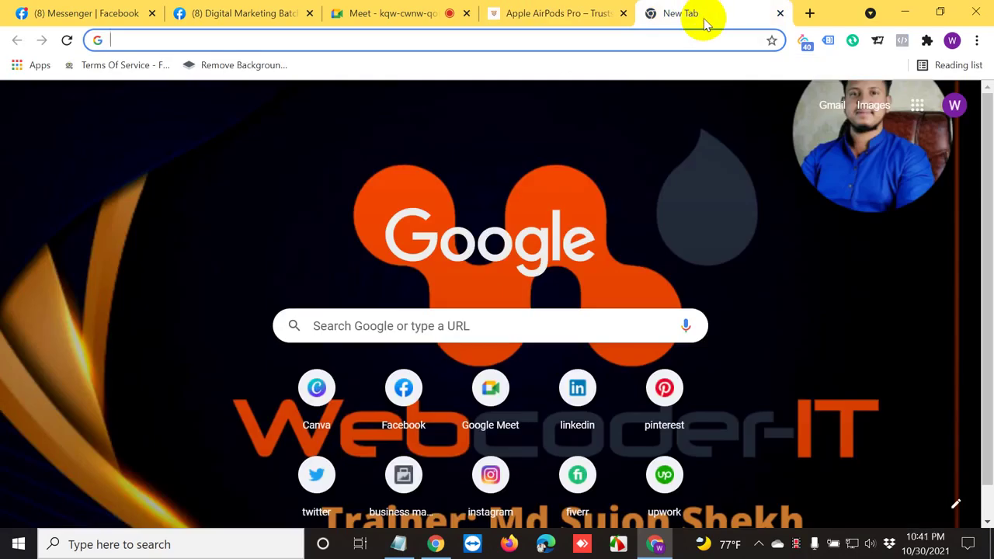
pyautogui.write('ima')
pyautogui.press('Return')
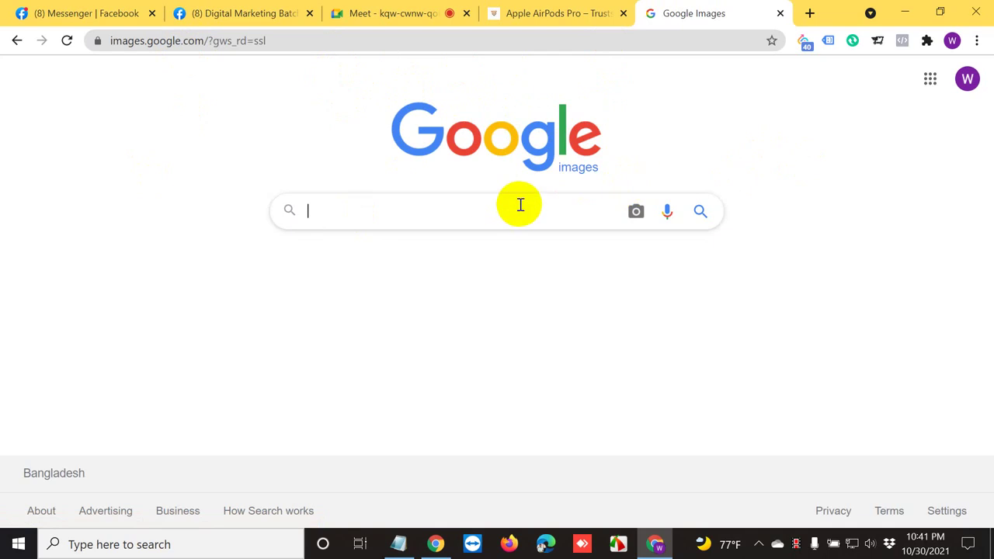
# Capture the AirPods picture on the Trustshoper product page with Lightshot and save it as a PNG on the Desktop.
pyautogui.click(573, 9)
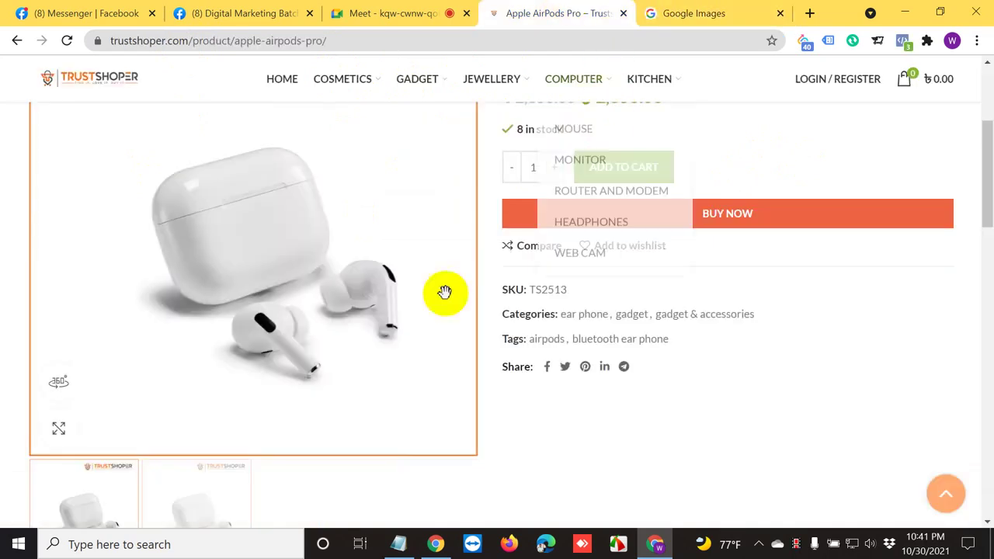
pyautogui.click(759, 544)
pyautogui.click(790, 482)
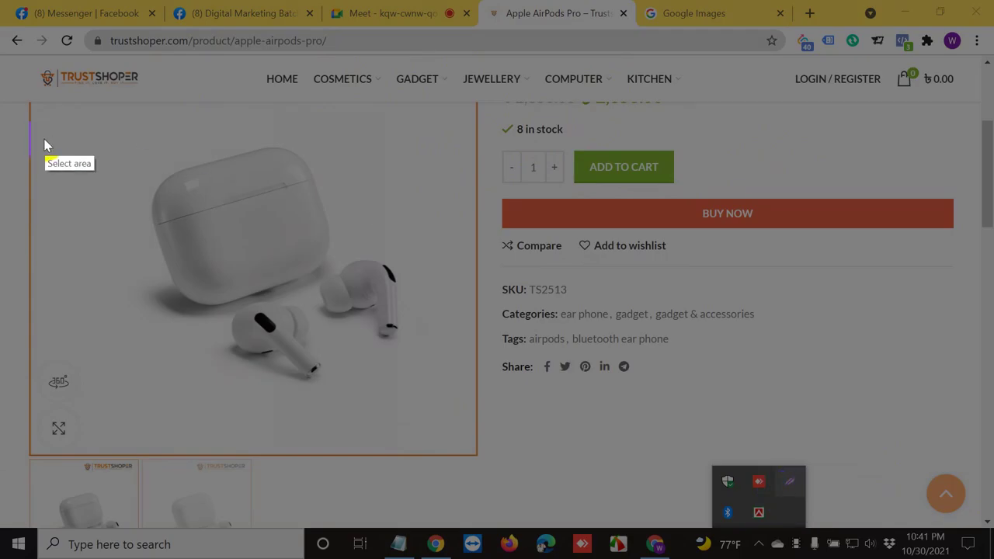
pyautogui.moveTo(72, 142); pyautogui.dragTo(448, 432)
pyautogui.click(396, 446)
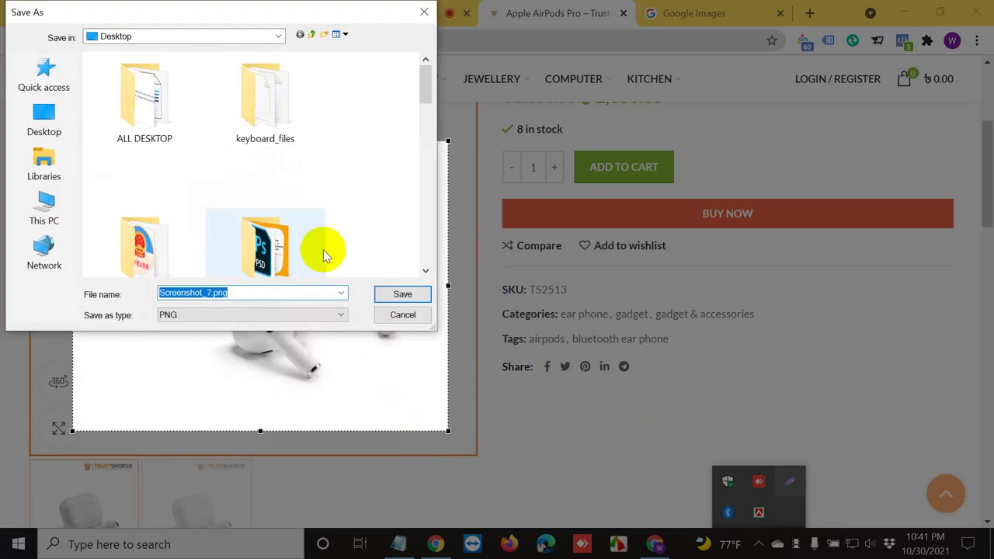
pyautogui.click(410, 299)
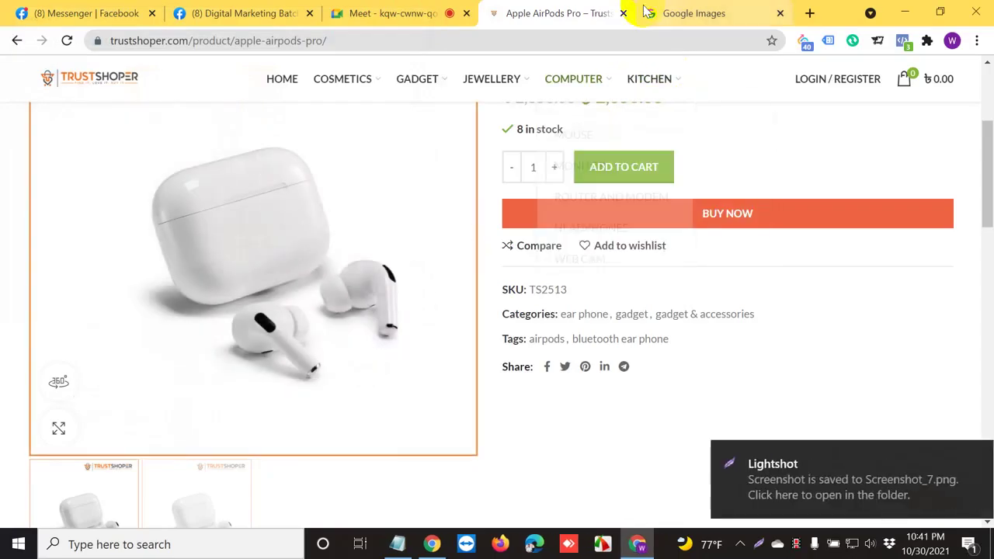
# Run a Google search by image with Screenshot_7.png uploaded from the Desktop.
pyautogui.click(644, 9)
pyautogui.click(639, 213)
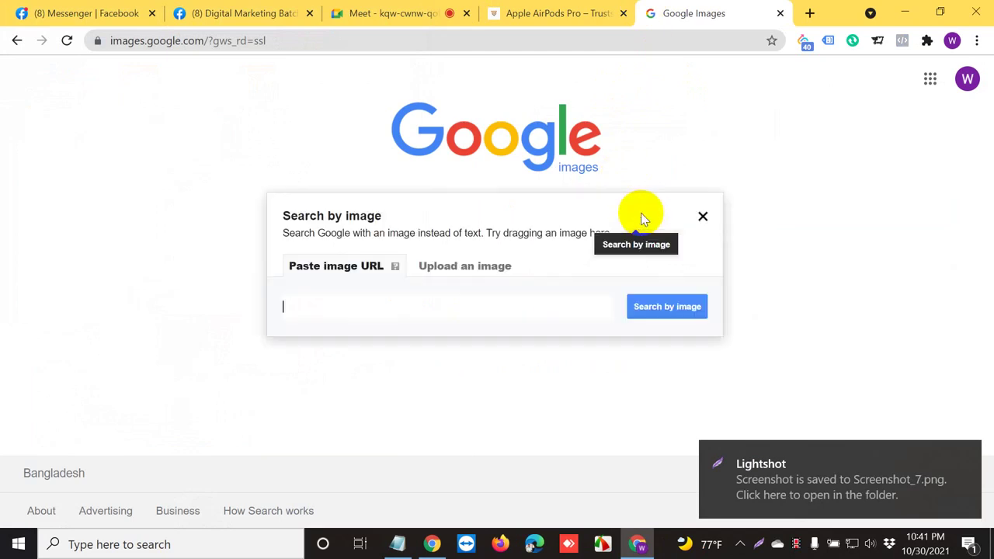
pyautogui.click(449, 267)
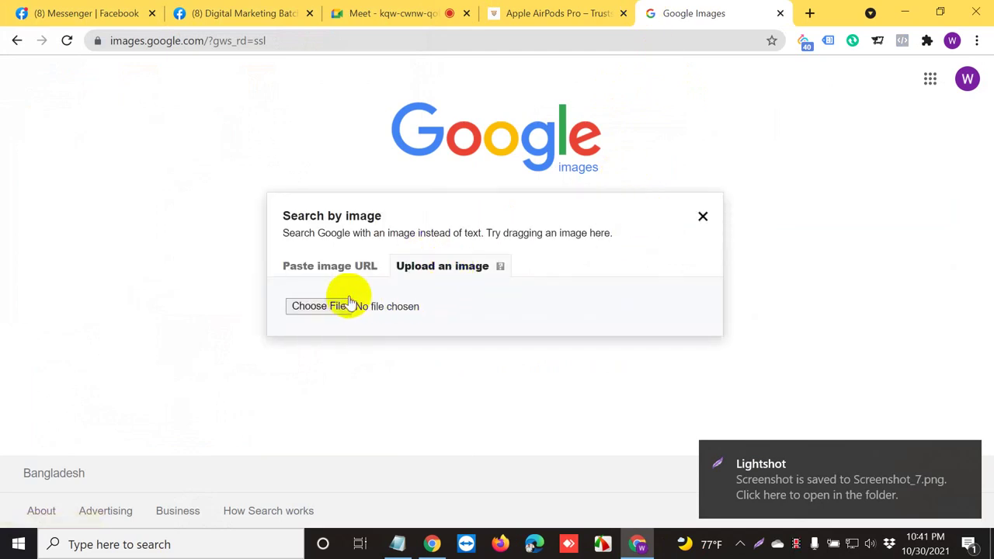
pyautogui.click(319, 307)
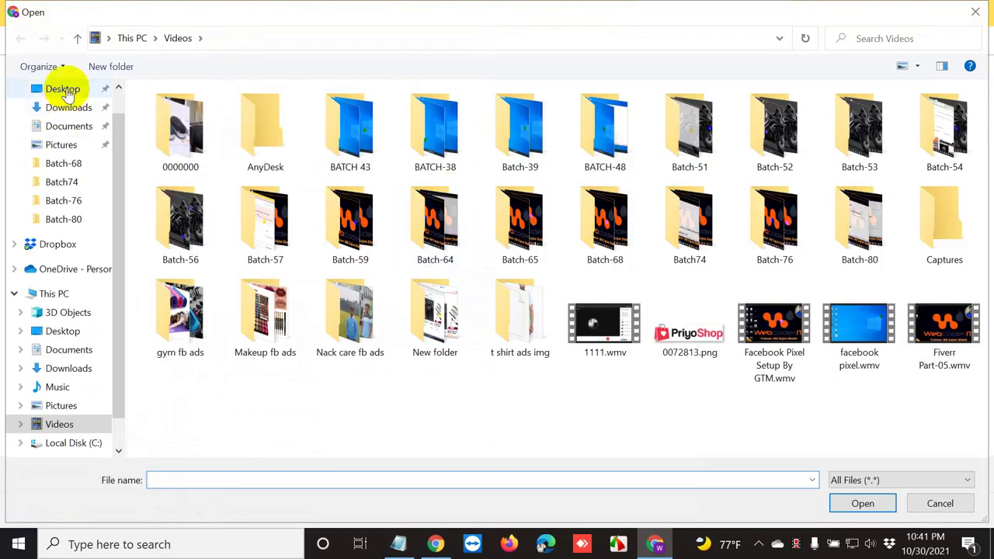
pyautogui.click(65, 91)
pyautogui.click(861, 408)
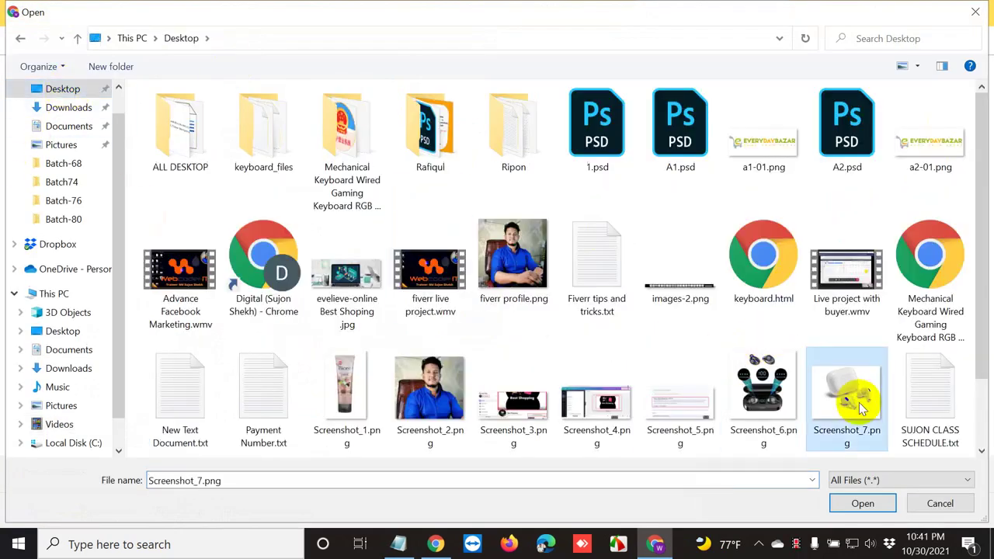
pyautogui.click(863, 505)
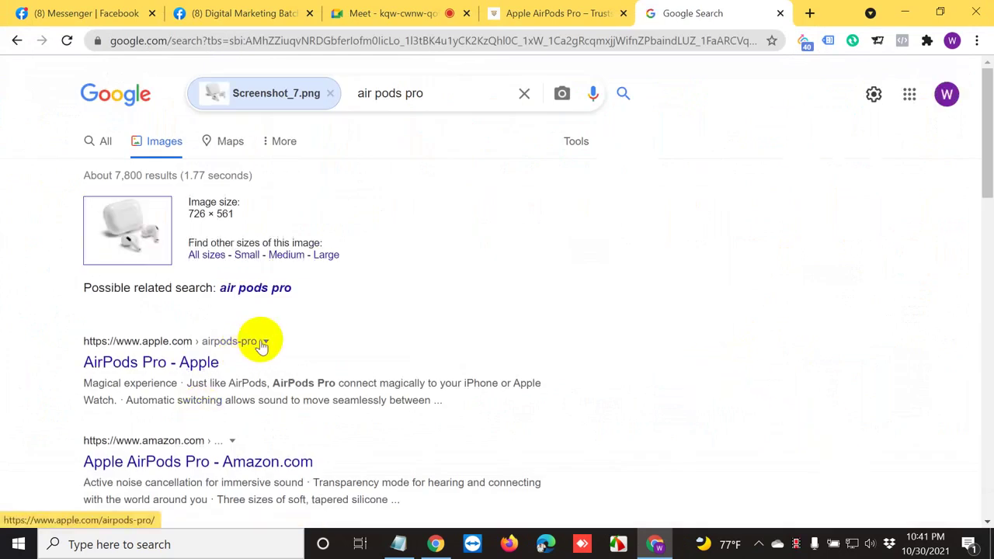
# Open the visually similar images for "air pods pro" and save the Lulu Hypermarket picture to Downloads.
pyautogui.scroll(-6, 261, 353)
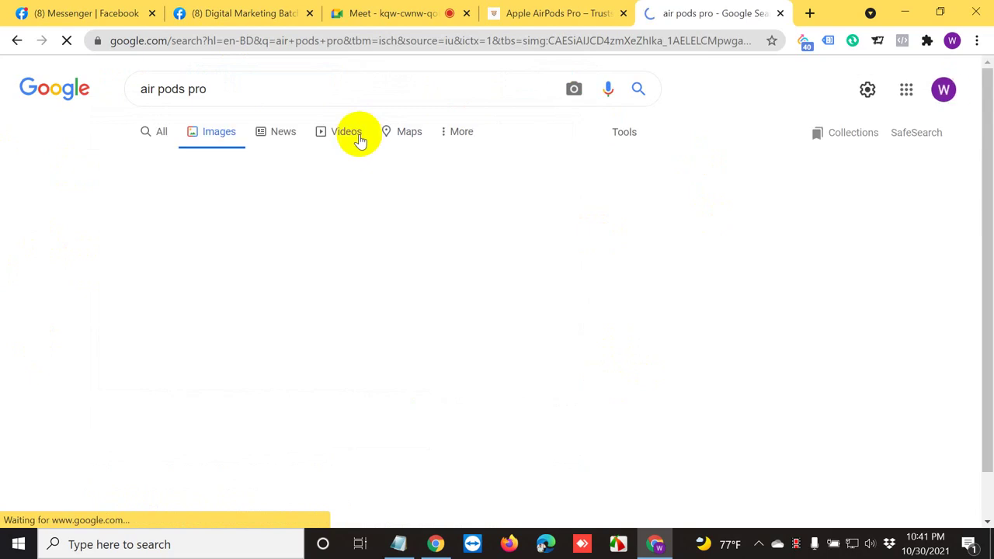
pyautogui.click(172, 241)
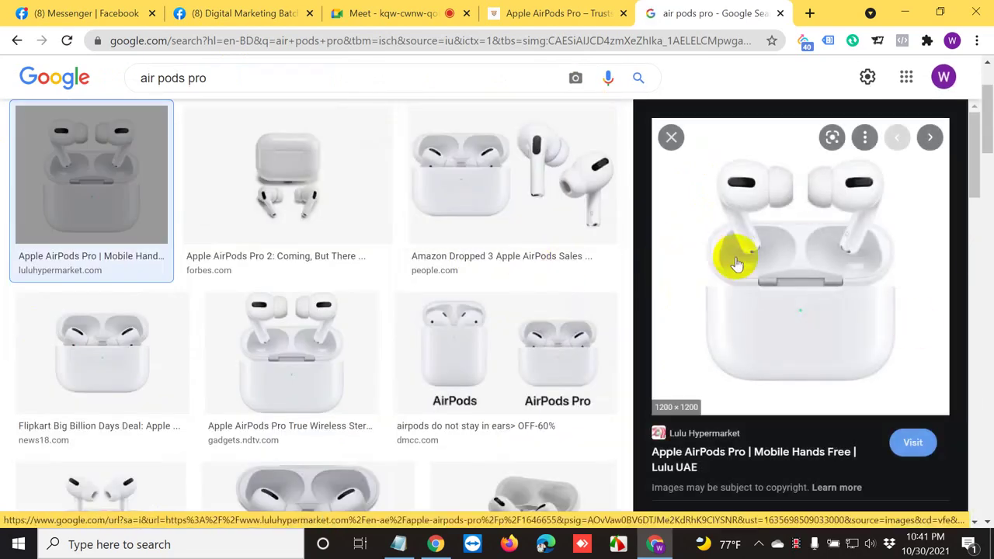
pyautogui.rightClick(786, 206)
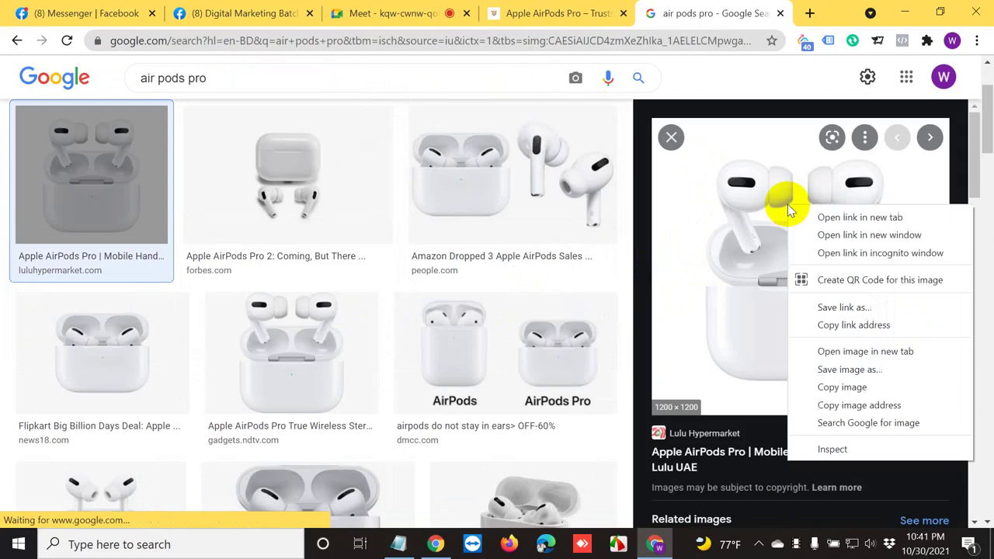
pyautogui.doubleClick(857, 373)
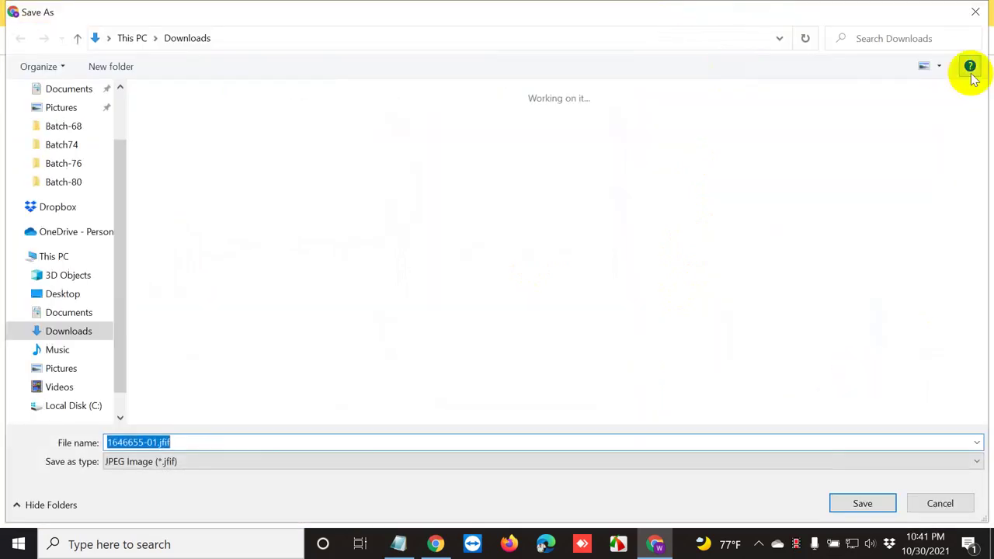
pyautogui.click(850, 505)
pyautogui.click(604, 9)
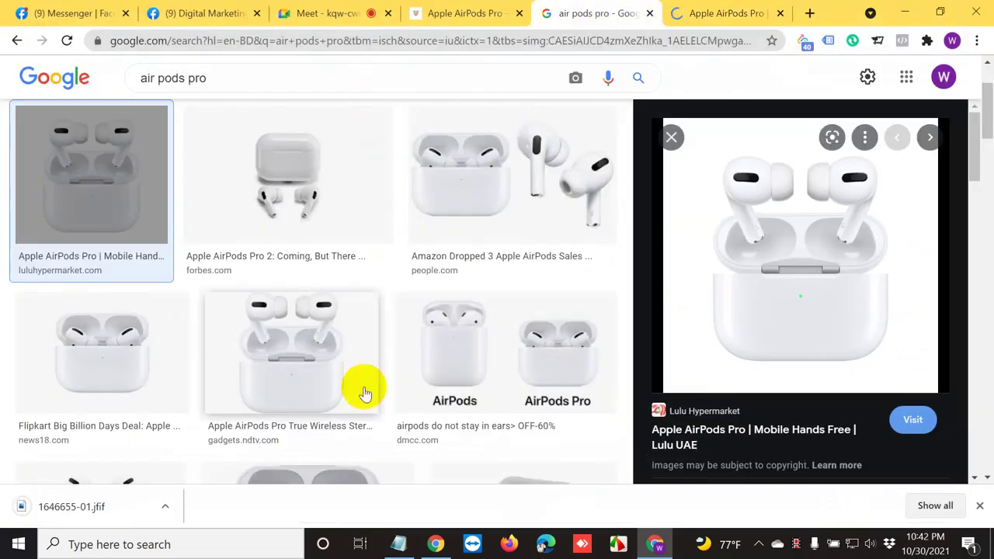
# Save the AirPods Pro picture from The Independent's "Cheapest AirPods deals" result to Downloads.
pyautogui.scroll(-3, 365, 394)
pyautogui.click(99, 311)
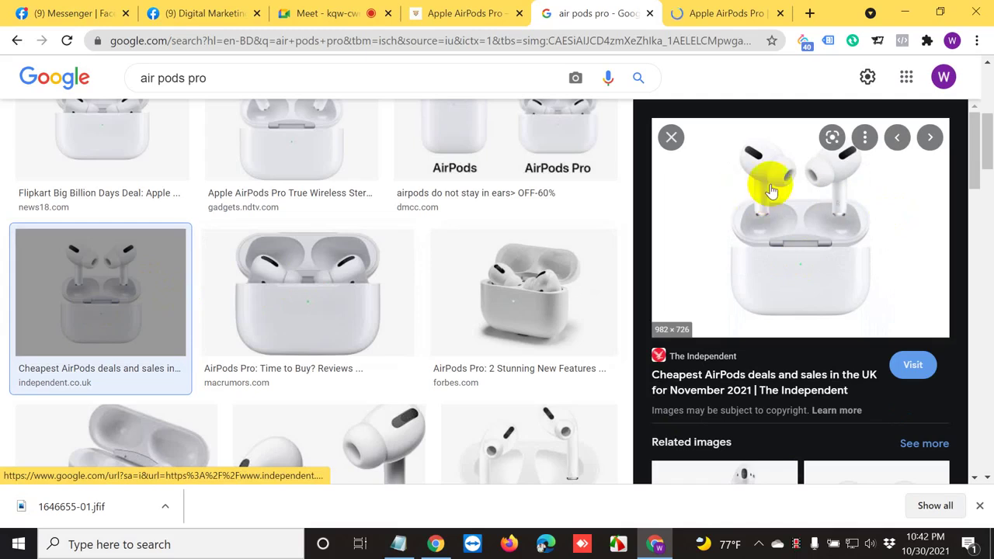
pyautogui.rightClick(748, 213)
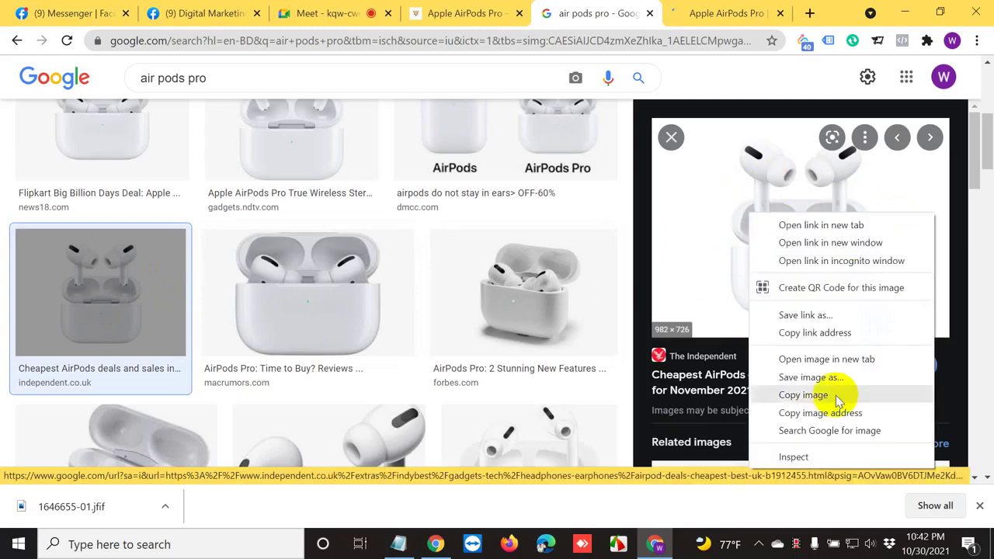
pyautogui.click(816, 378)
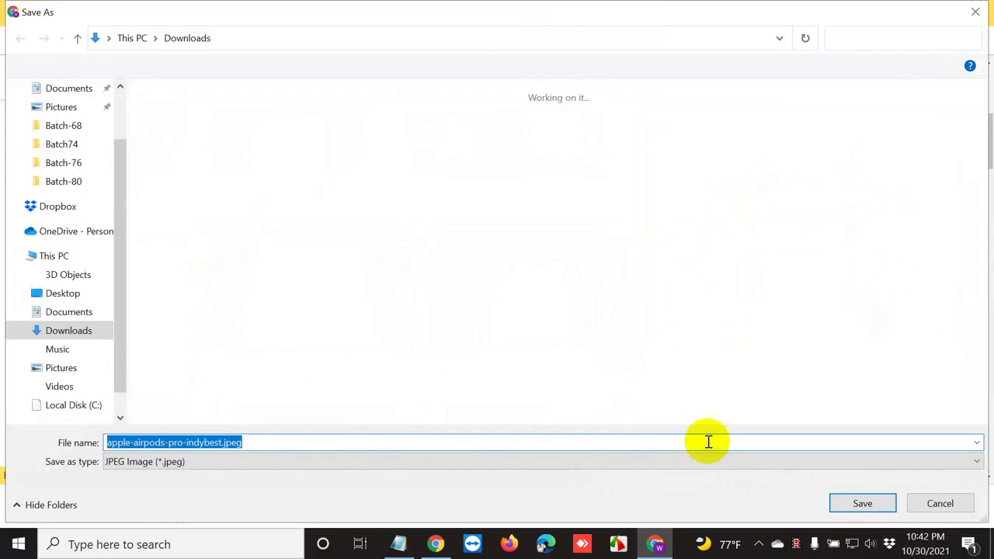
pyautogui.click(860, 502)
# Save the Neway picture of the two separate earbuds to Downloads as a PNG image.
pyautogui.scroll(-3, 466, 342)
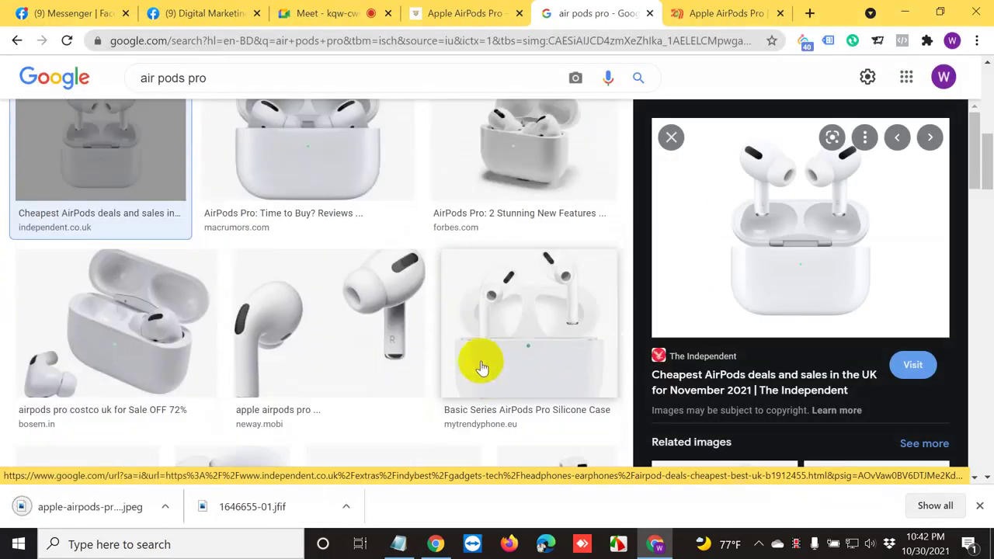
pyautogui.click(290, 241)
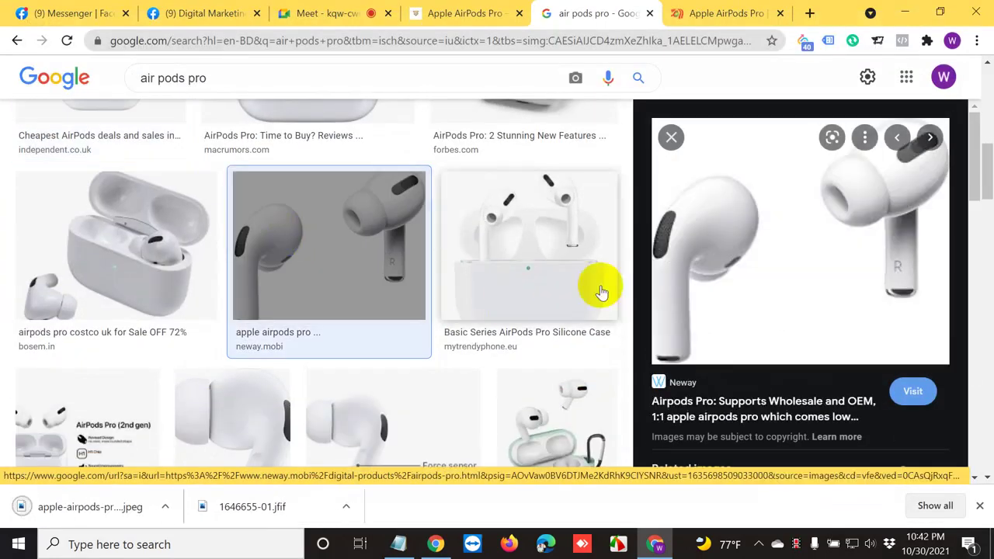
pyautogui.rightClick(813, 206)
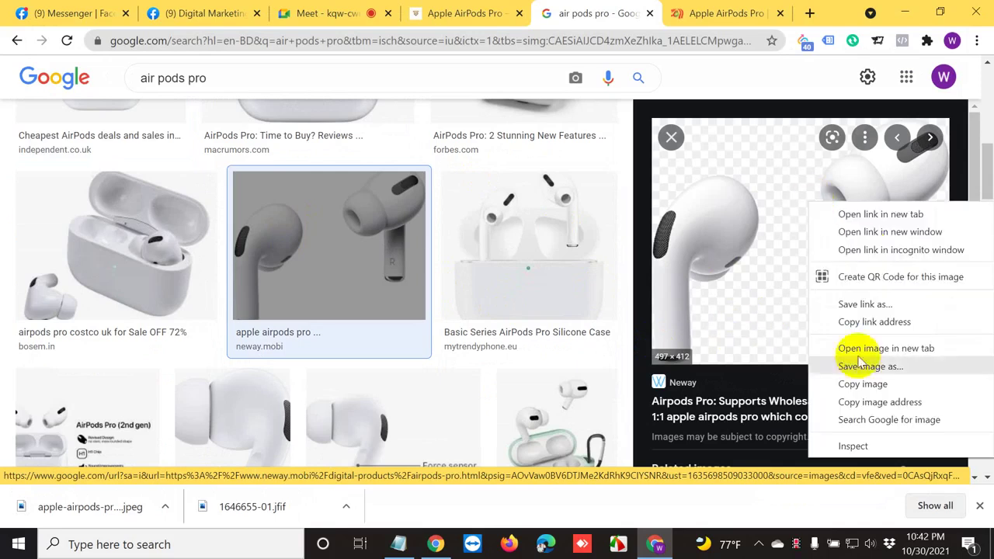
pyautogui.click(875, 378)
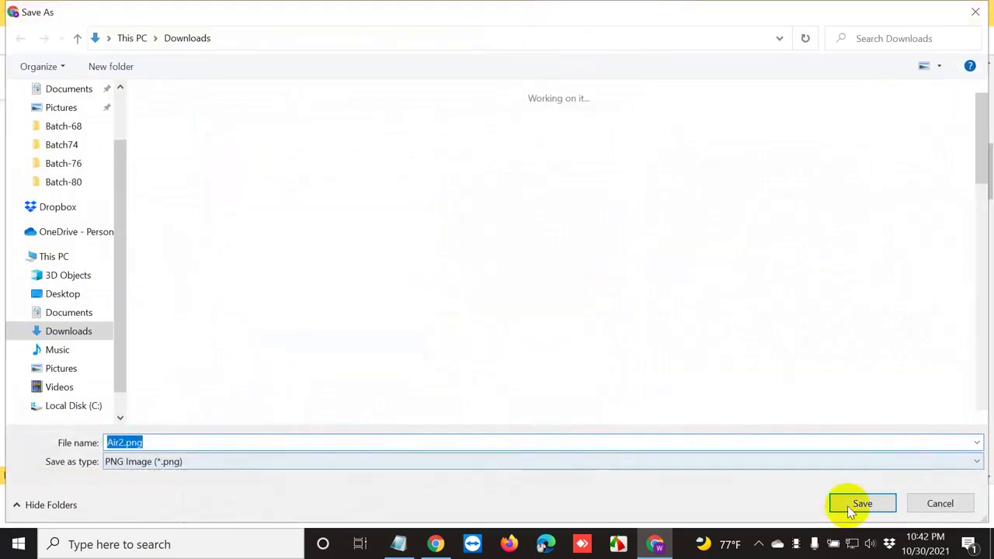
pyautogui.click(847, 506)
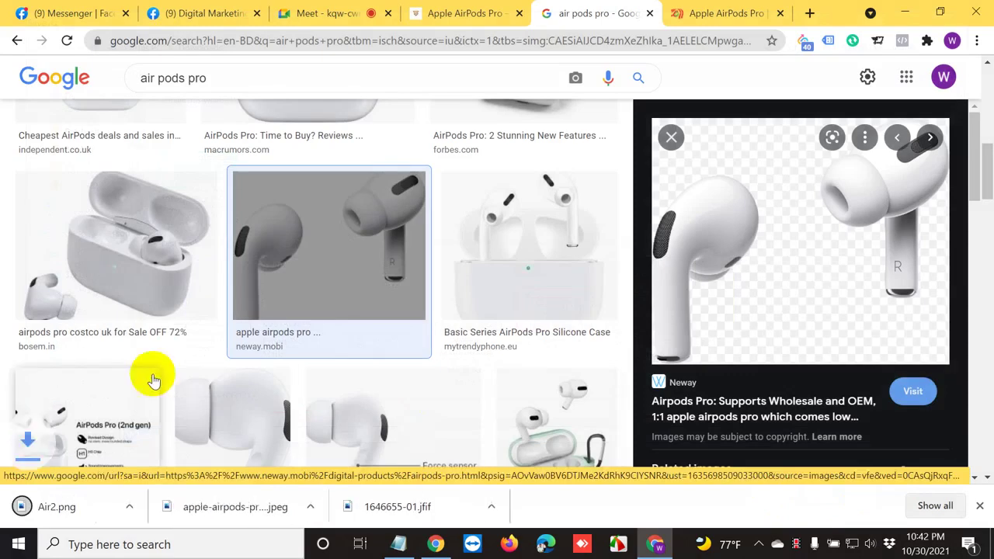
# Browse the similar images and save the News18 picture of the open AirPods Pro case to Downloads.
pyautogui.scroll(-5, 182, 349)
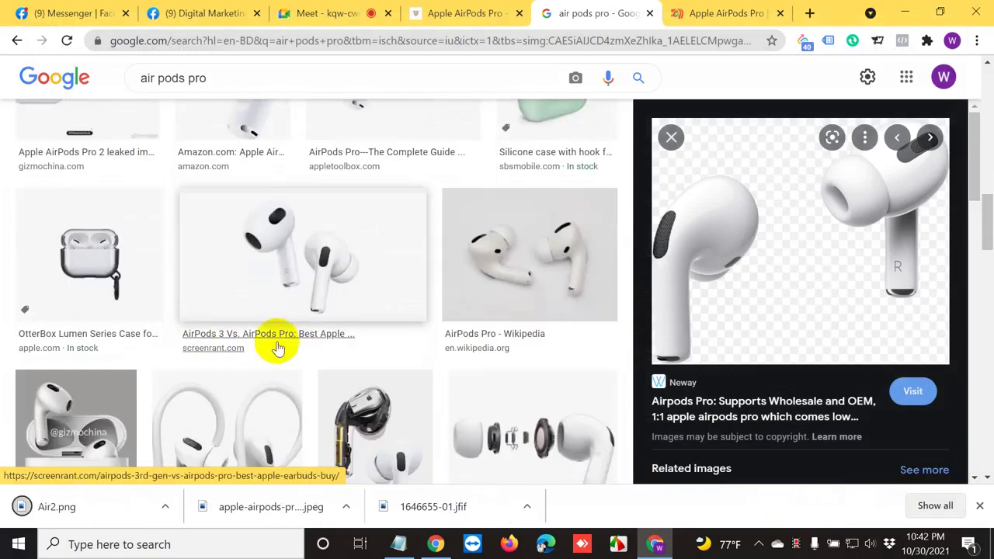
pyautogui.scroll(-3, 281, 345)
pyautogui.scroll(-10, 310, 326)
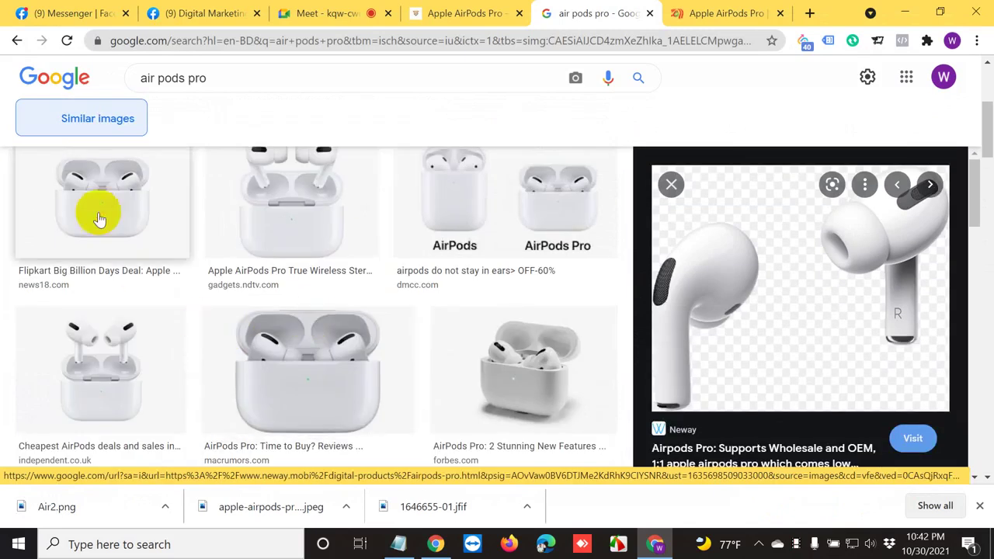
pyautogui.click(99, 219)
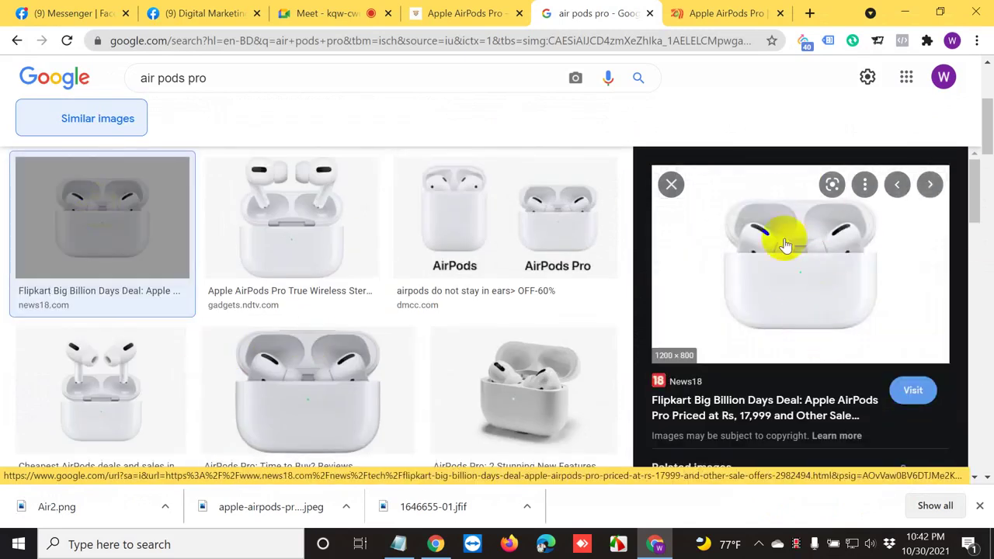
pyautogui.rightClick(783, 208)
pyautogui.click(825, 372)
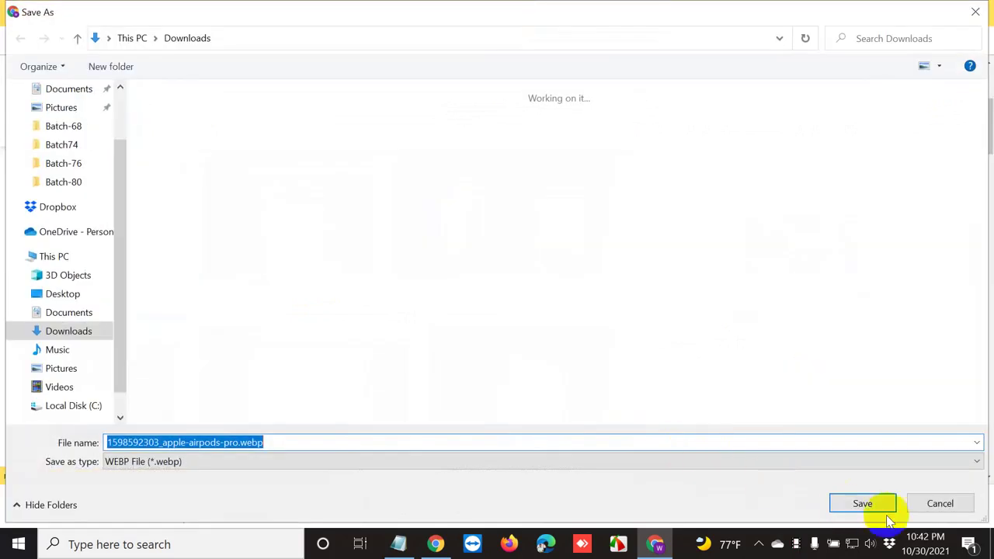
pyautogui.click(873, 506)
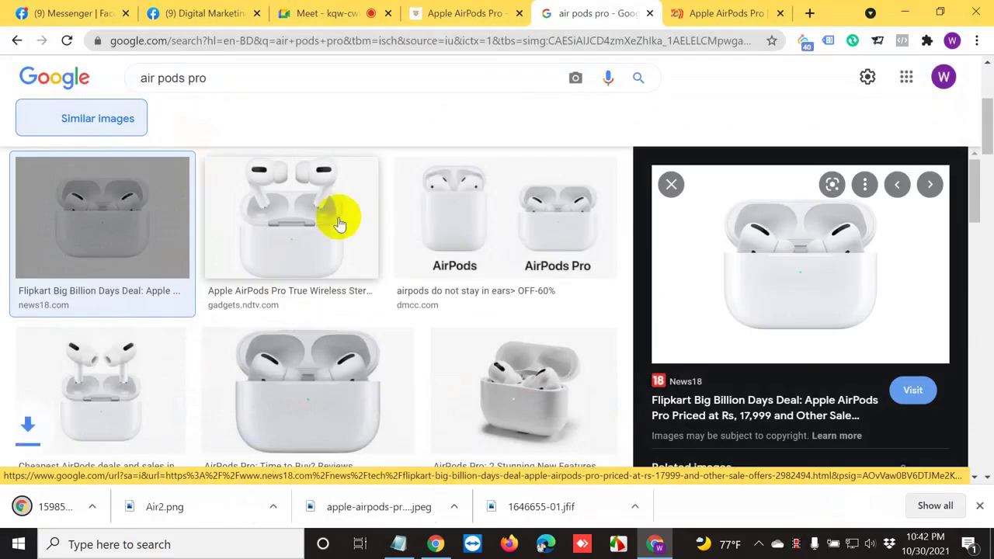
# Save the NDTV Gadgets 360 AirPods Pro picture to Downloads.
pyautogui.click(330, 208)
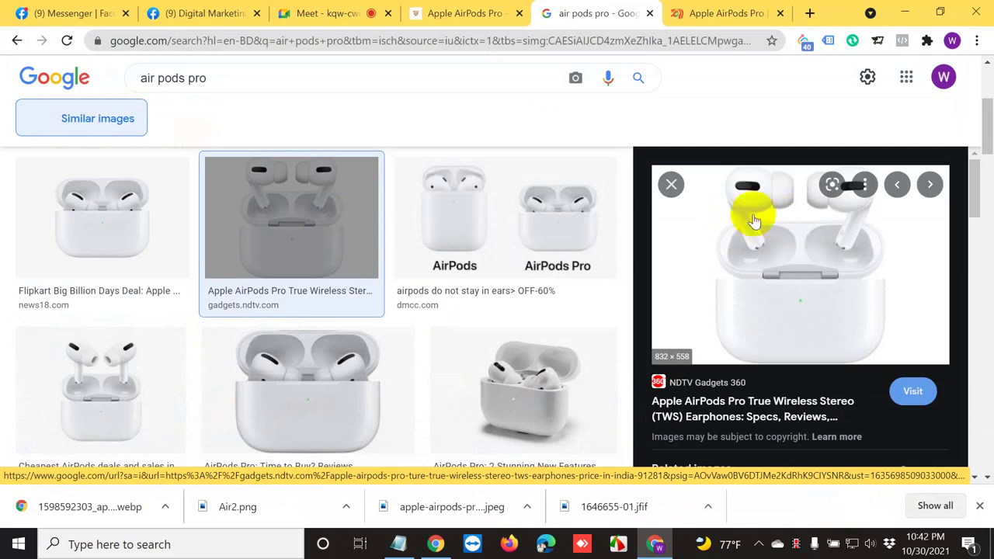
pyautogui.rightClick(793, 224)
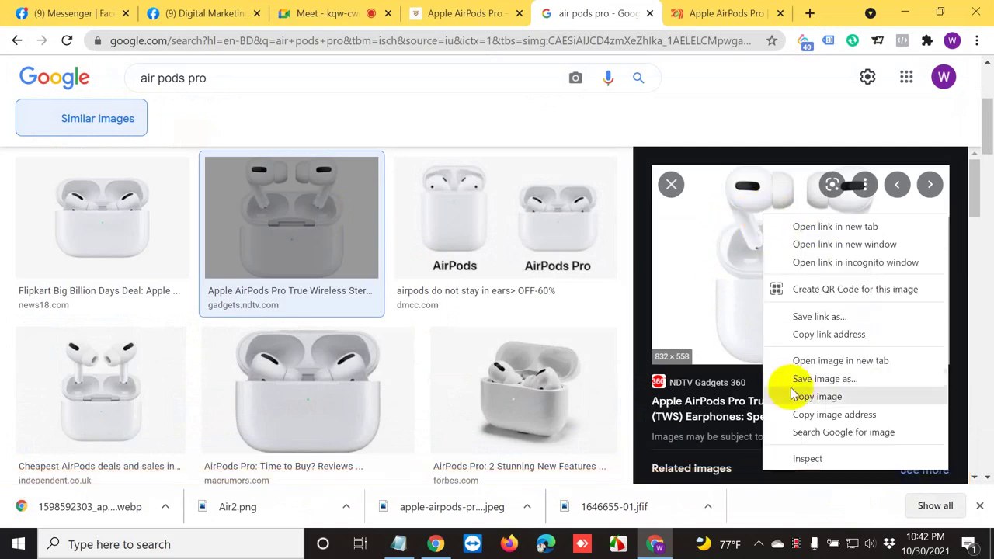
pyautogui.click(826, 386)
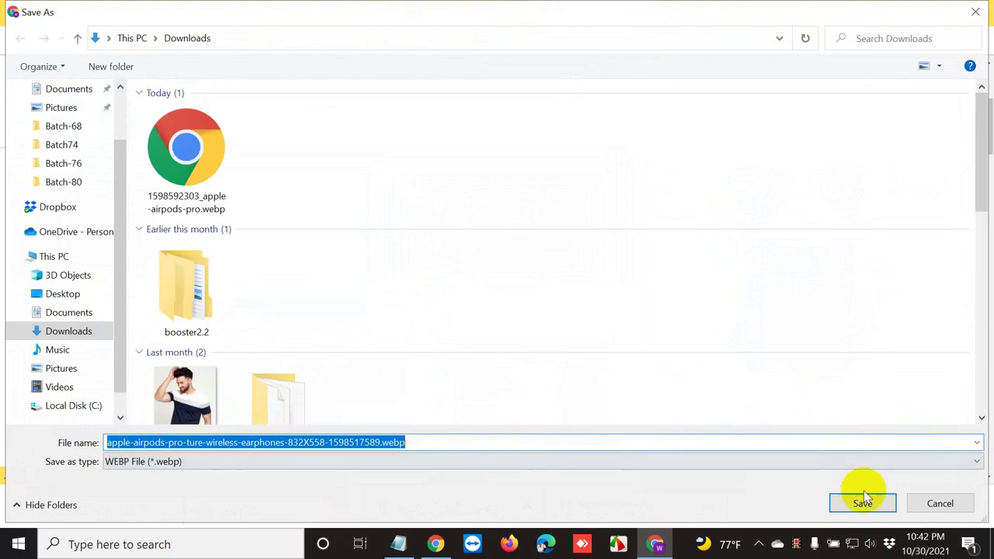
pyautogui.click(863, 506)
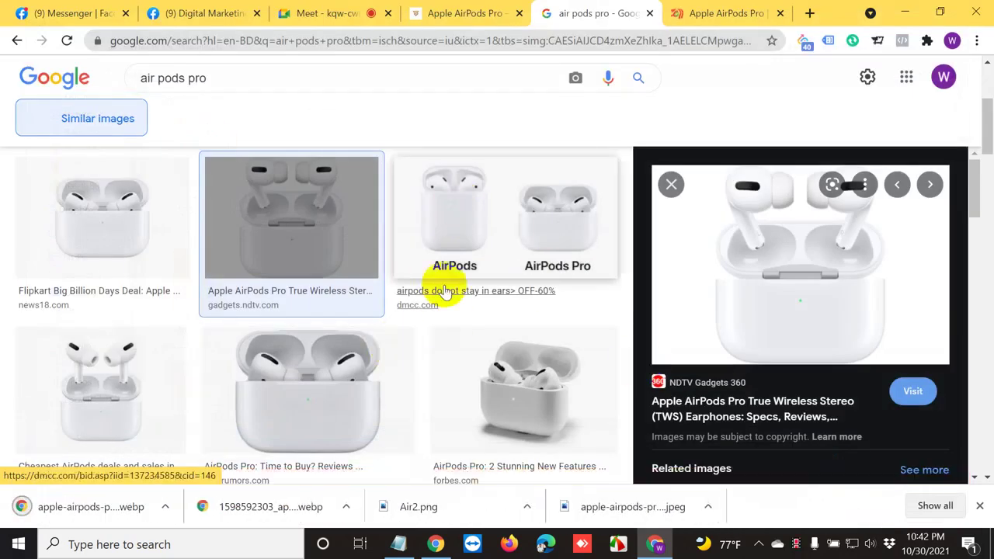
# Browse the similar images and save the MyTrendyPhone picture of the AirPods Pro silicone case to Downloads as a JPEG.
pyautogui.scroll(-2, 435, 326)
pyautogui.scroll(2, 490, 278)
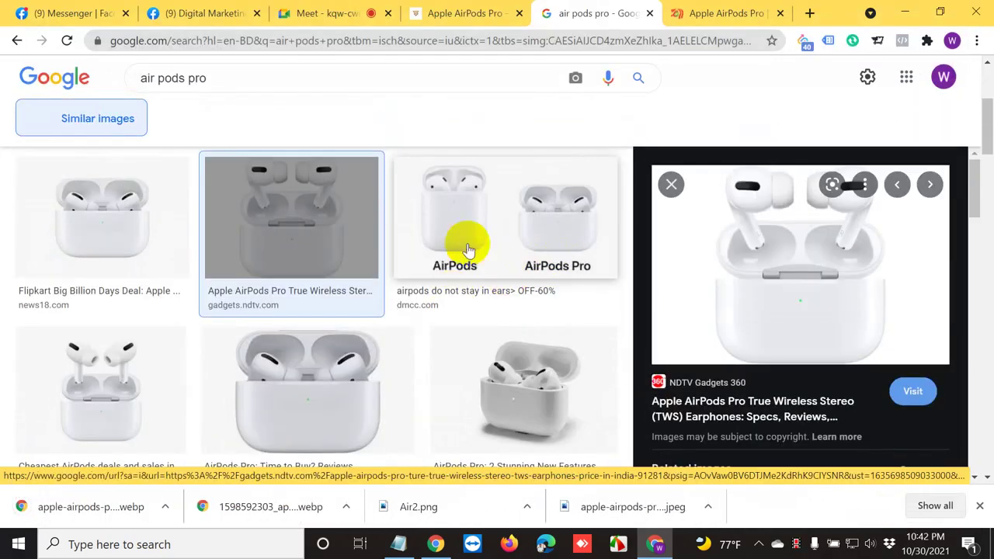
pyautogui.scroll(-4, 133, 373)
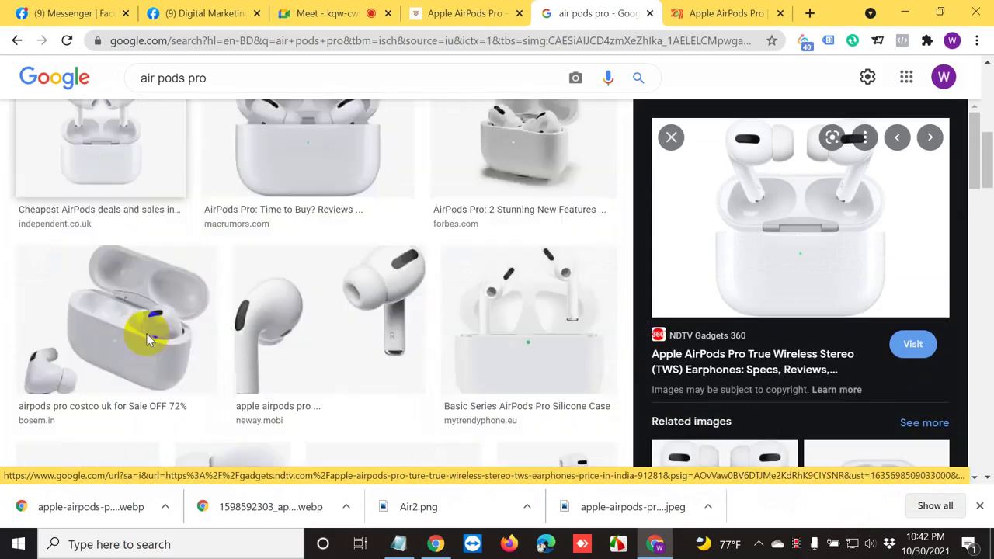
pyautogui.click(92, 262)
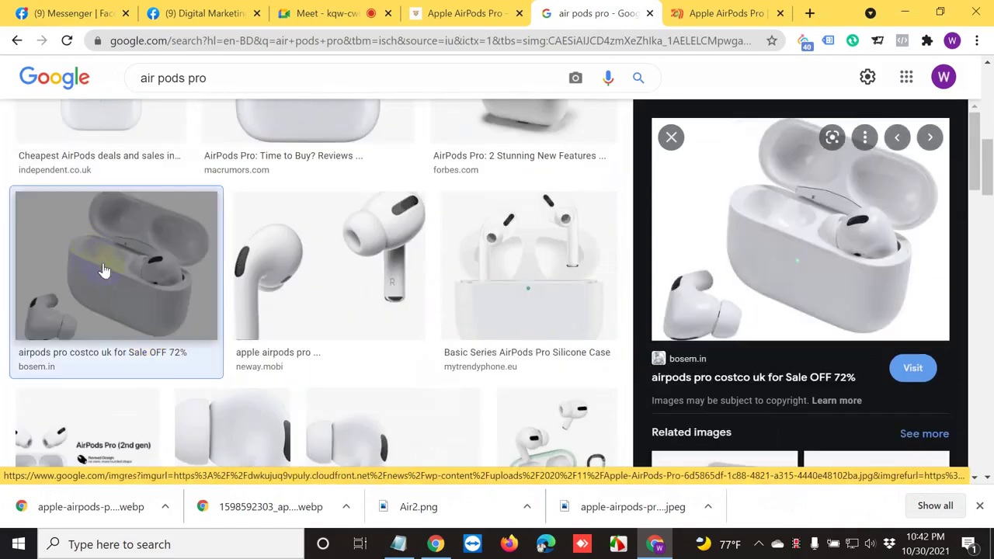
pyautogui.click(567, 268)
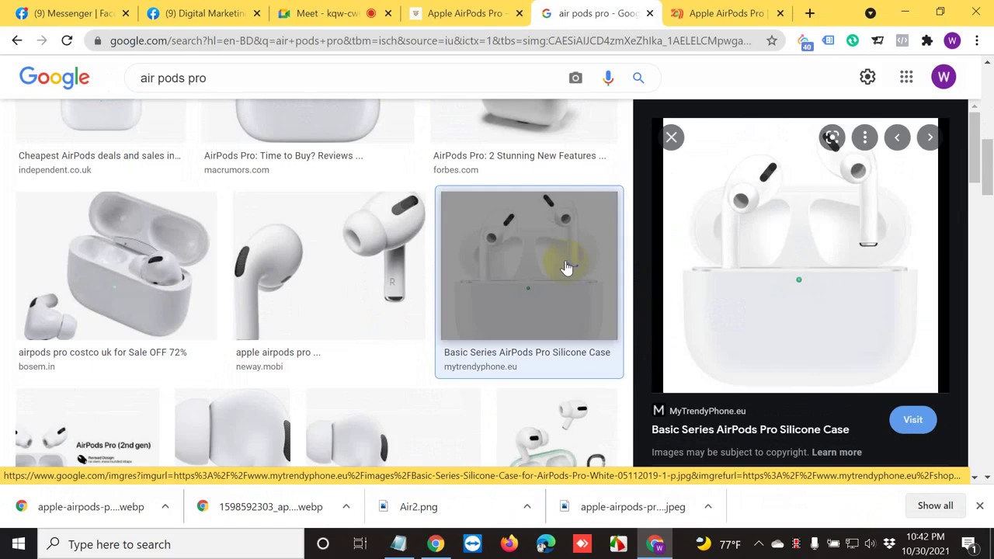
pyautogui.rightClick(789, 221)
pyautogui.click(863, 387)
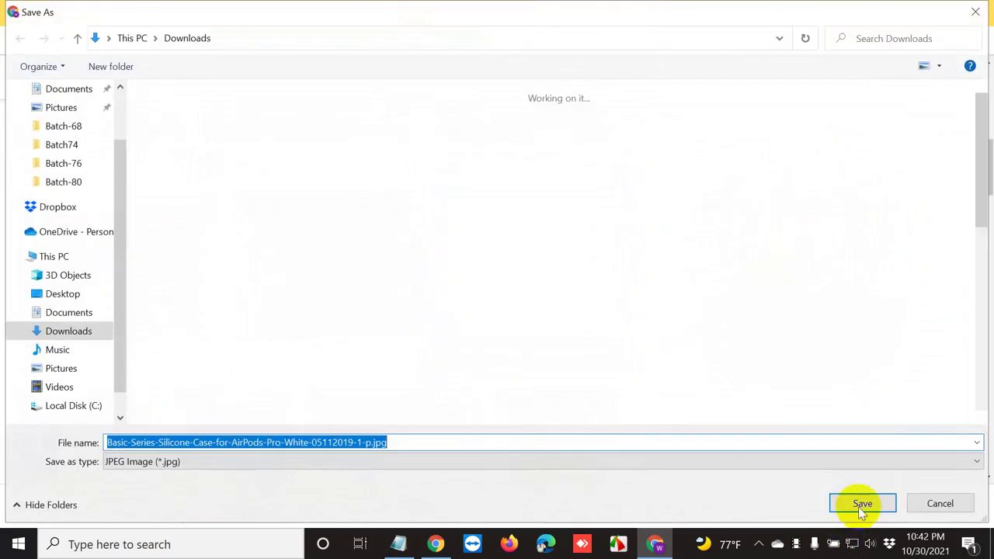
pyautogui.click(860, 504)
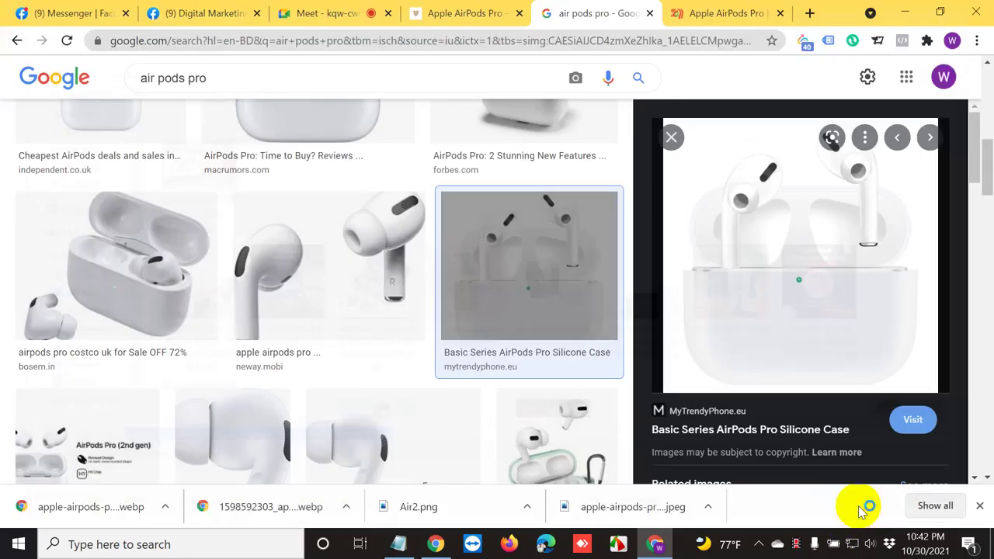
# Search the web for "google ads" in a new tab, open the ads.google.com result and enter Google Ads.
pyautogui.click(446, 29)
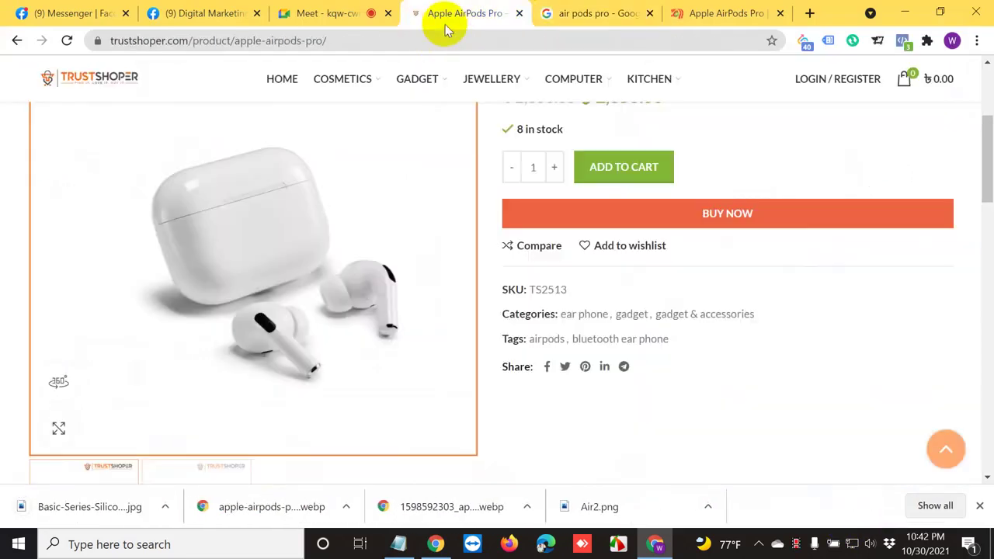
pyautogui.click(368, 11)
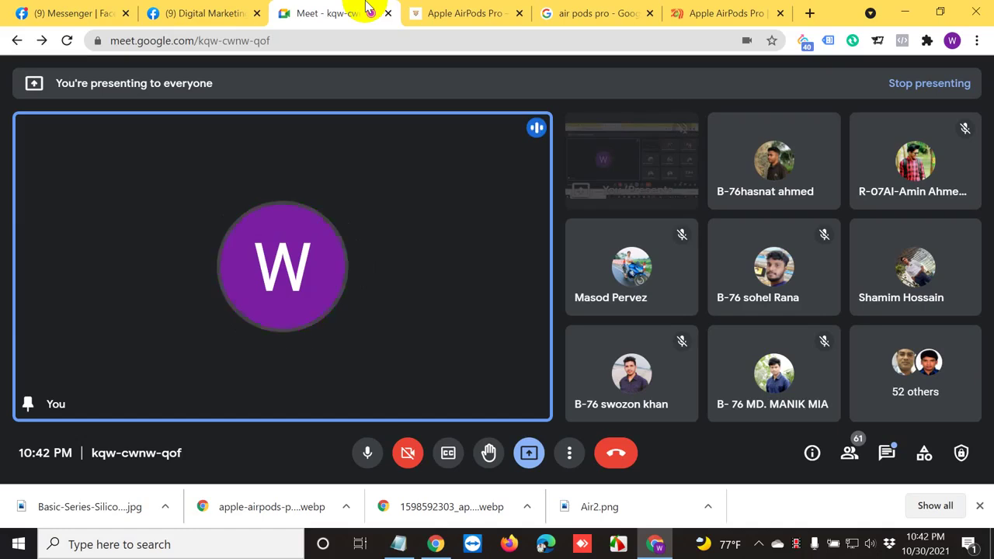
pyautogui.click(808, 13)
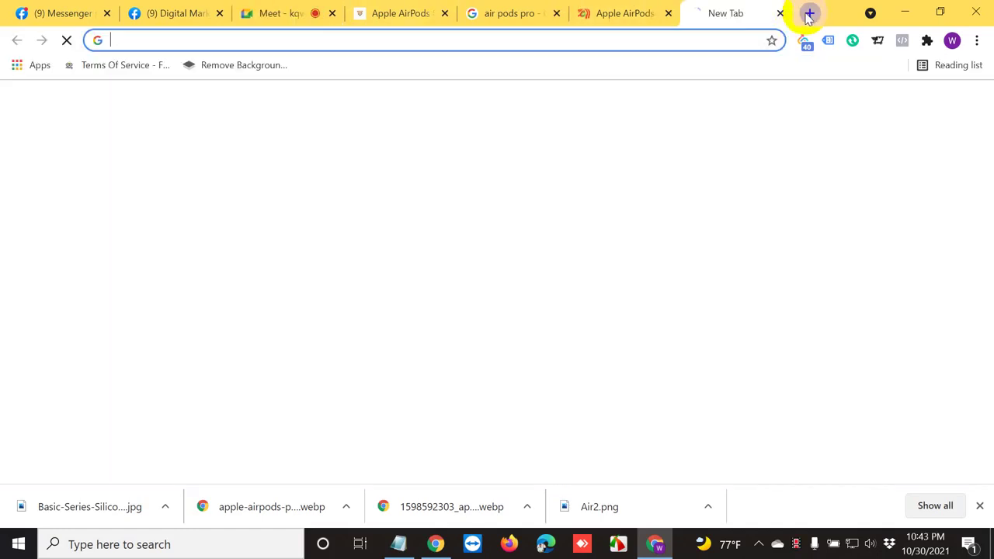
pyautogui.write('google ads')
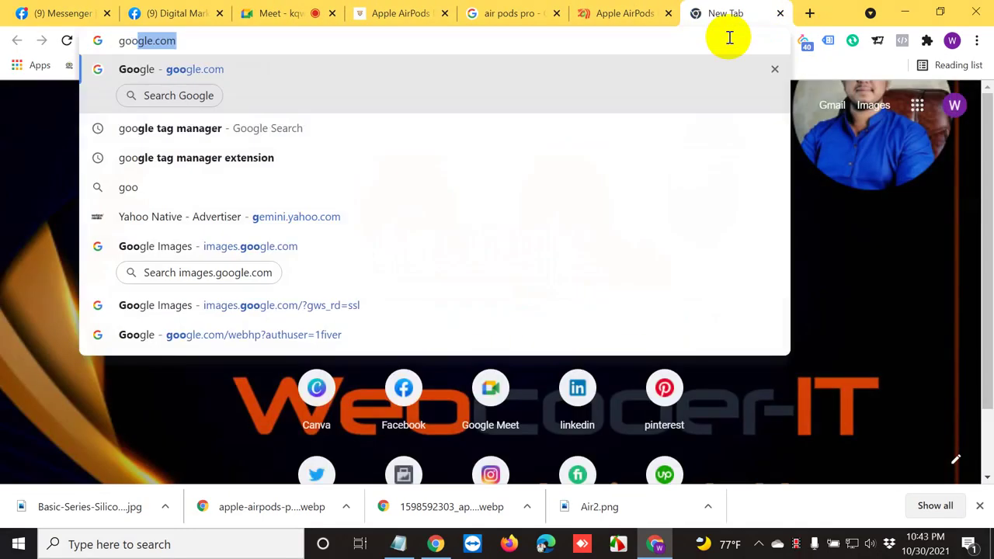
pyautogui.press('Return')
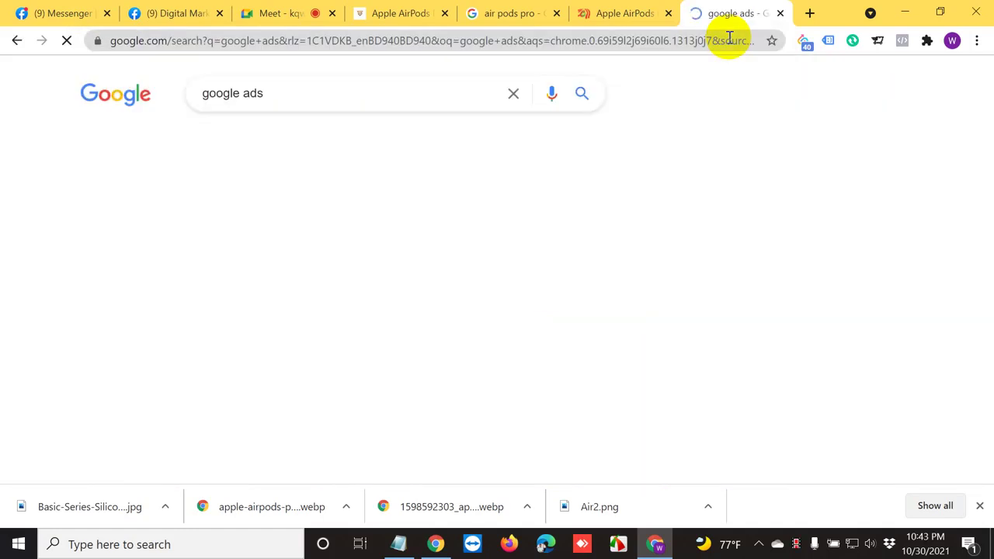
pyautogui.scroll(-3, 190, 191)
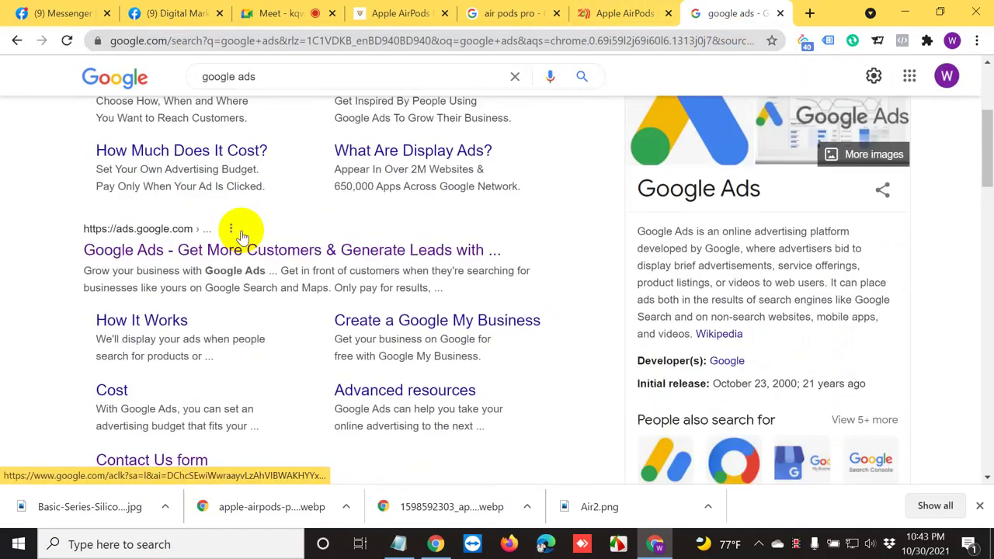
pyautogui.click(155, 247)
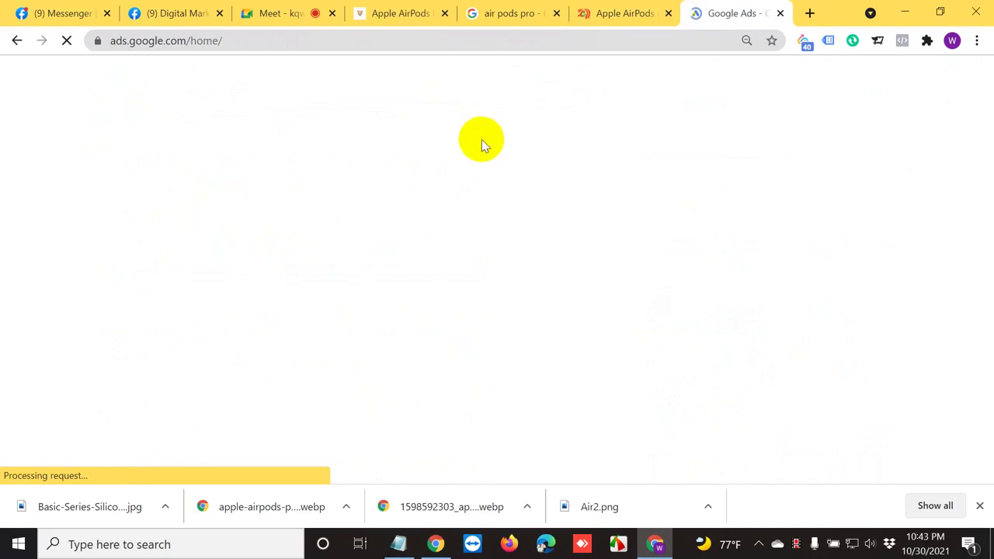
pyautogui.click(834, 130)
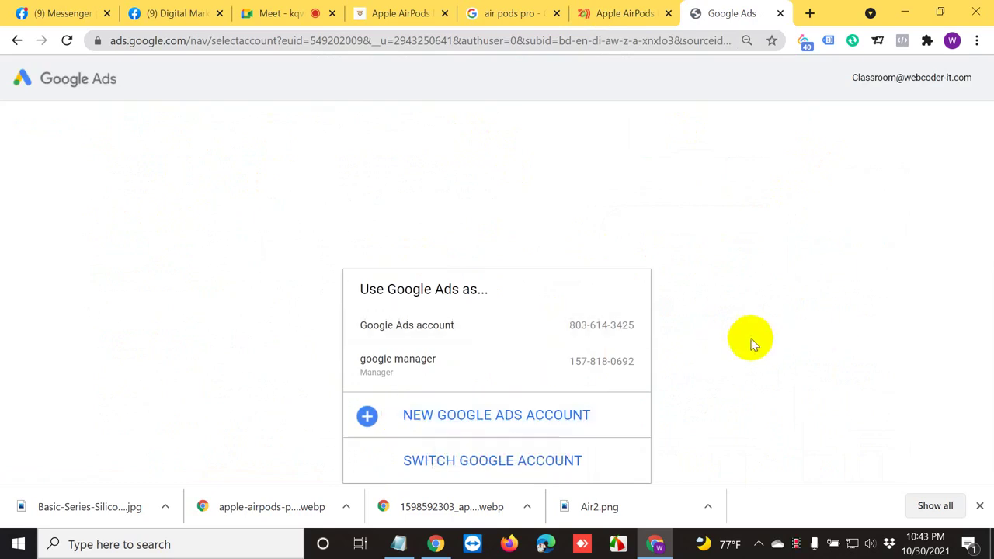
# Switch to the batch 76 webcoder IT Google account and change the Google Ads overview to the alternate view.
pyautogui.click(456, 463)
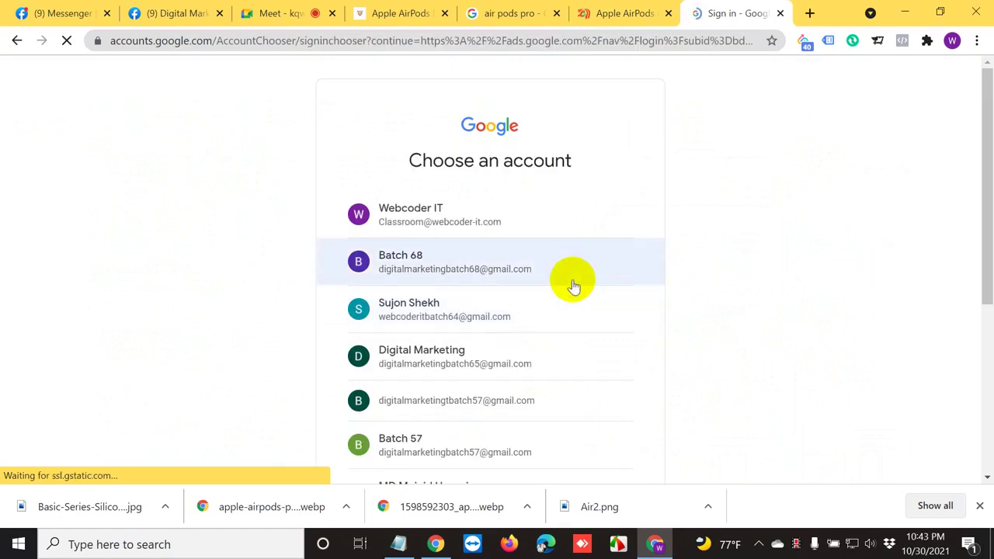
pyautogui.scroll(-2, 576, 284)
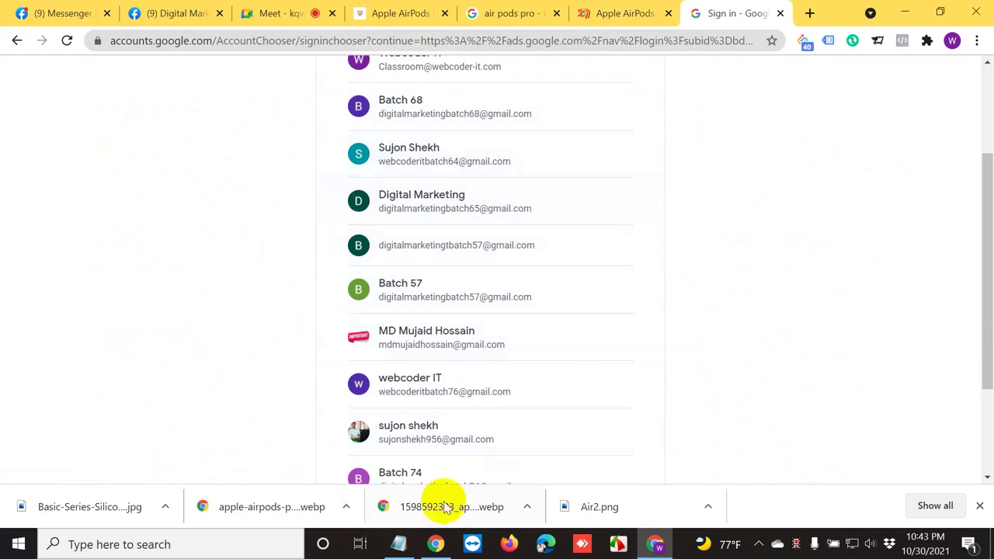
pyautogui.scroll(2, 502, 311)
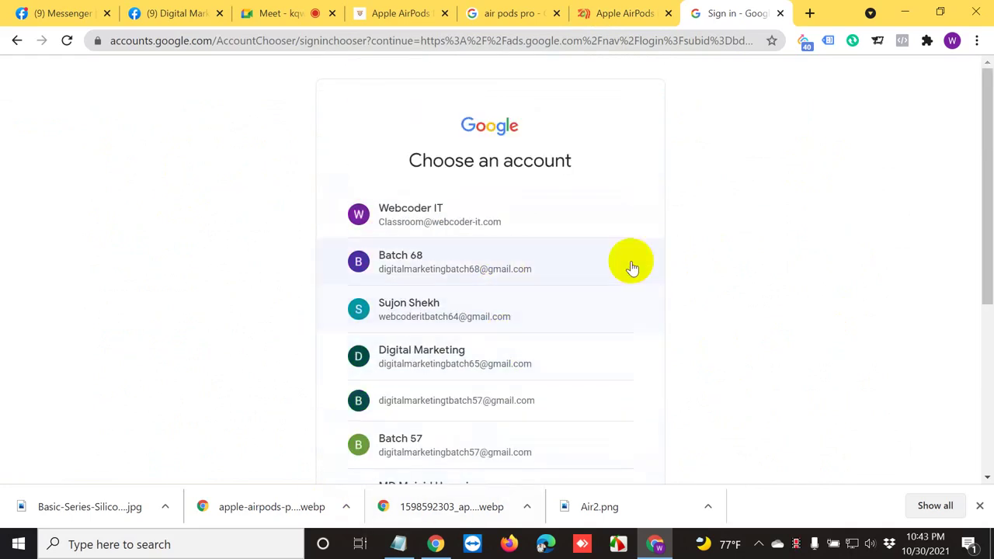
pyautogui.scroll(-2, 489, 432)
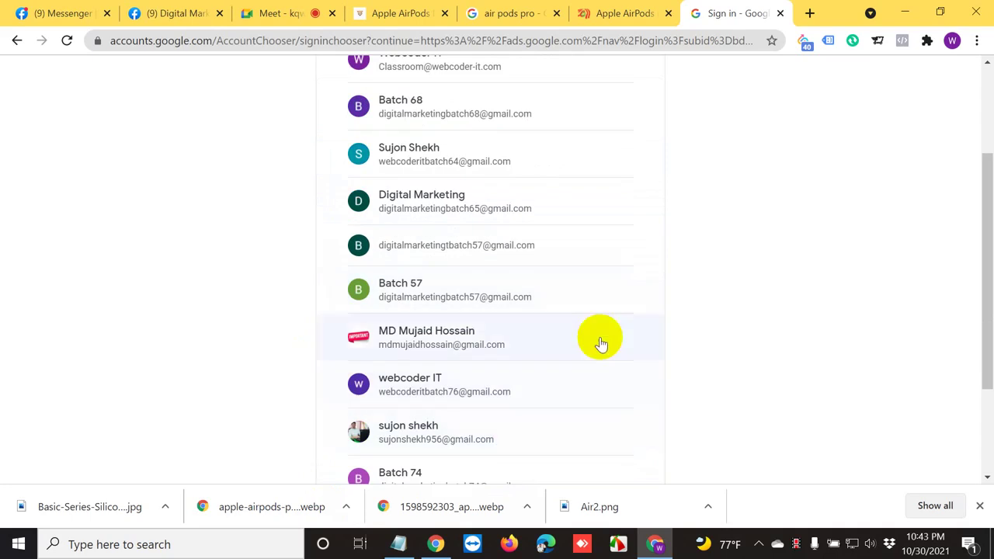
pyautogui.click(485, 394)
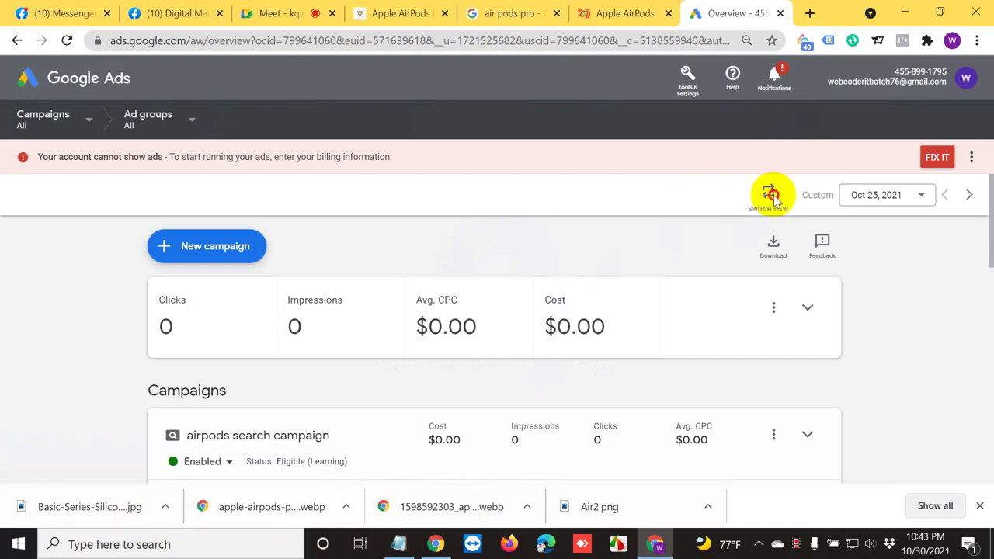
pyautogui.click(771, 197)
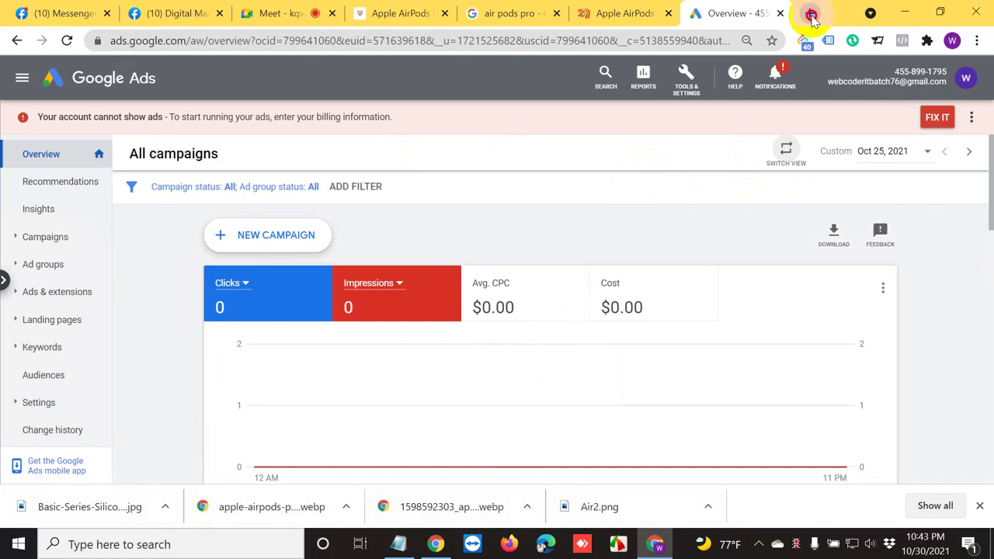
# Search for "convert webp to jpg" in a new tab and open Ezgif's WebP to JPG converter.
pyautogui.doubleClick(812, 16)
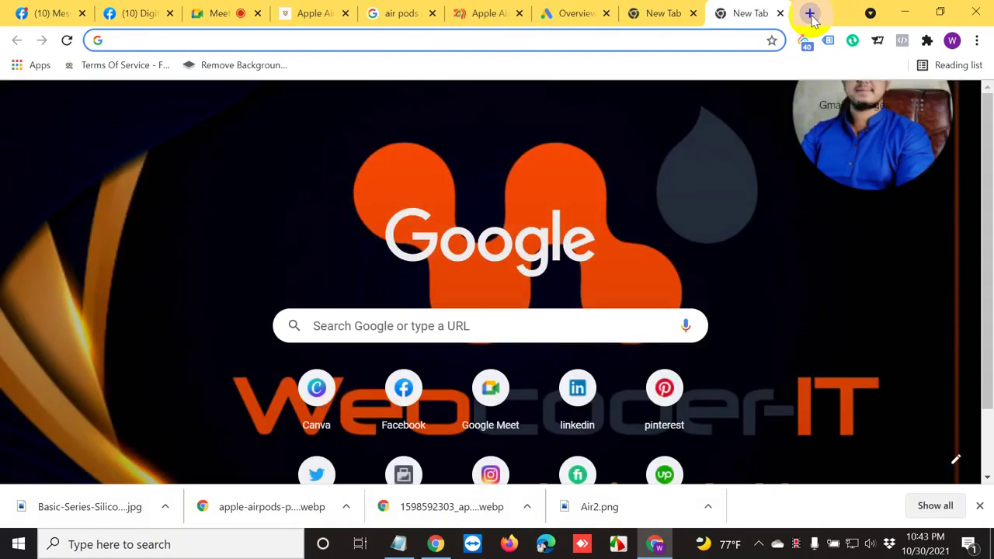
pyautogui.write('convert we')
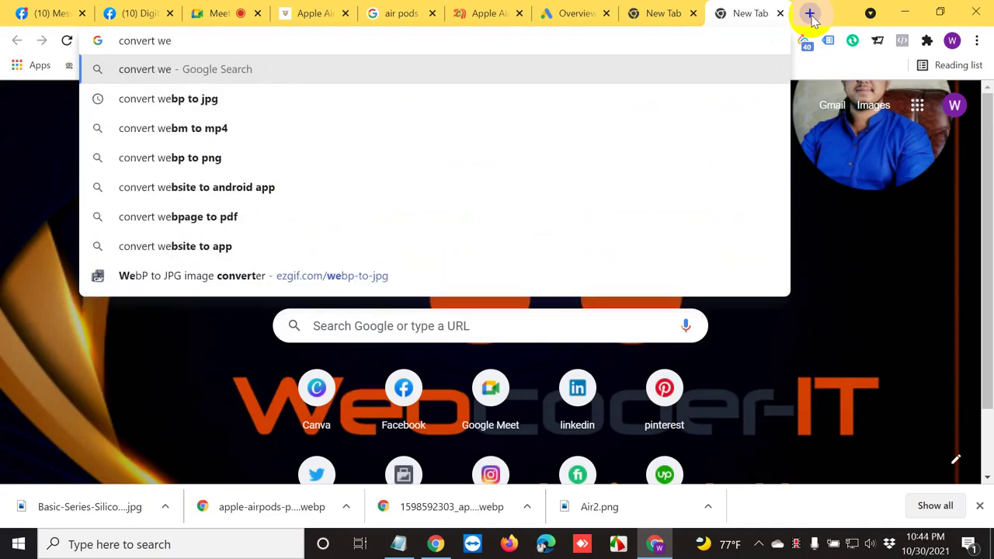
pyautogui.click(144, 99)
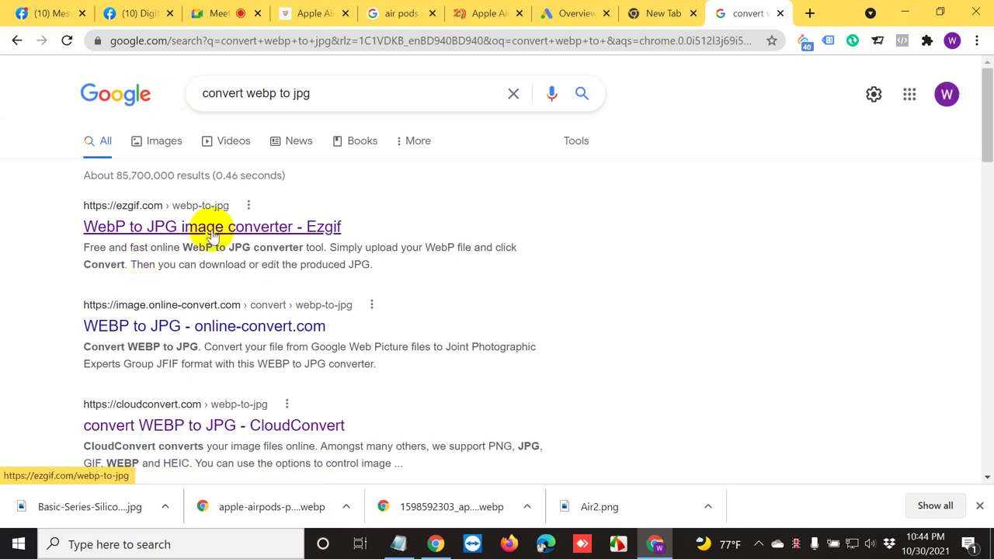
pyautogui.click(212, 229)
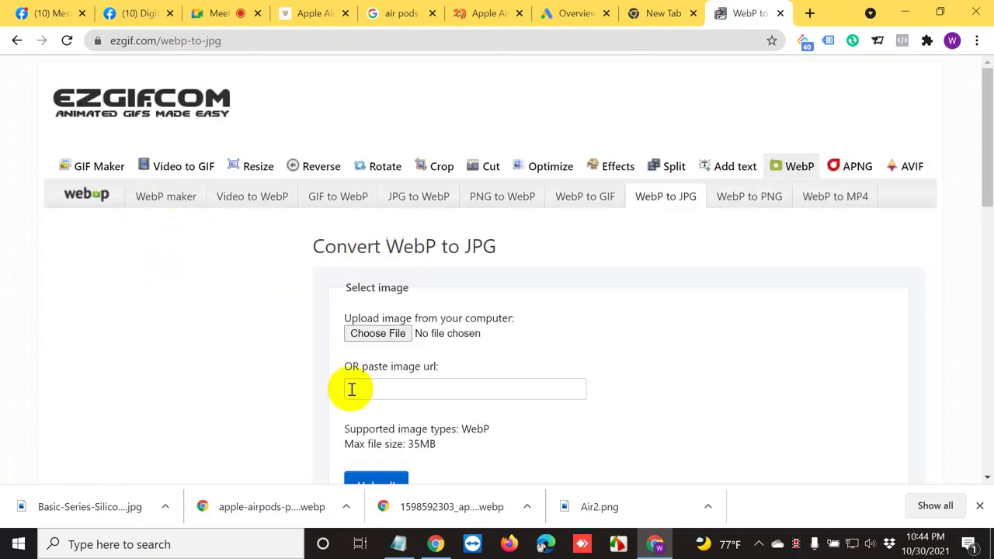
pyautogui.moveTo(265, 507); pyautogui.dragTo(378, 339)
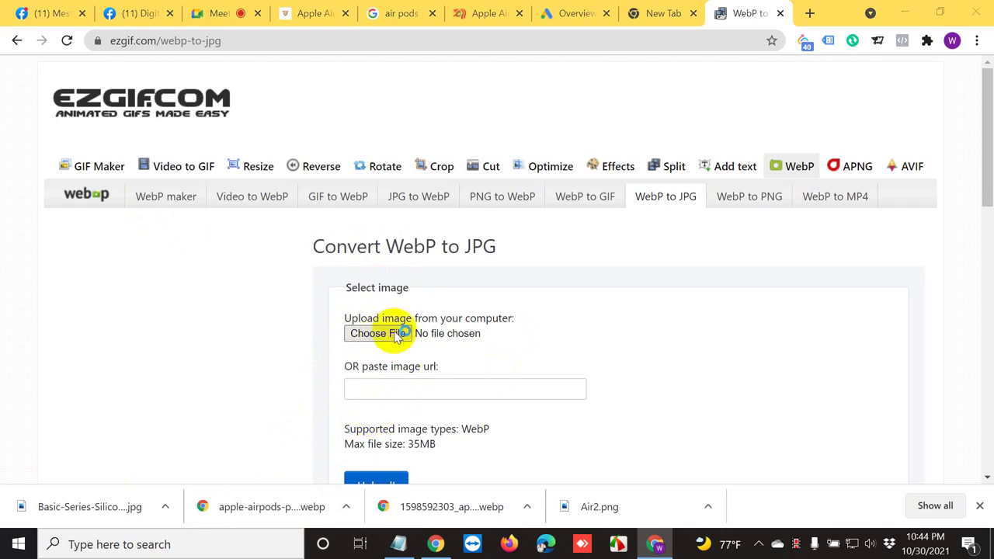
pyautogui.click(396, 334)
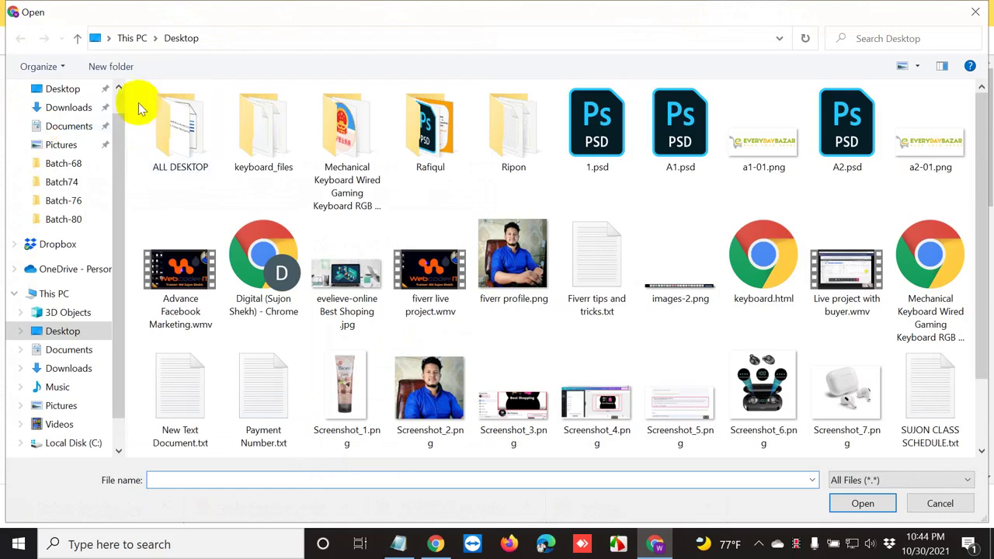
pyautogui.click(67, 106)
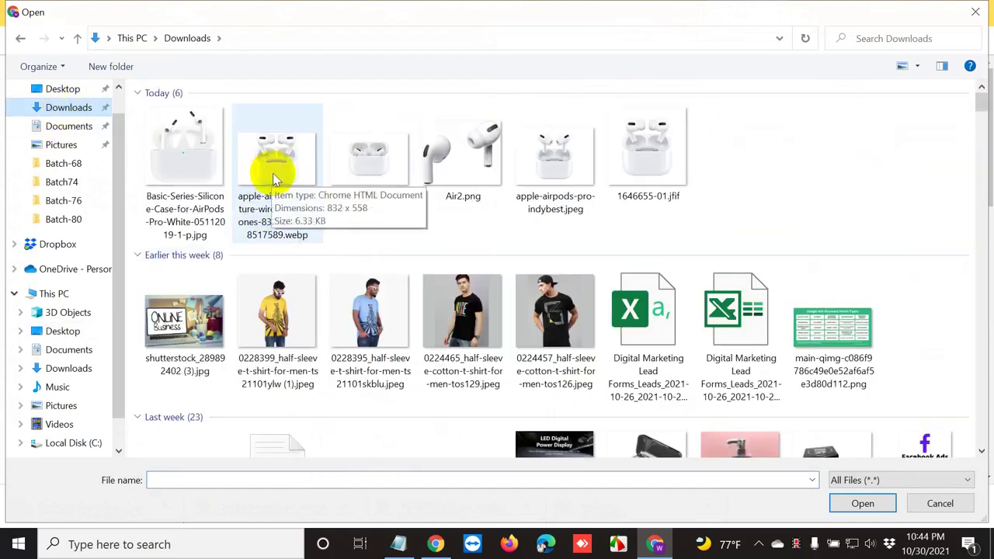
pyautogui.doubleClick(380, 163)
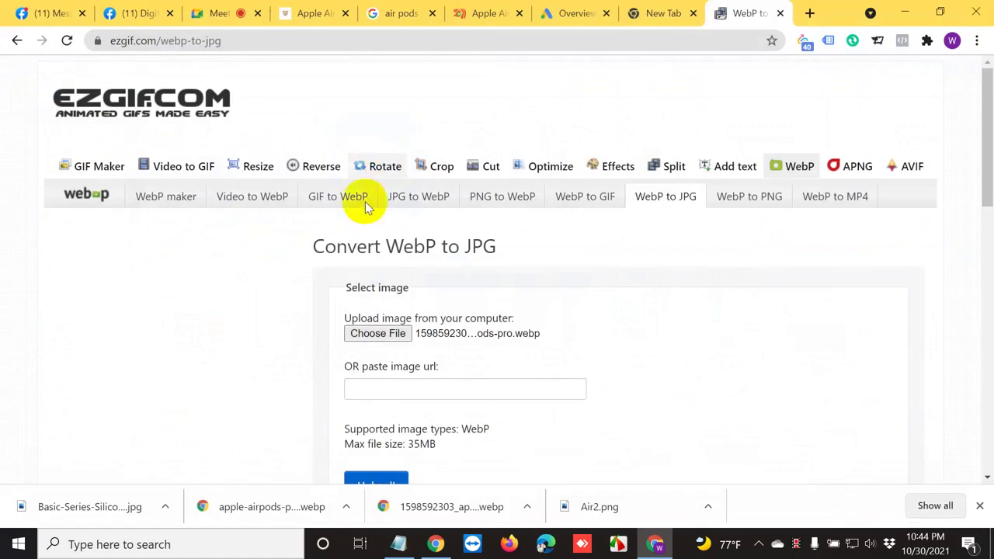
pyautogui.scroll(-1, 512, 400)
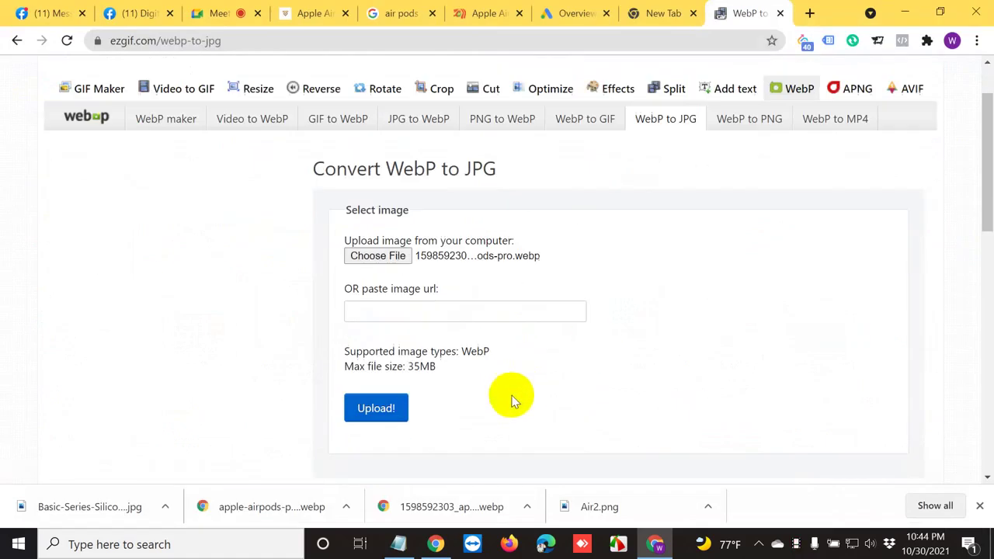
pyautogui.click(381, 428)
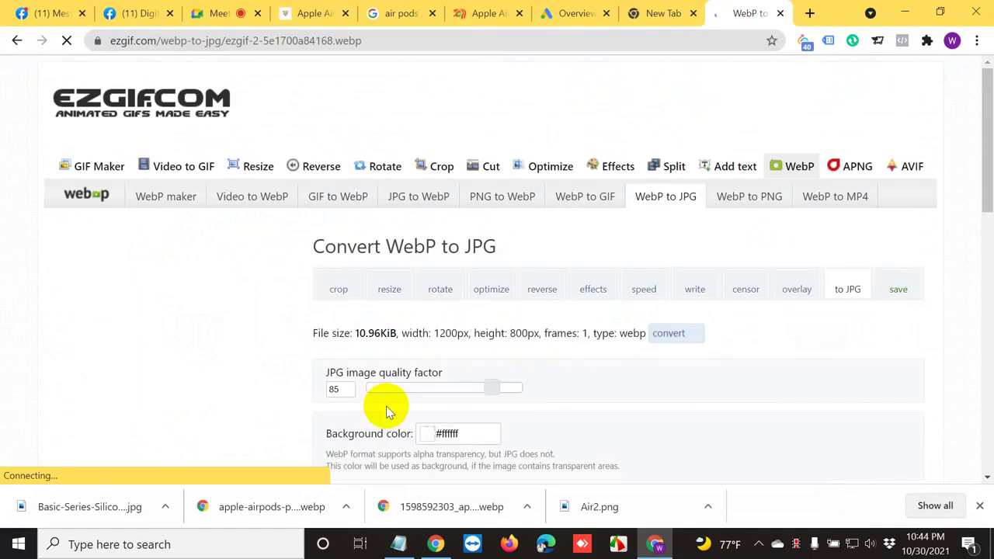
# Convert the uploaded AirPods Pro image to JPG and look over the converted picture.
pyautogui.scroll(-5, 544, 303)
pyautogui.scroll(-2, 545, 307)
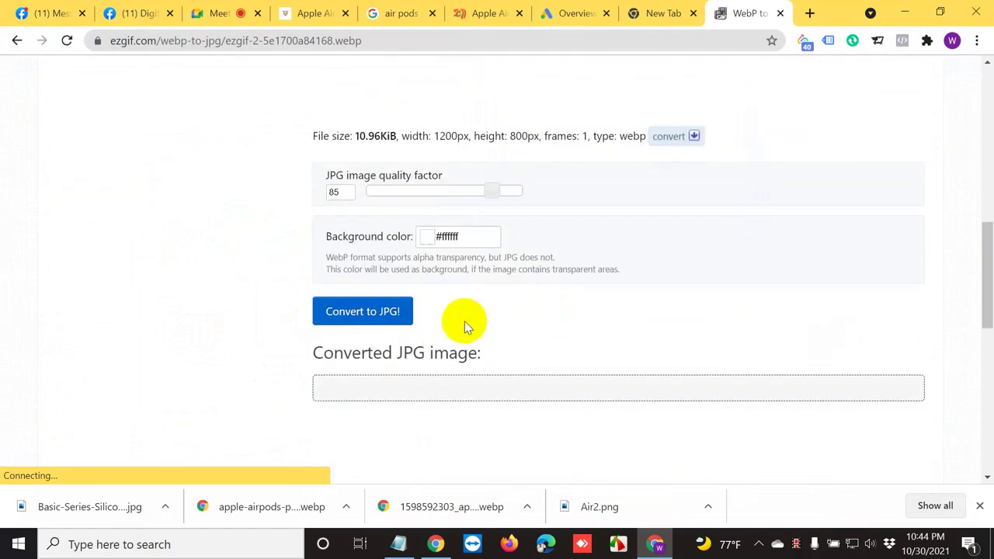
pyautogui.click(384, 319)
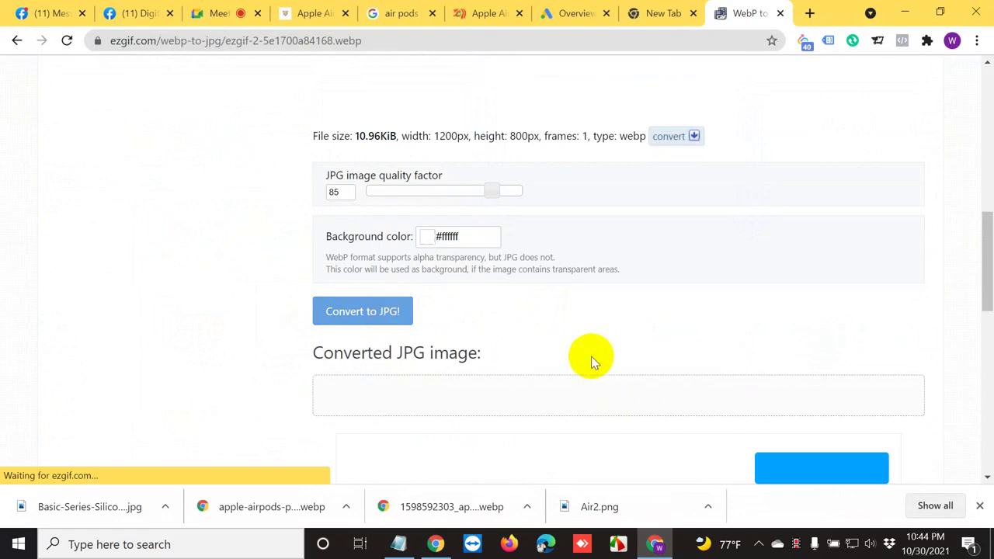
pyautogui.scroll(-8, 593, 345)
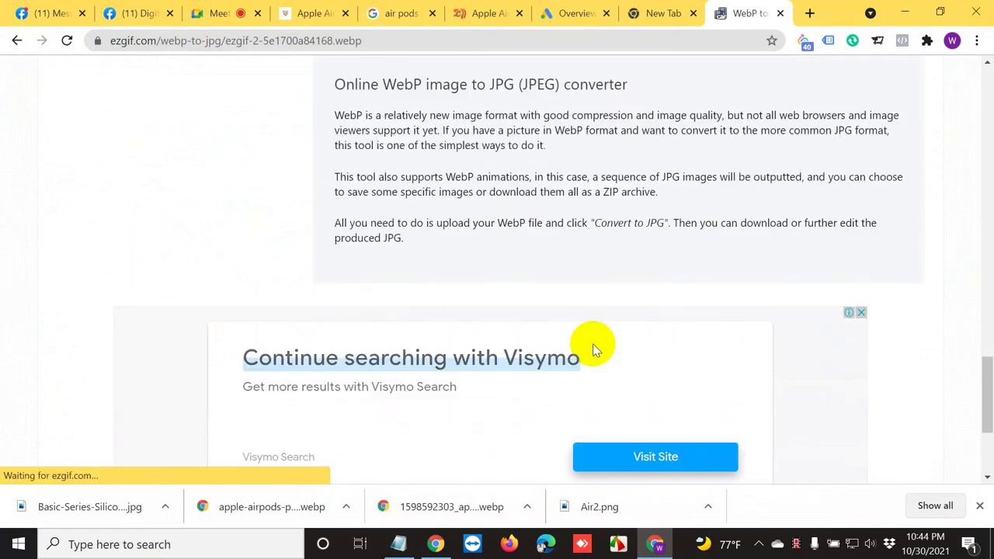
pyautogui.scroll(8, 593, 344)
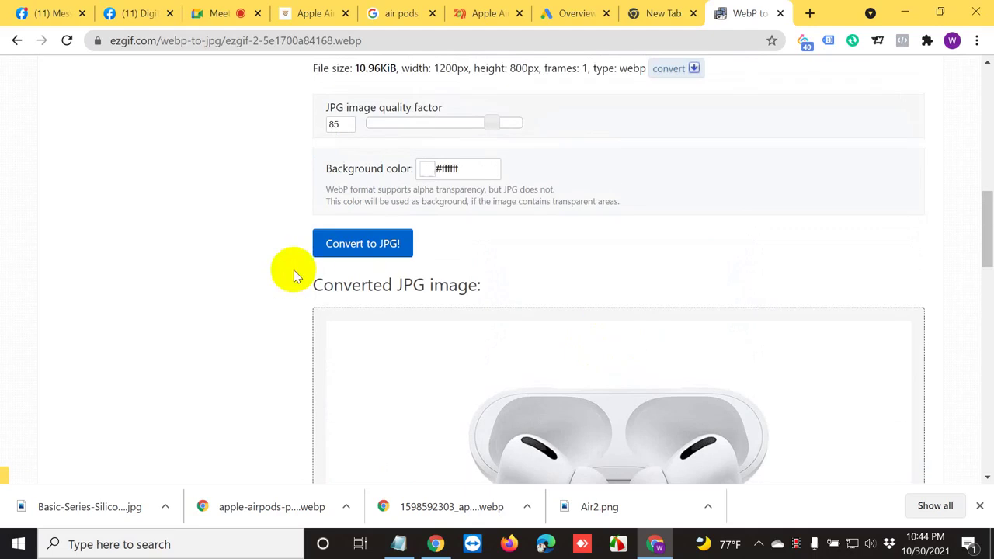
pyautogui.scroll(4, 639, 162)
pyautogui.scroll(-5, 534, 187)
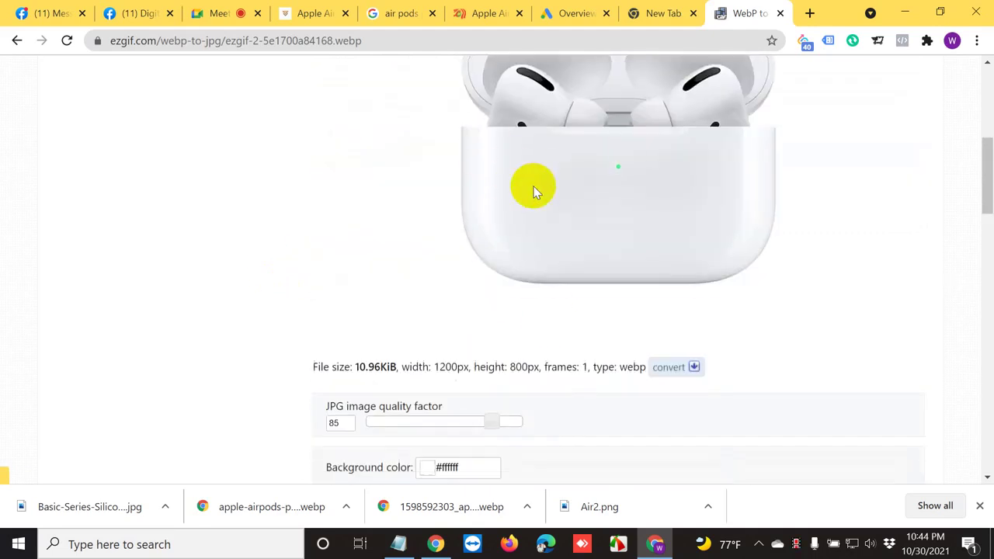
# Look over the converted AirPods Pro picture and save the JPG to the computer.
pyautogui.scroll(-1, 553, 249)
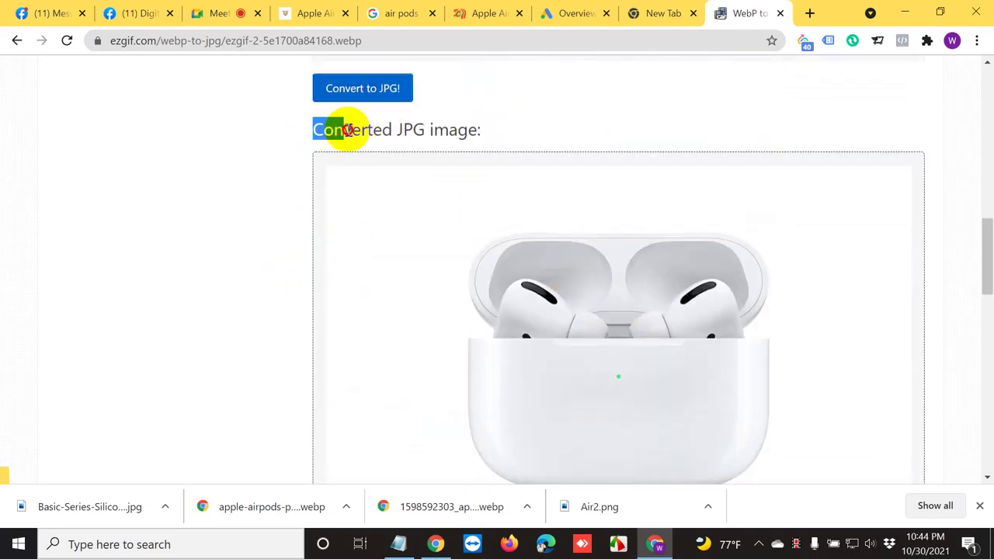
pyautogui.scroll(-1, 590, 271)
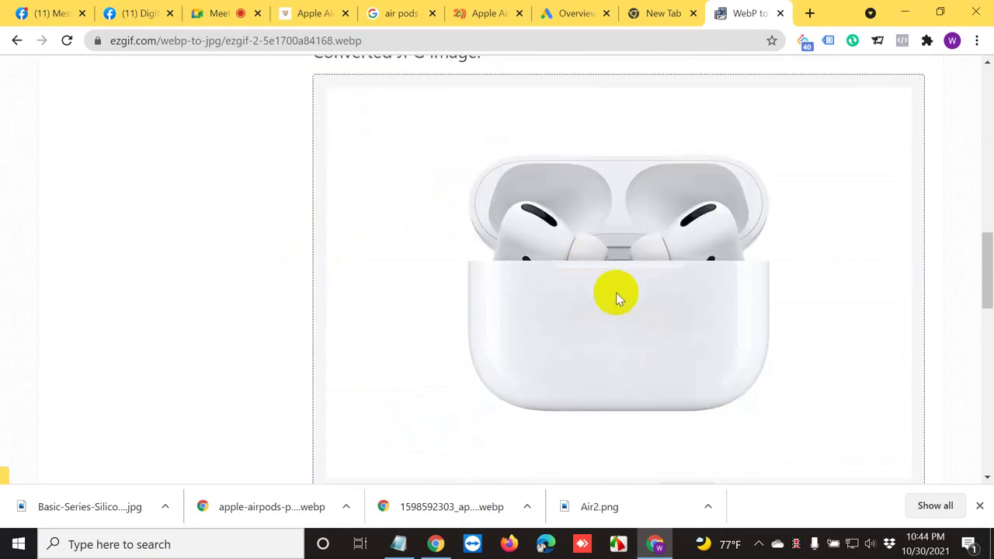
pyautogui.scroll(-6, 684, 329)
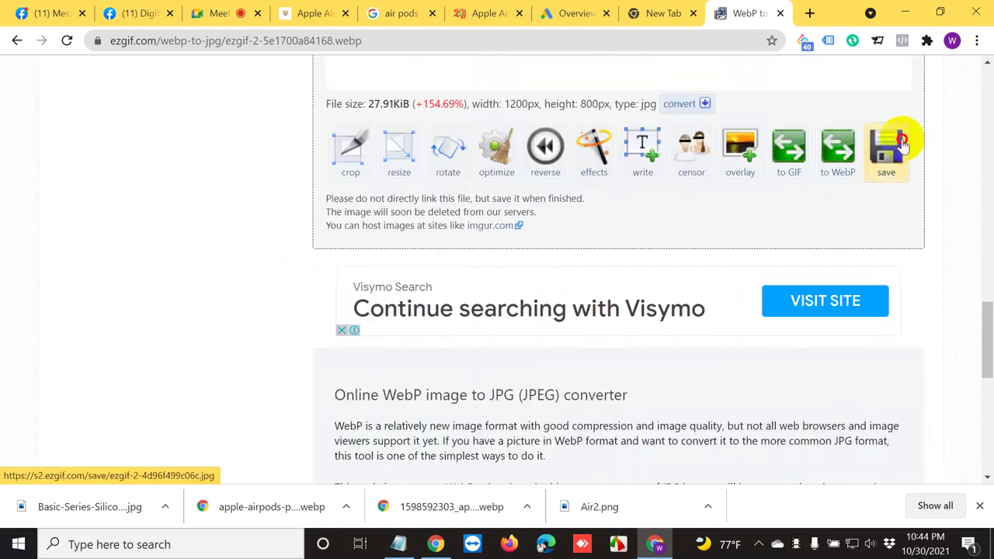
pyautogui.click(901, 146)
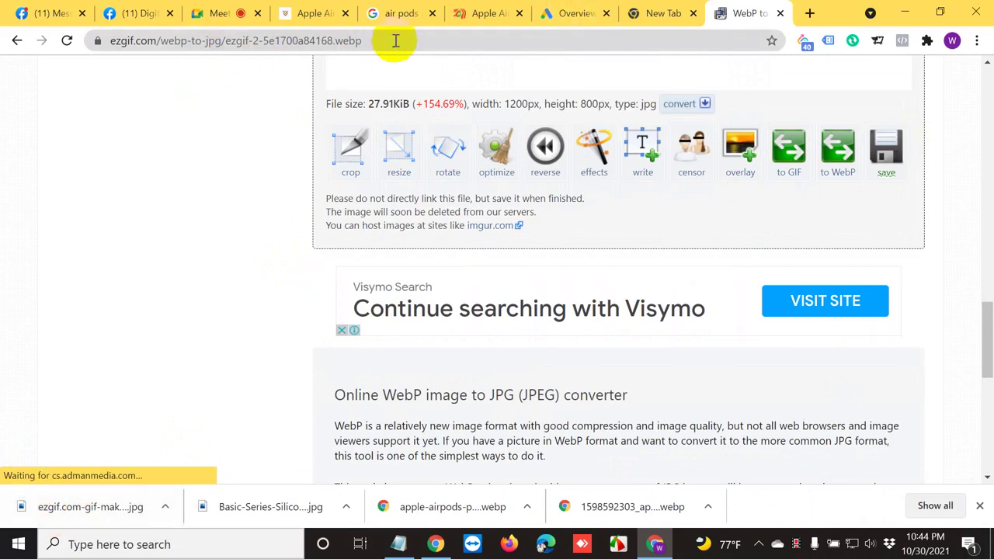
# Return to the "convert webp to jpg" search results and reopen Ezgif's WebP to JPG converter with an empty upload form.
pyautogui.moveTo(395, 41); pyautogui.dragTo(242, 45)
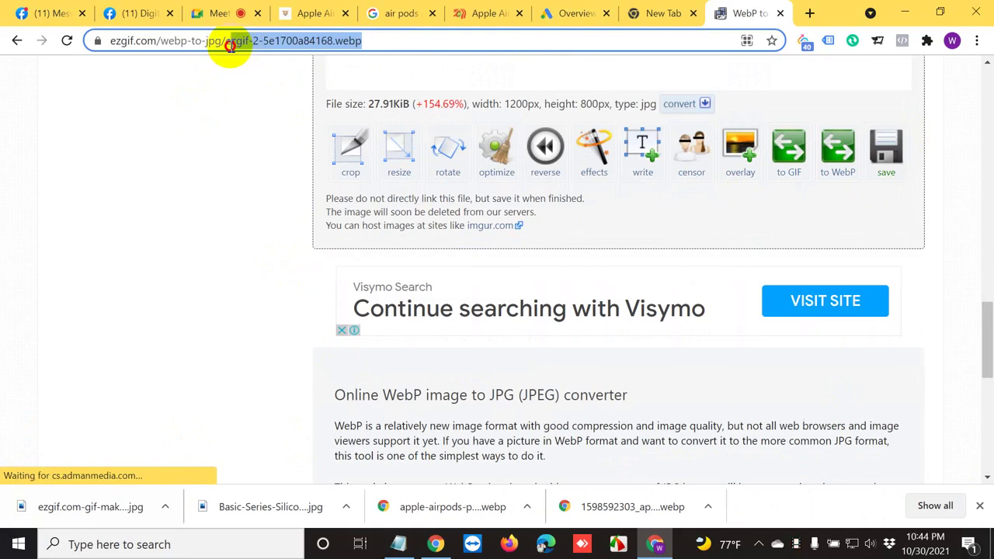
pyautogui.moveTo(230, 45); pyautogui.dragTo(231, 45)
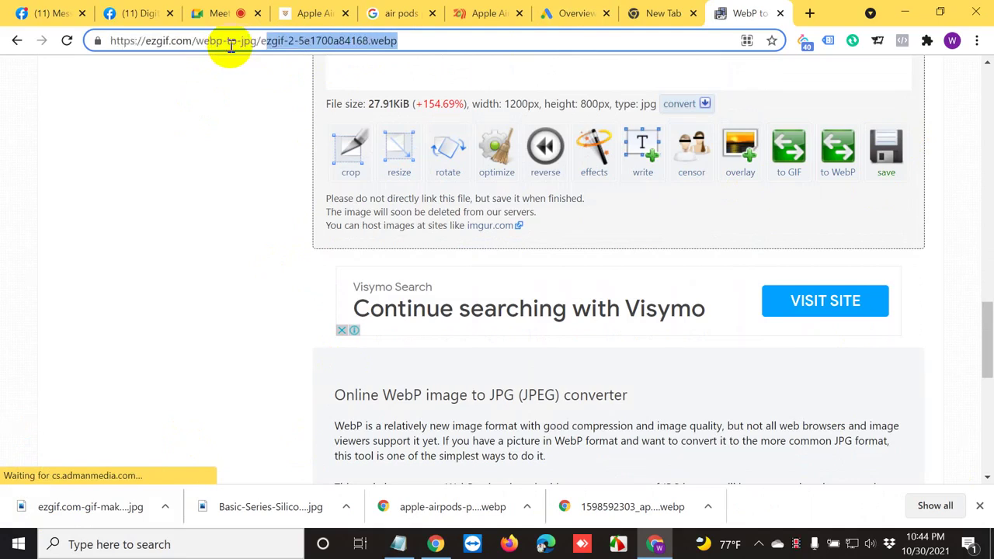
pyautogui.click(6, 45)
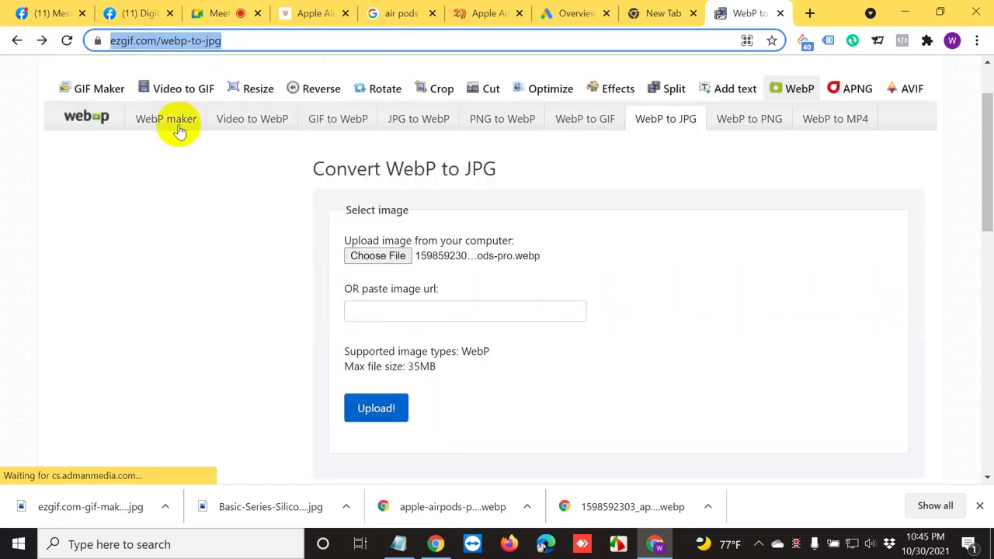
pyautogui.click(17, 40)
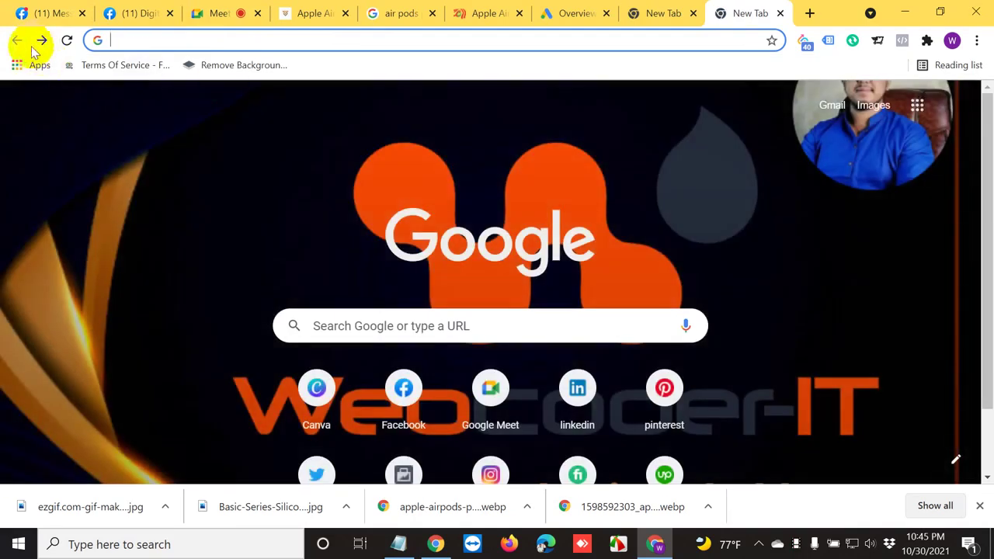
pyautogui.click(40, 43)
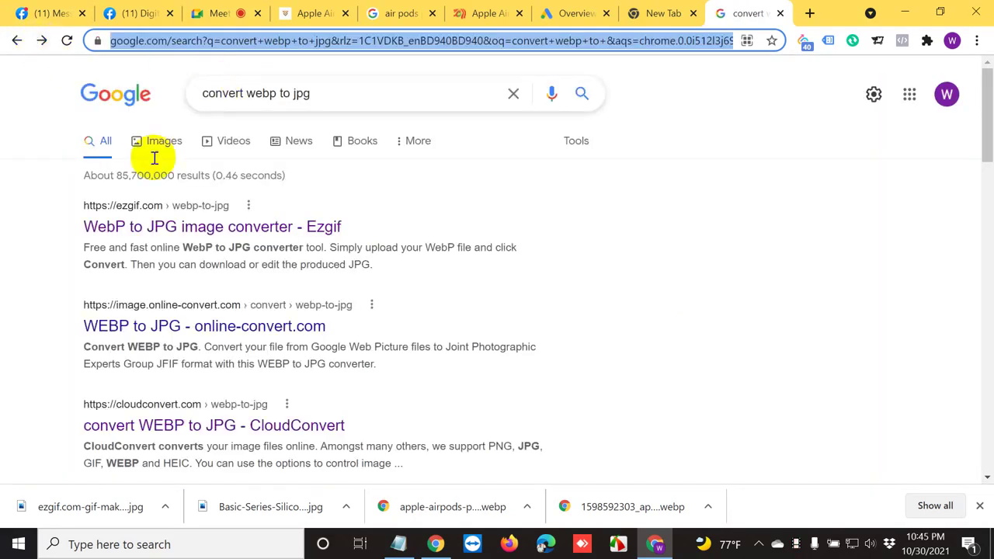
pyautogui.click(169, 219)
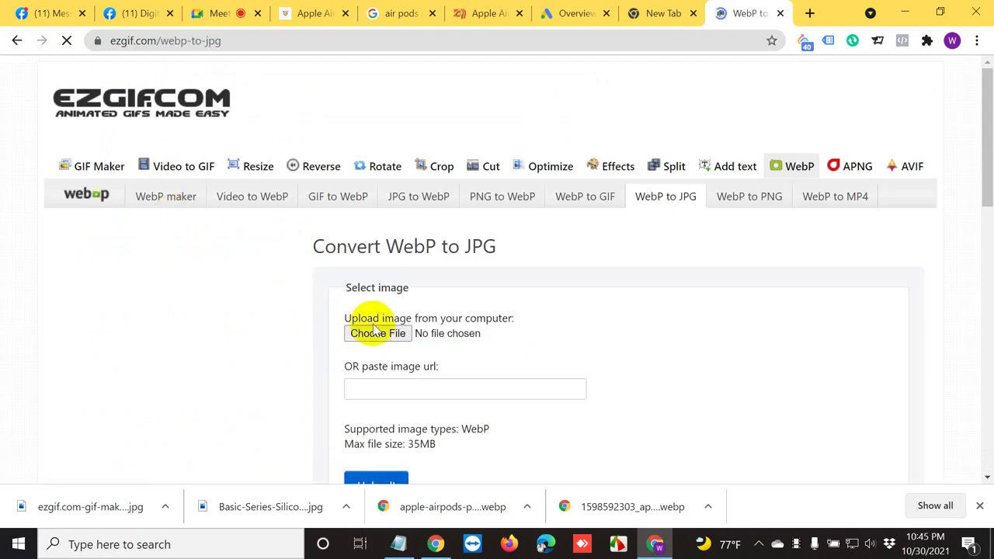
# Upload the Basic-Series-Silicone-Case-for-AirPods-Pro-White JPG from Downloads to the converter.
pyautogui.click(379, 335)
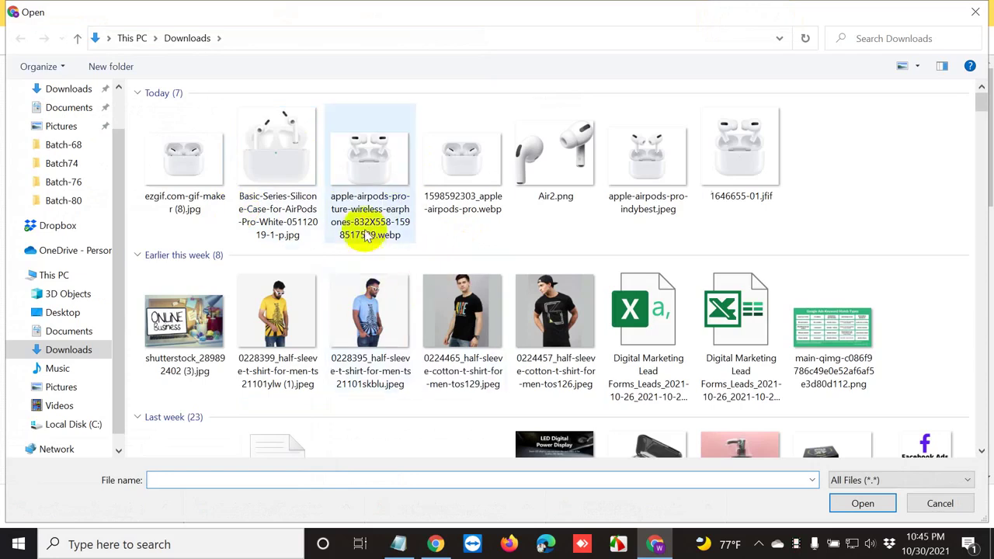
pyautogui.doubleClick(286, 178)
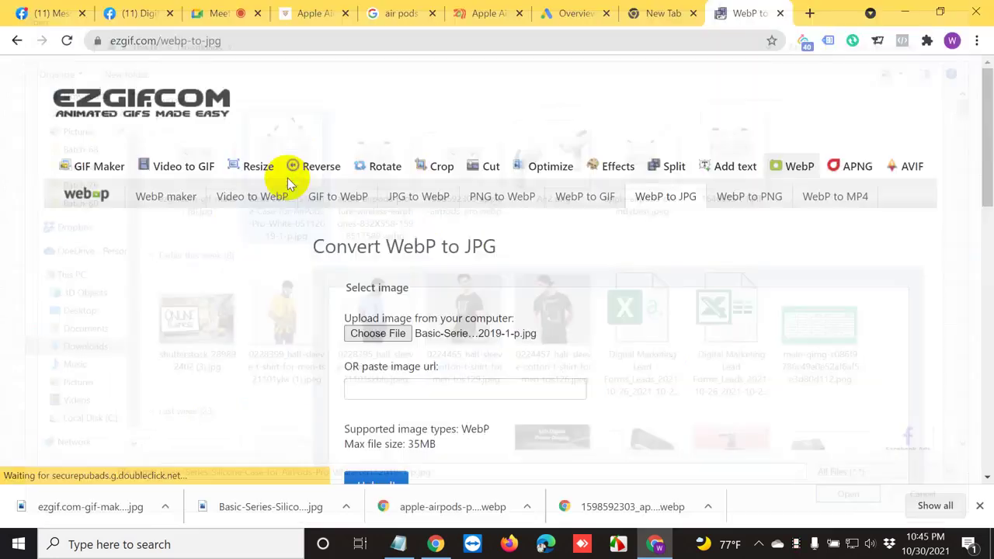
pyautogui.scroll(-2, 533, 381)
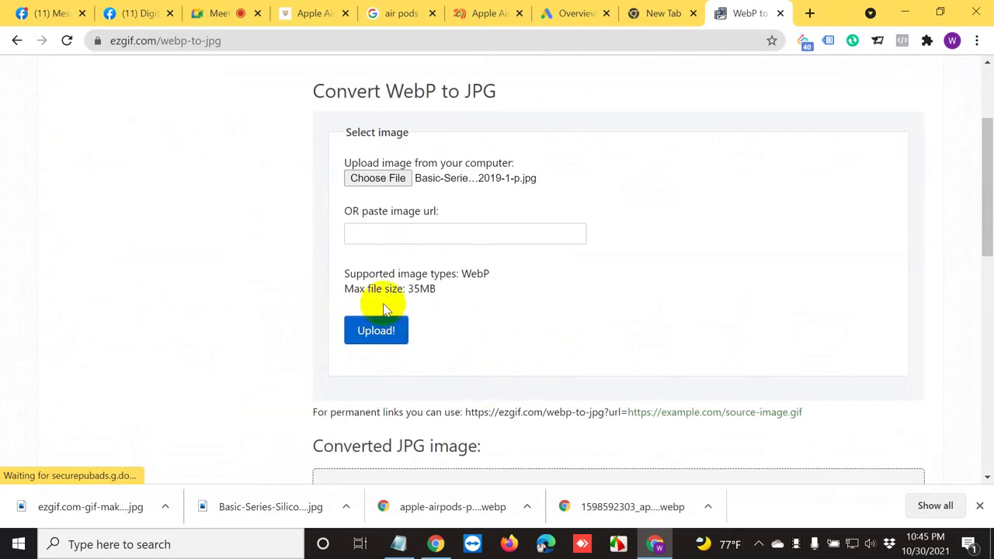
pyautogui.click(378, 329)
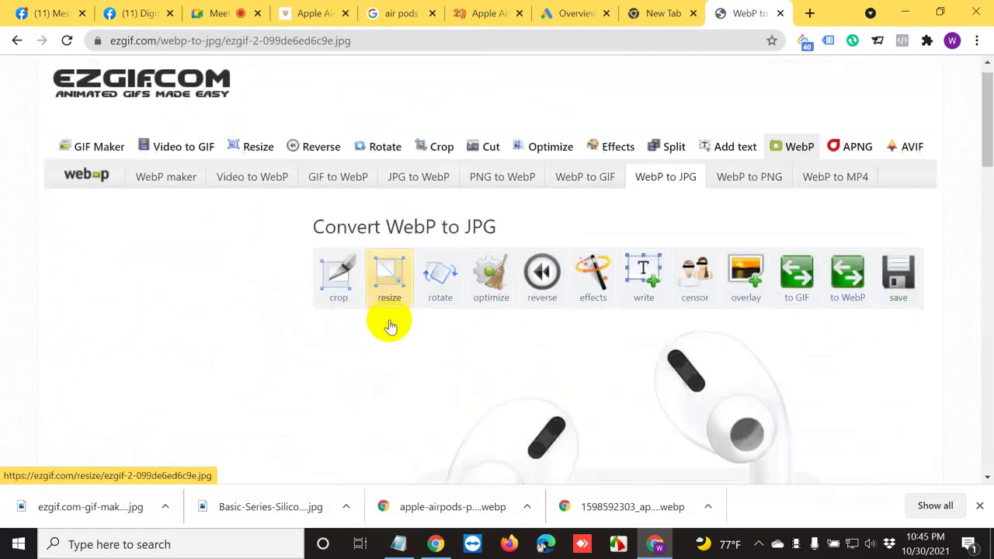
# Convert the uploaded silicone case image to JPG, look over the result and save it to the computer.
pyautogui.scroll(-3, 593, 265)
pyautogui.scroll(-5, 593, 266)
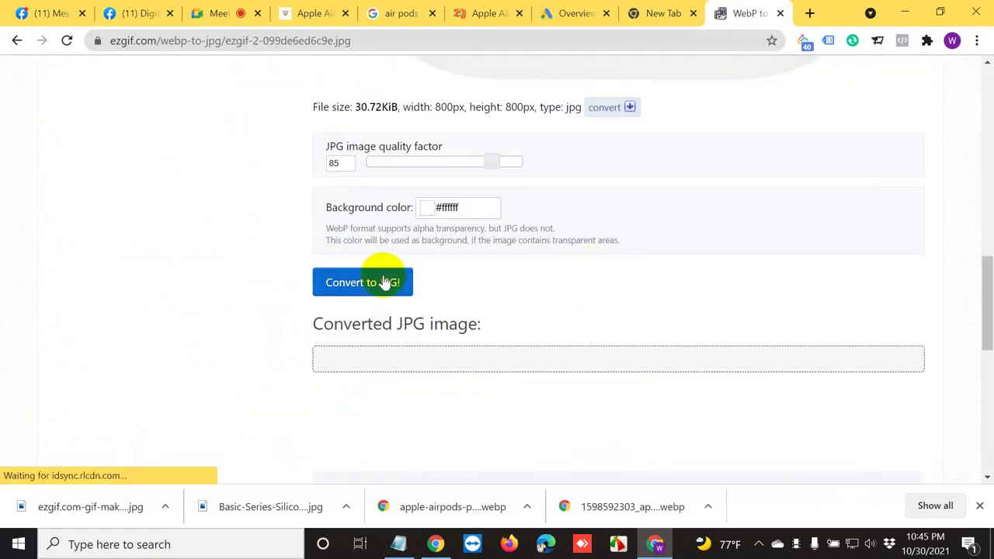
pyautogui.click(371, 285)
pyautogui.scroll(-4, 665, 348)
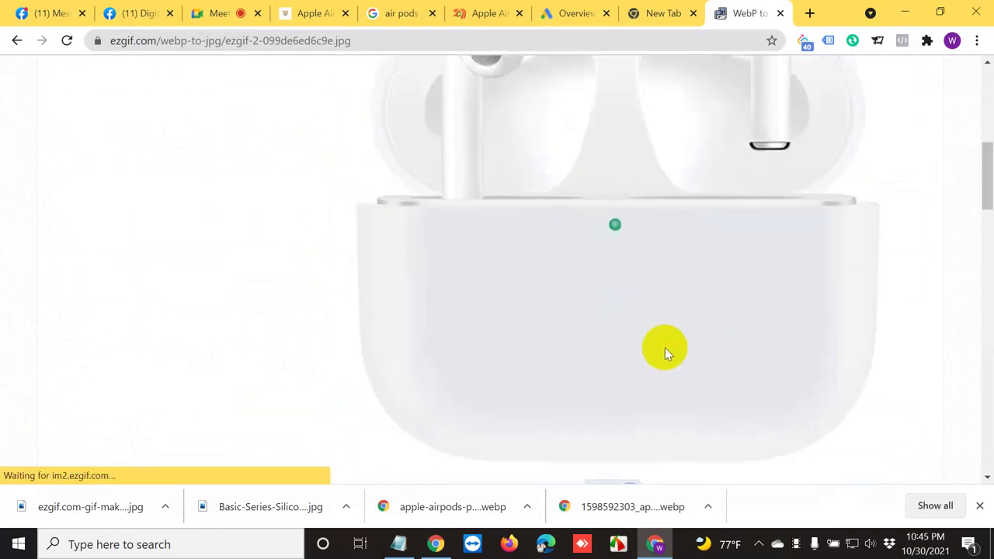
pyautogui.scroll(-3, 610, 334)
pyautogui.moveTo(333, 231); pyautogui.dragTo(521, 378)
pyautogui.scroll(-9, 520, 378)
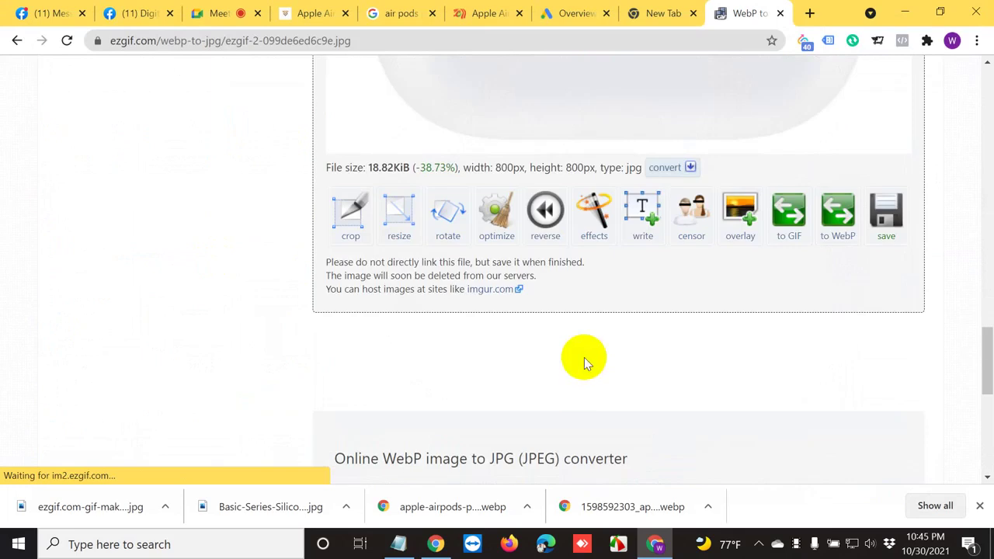
pyautogui.click(886, 207)
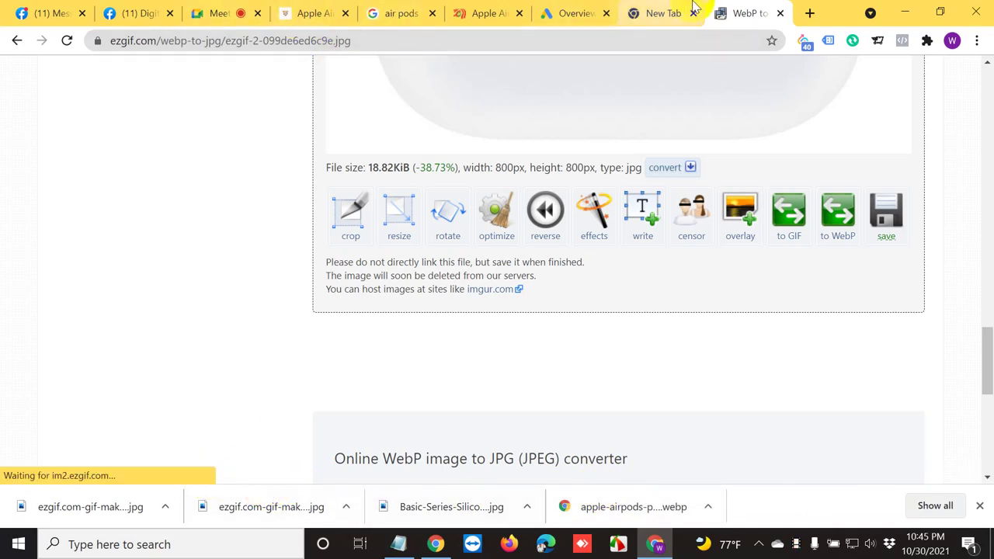
# Switch to Google Ads and review the ads of the airpods search campaign.
pyautogui.click(579, 10)
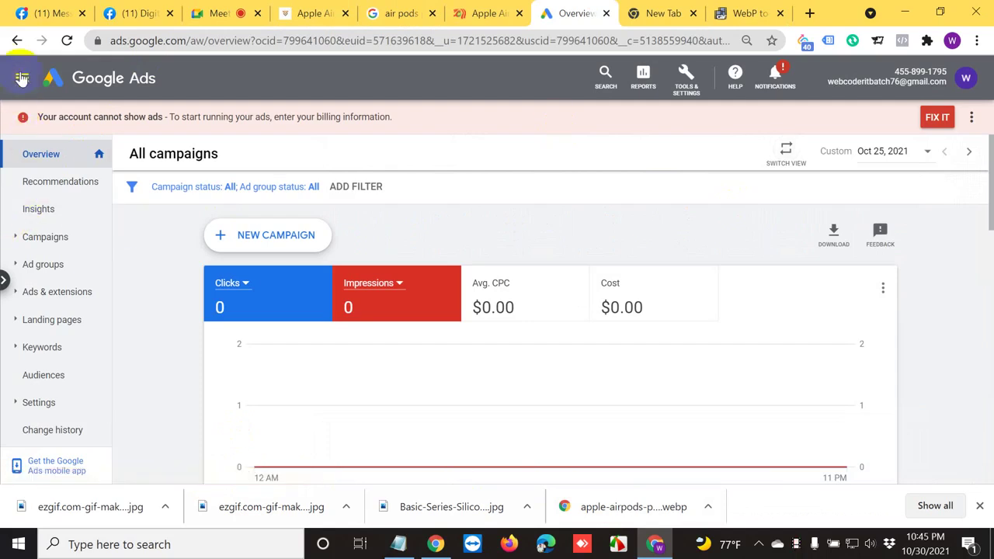
pyautogui.click(5, 284)
pyautogui.click(67, 177)
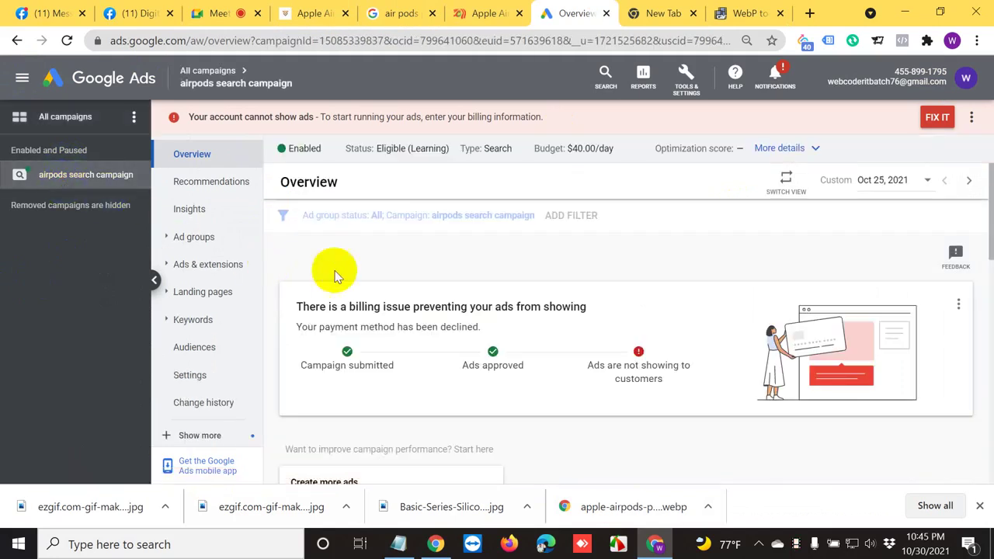
pyautogui.click(192, 268)
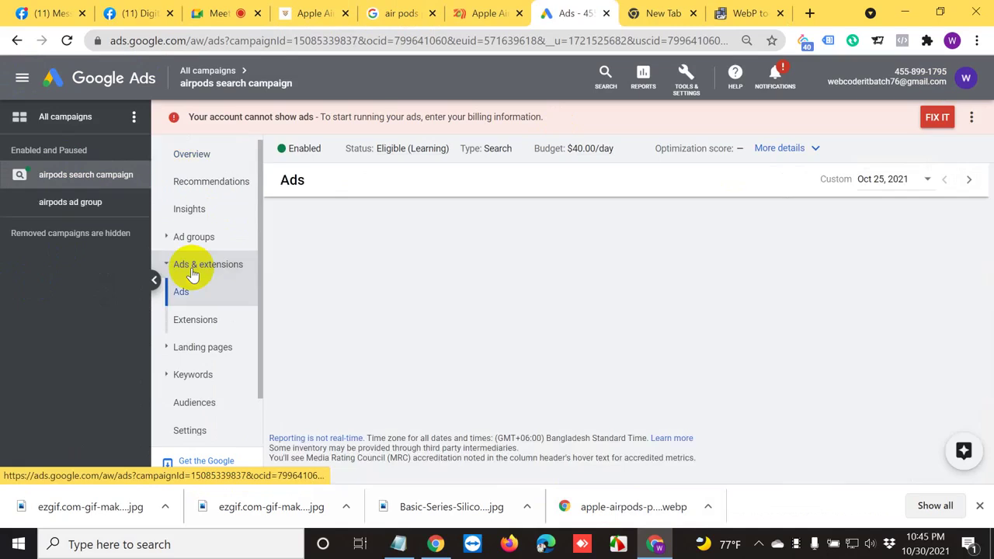
pyautogui.scroll(-2, 736, 397)
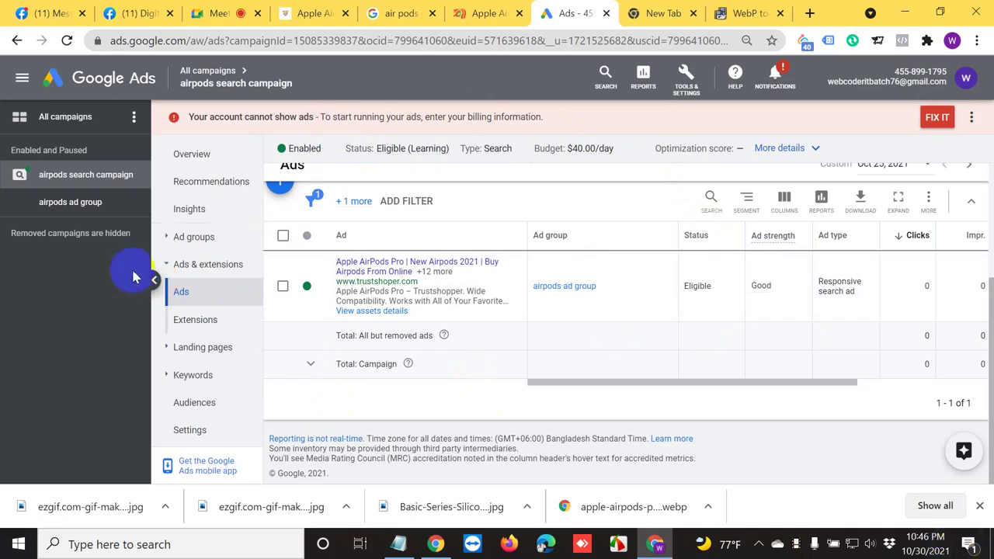
# Leave the airpods search campaign's ads and return to the overview of all campaigns.
pyautogui.click(156, 284)
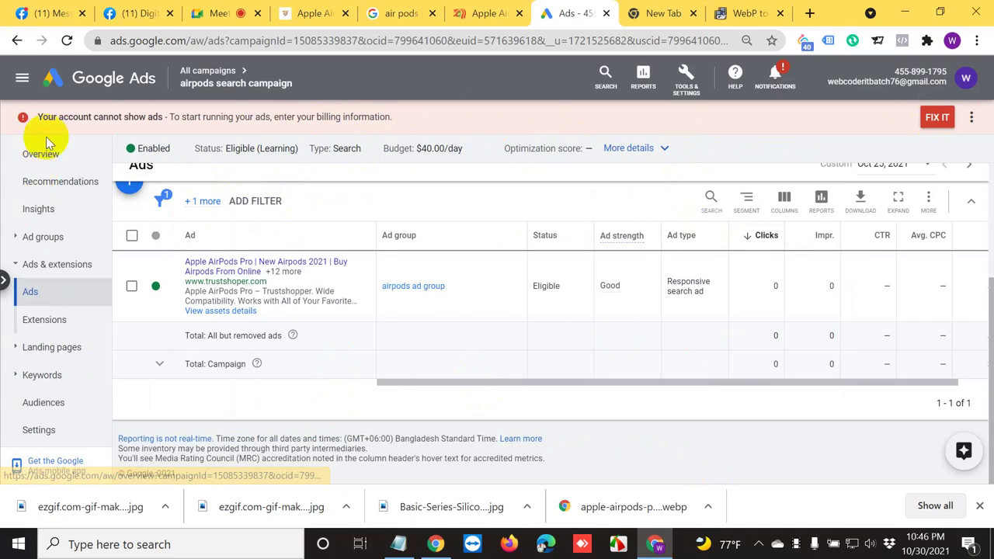
pyautogui.click(37, 153)
pyautogui.click(22, 78)
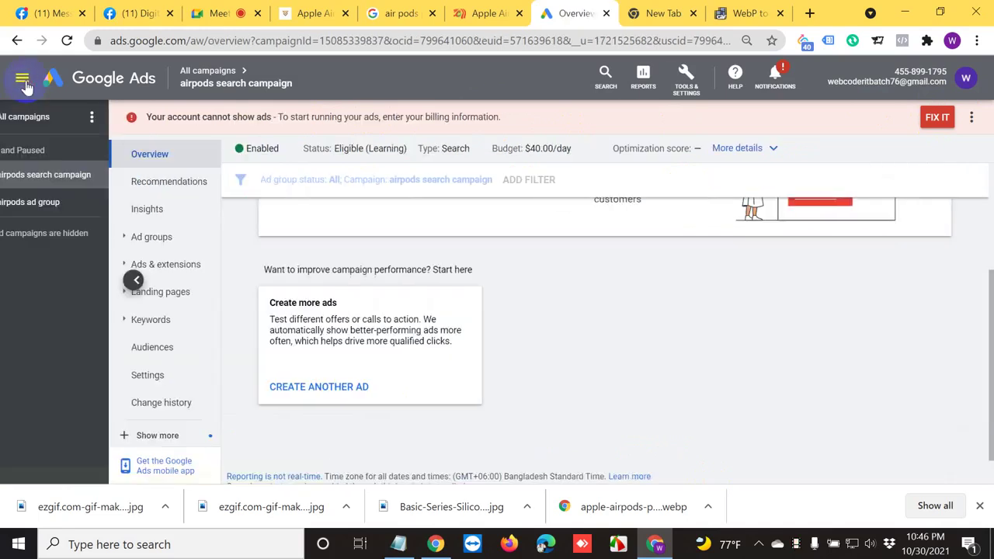
pyautogui.click(59, 120)
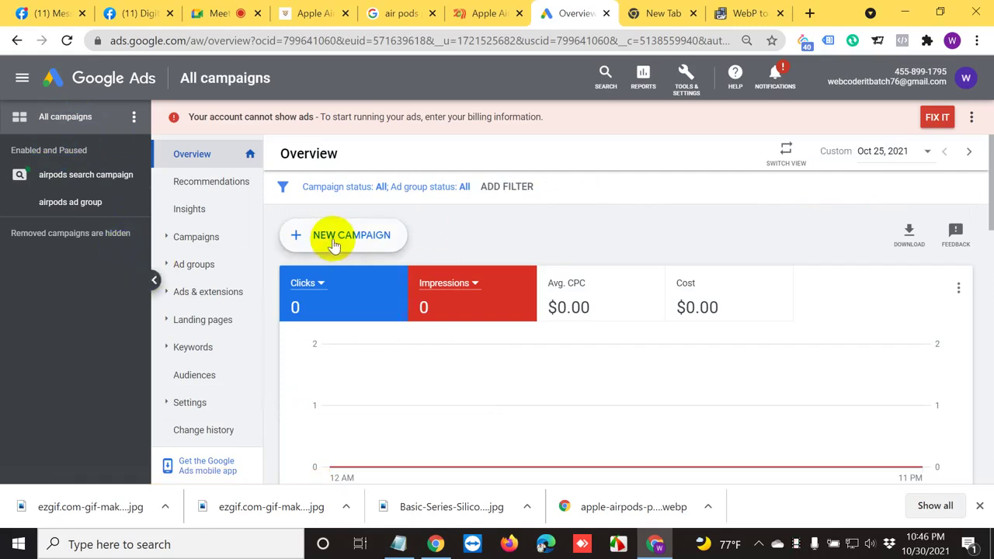
# Show the list of all campaigns with the campaign navigation pane collapsed and start a new campaign.
pyautogui.click(198, 239)
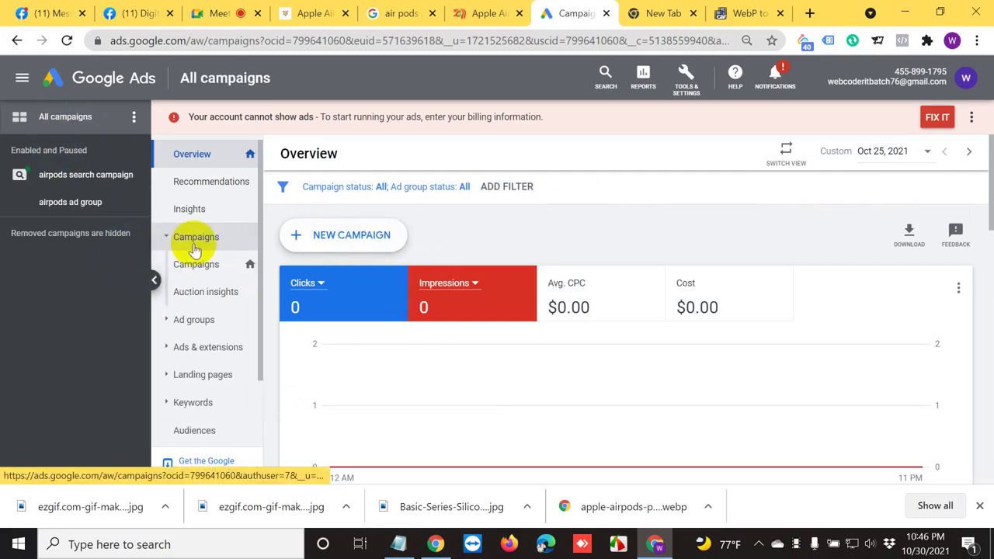
pyautogui.click(157, 281)
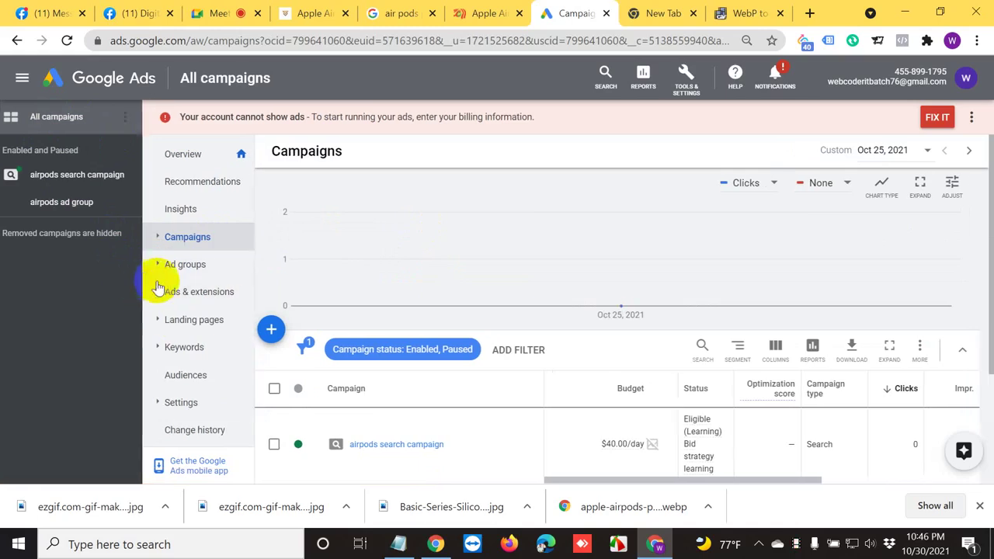
pyautogui.click(129, 335)
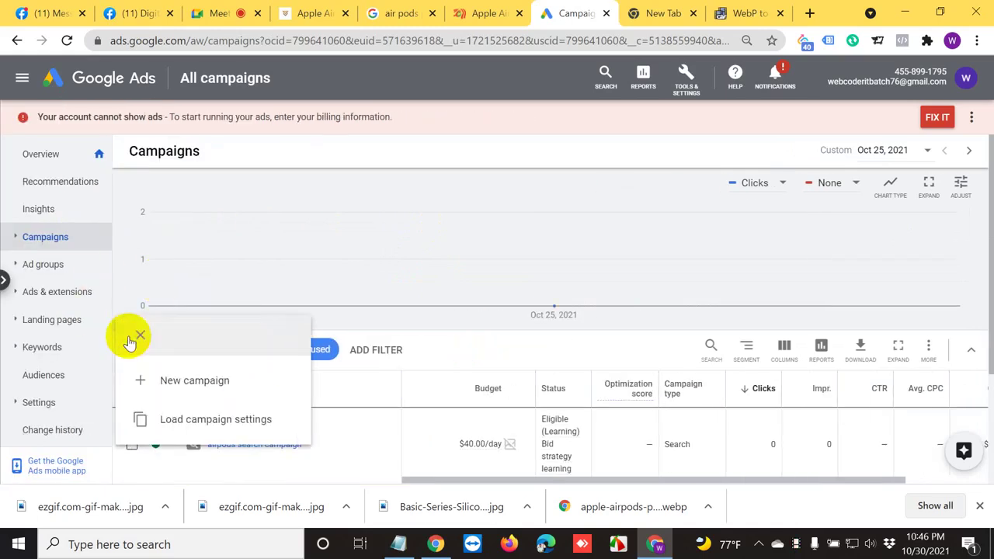
pyautogui.click(233, 398)
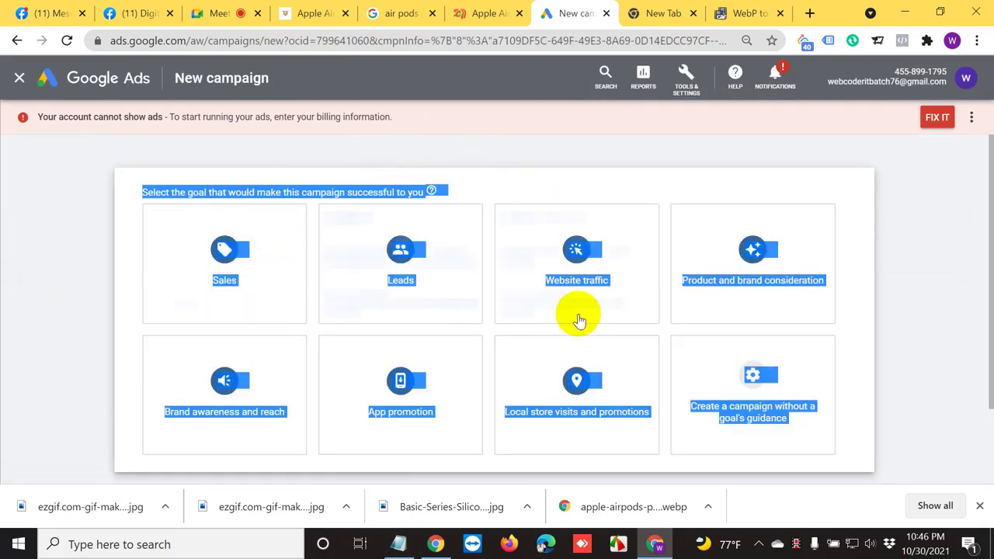
# Choose Website traffic as the new campaign's goal and Display as its campaign type.
pyautogui.click(699, 139)
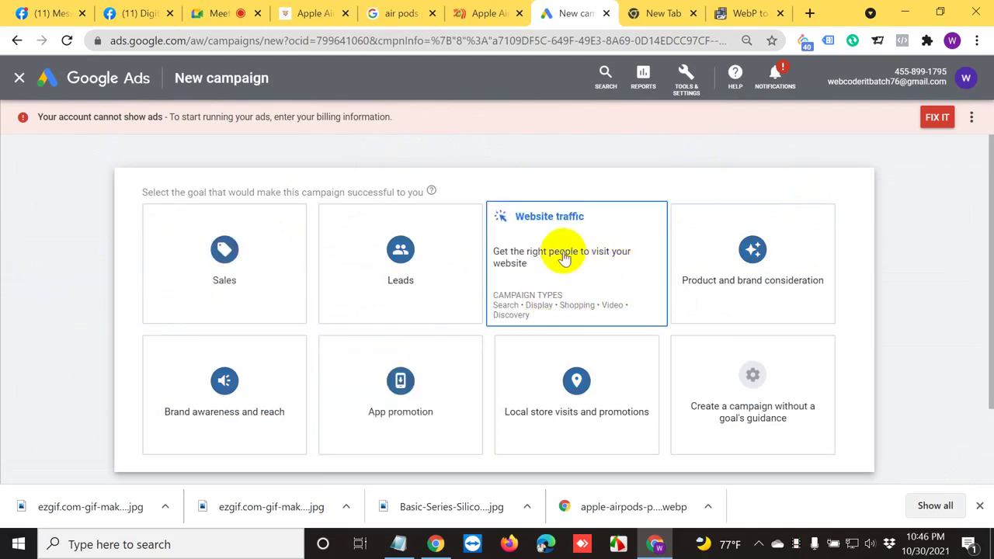
pyautogui.scroll(-2, 575, 256)
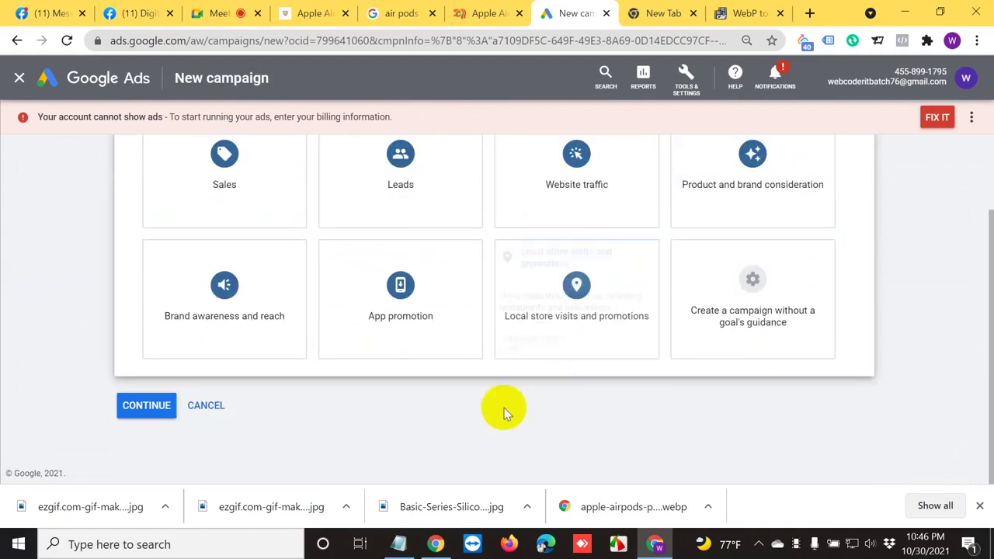
pyautogui.scroll(2, 611, 367)
pyautogui.scroll(-5, 574, 271)
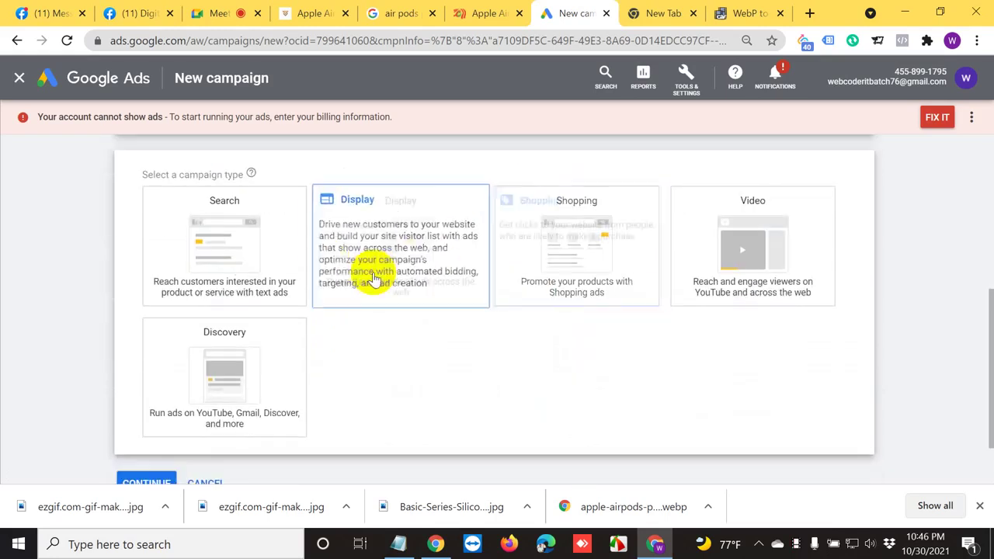
pyautogui.click(419, 245)
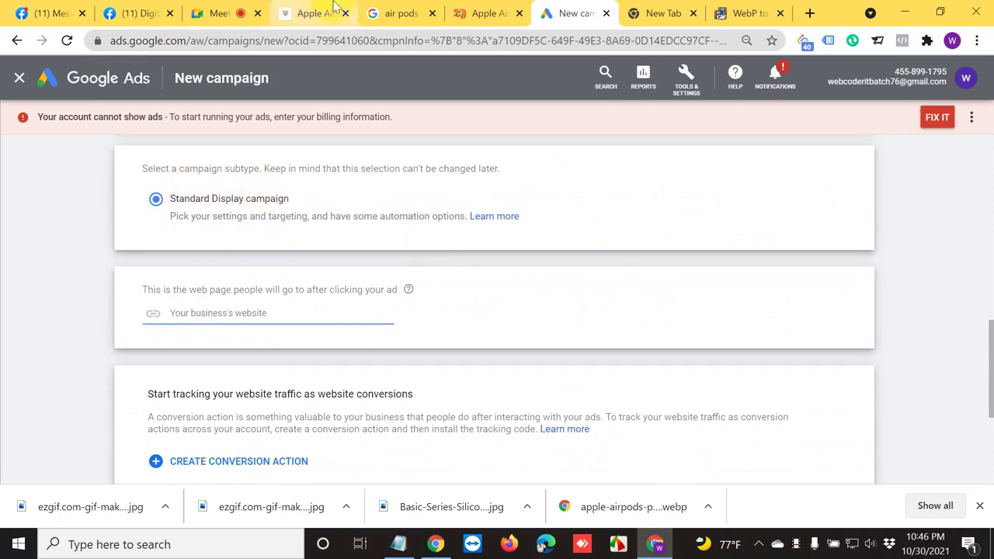
pyautogui.click(309, 13)
pyautogui.doubleClick(266, 46)
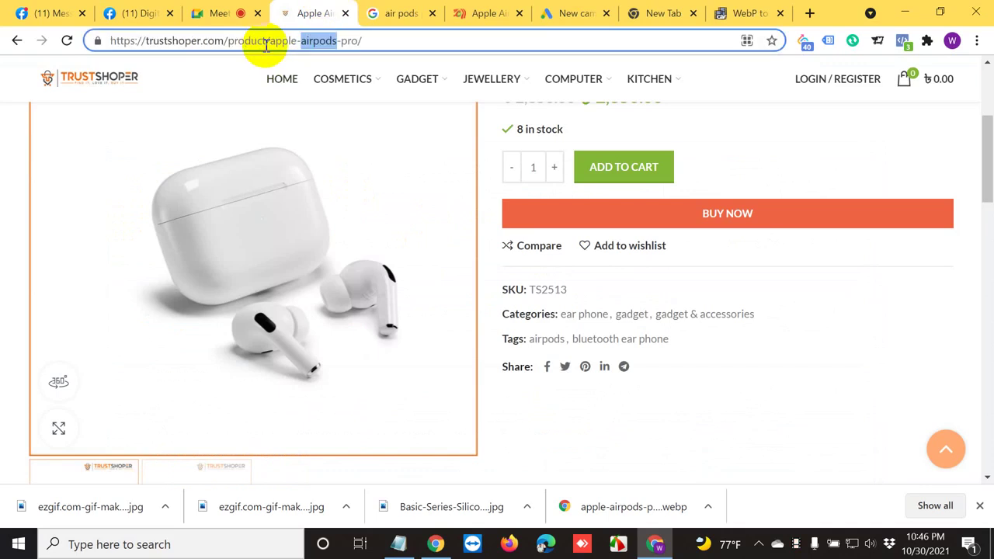
pyautogui.hotkey('ctrl', 'a')
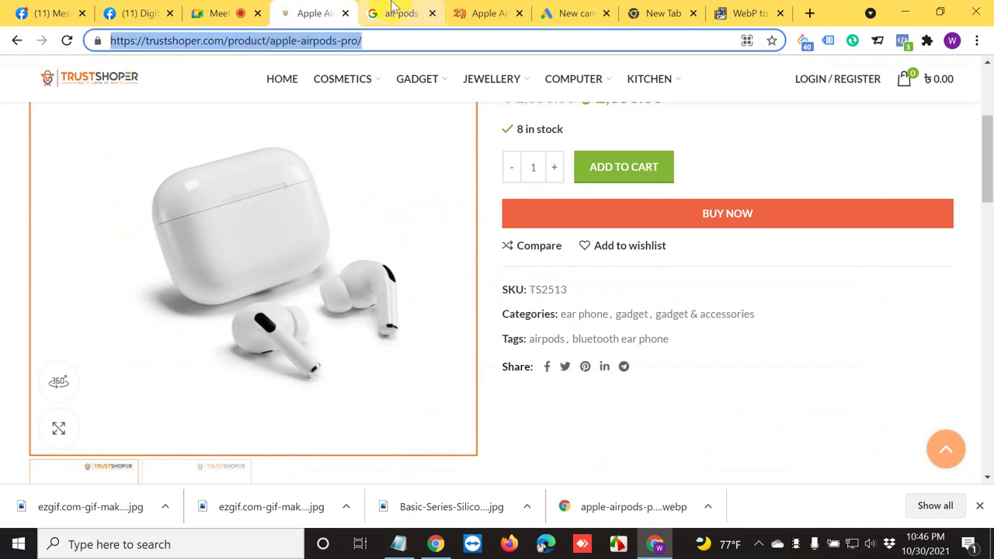
pyautogui.click(557, 11)
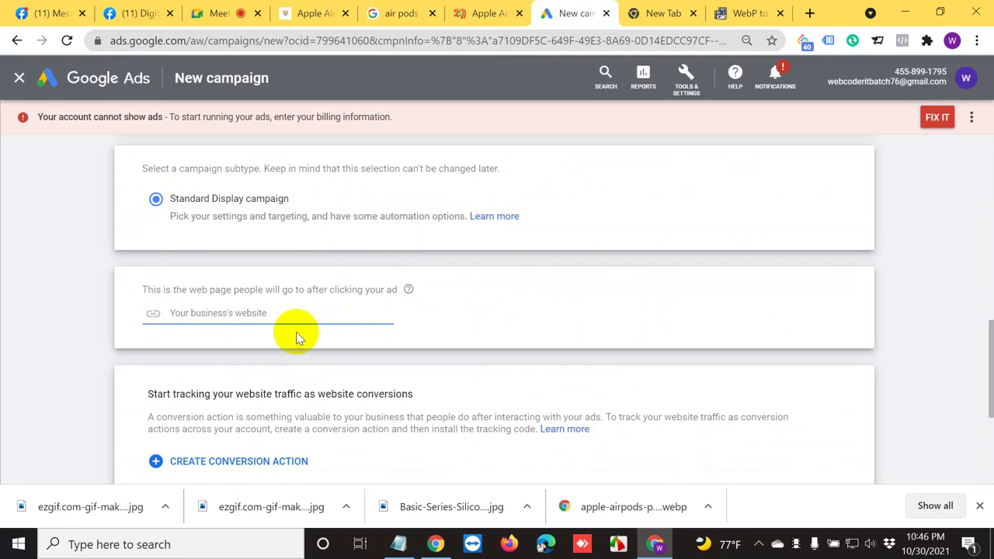
pyautogui.scroll(-1, 412, 351)
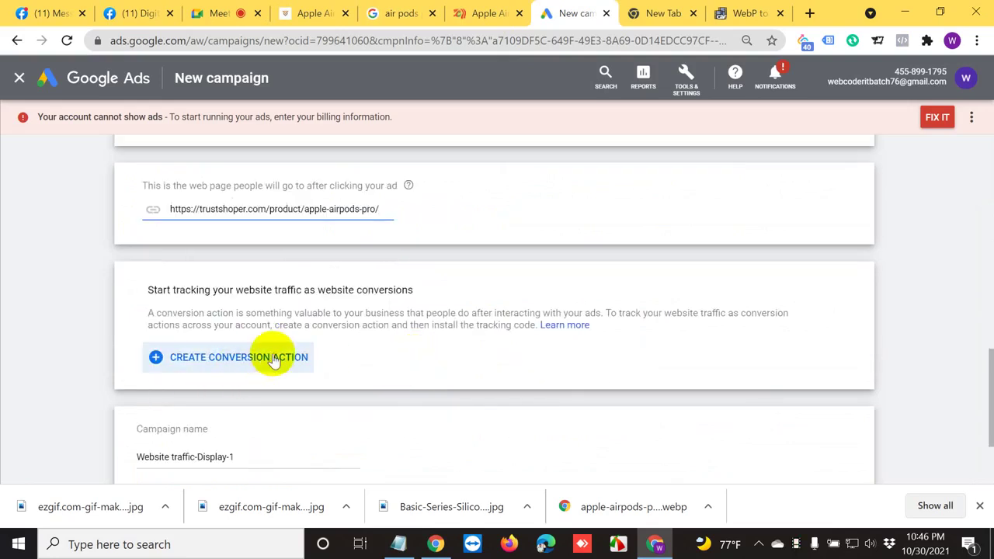
# Name the campaign "Airpods Display Campaign" and continue to its campaign settings.
pyautogui.scroll(-2, 350, 417)
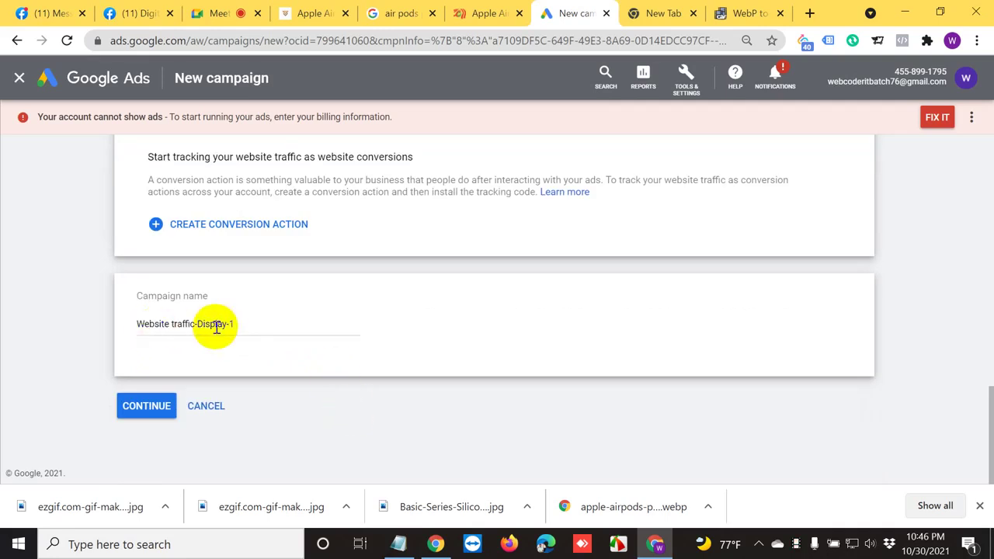
pyautogui.moveTo(251, 322); pyautogui.dragTo(102, 323)
pyautogui.write('A')
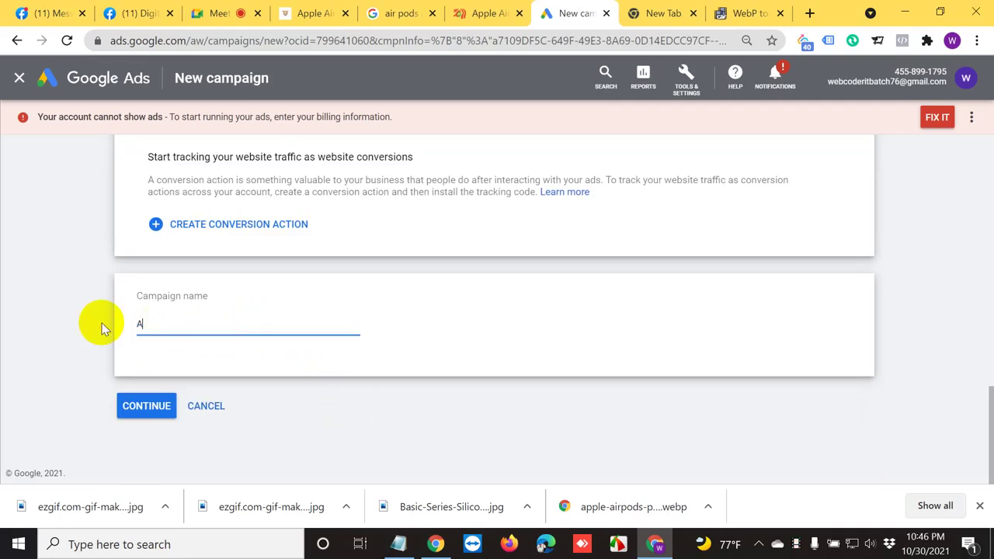
pyautogui.write('irpods Display Campaign')
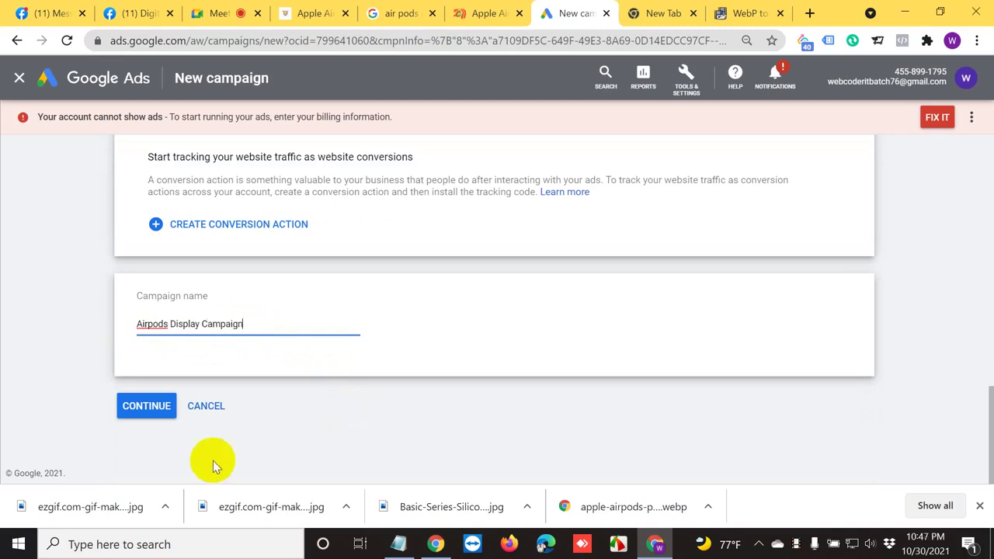
pyautogui.click(143, 416)
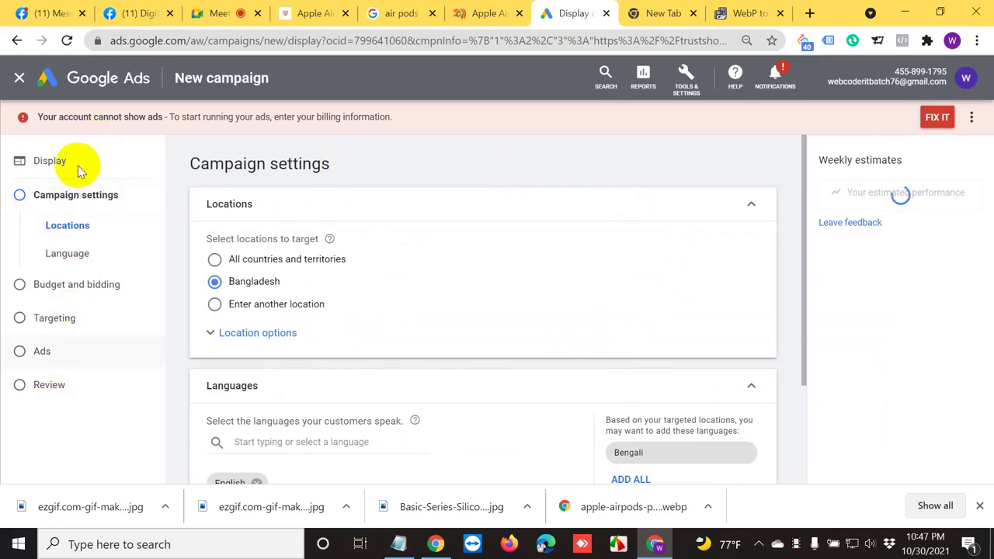
# Check the signed-in account and go through the campaign creation guide, leaving it without feedback.
pyautogui.click(963, 81)
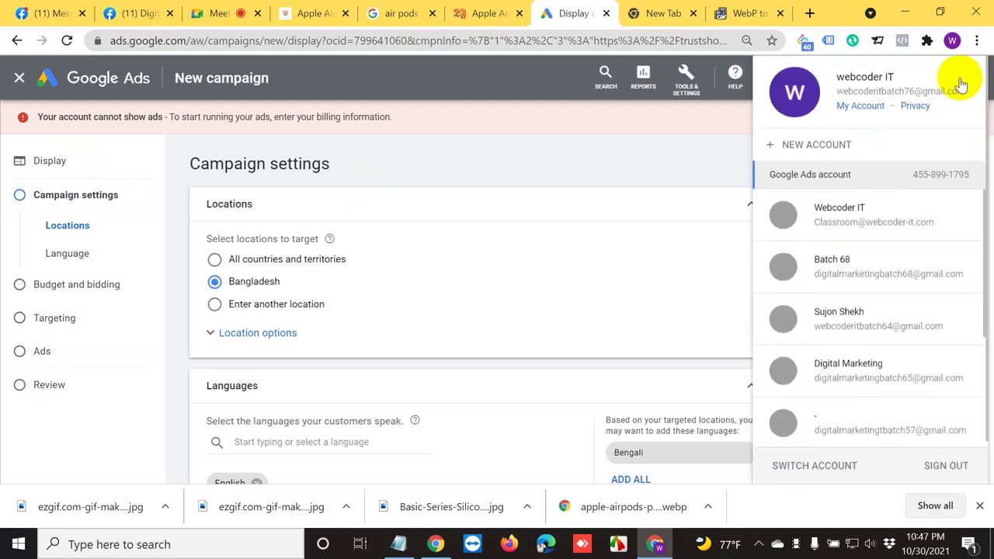
pyautogui.click(615, 122)
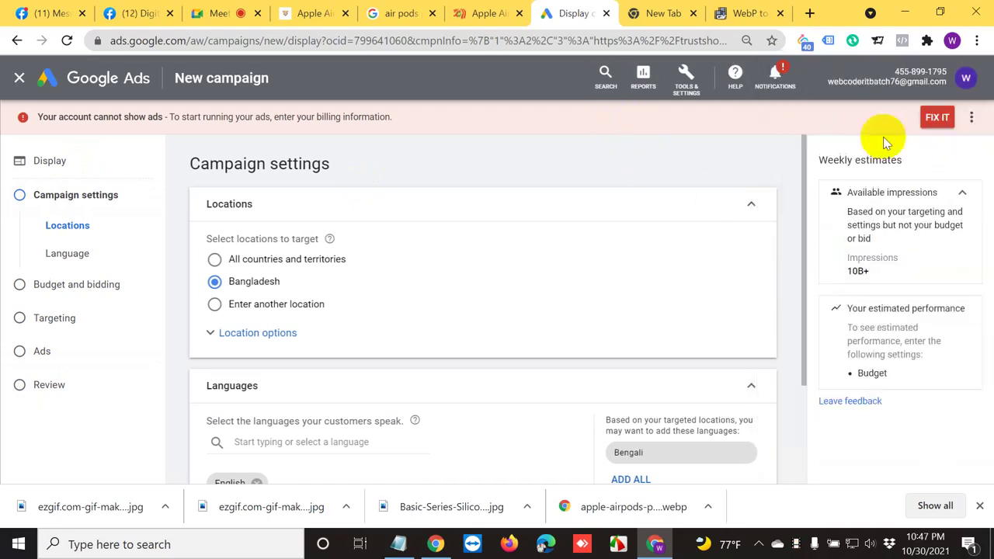
pyautogui.click(373, 332)
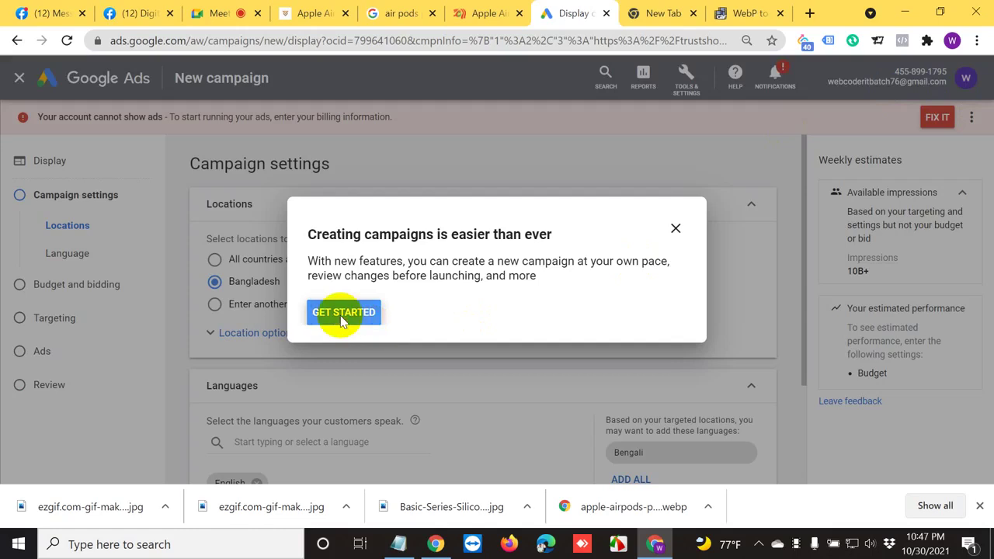
pyautogui.click(401, 302)
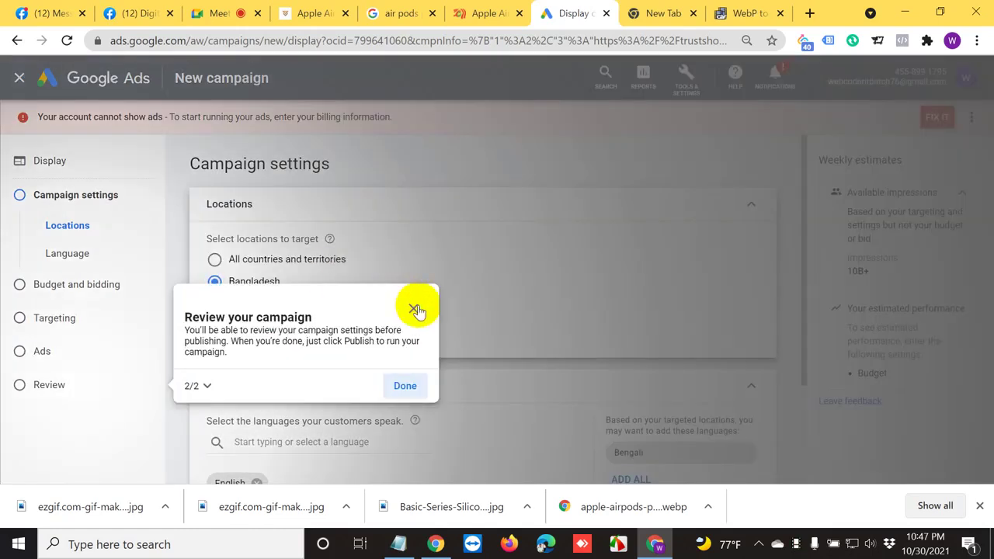
pyautogui.click(404, 387)
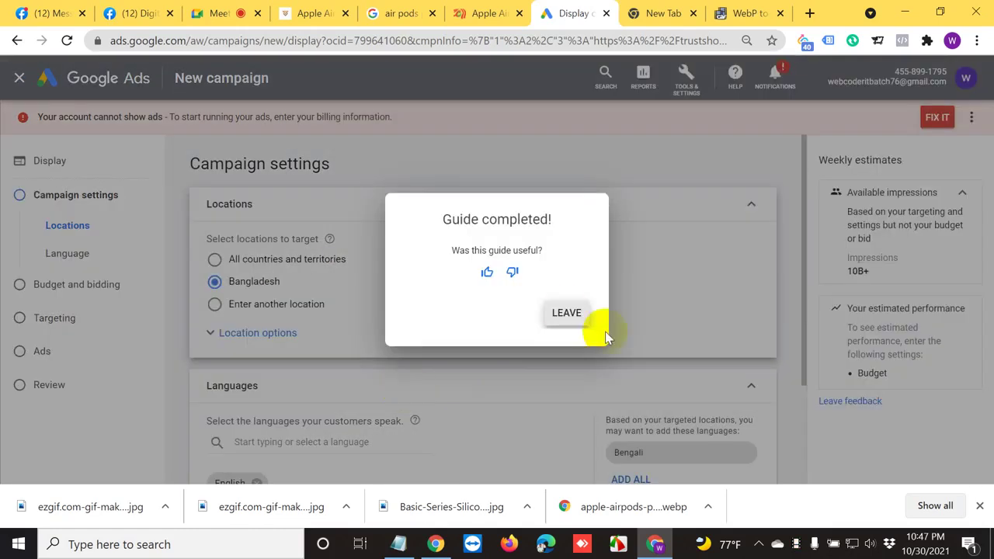
pyautogui.click(567, 312)
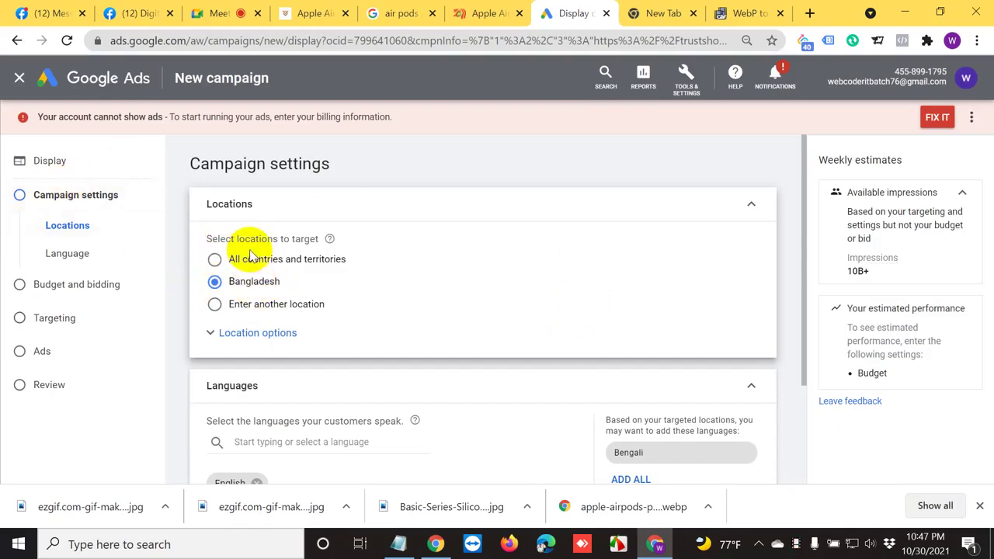
# Target the United States as another location by searching for "usa".
pyautogui.click(272, 304)
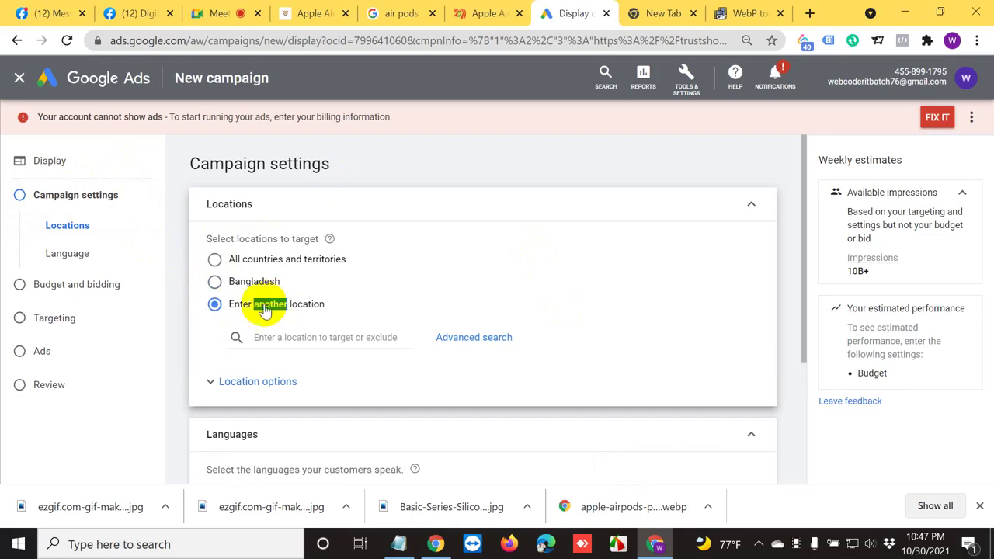
pyautogui.click(301, 337)
pyautogui.write('usa')
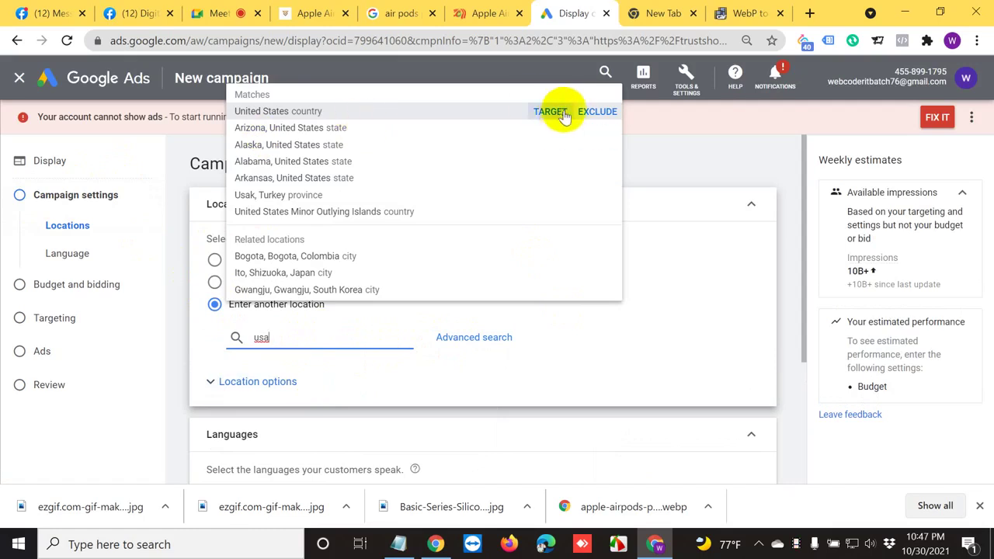
pyautogui.click(561, 113)
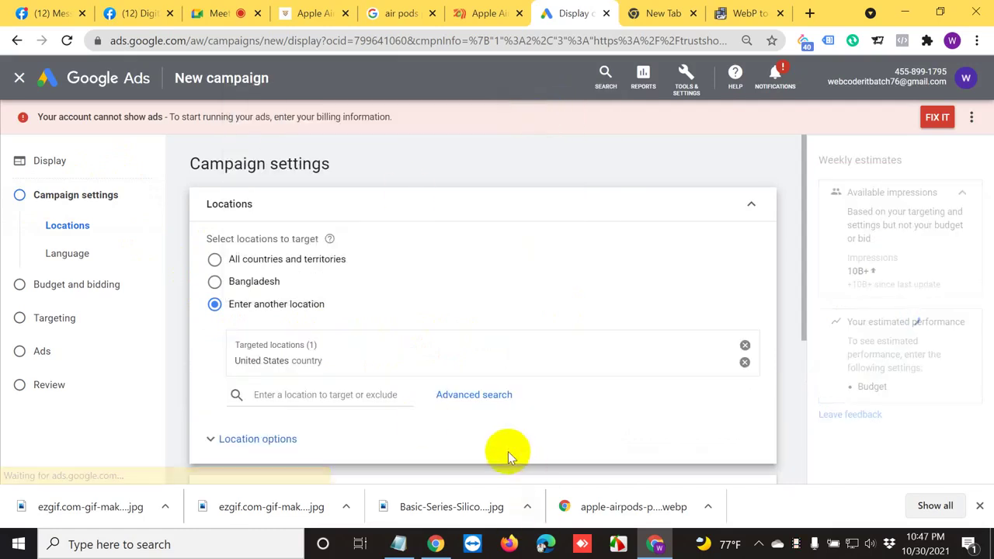
# Show the additional campaign settings and set specific device targeting to mobile phones and tablets, excluding computers.
pyautogui.scroll(-3, 396, 427)
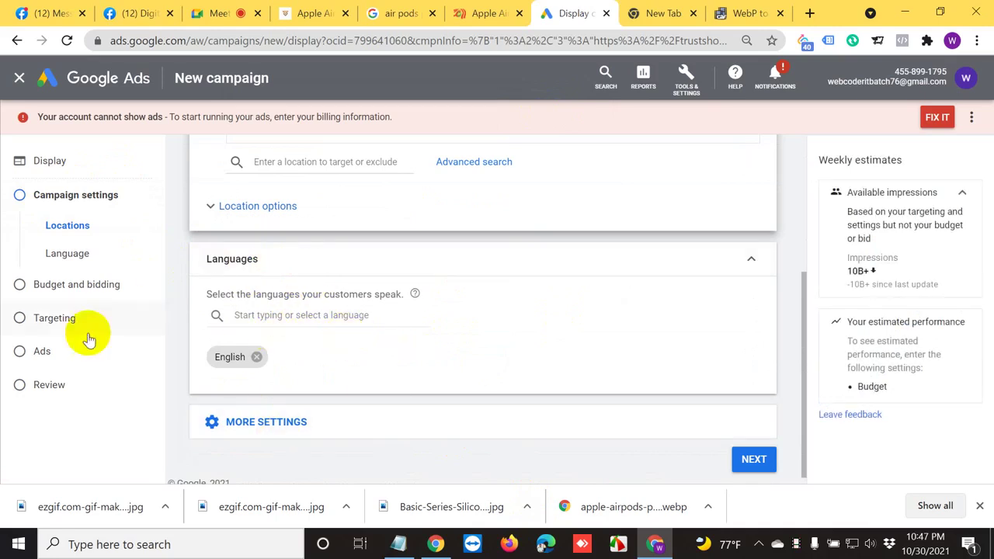
pyautogui.click(248, 423)
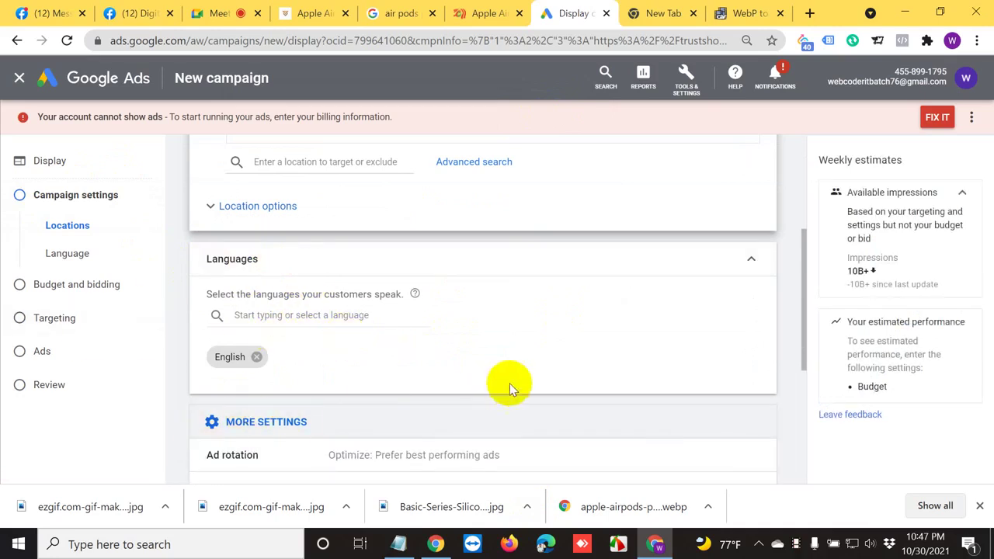
pyautogui.scroll(-2, 535, 377)
pyautogui.scroll(1, 536, 381)
pyautogui.scroll(-3, 535, 380)
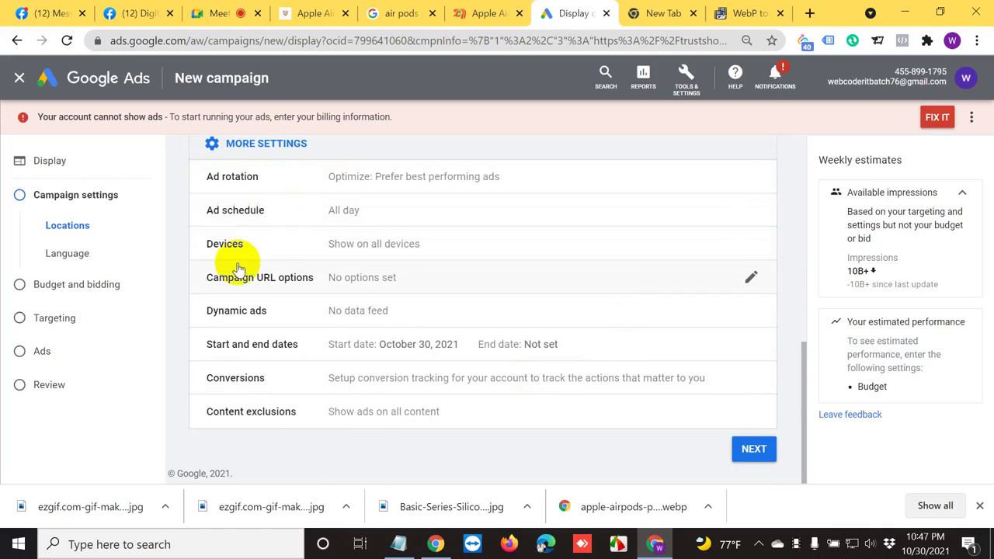
pyautogui.click(264, 251)
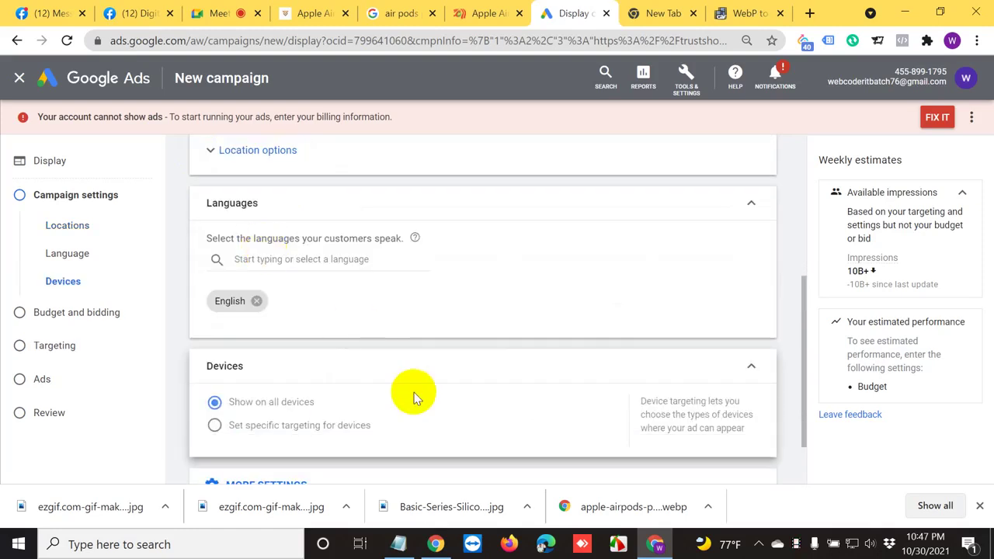
pyautogui.doubleClick(316, 356)
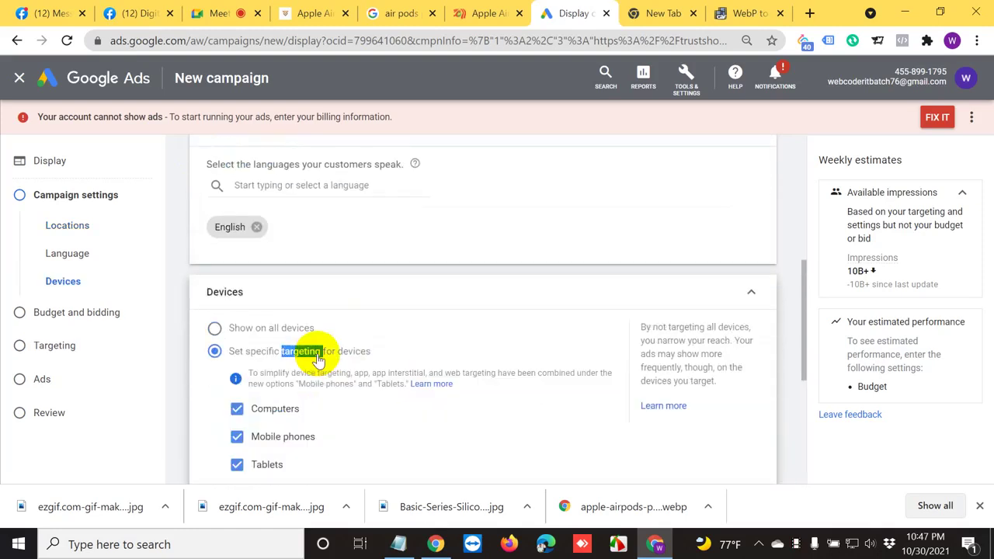
pyautogui.click(454, 323)
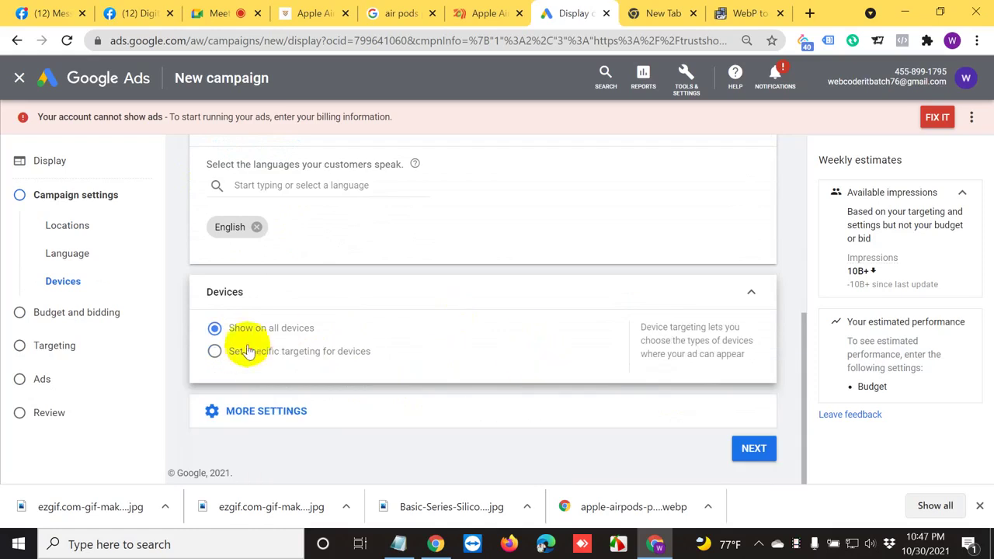
pyautogui.click(245, 359)
pyautogui.scroll(-2, 466, 404)
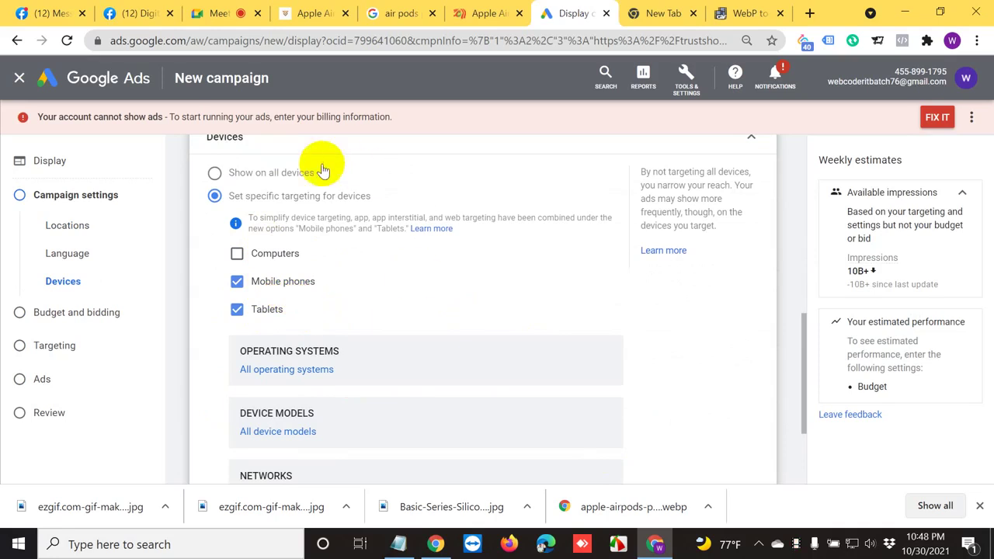
# Look at the AirPods Pro product page on trustshoper.com and return to the new campaign's device settings.
pyautogui.click(320, 13)
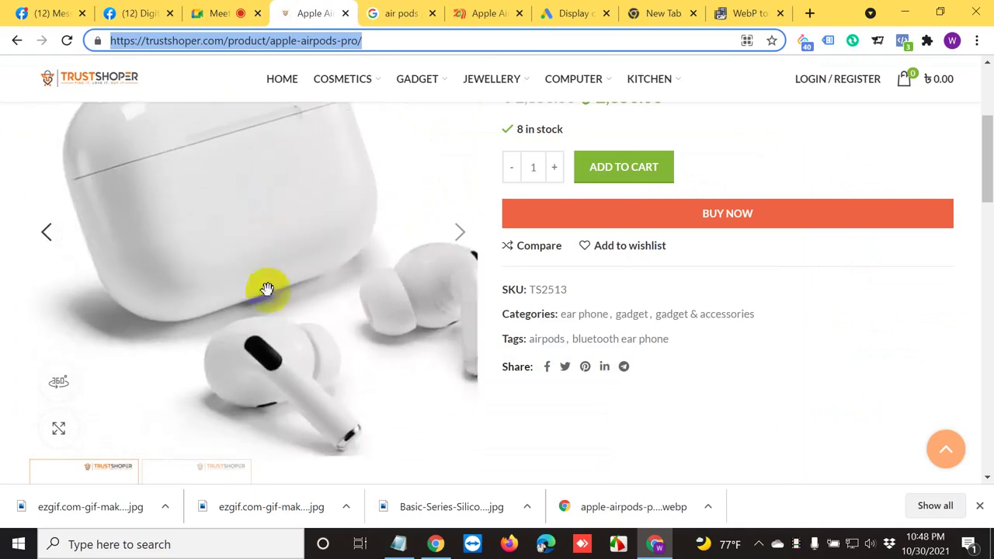
pyautogui.moveTo(412, 81)
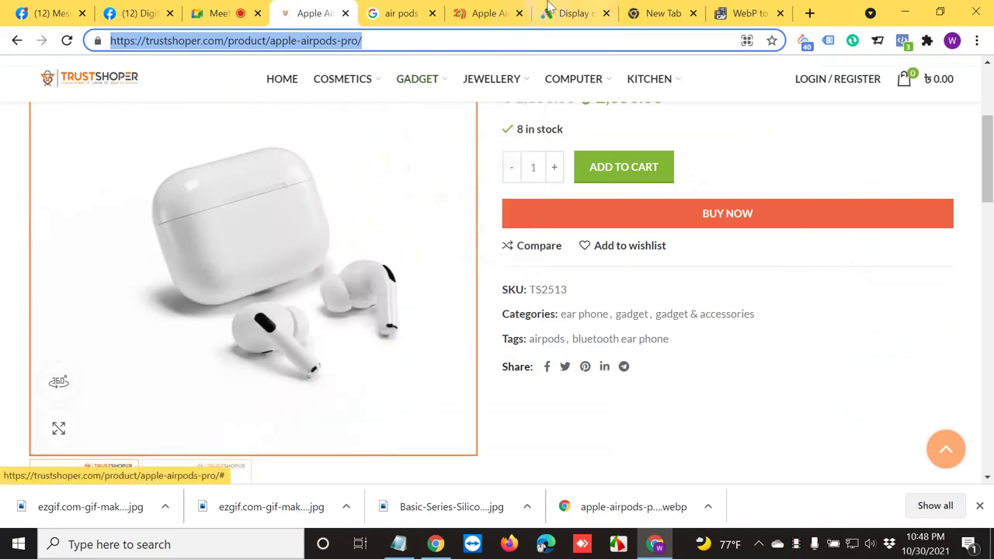
pyautogui.click(577, 13)
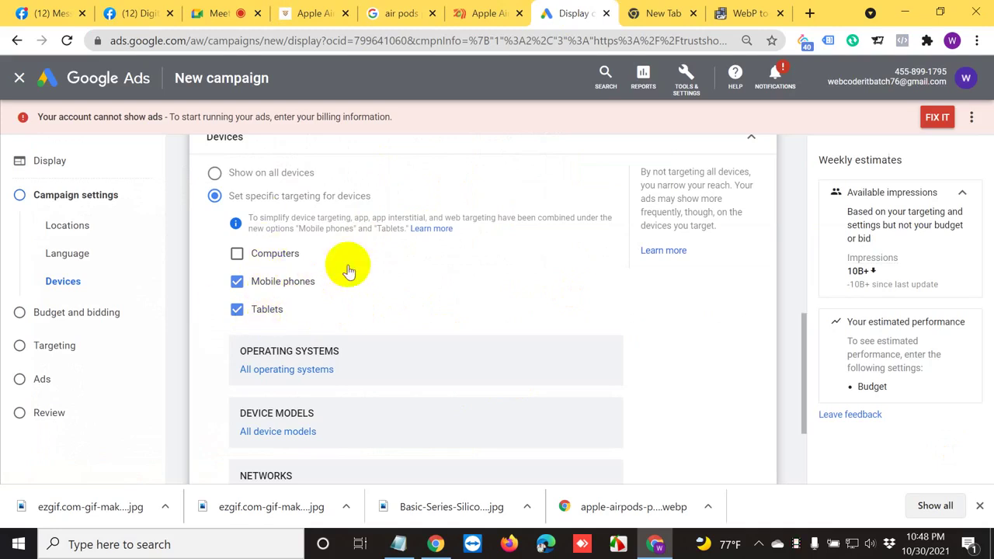
# Restrict the device targeting to the iOS operating system, all versions.
pyautogui.scroll(-2, 344, 349)
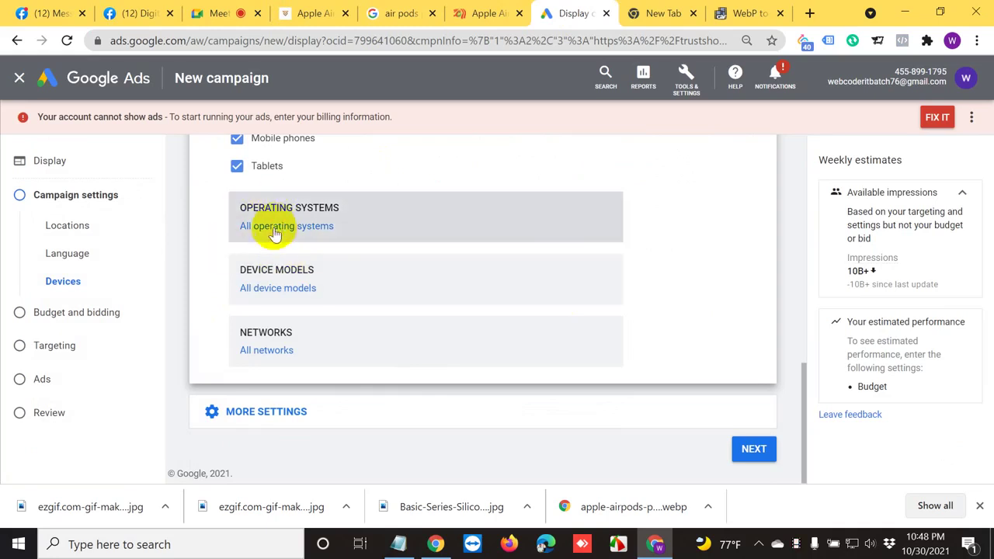
pyautogui.click(277, 227)
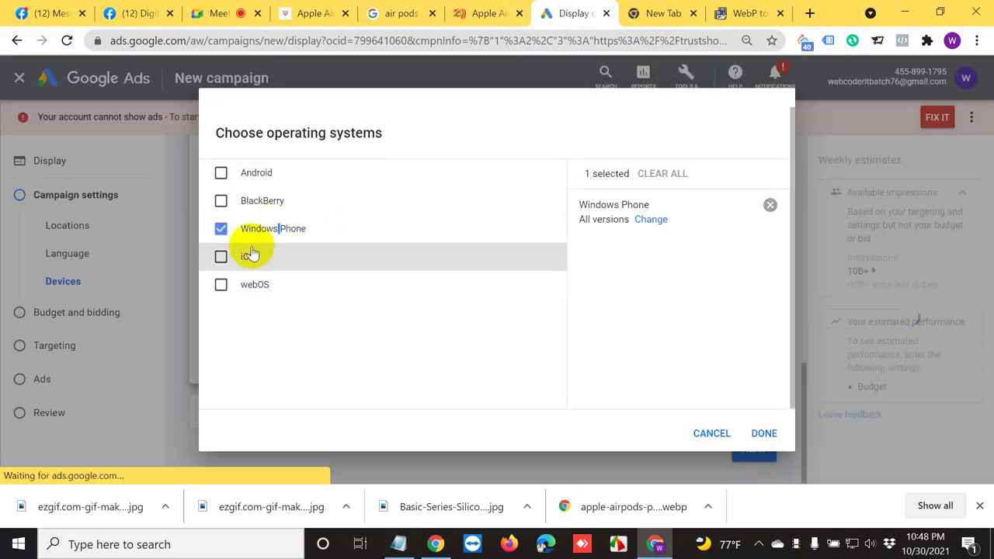
pyautogui.click(276, 229)
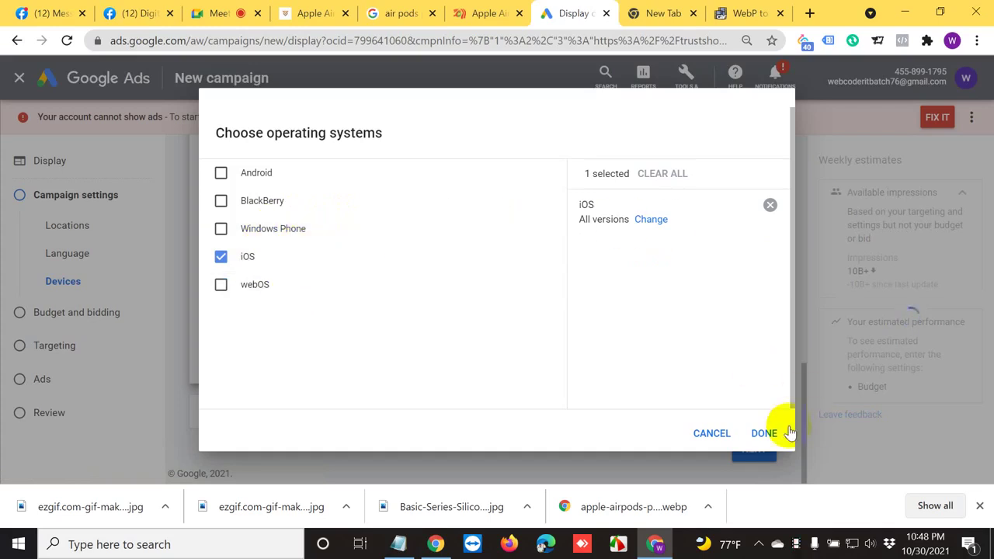
pyautogui.click(763, 430)
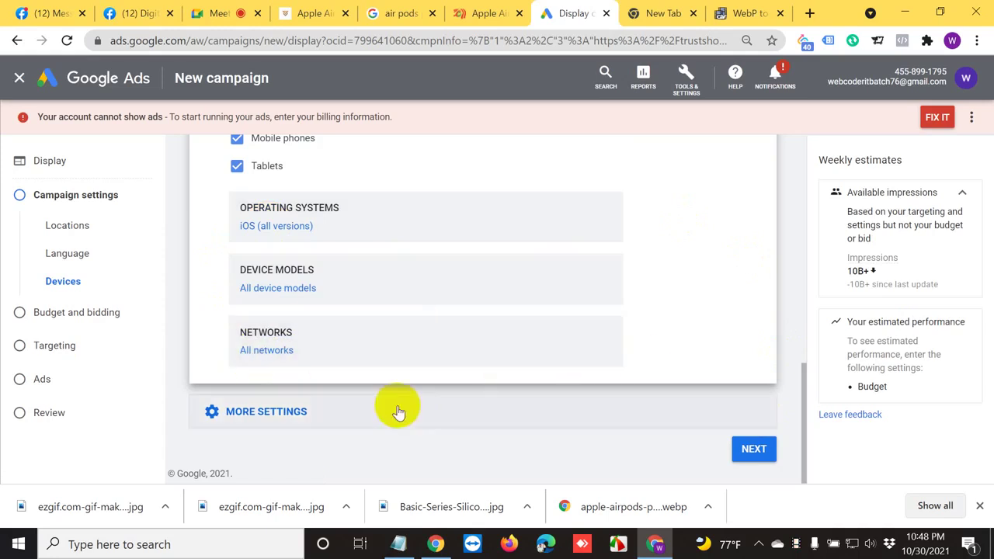
# Expand the additional campaign settings below the device targeting and review them from ad rotation to content exclusions.
pyautogui.scroll(2, 396, 406)
pyautogui.scroll(-2, 415, 412)
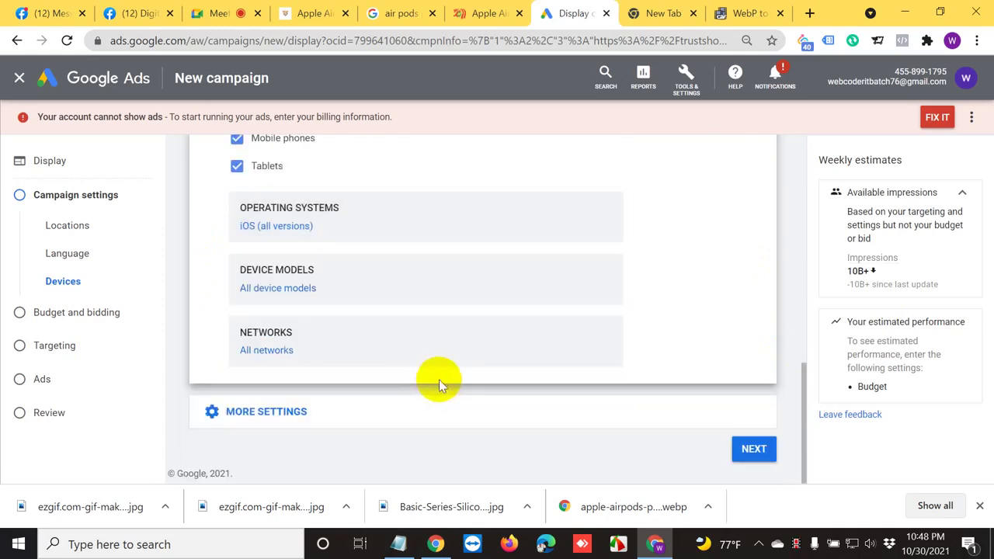
pyautogui.click(249, 416)
pyautogui.click(245, 418)
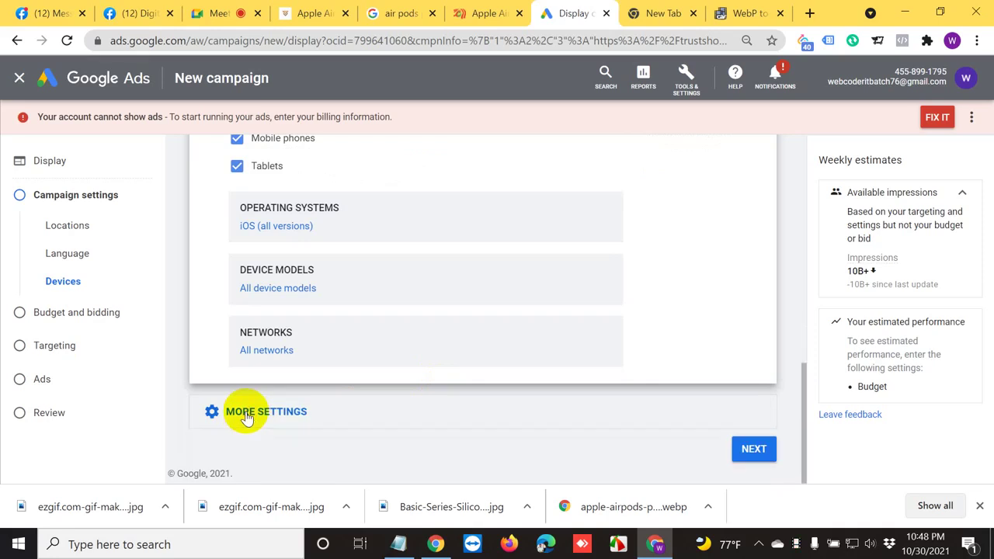
pyautogui.click(246, 417)
pyautogui.scroll(-2, 472, 389)
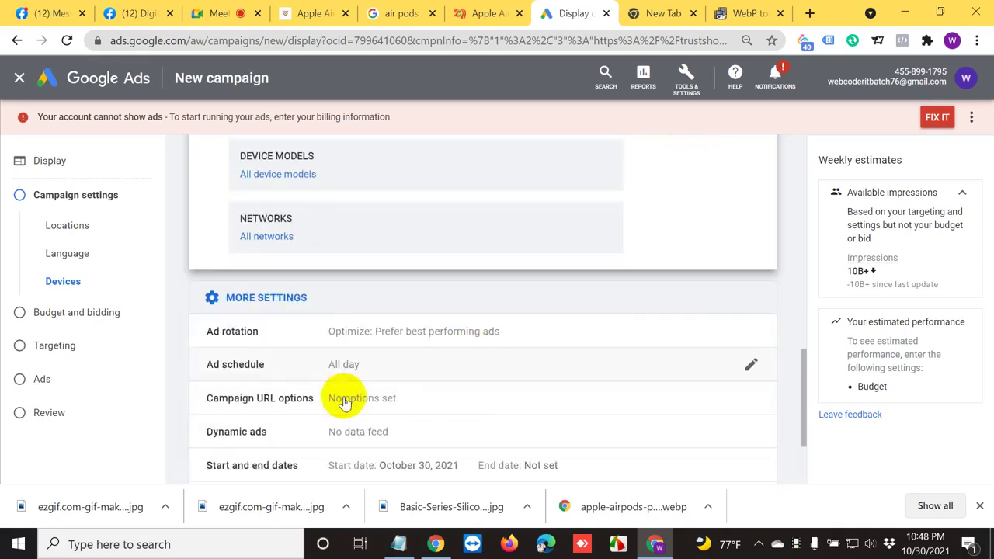
pyautogui.scroll(-1, 327, 404)
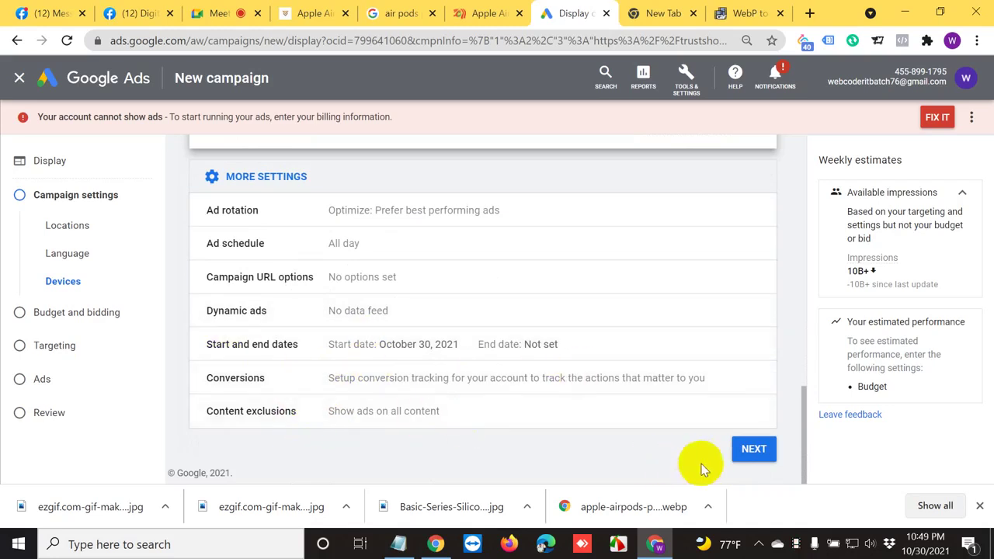
# Continue to budget and bidding, set the average daily budget to $50, and keep High Quality Traffic as the bidding focus.
pyautogui.click(760, 458)
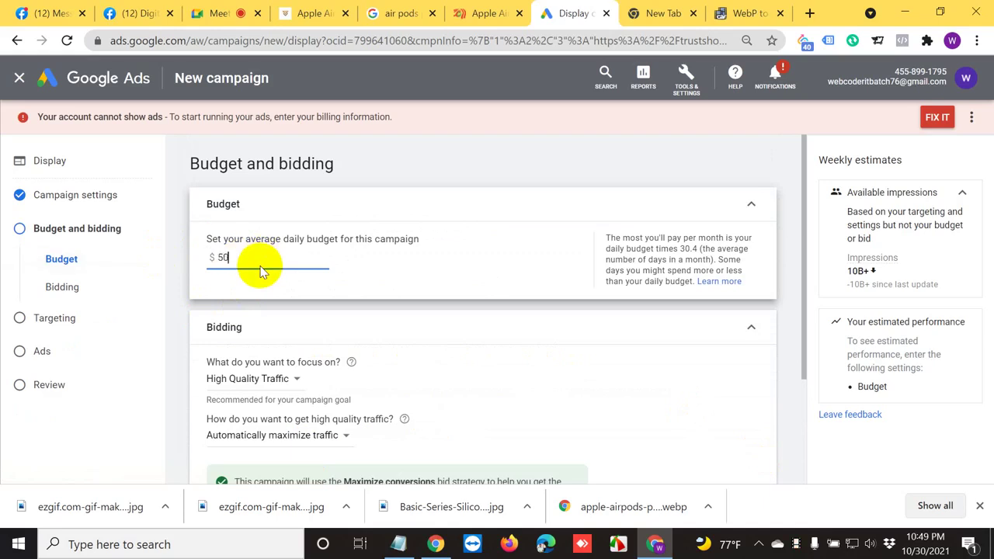
pyautogui.click(346, 298)
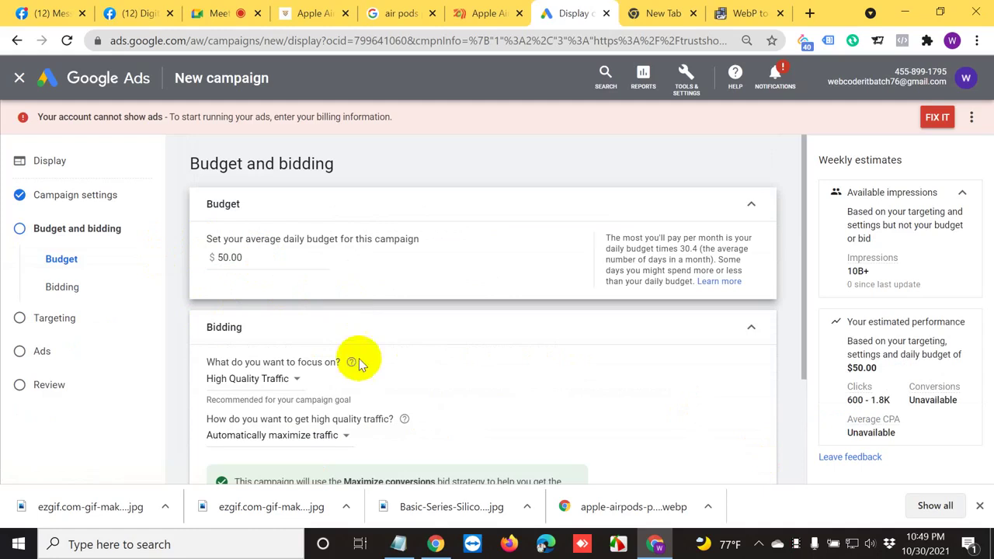
pyautogui.scroll(-2, 341, 336)
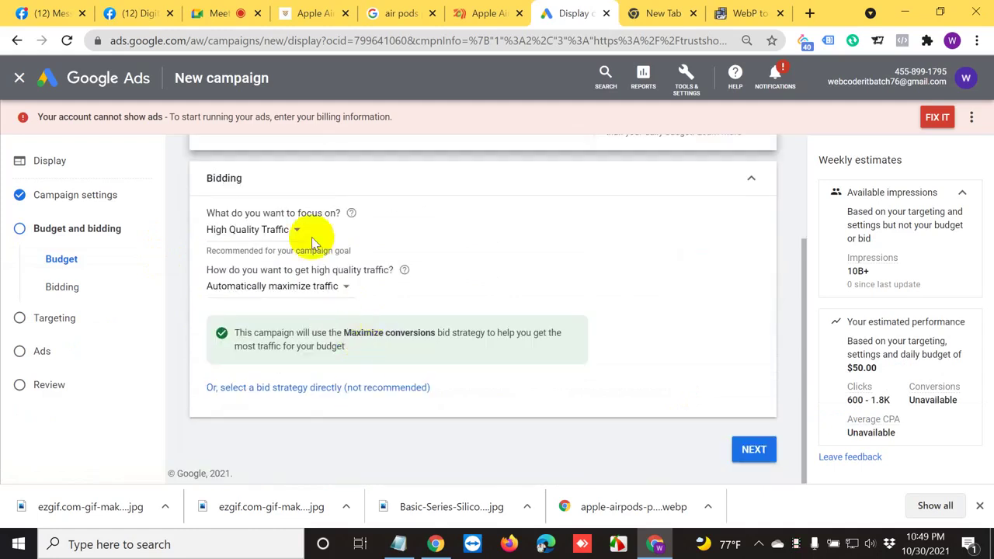
pyautogui.click(268, 232)
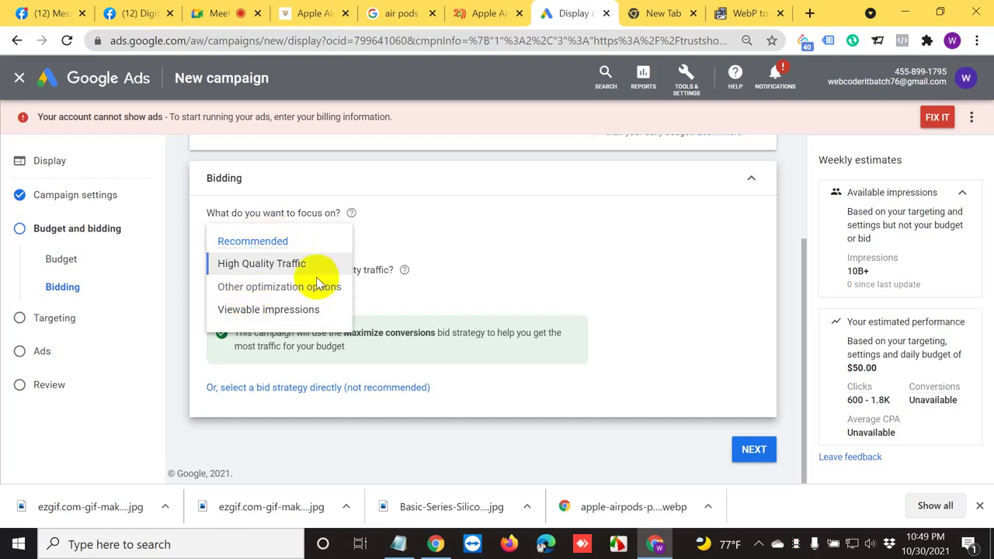
pyautogui.moveTo(256, 317)
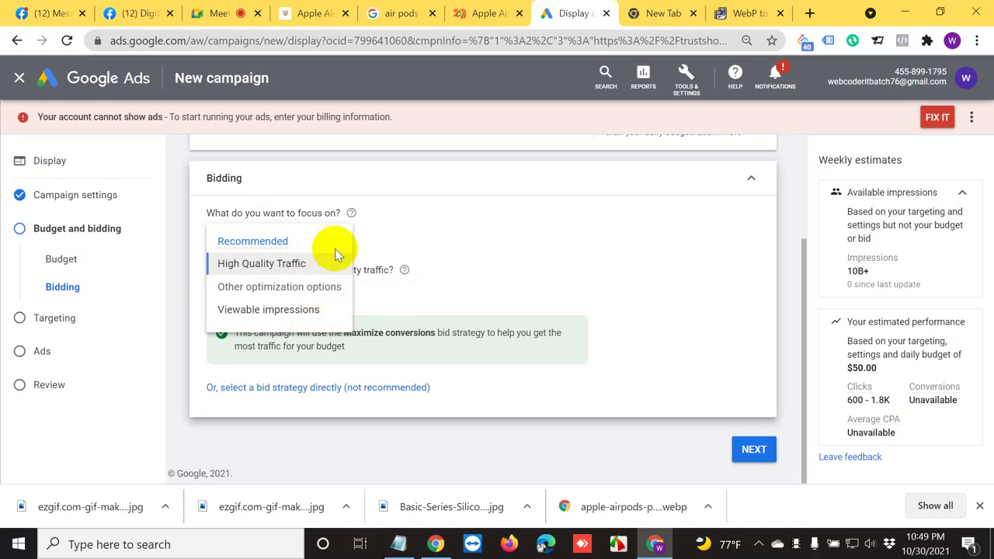
pyautogui.moveTo(233, 263)
pyautogui.click(283, 267)
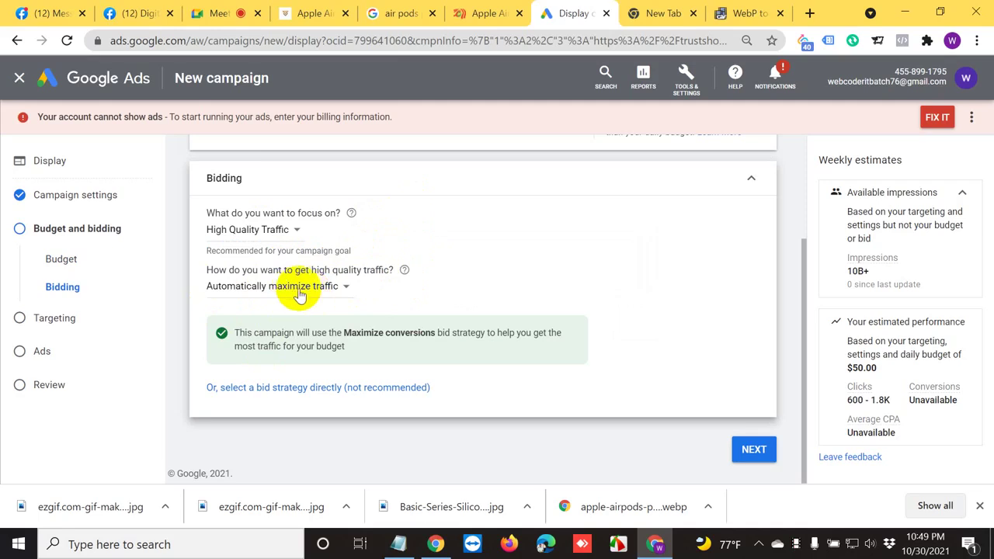
# Try the manually set bids option for getting high quality traffic, and return to Automatically maximize traffic.
pyautogui.click(327, 289)
pyautogui.click(349, 288)
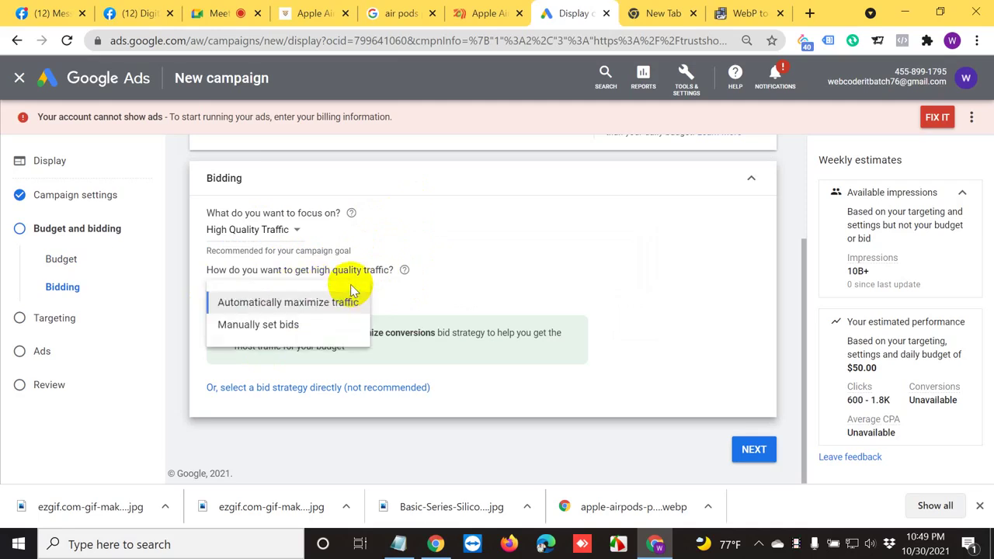
pyautogui.click(282, 325)
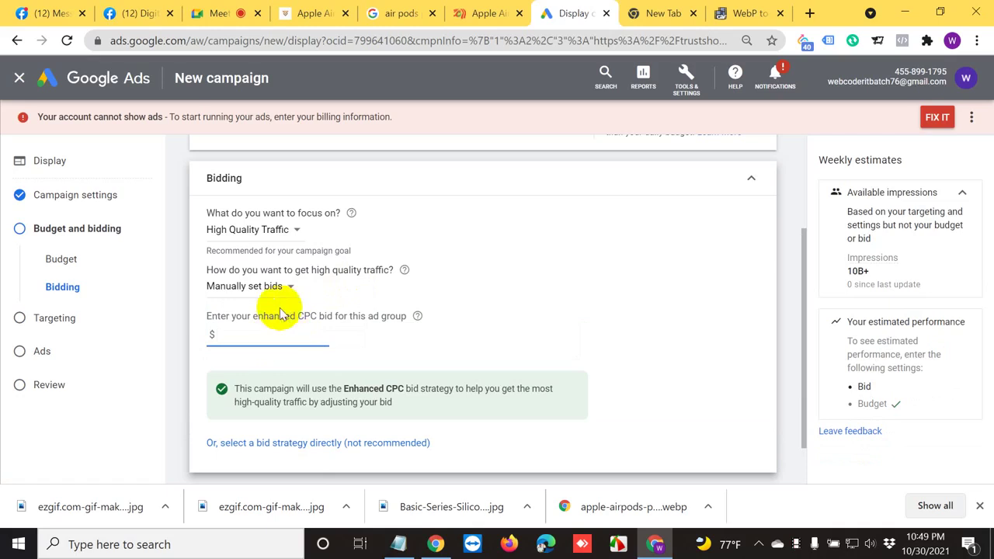
pyautogui.click(274, 299)
pyautogui.click(271, 302)
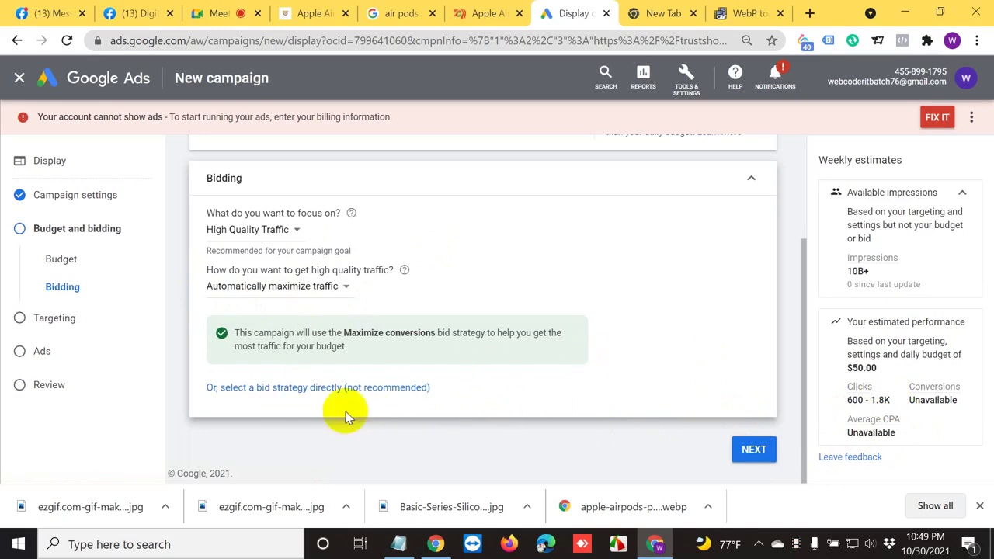
# Continue to the campaign's targeting settings and add Audience Segments targeting for editing.
pyautogui.click(753, 451)
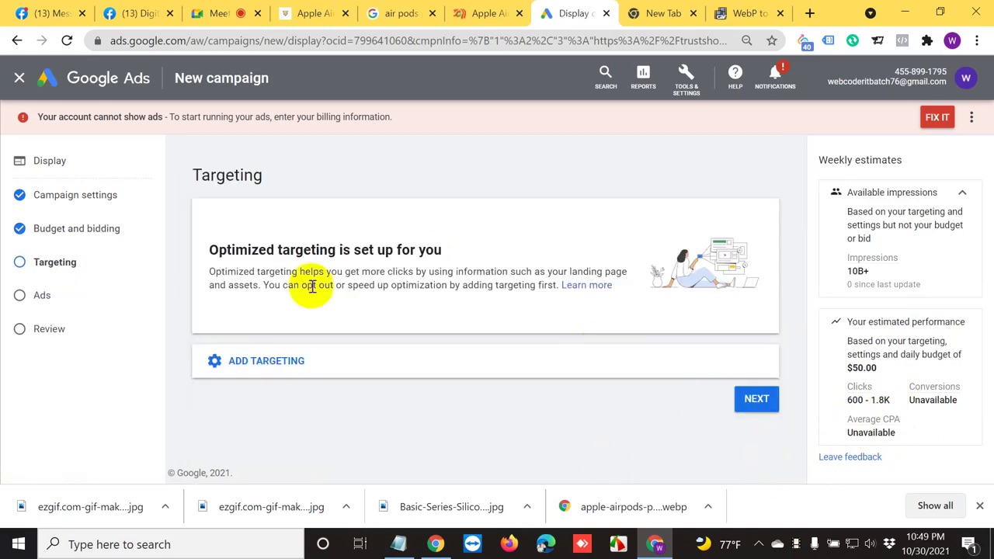
pyautogui.click(268, 362)
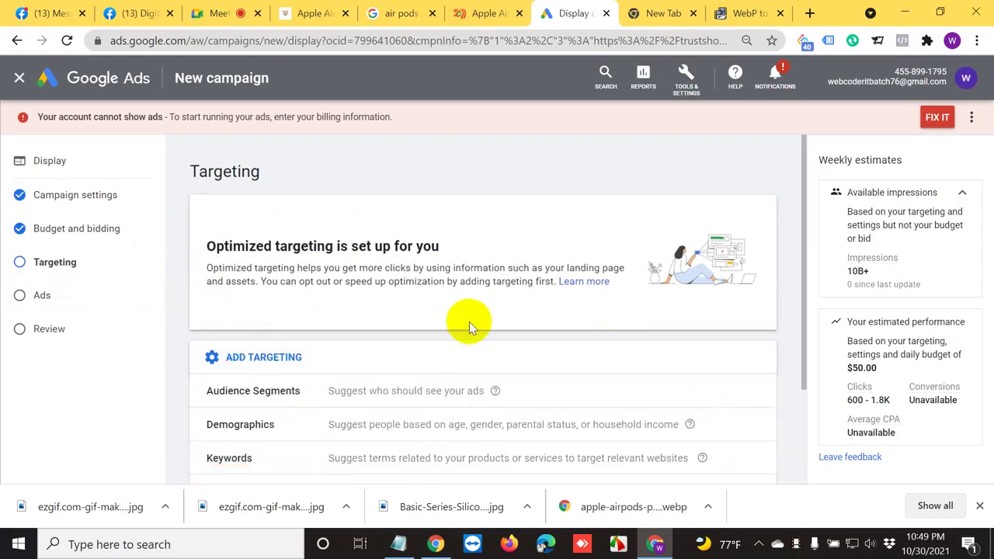
pyautogui.scroll(-2, 469, 321)
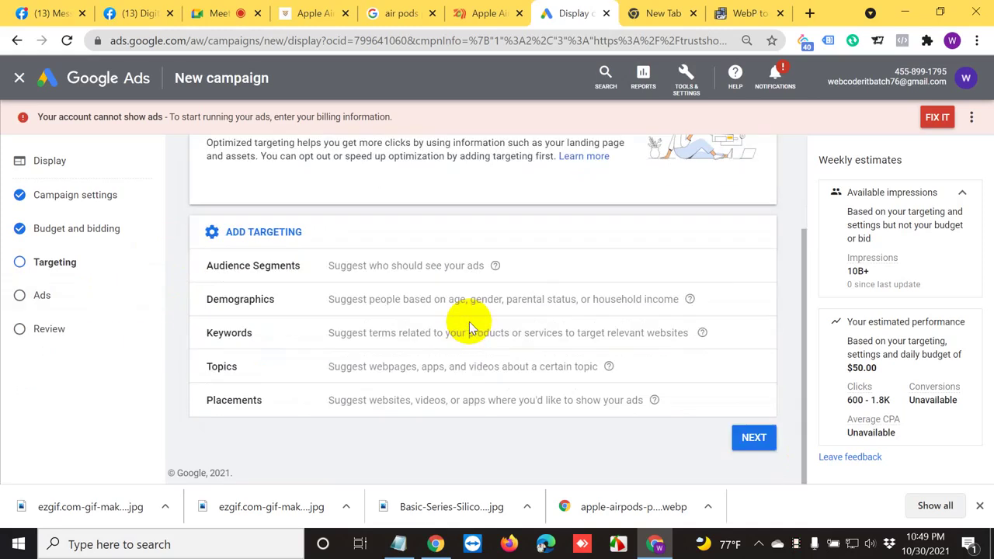
pyautogui.click(394, 268)
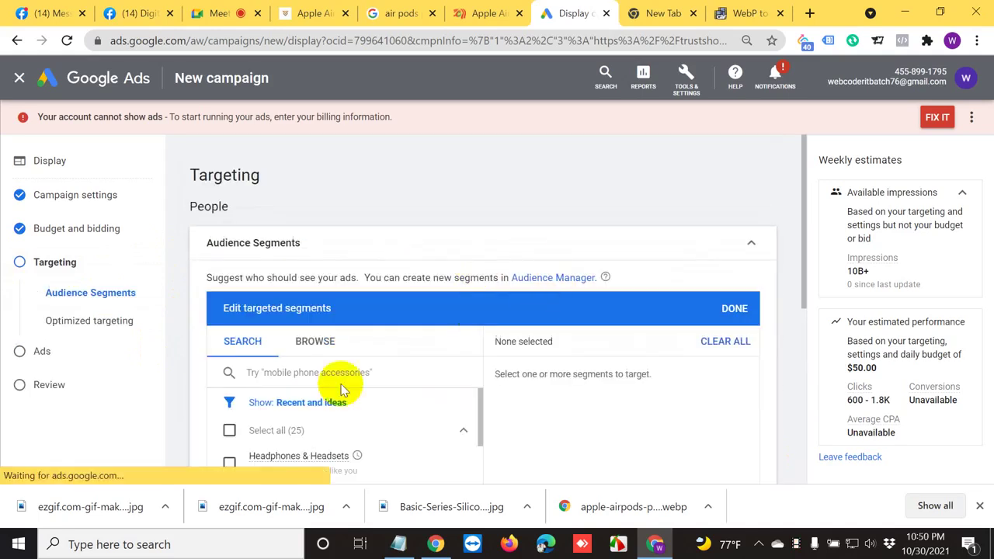
# Try searching the audience segments for "ios", close the browser's downloads bar, and clear the search.
pyautogui.scroll(-1, 344, 372)
pyautogui.click(332, 296)
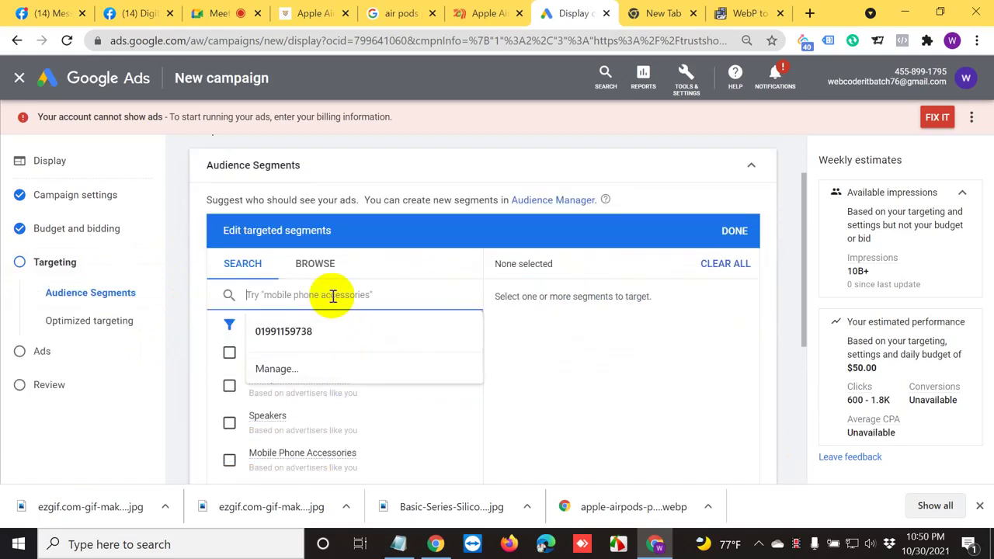
pyautogui.write('ios')
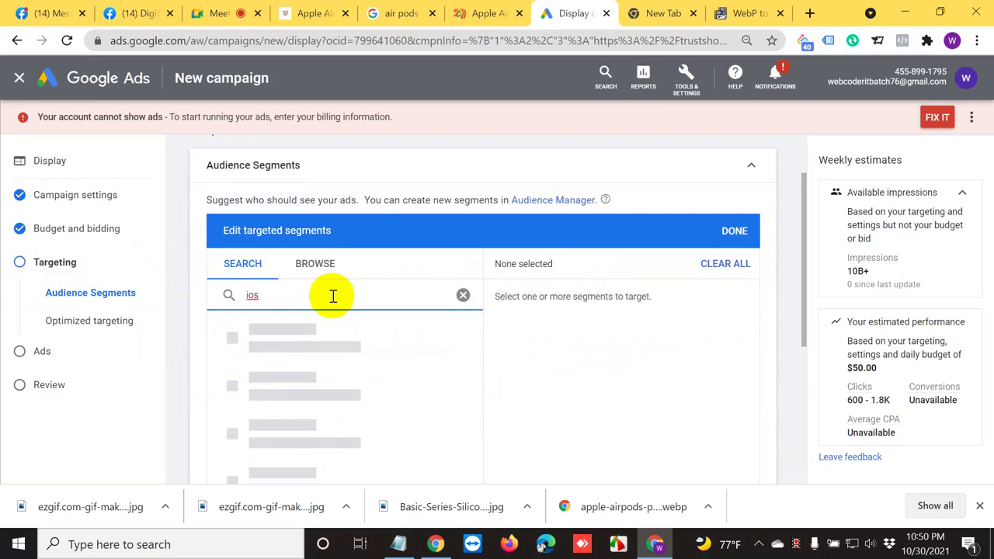
pyautogui.click(980, 506)
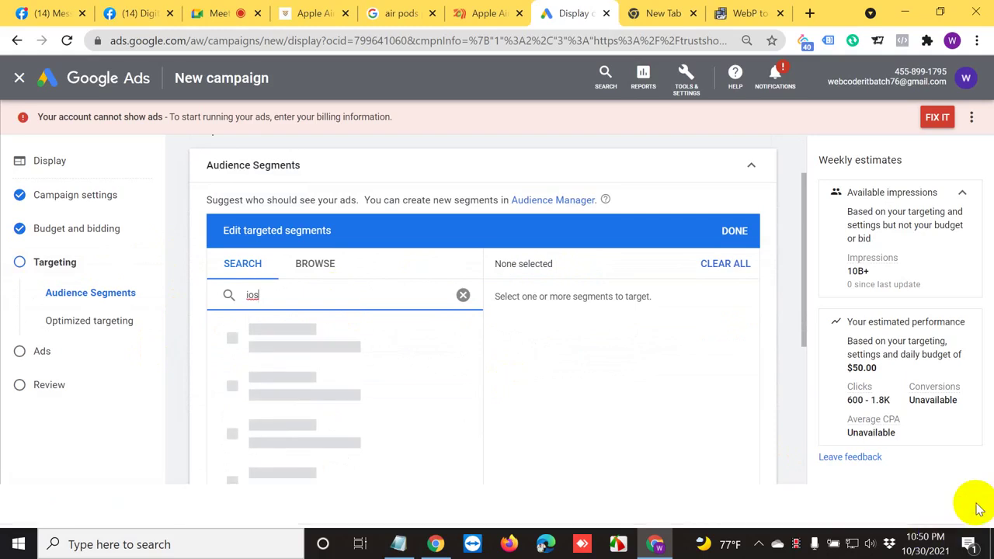
pyautogui.scroll(-2, 551, 236)
pyautogui.scroll(2, 543, 264)
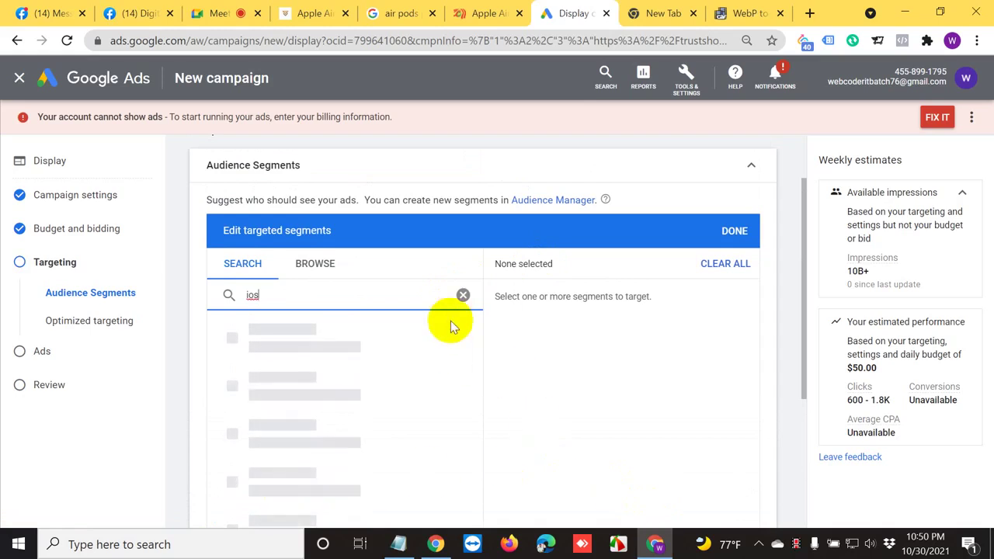
pyautogui.click(463, 296)
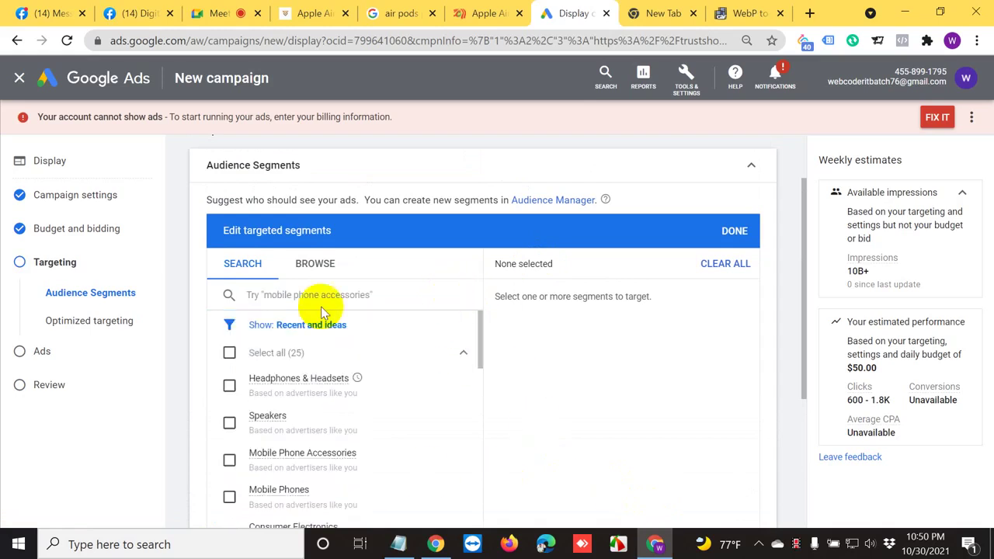
# Search the audience segments for "mobile phone" and target the in-market segments Mobile Phones and Headphones & Headsets.
pyautogui.click(278, 293)
pyautogui.write('mobile')
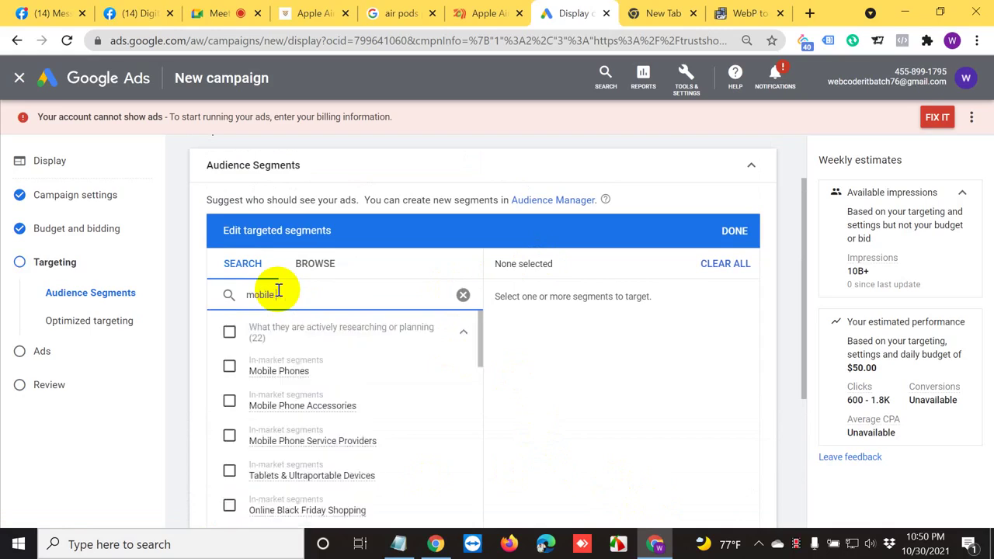
pyautogui.write(' who')
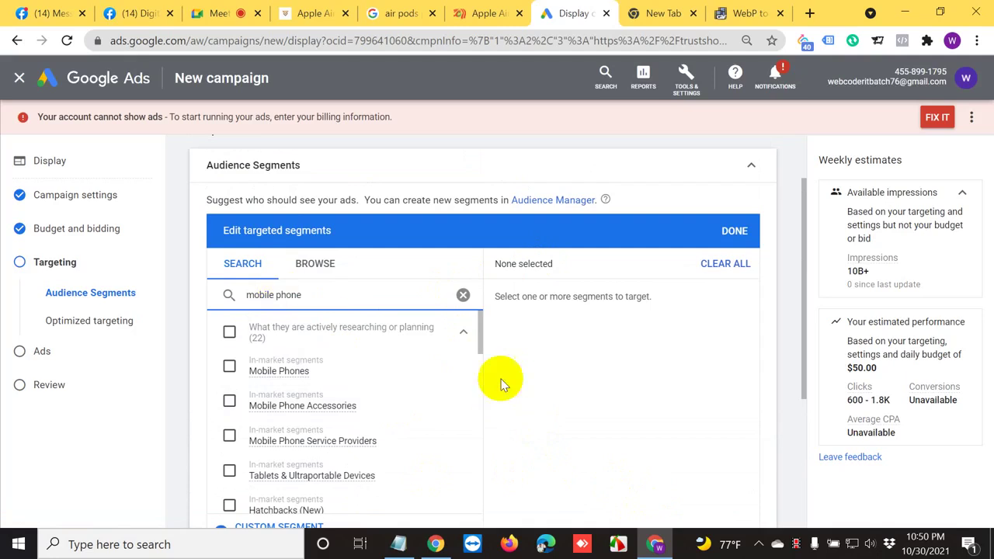
pyautogui.click(230, 368)
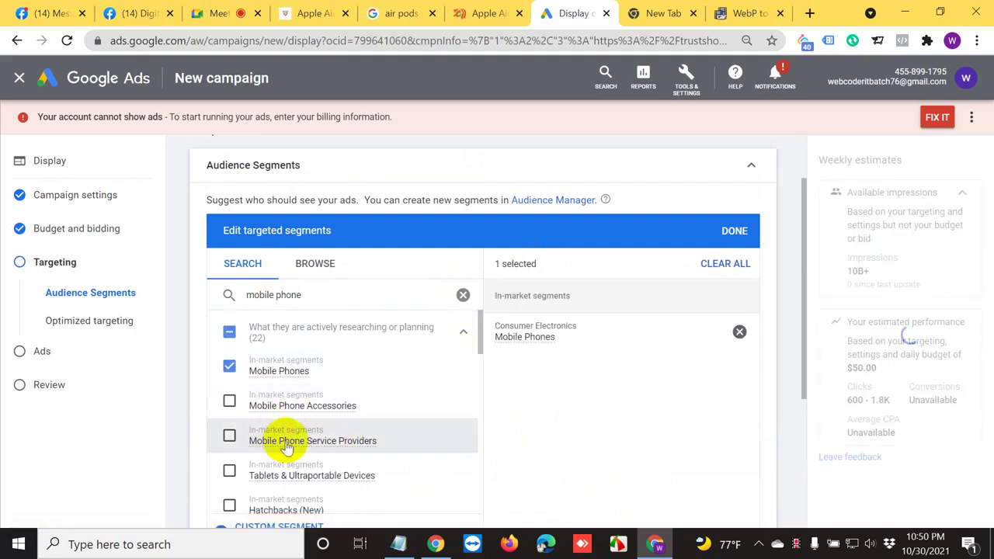
pyautogui.scroll(-1, 299, 409)
pyautogui.scroll(-1, 301, 410)
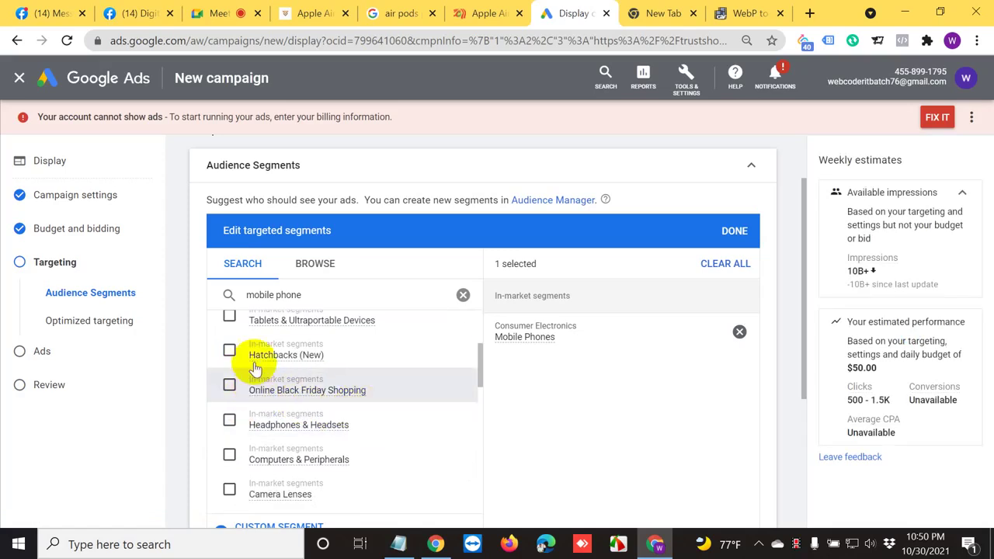
pyautogui.click(229, 317)
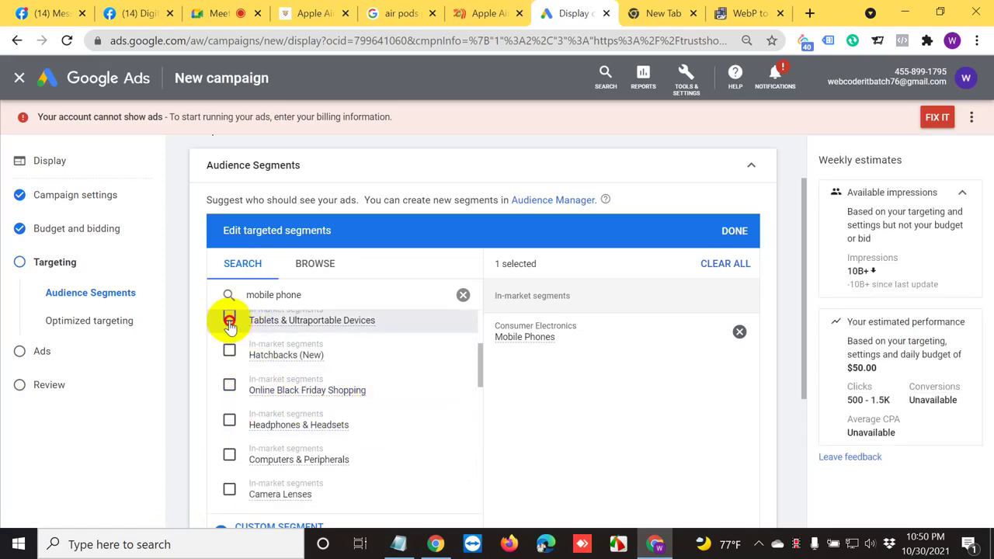
pyautogui.click(229, 317)
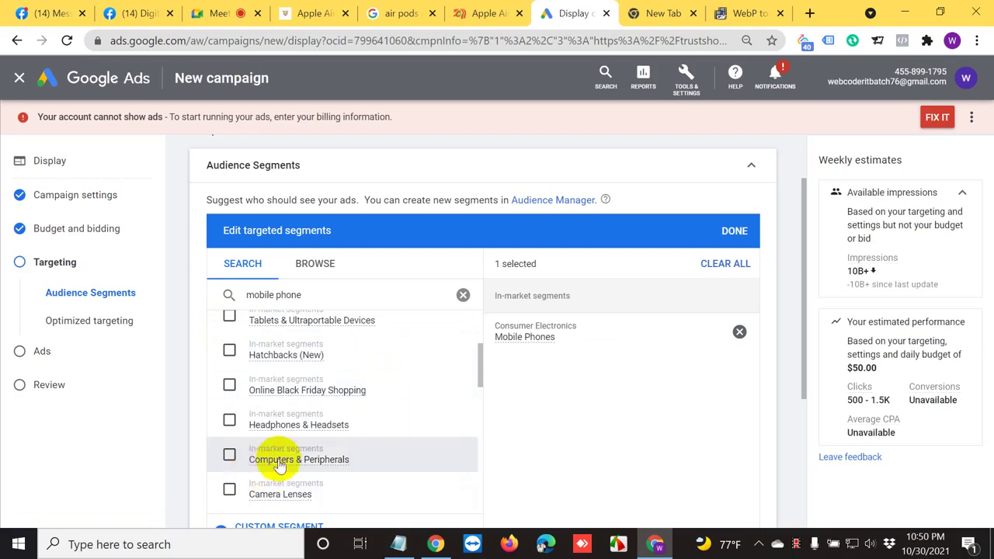
pyautogui.click(229, 424)
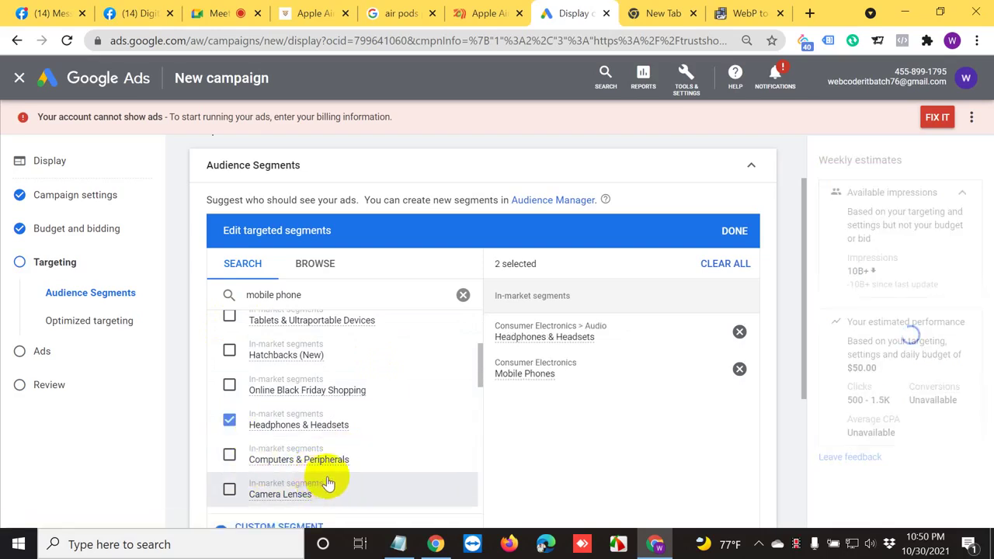
# Review the remaining segment suggestions, remove Mobile Phones from the targeted segments, and finish editing the audience selection.
pyautogui.scroll(-2, 327, 483)
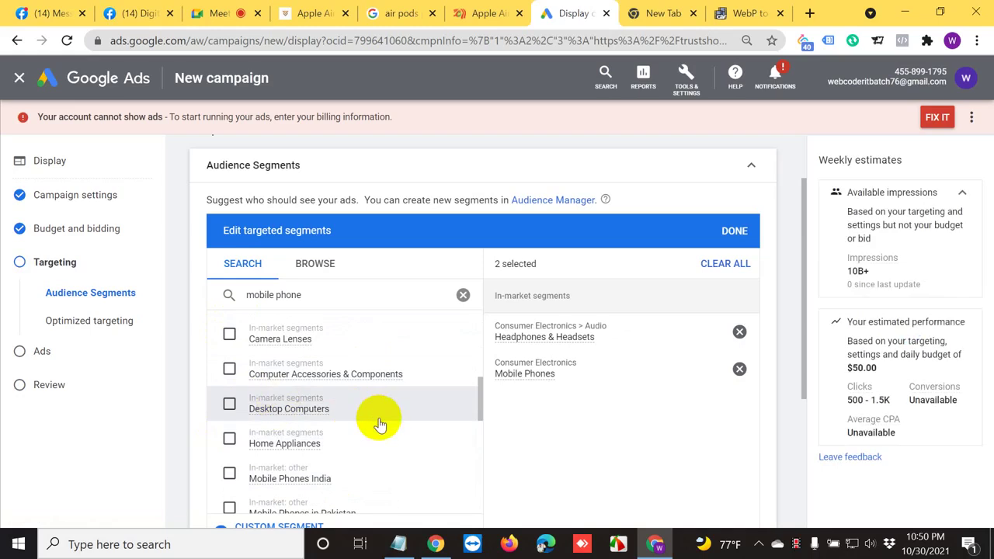
pyautogui.scroll(-2, 383, 411)
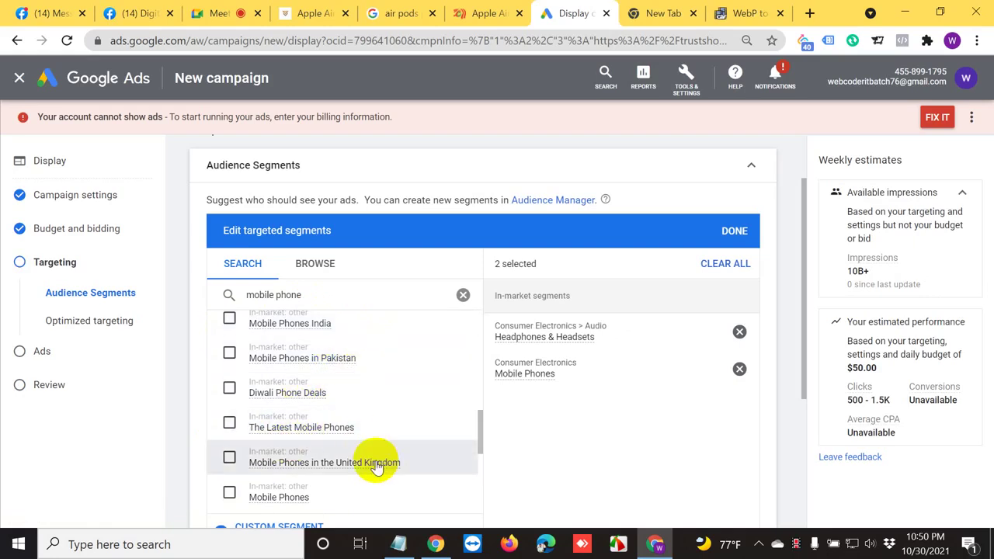
pyautogui.moveTo(413, 460)
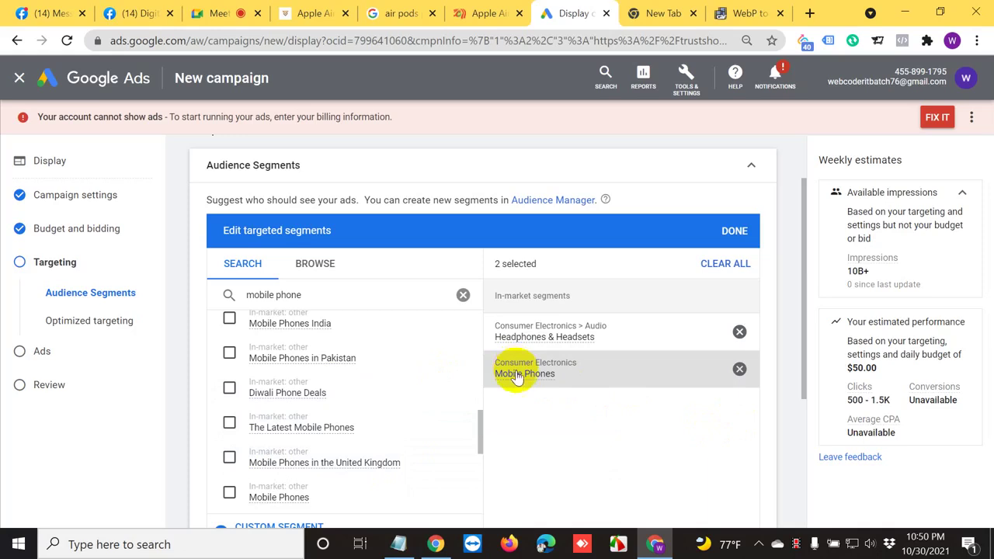
pyautogui.moveTo(518, 379)
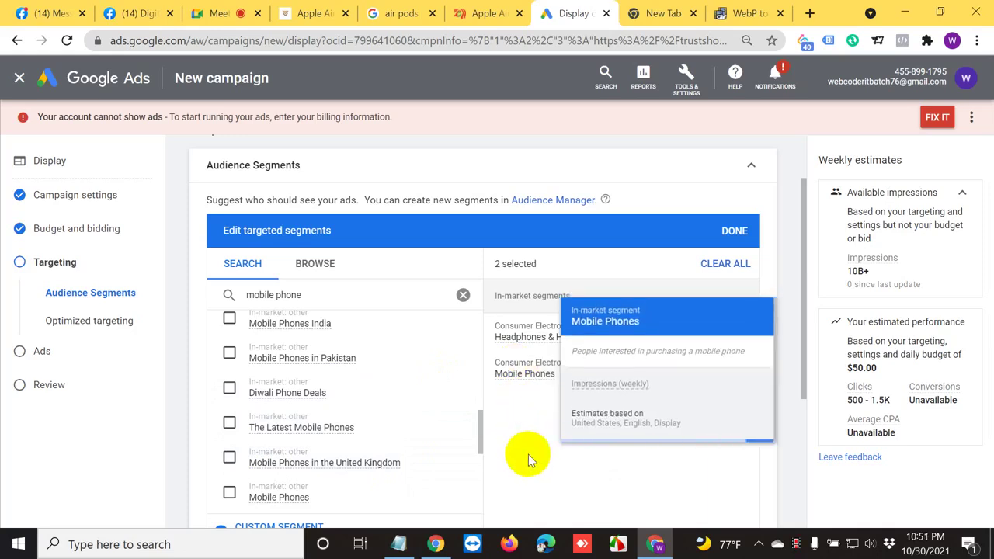
pyautogui.click(742, 370)
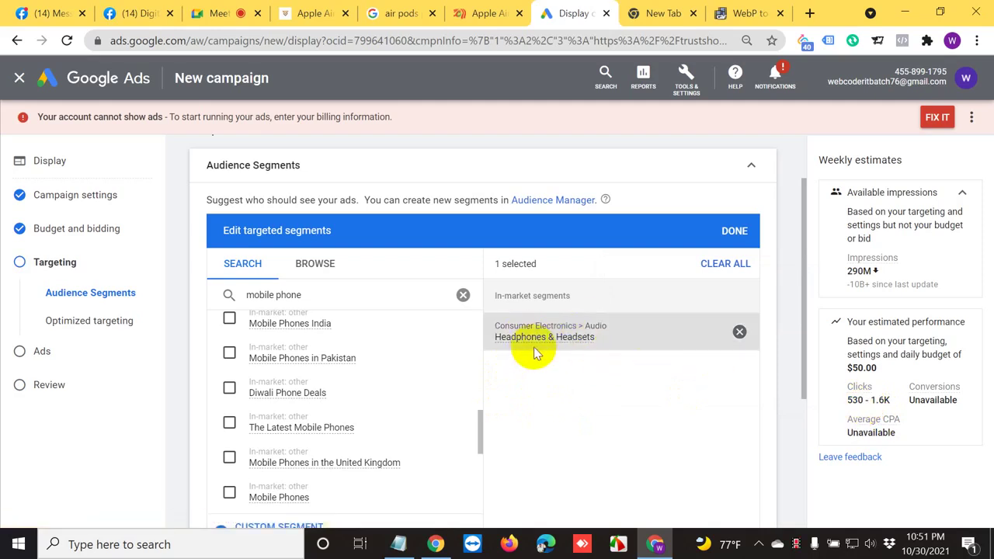
pyautogui.click(730, 231)
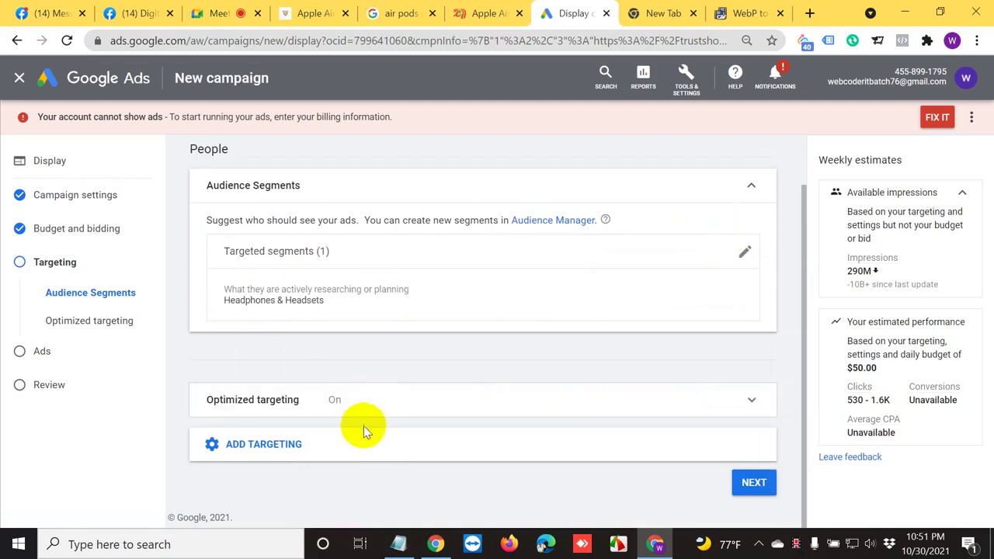
# Add Demographics targeting and exclude the 55 - 64, 65+ and Unknown age groups, leaving ages 18 to 54 targeted.
pyautogui.click(393, 455)
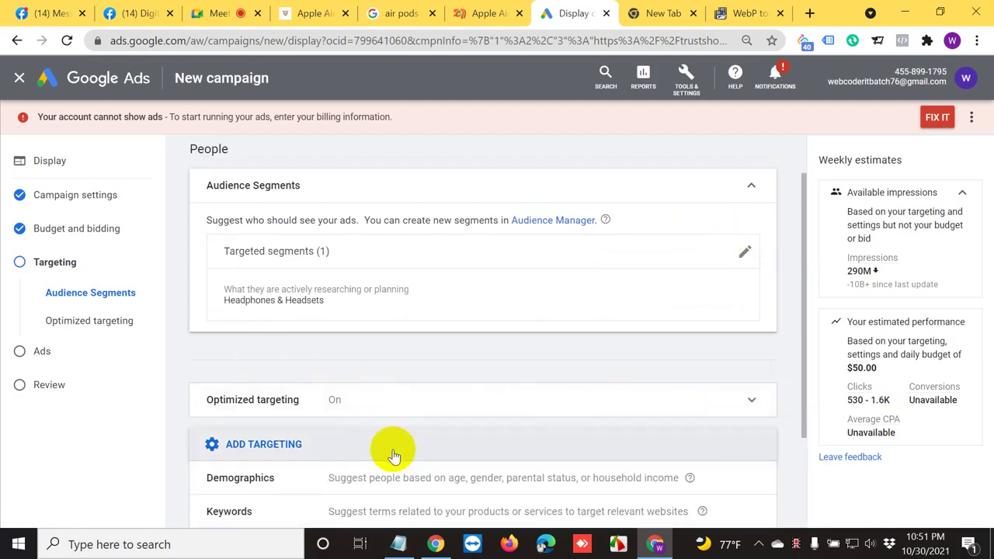
pyautogui.scroll(-2, 408, 442)
pyautogui.click(429, 354)
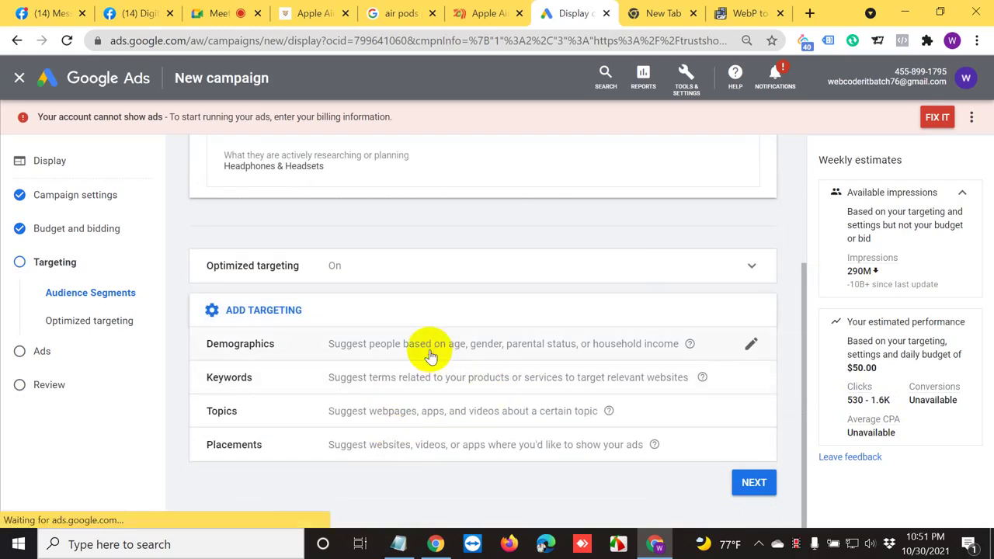
pyautogui.scroll(-2, 529, 471)
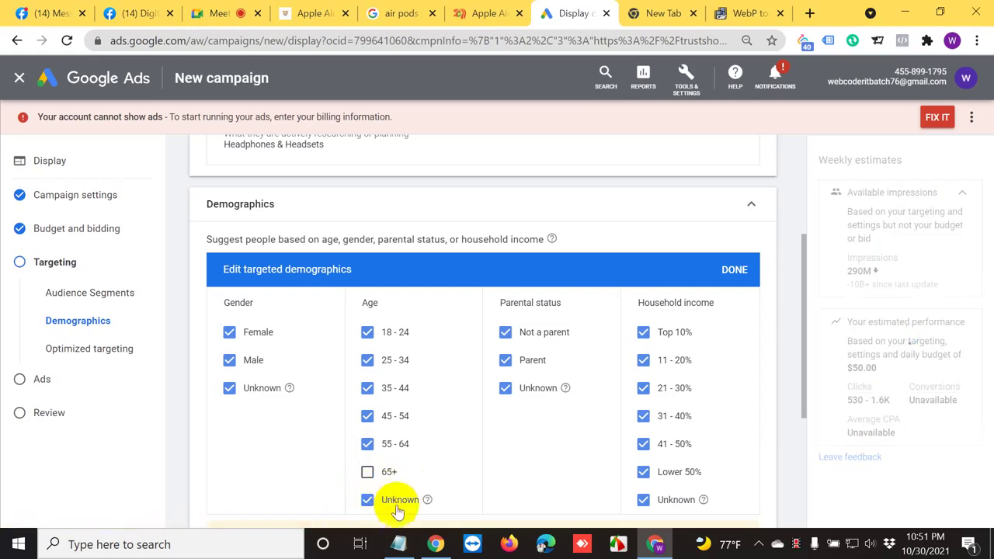
pyautogui.click(368, 500)
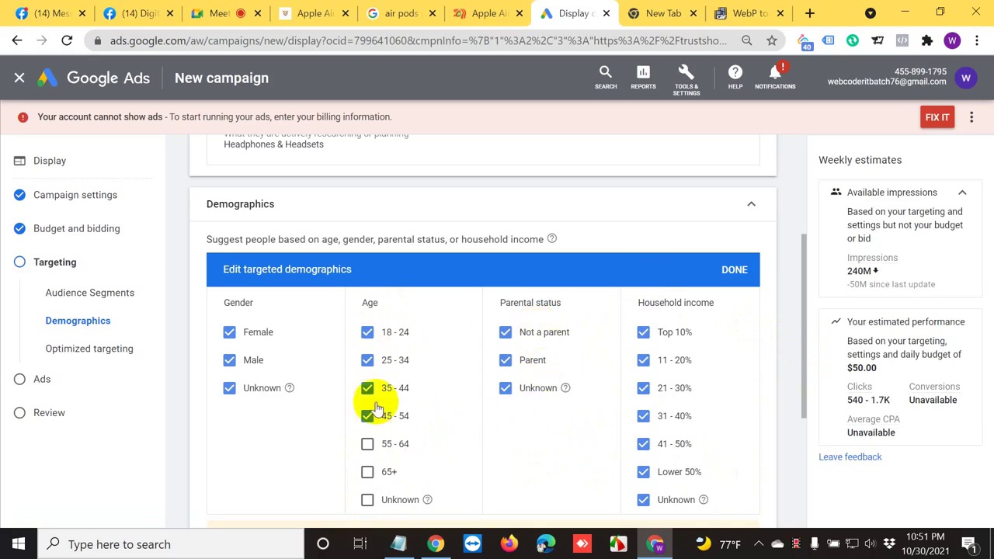
pyautogui.click(735, 269)
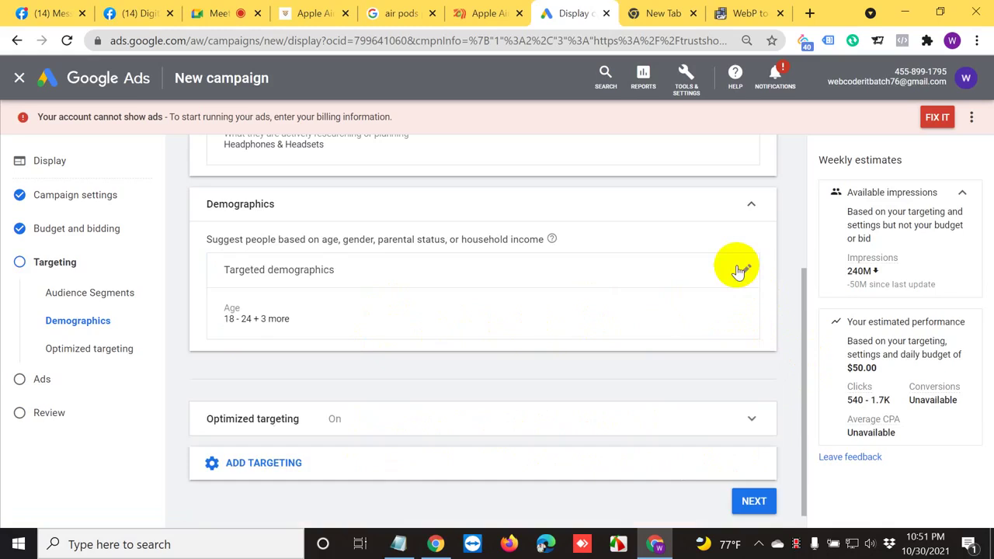
# Add Keywords targeting with the suggested keywords airpods and airpods 3, plus all remaining keyword ideas for the product page.
pyautogui.click(292, 465)
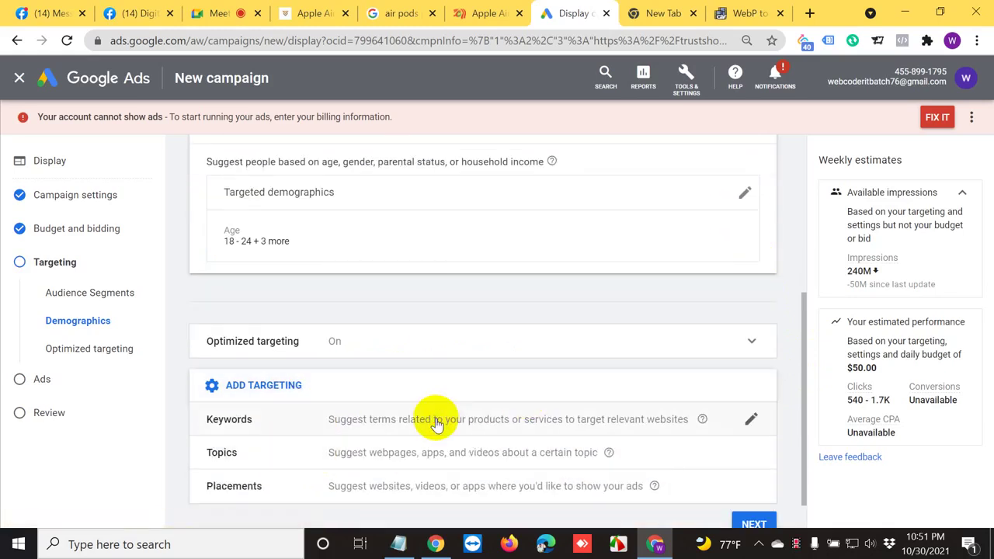
pyautogui.click(436, 422)
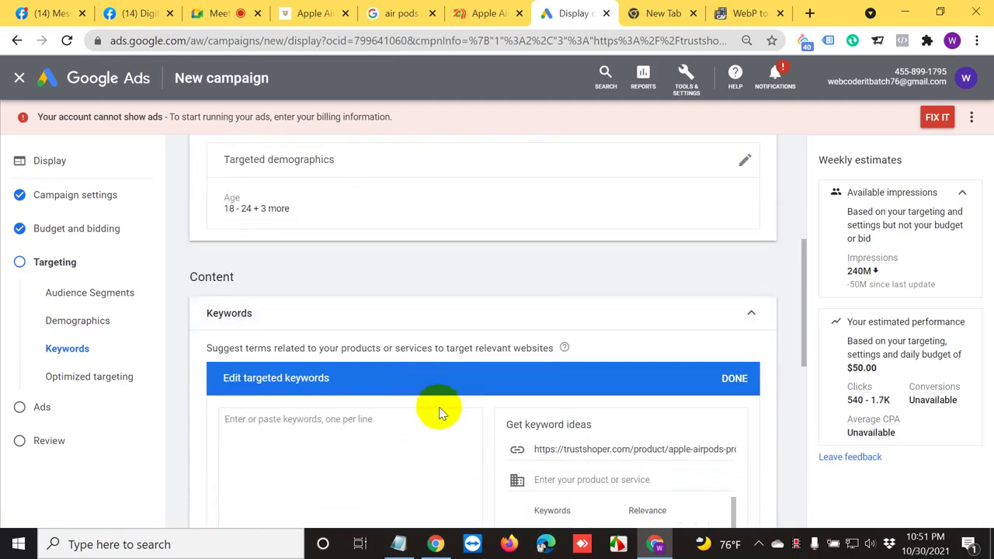
pyautogui.scroll(-2, 439, 413)
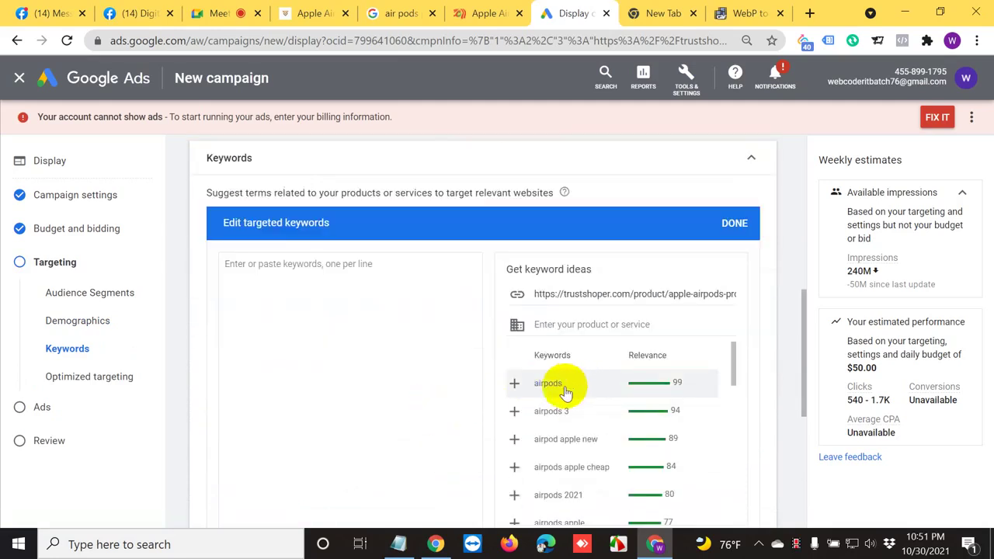
pyautogui.click(515, 384)
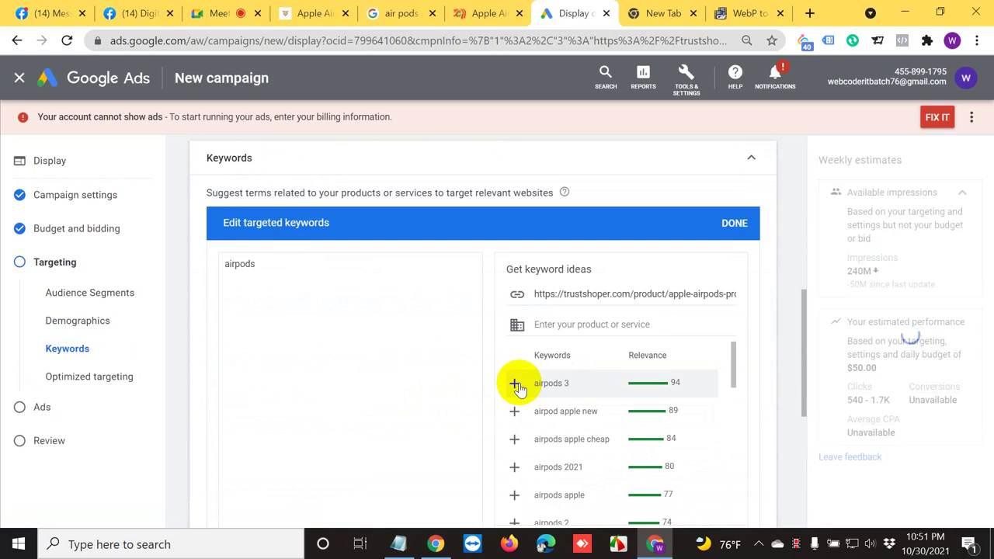
pyautogui.click(573, 388)
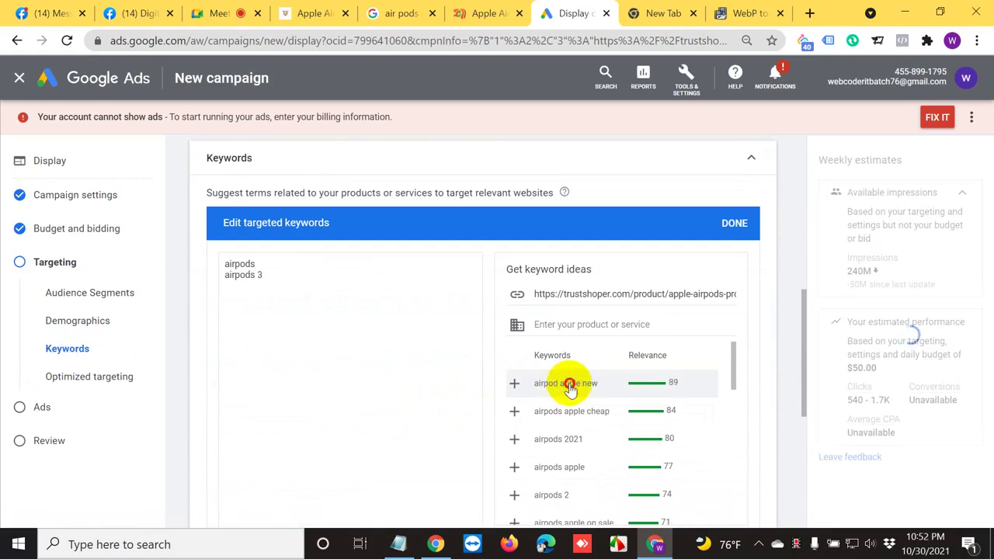
pyautogui.click(579, 393)
pyautogui.scroll(-5, 614, 380)
pyautogui.scroll(-5, 719, 429)
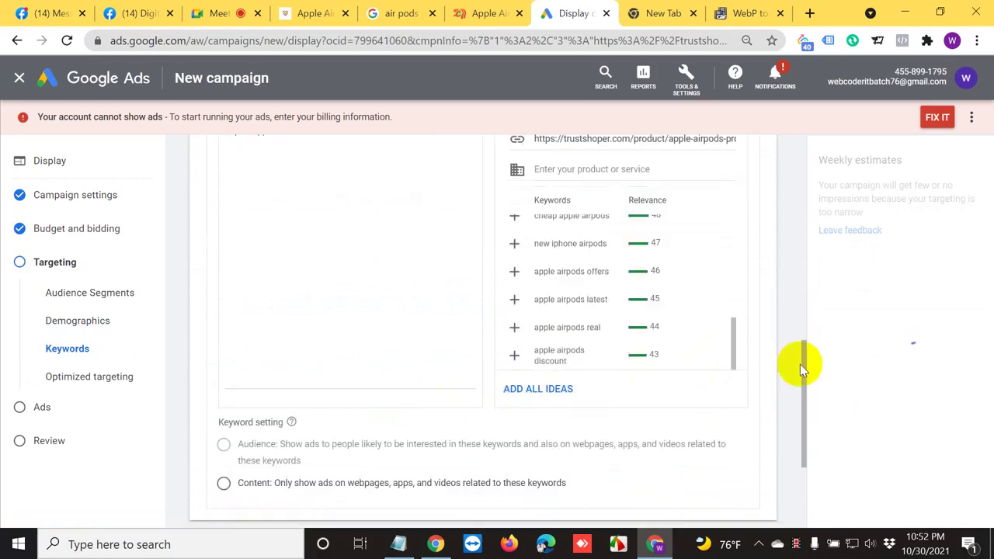
pyautogui.click(539, 313)
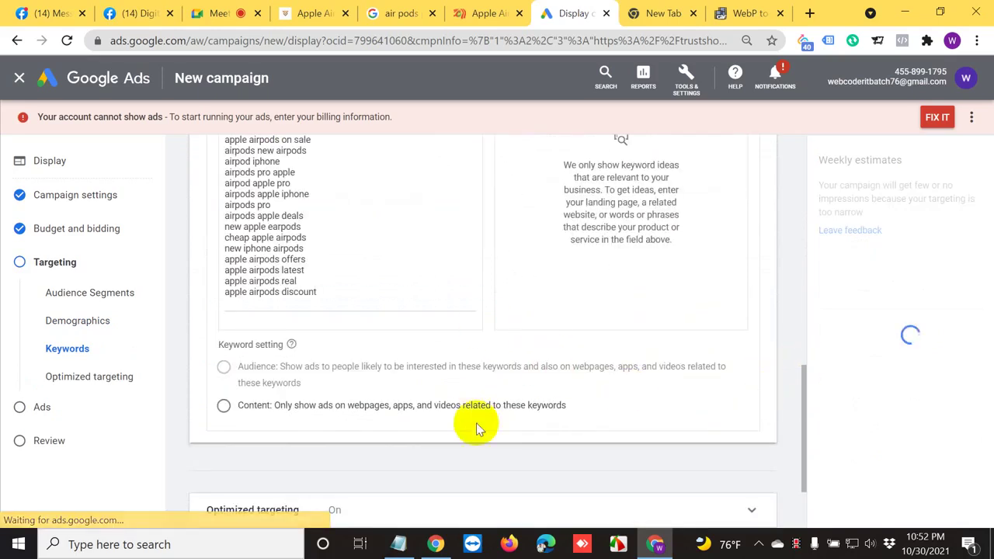
# Review the list of added airpods keywords and finish editing the targeted keywords.
pyautogui.scroll(3, 481, 404)
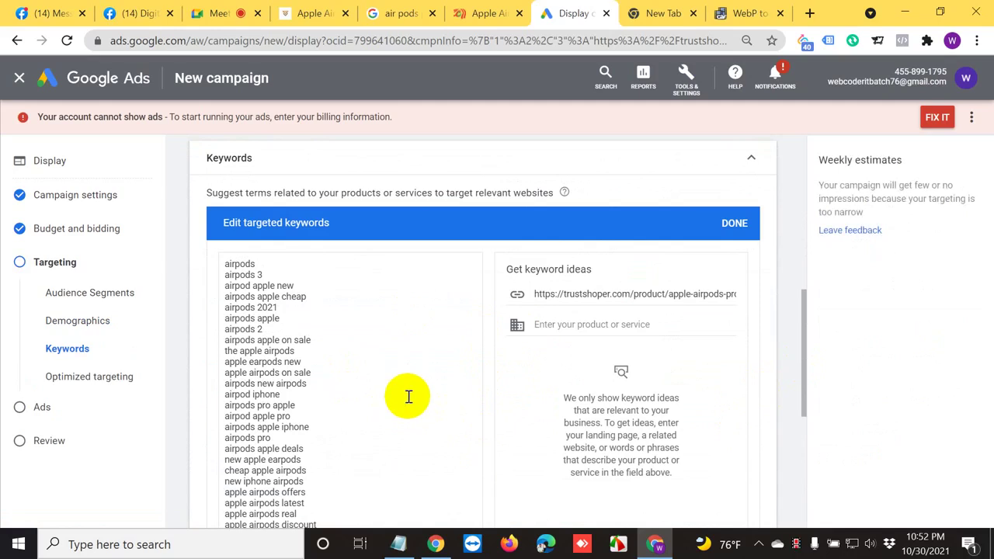
pyautogui.click(312, 351)
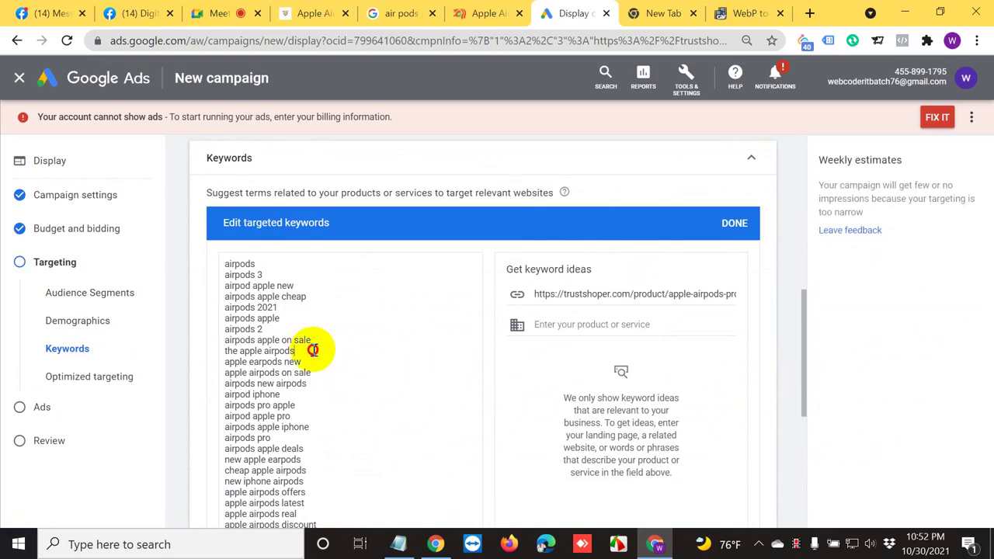
pyautogui.scroll(-3, 314, 350)
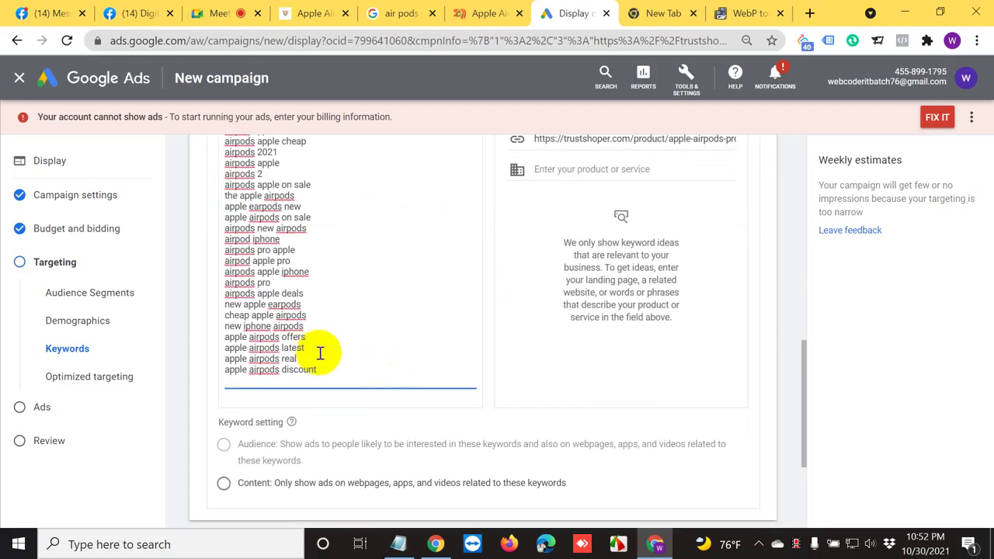
pyautogui.scroll(2, 354, 345)
pyautogui.scroll(2, 322, 331)
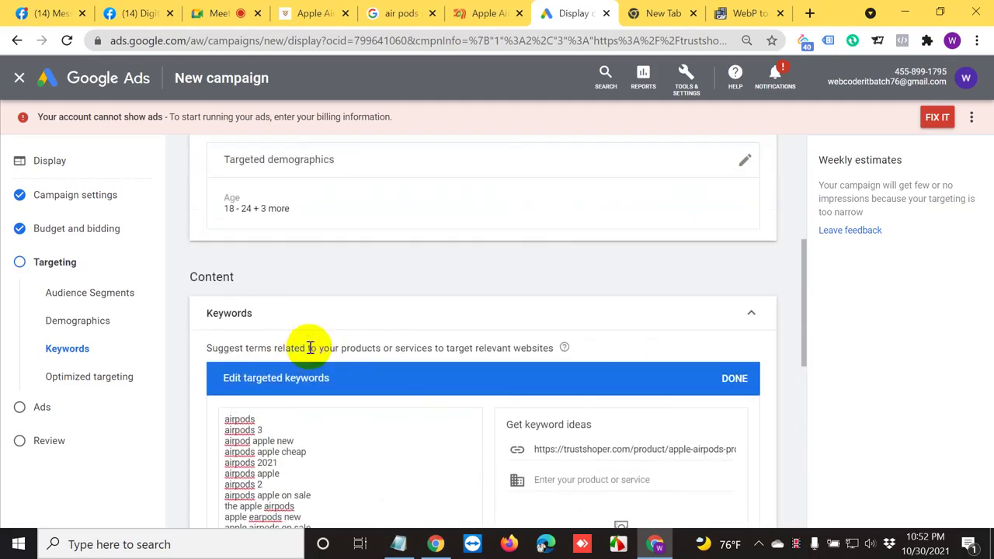
pyautogui.scroll(-2, 373, 347)
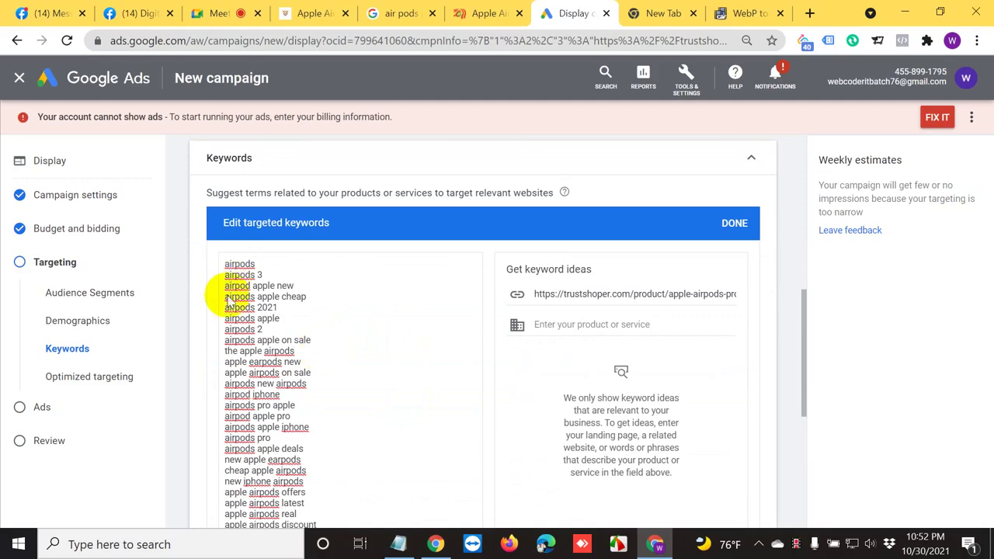
pyautogui.moveTo(265, 330); pyautogui.dragTo(215, 253)
pyautogui.click(305, 373)
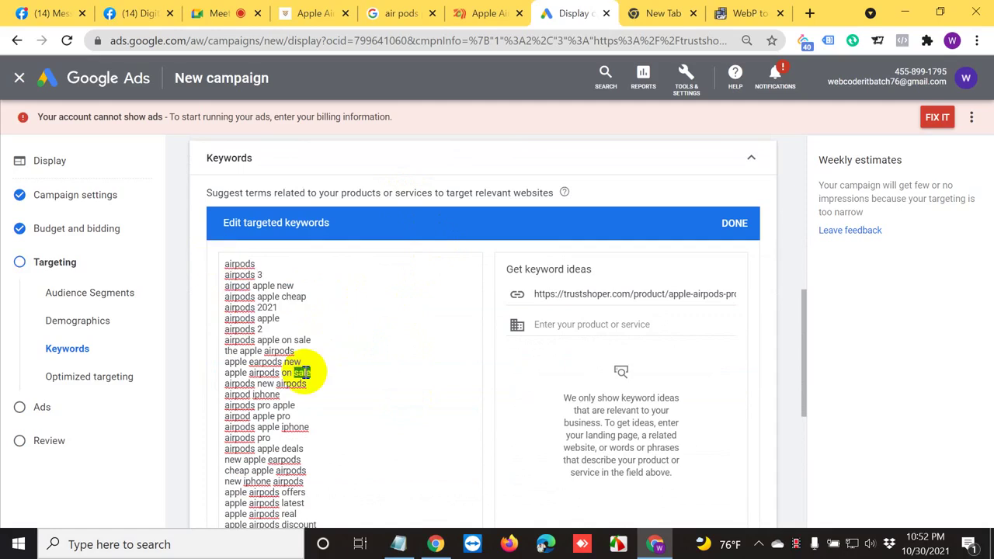
pyautogui.click(733, 224)
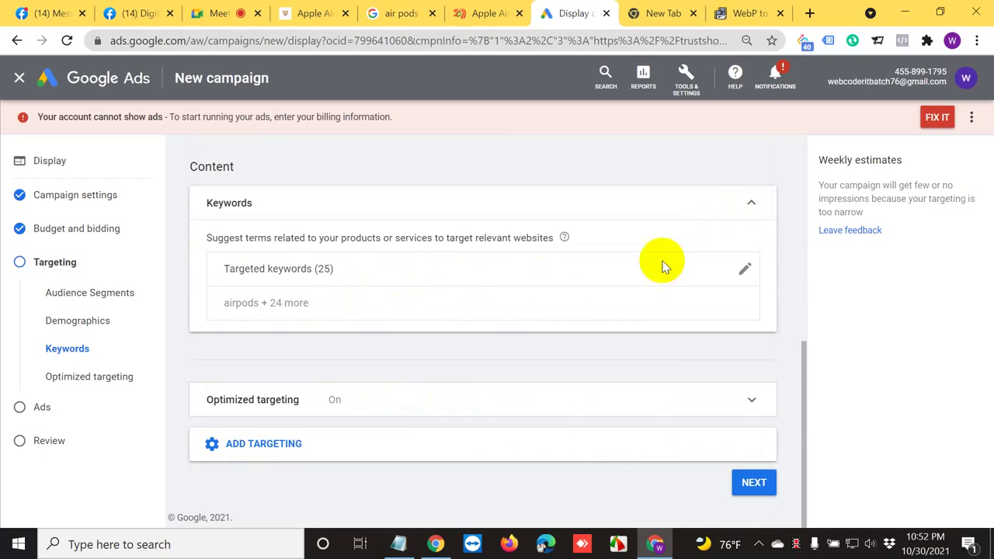
# Add Topics targeting, look through the topic categories, and finish editing without selecting any topic.
pyautogui.click(228, 445)
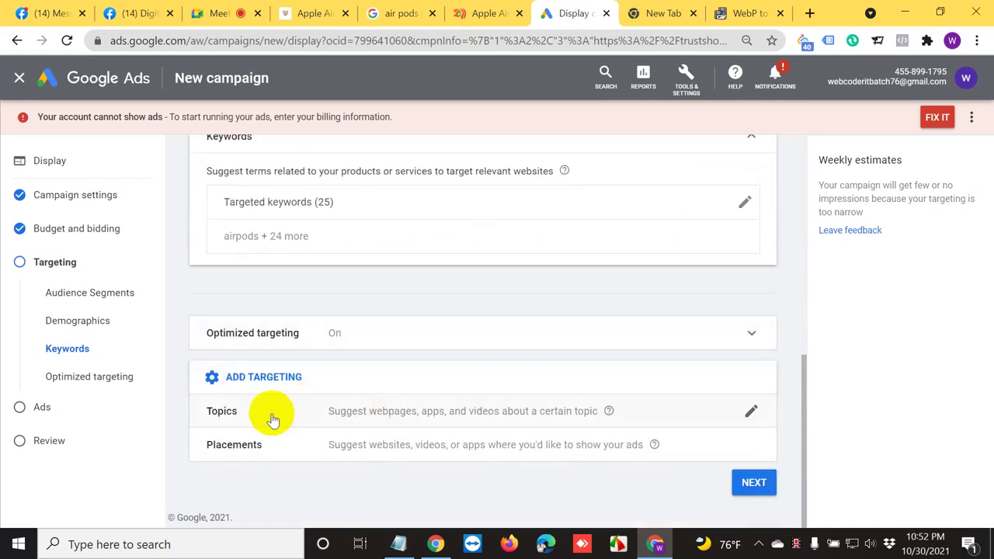
pyautogui.click(247, 420)
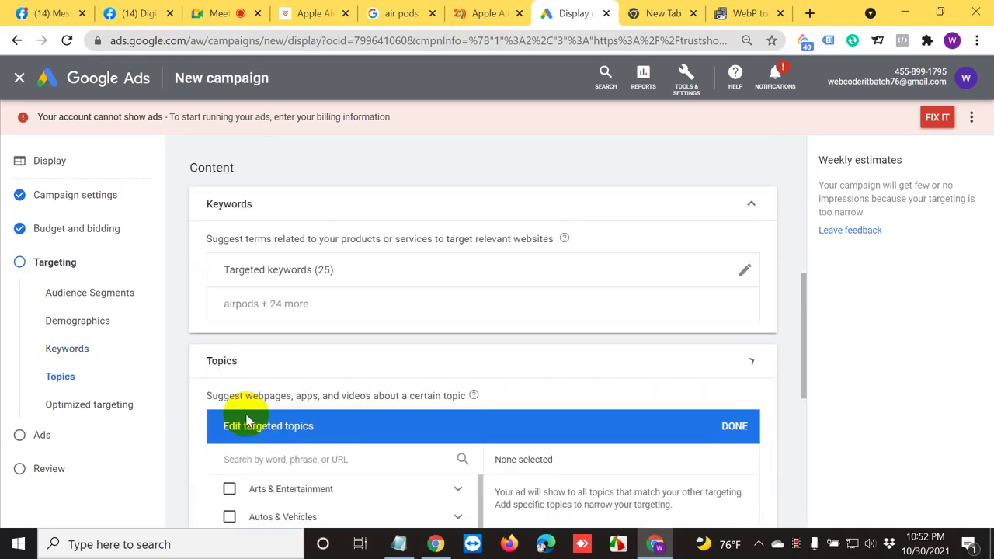
pyautogui.scroll(-3, 396, 353)
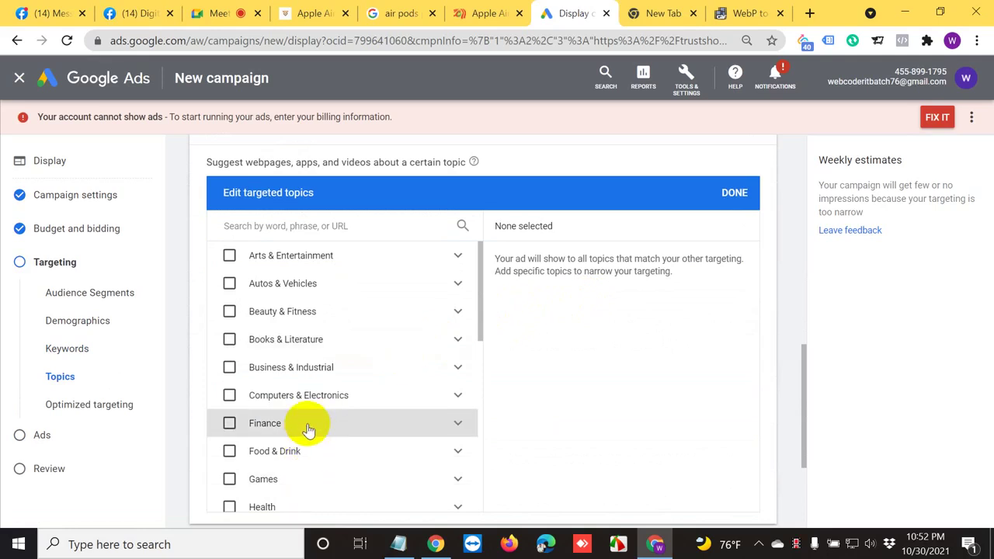
pyautogui.scroll(-1, 295, 458)
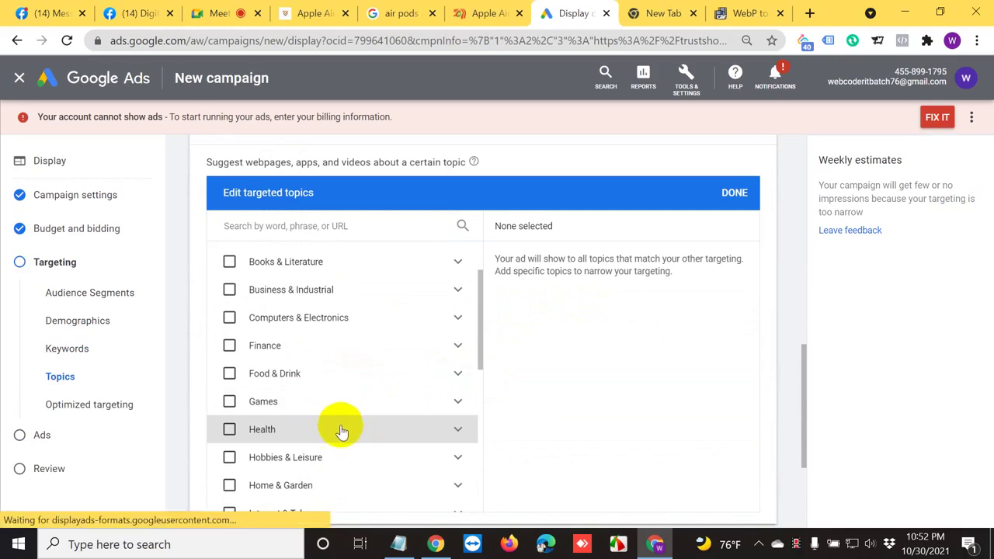
pyautogui.click(723, 199)
# Add Placements targeting to the campaign and display its placement types for browsing.
pyautogui.click(264, 444)
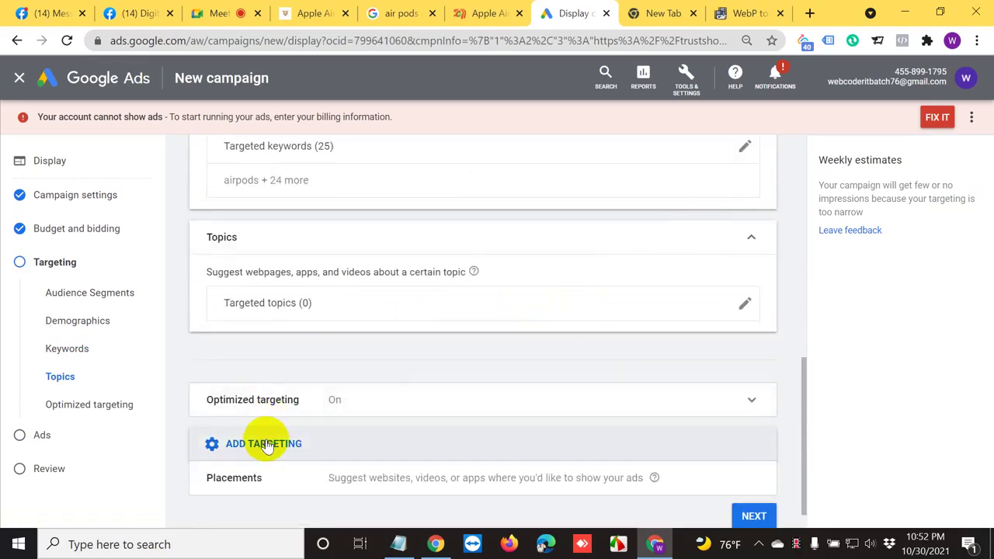
pyautogui.click(339, 446)
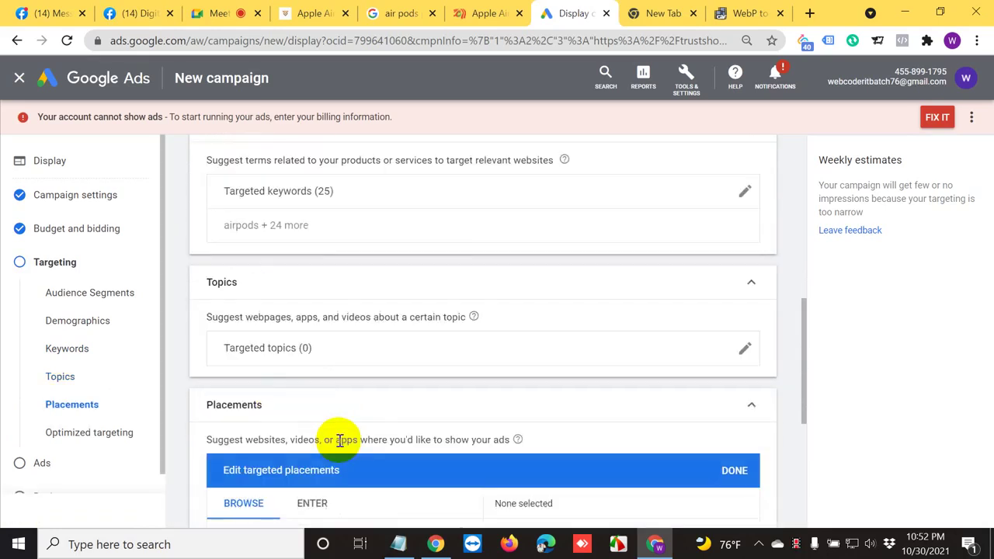
pyautogui.scroll(-3, 362, 427)
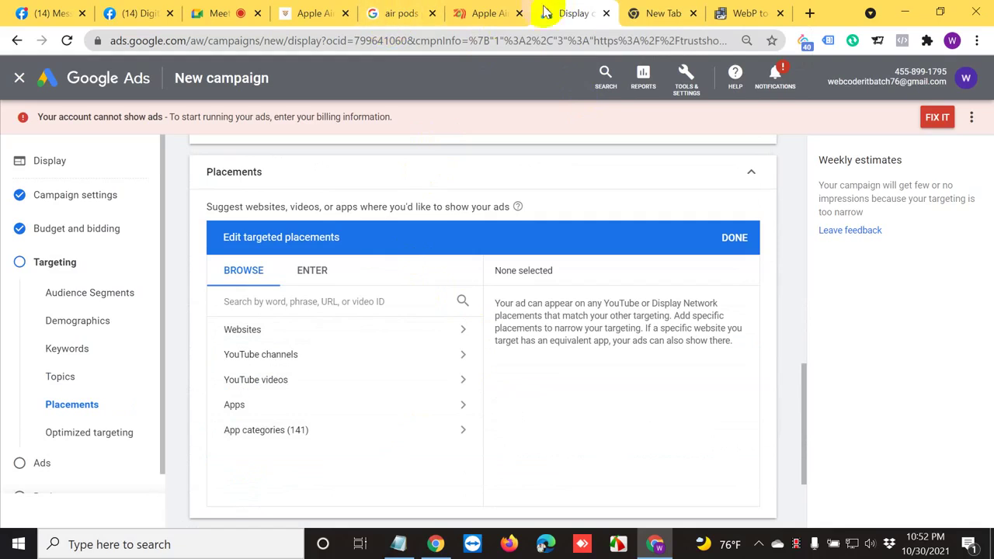
# Look through the open AirPods Pro pages, close the LuLu hypermarket product page, and return to the campaign's placement settings.
pyautogui.click(476, 7)
pyautogui.click(395, 13)
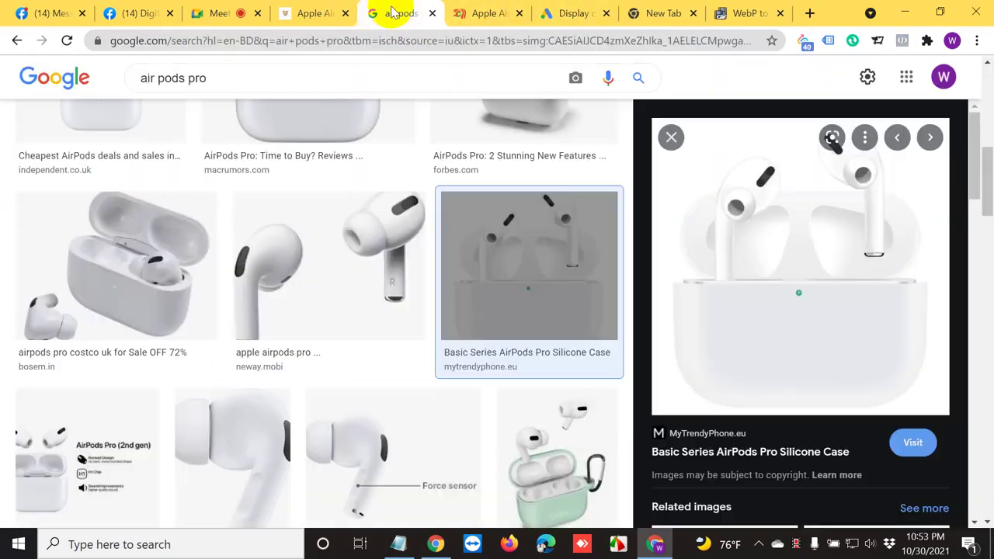
pyautogui.click(326, 10)
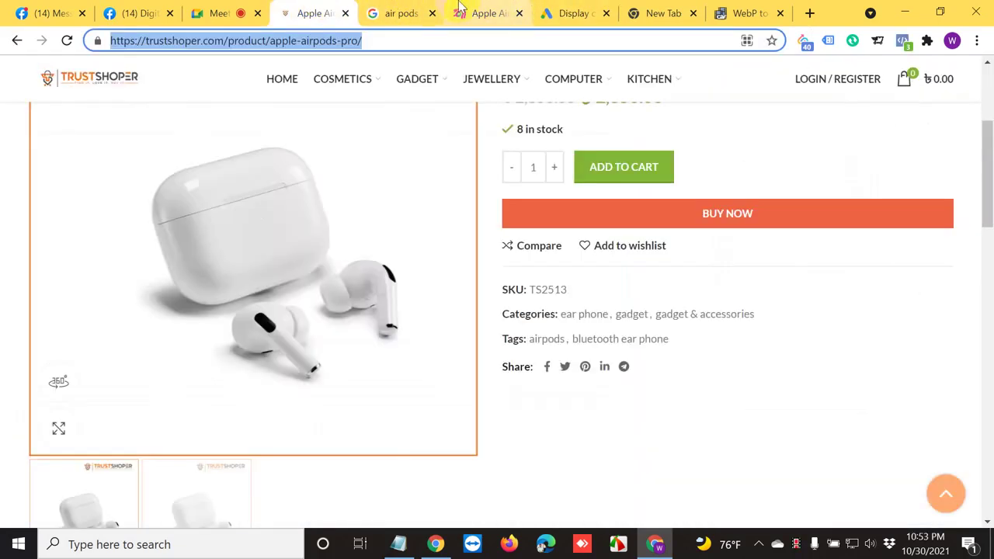
pyautogui.click(460, 7)
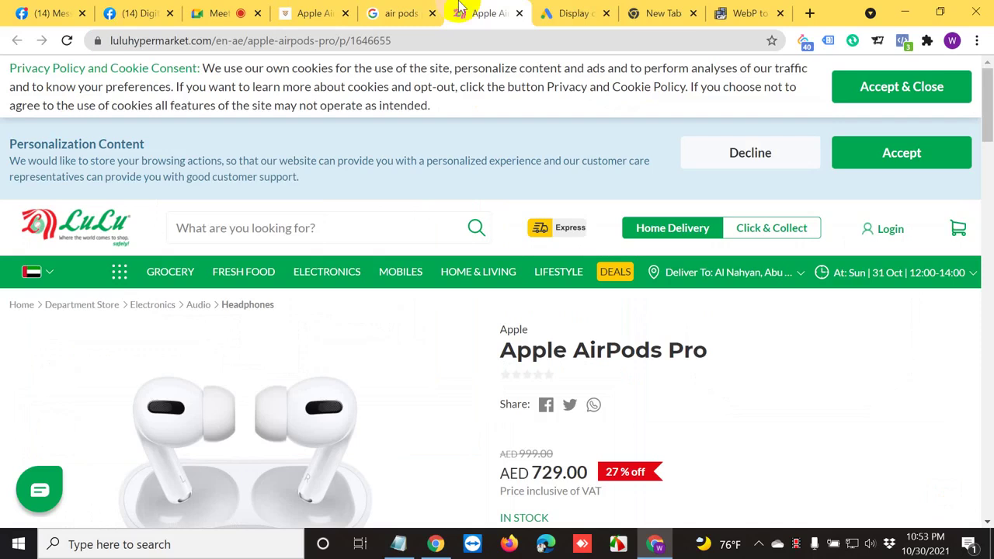
pyautogui.click(520, 13)
pyautogui.click(396, 14)
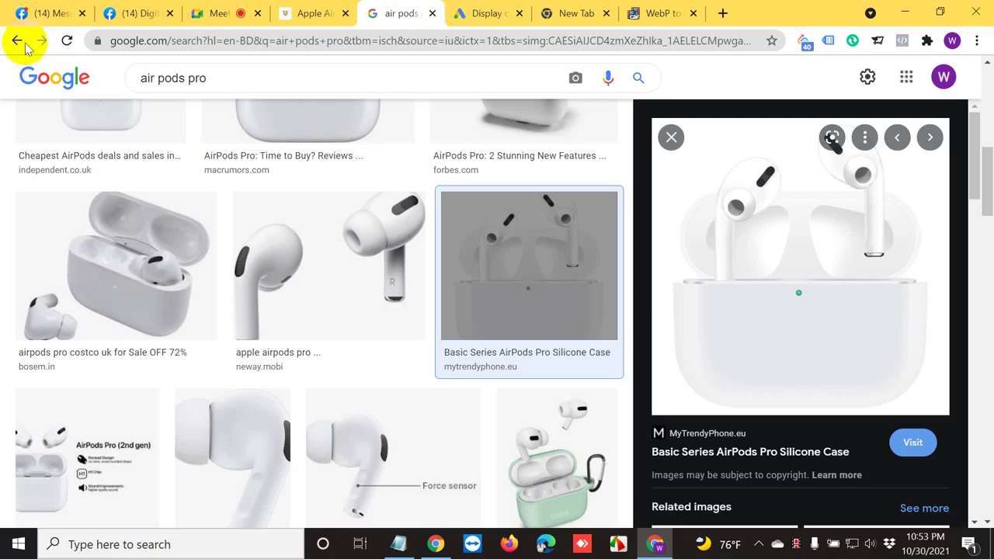
pyautogui.click(559, 13)
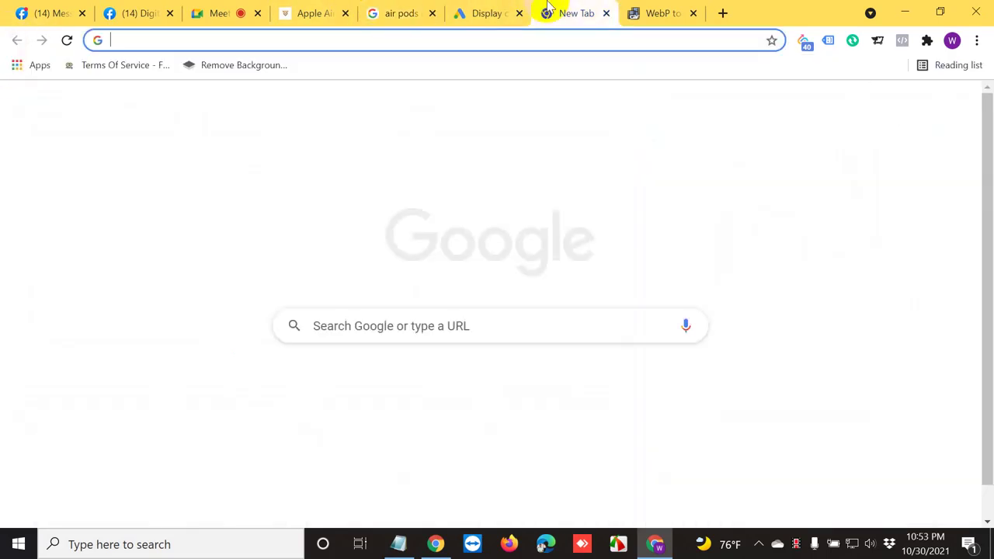
pyautogui.click(490, 13)
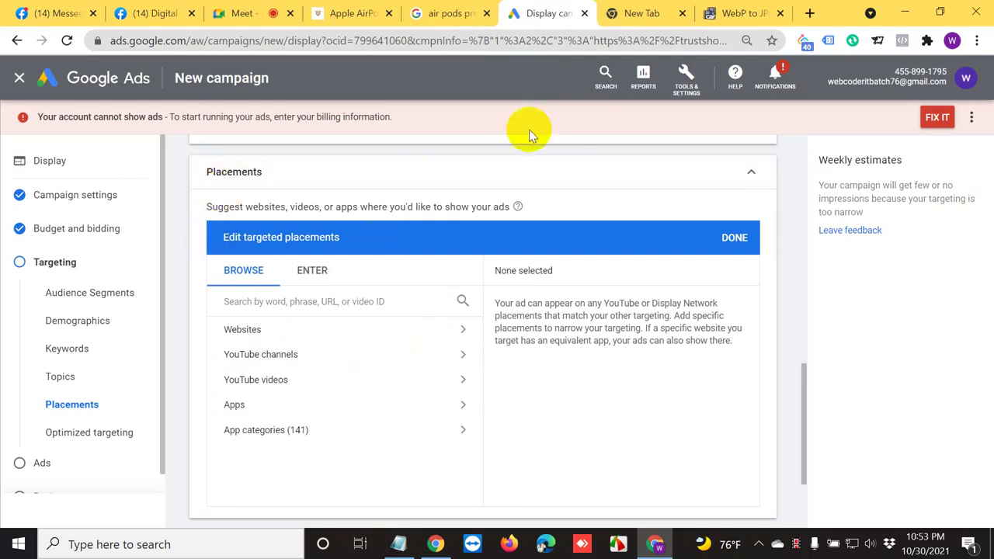
# Look into the Websites placement category and its search field, and go back to the list of placement types.
pyautogui.click(315, 334)
pyautogui.scroll(-1, 356, 411)
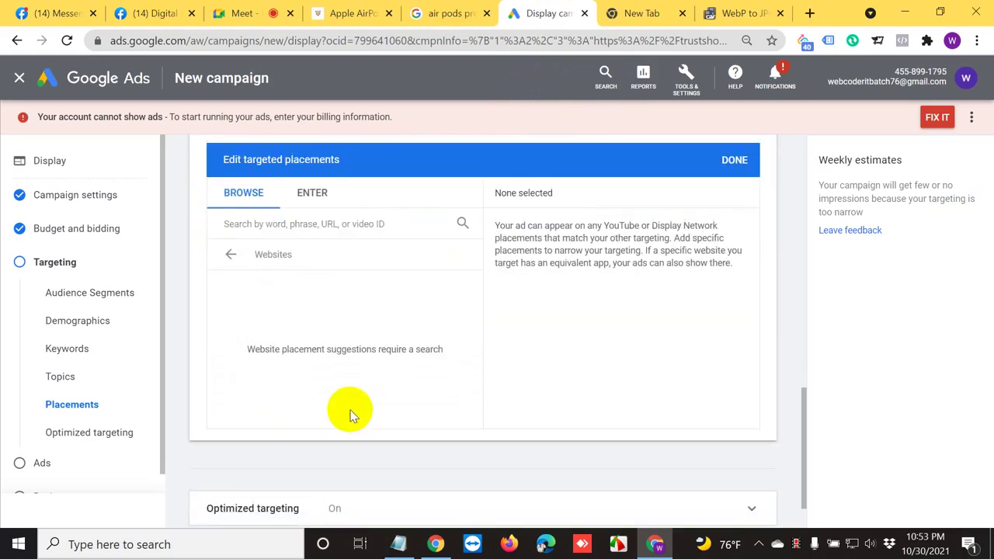
pyautogui.scroll(-1, 358, 407)
pyautogui.scroll(2, 401, 344)
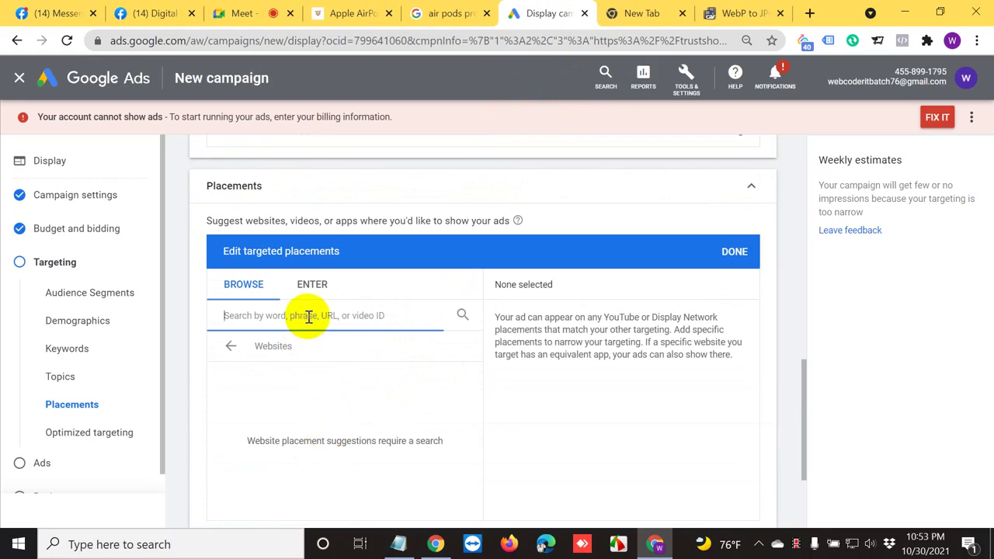
pyautogui.click(220, 347)
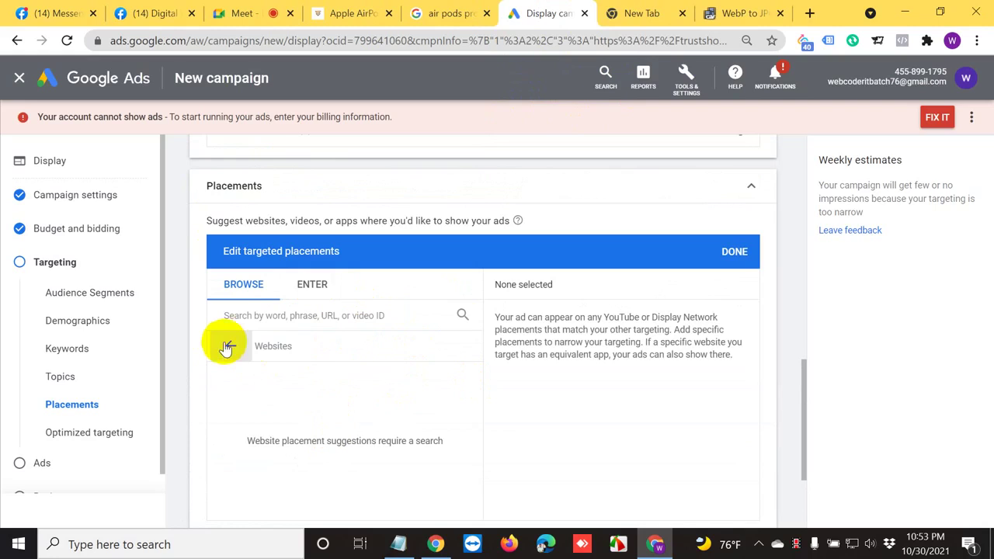
# Go back from the Websites placements to the placement types and open the YouTube videos category.
pyautogui.click(233, 348)
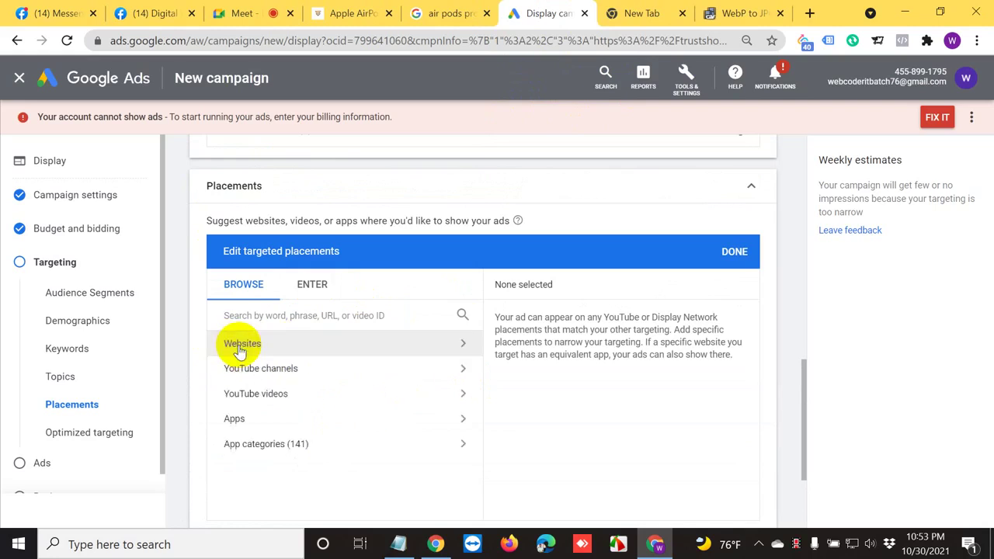
pyautogui.doubleClick(310, 394)
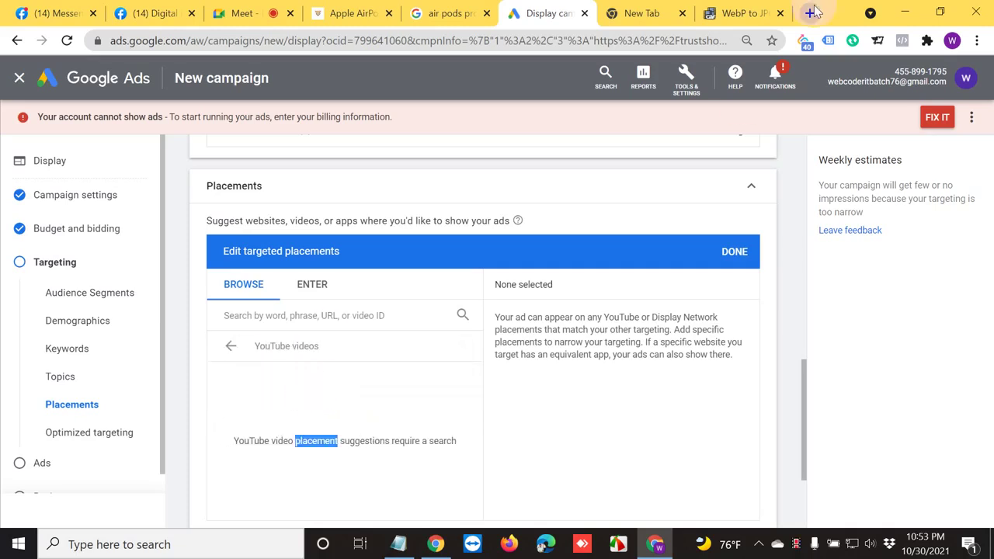
# Open YouTube in a new browser tab.
pyautogui.click(811, 13)
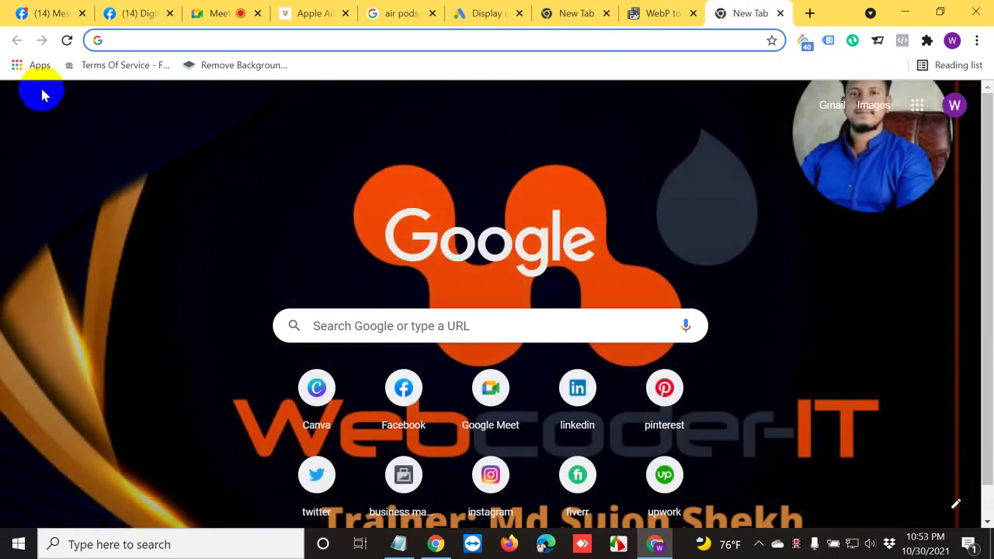
pyautogui.click(35, 66)
pyautogui.click(113, 330)
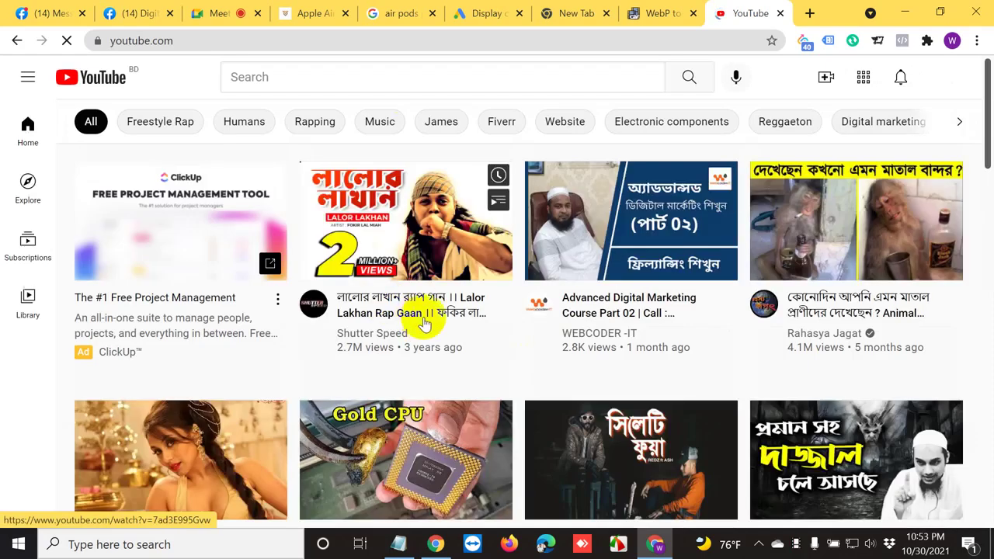
# Search YouTube for "webcoder it" and open the WEBCODER -IT channel page from the results.
pyautogui.click(406, 74)
pyautogui.write('dig')
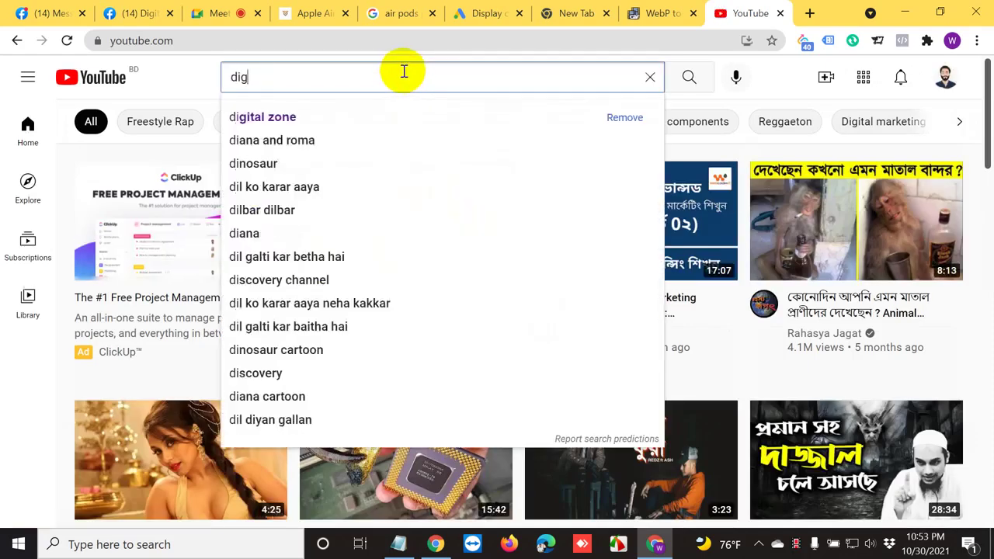
pyautogui.write('ital')
pyautogui.press('BackSpace')
pyautogui.press('BackSpace')
pyautogui.press('BackSpace')
pyautogui.press('BackSpace')
pyautogui.press('BackSpace')
pyautogui.press('BackSpace')
pyautogui.press('BackSpace')
pyautogui.write('webcoder it')
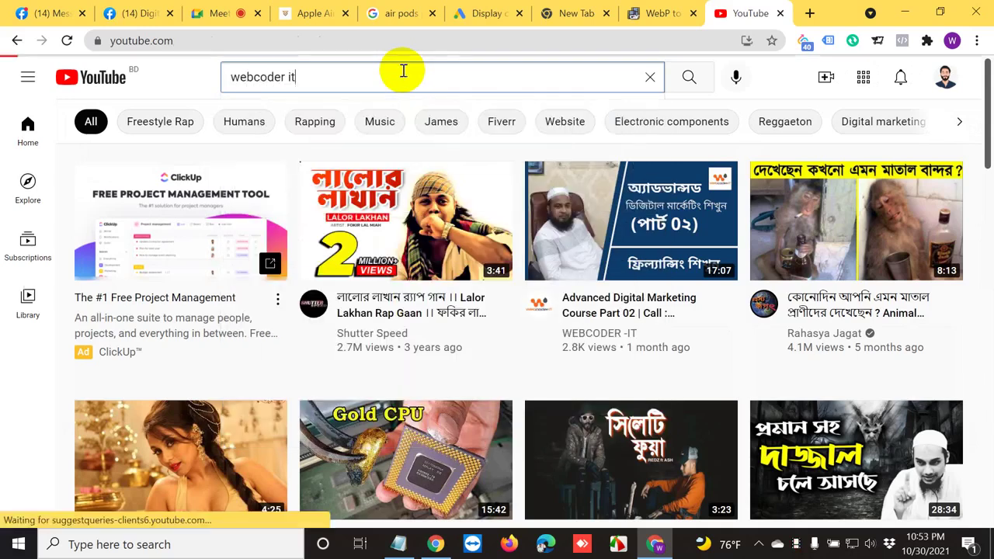
pyautogui.press('Return')
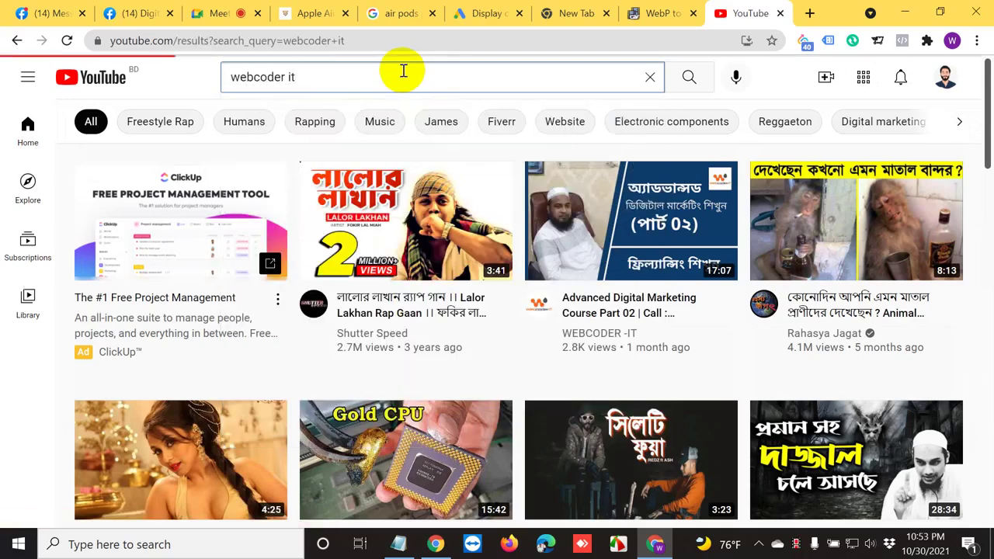
pyautogui.scroll(-2, 404, 315)
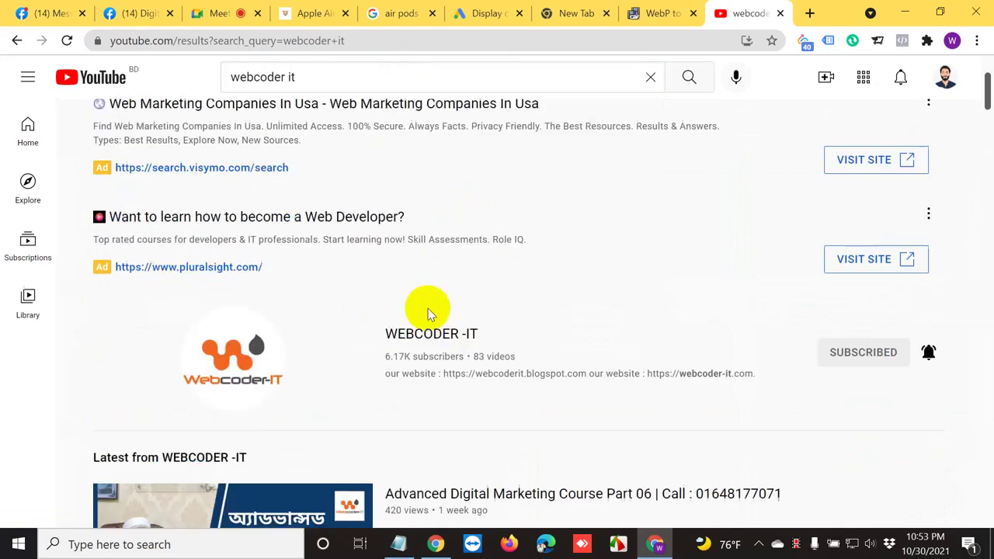
pyautogui.click(452, 374)
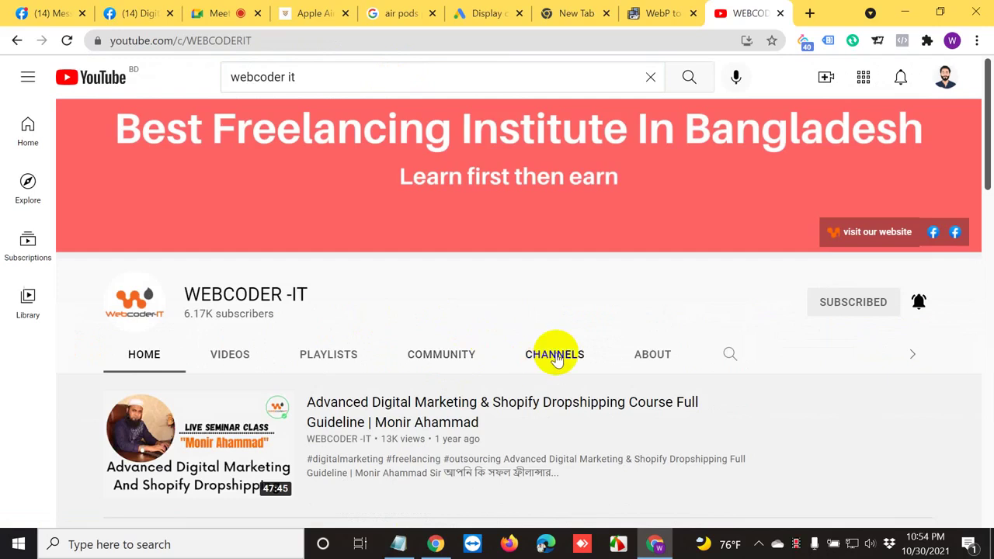
# Open the "Advanced Digital Marketing & Shopify Dropshipping Course Full Guideline" video from the WEBCODER-IT channel page and copy its URL.
pyautogui.scroll(-2, 555, 359)
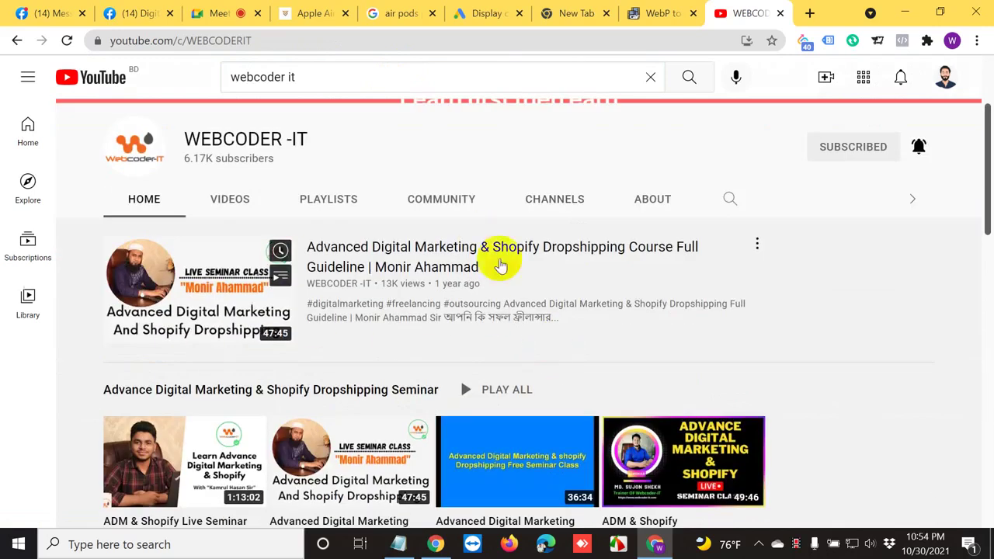
pyautogui.click(399, 241)
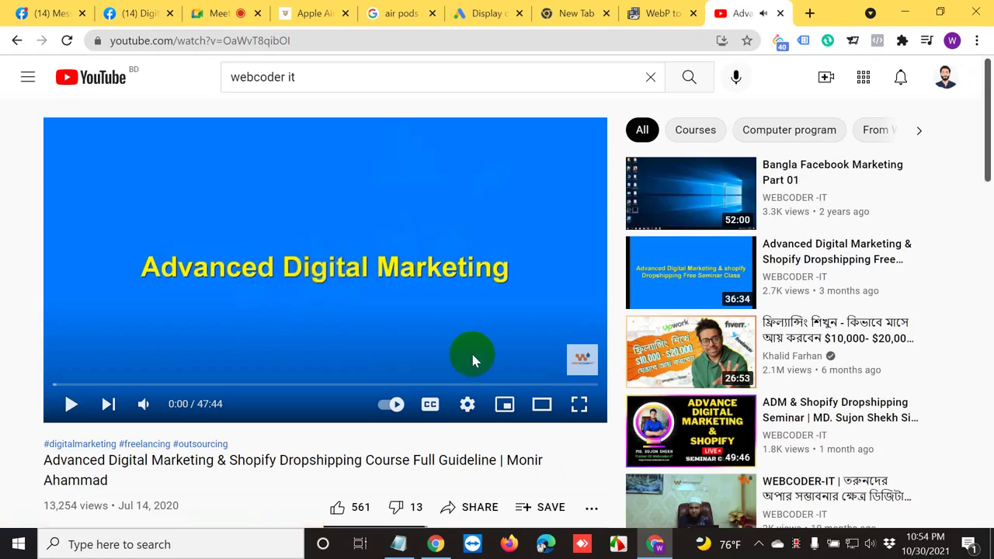
pyautogui.click(235, 40)
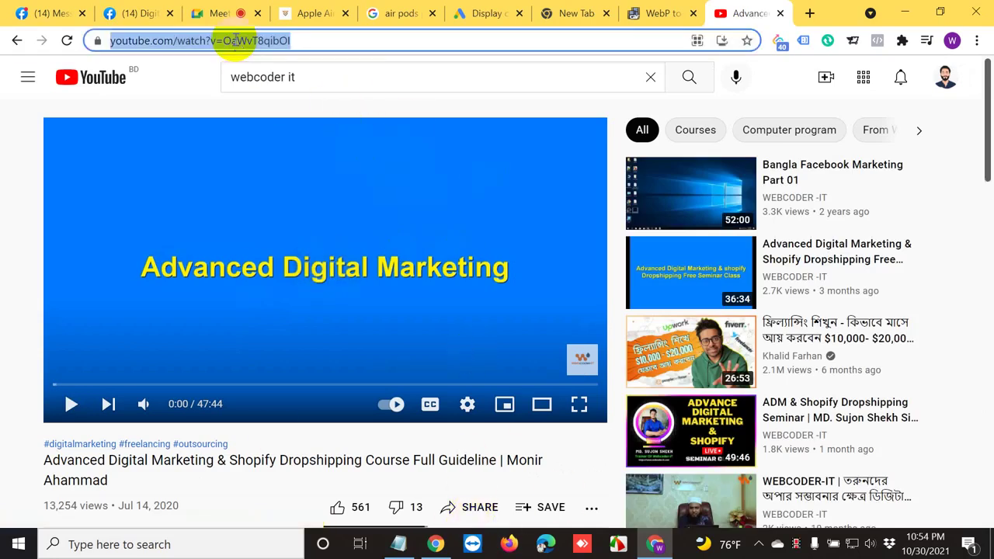
pyautogui.rightClick(236, 40)
pyautogui.click(314, 122)
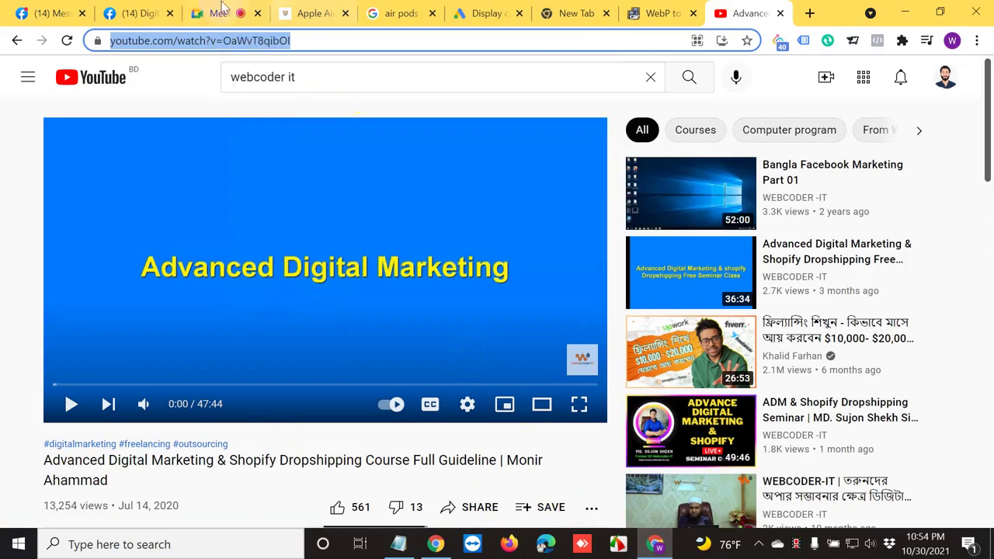
# Switch to the Google Ads campaign and search the placements for the copied YouTube video URL.
pyautogui.click(489, 11)
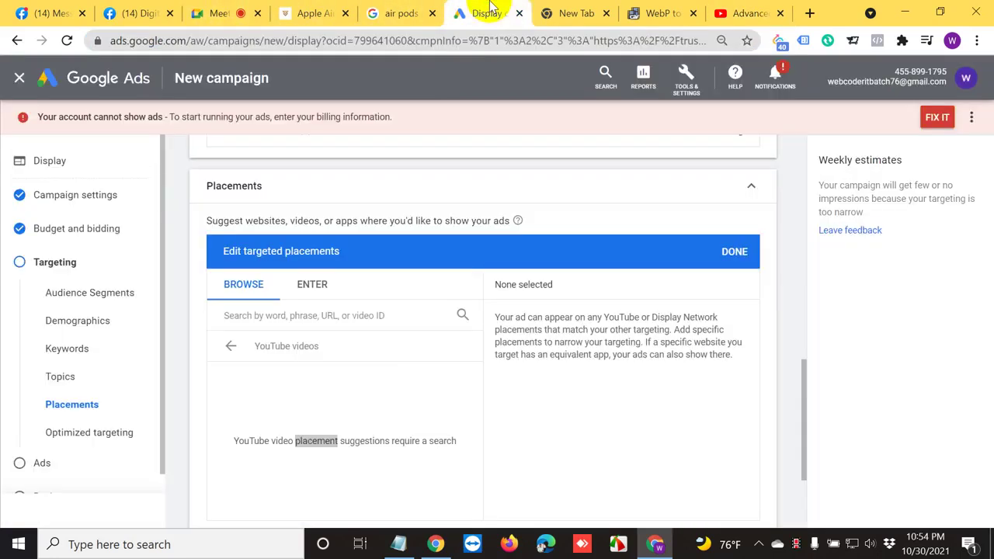
pyautogui.rightClick(297, 316)
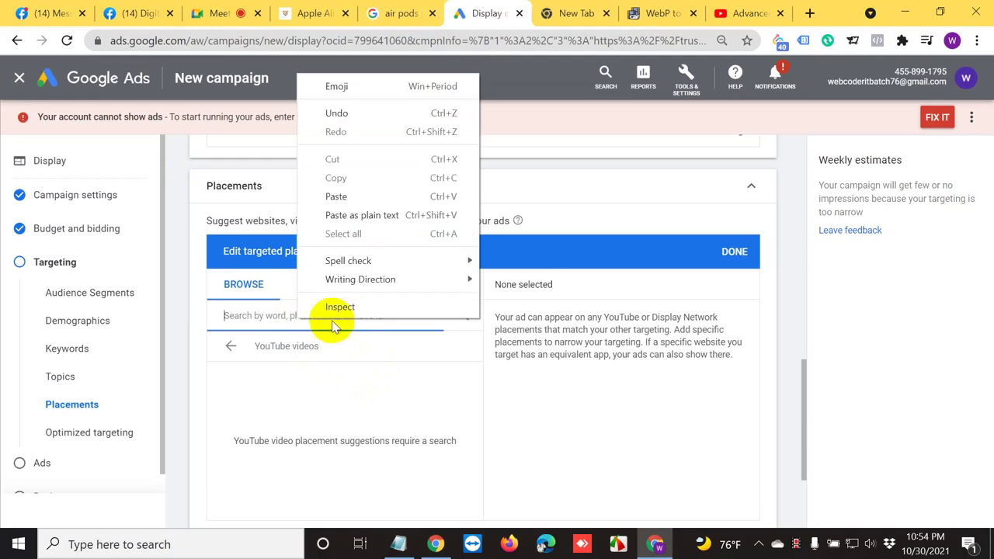
pyautogui.click(344, 197)
pyautogui.click(344, 197)
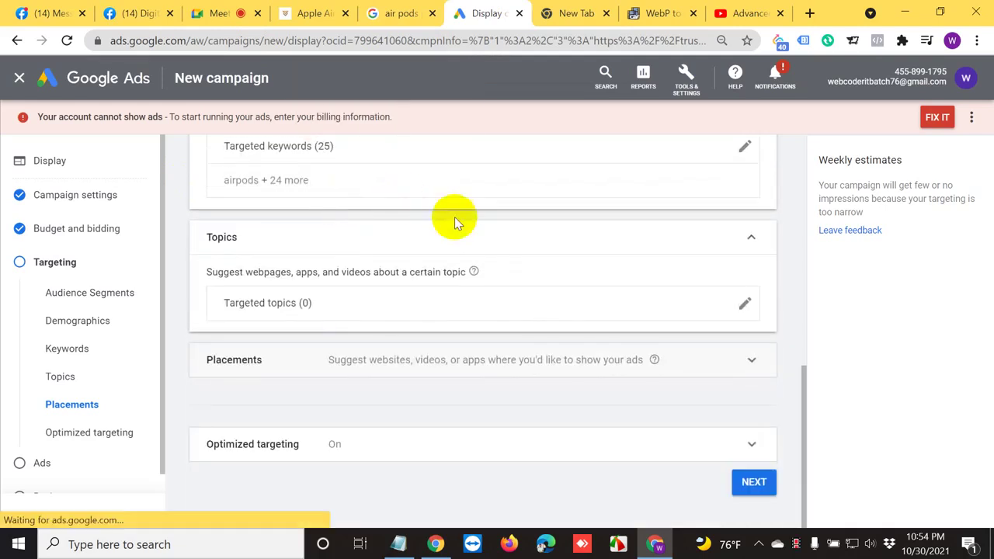
pyautogui.click(419, 363)
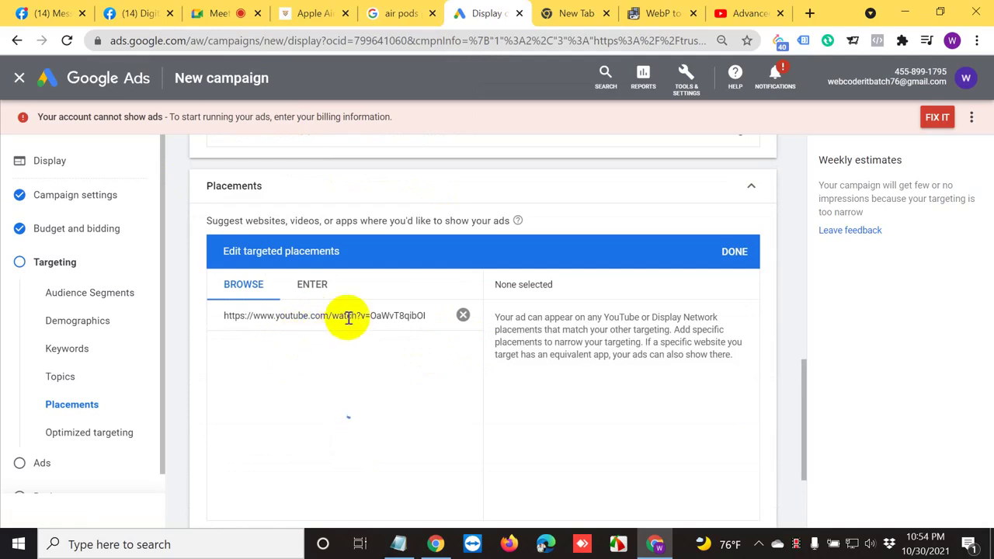
pyautogui.scroll(-2, 536, 394)
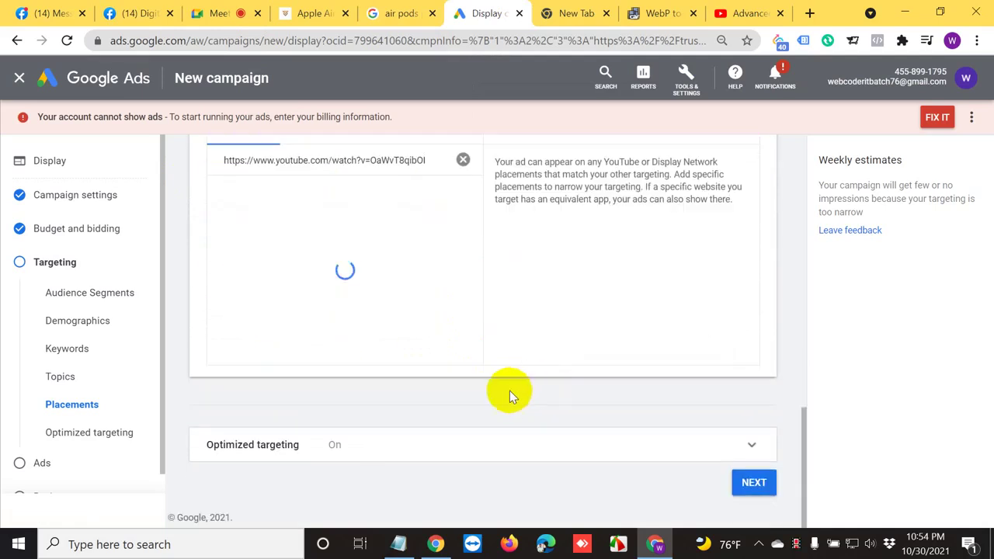
pyautogui.scroll(2, 509, 391)
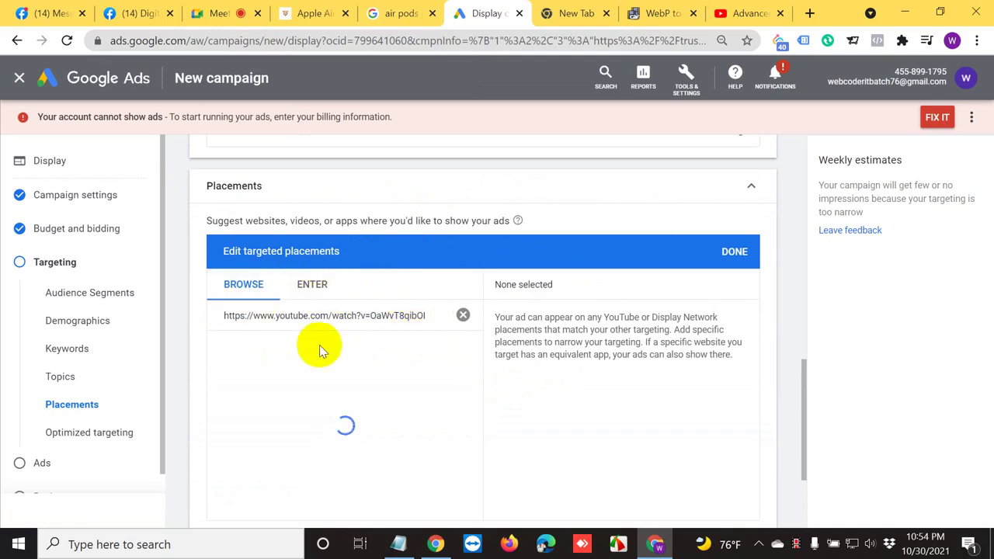
# Select the matching YouTube video from the placement search results, and remove it from the selection.
pyautogui.click(314, 291)
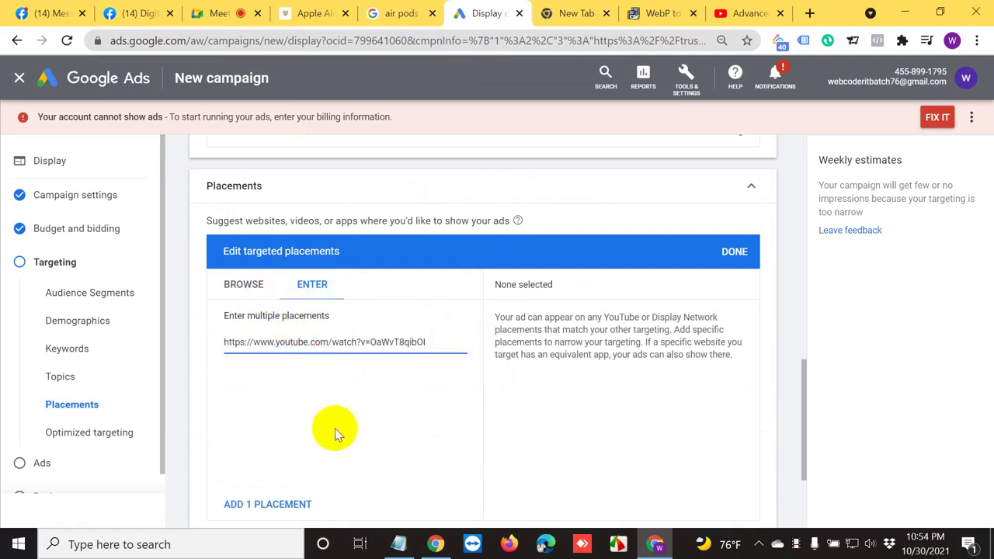
pyautogui.click(247, 284)
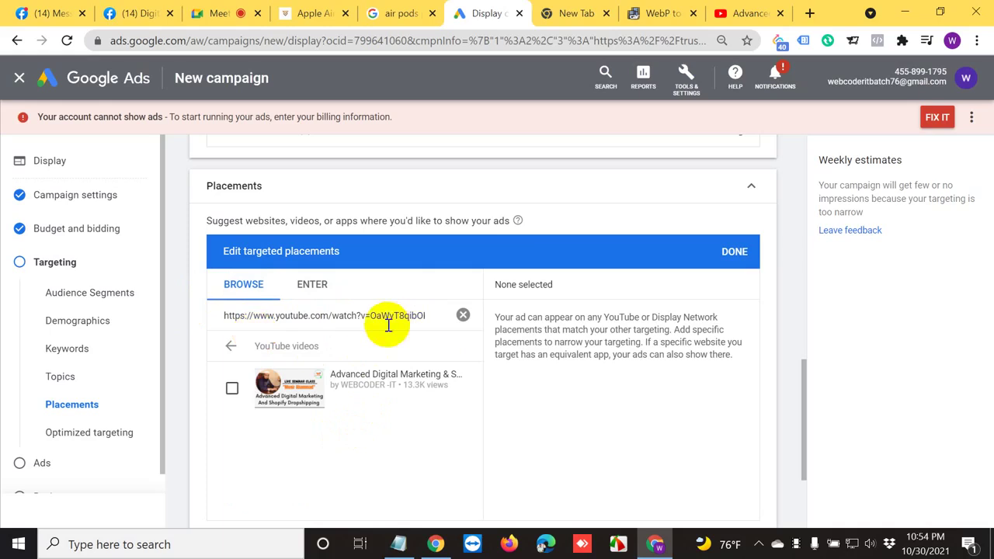
pyautogui.click(233, 390)
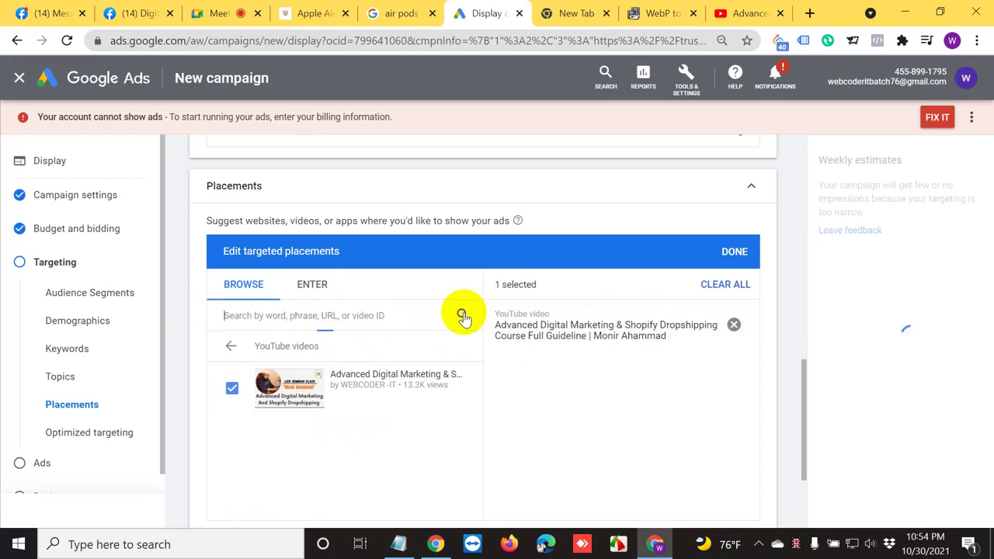
pyautogui.click(734, 326)
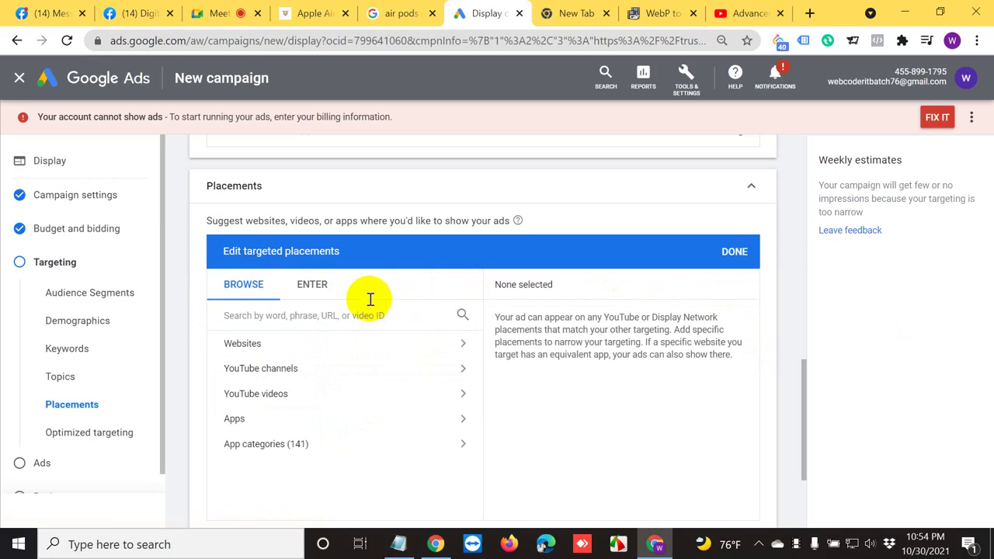
# Add the YouTube video as a placement by manual URL entry and compare it with the video's YouTube page.
pyautogui.click(314, 286)
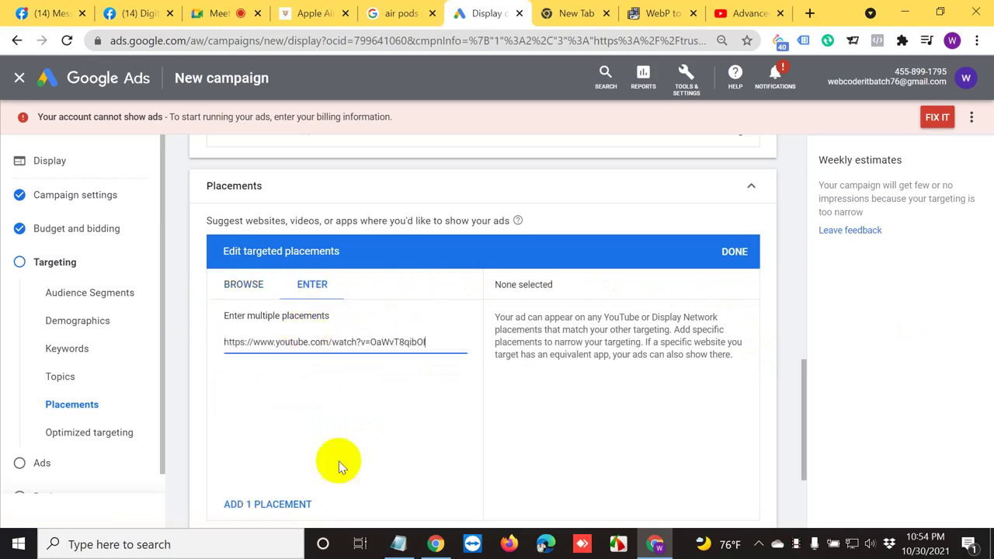
pyautogui.click(268, 505)
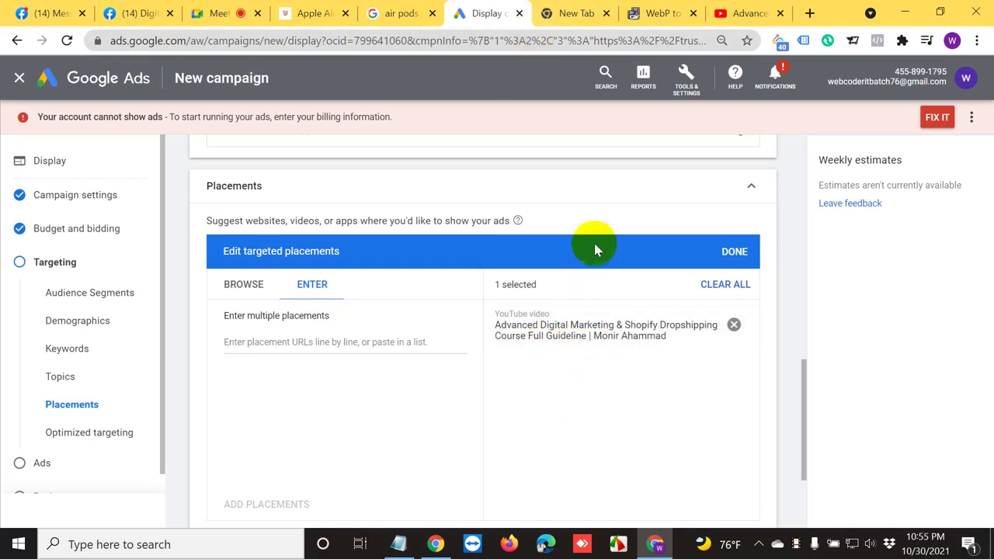
pyautogui.click(746, 11)
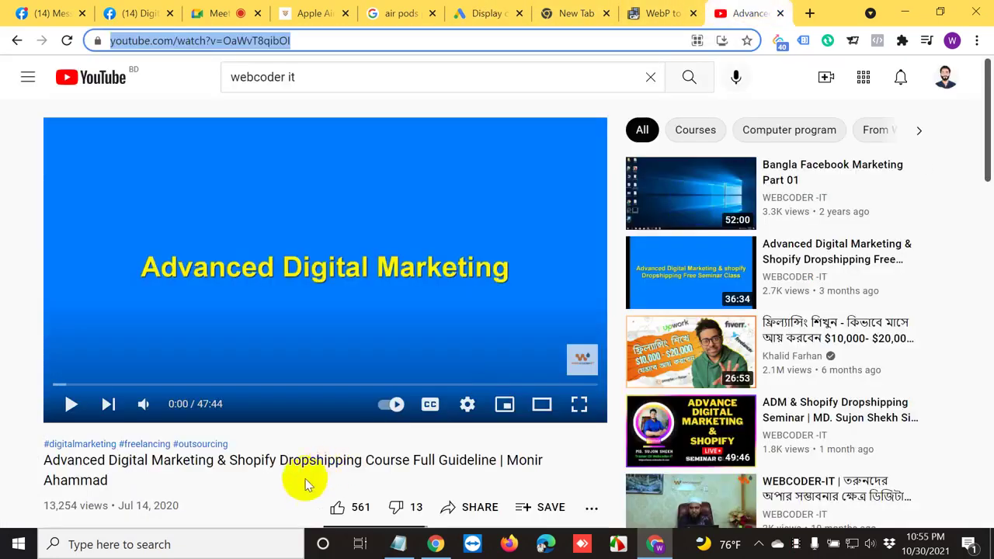
pyautogui.click(488, 13)
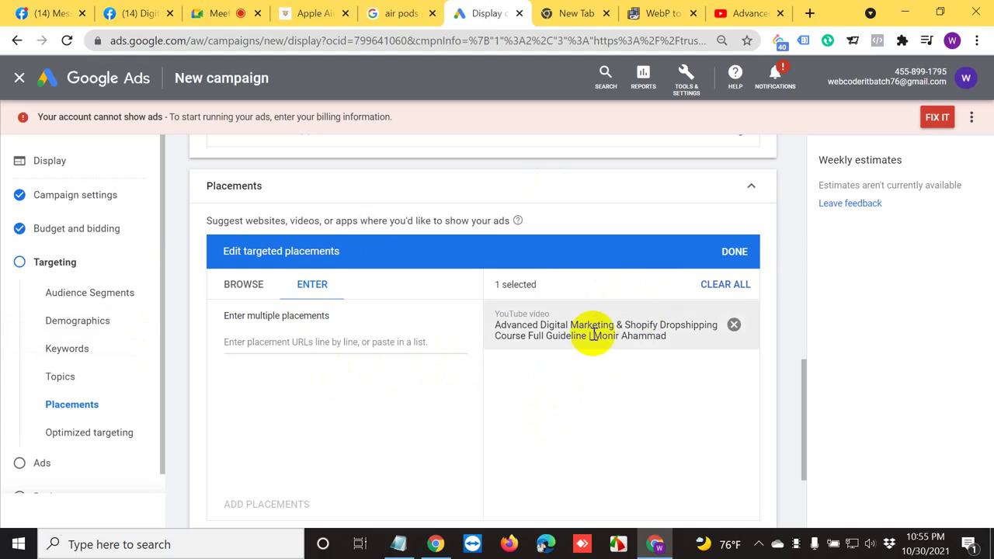
# Remove the YouTube video from the targeted placements and finish editing placements with none selected.
pyautogui.click(734, 326)
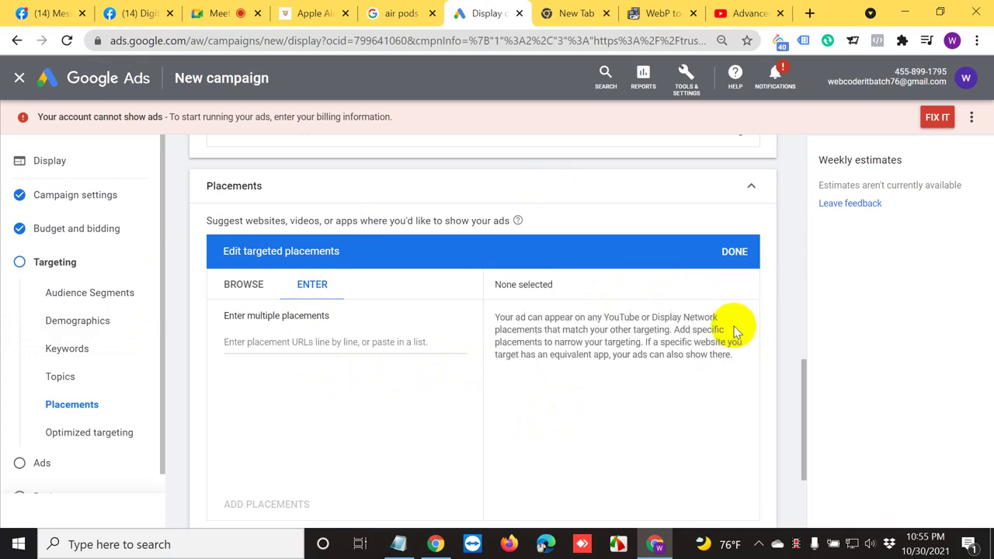
pyautogui.click(738, 256)
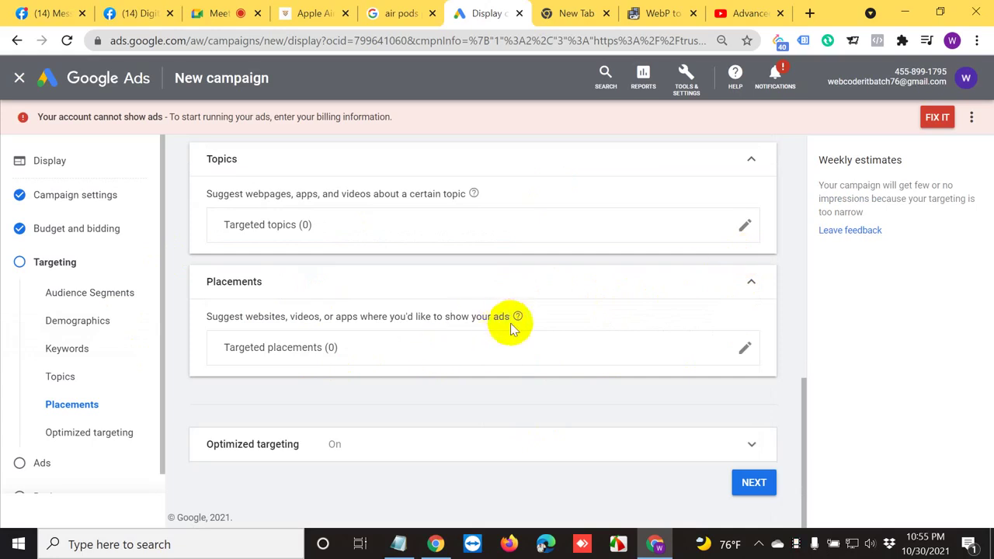
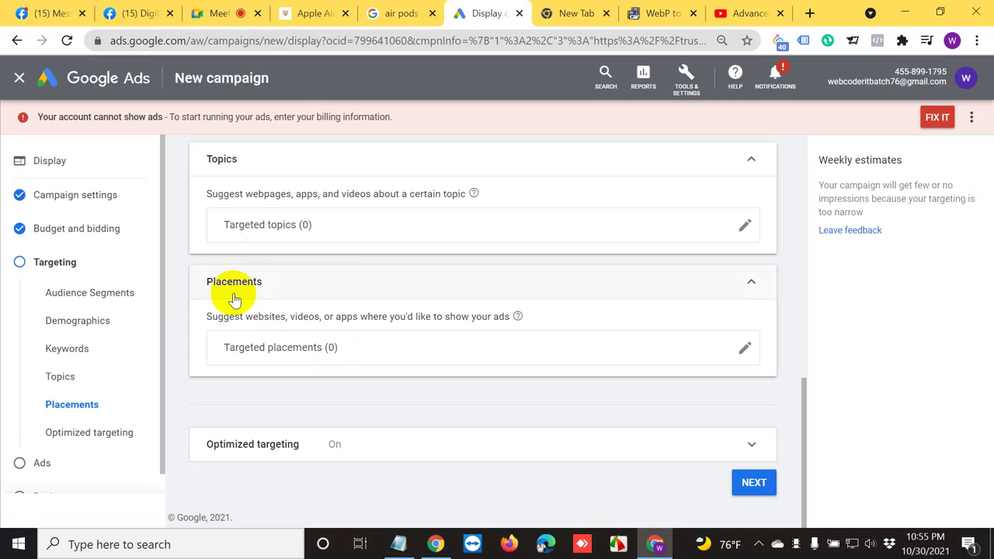
# Review the keyword, topic and placement targeting, expand Optimized targeting with it left on, and proceed to ad creation.
pyautogui.scroll(1, 340, 264)
pyautogui.scroll(3, 341, 267)
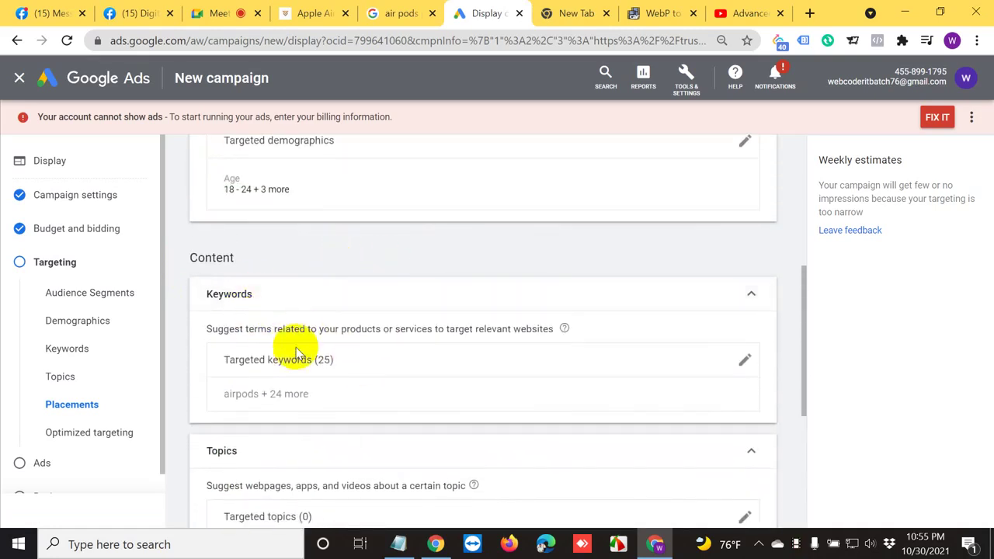
pyautogui.scroll(-1, 397, 354)
pyautogui.scroll(-3, 397, 353)
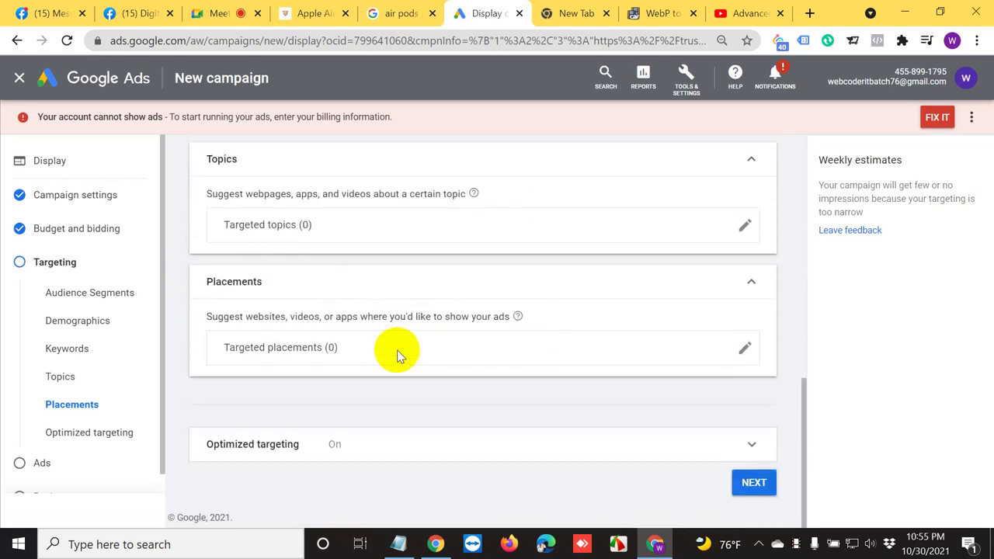
pyautogui.click(402, 440)
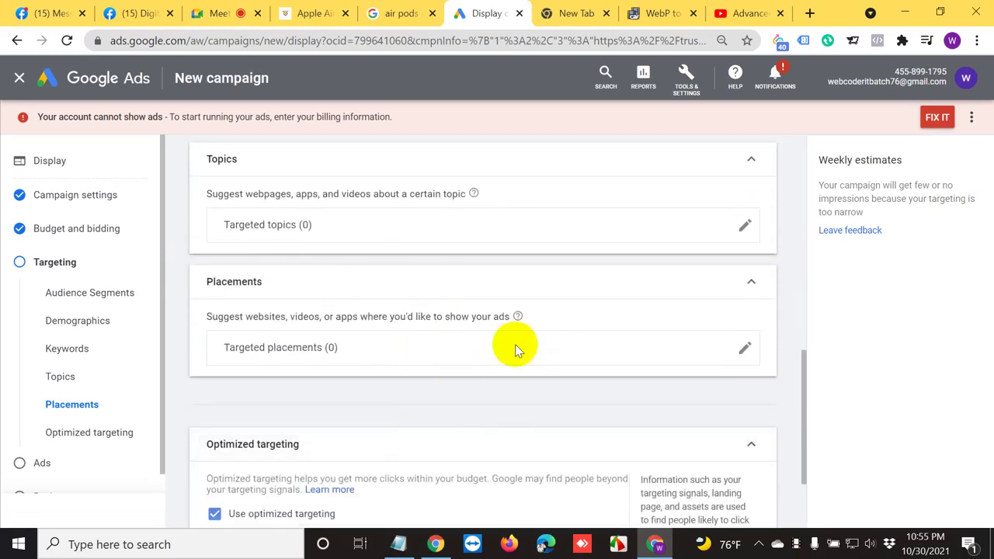
pyautogui.scroll(-2, 513, 420)
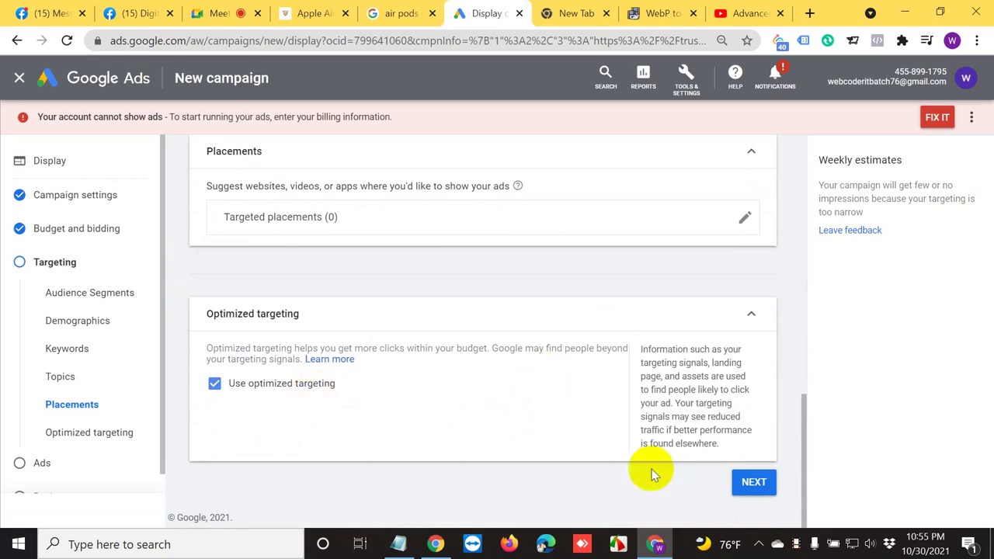
pyautogui.click(742, 489)
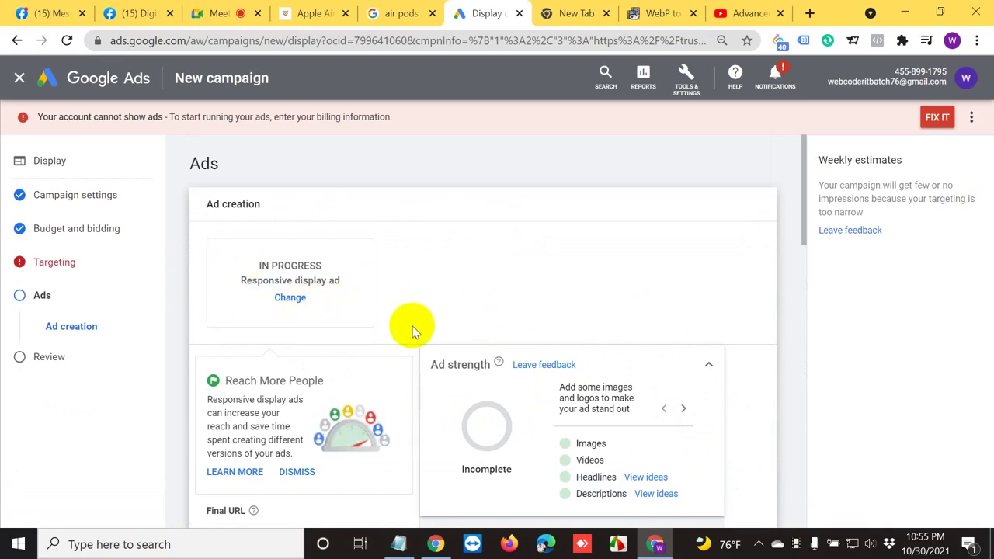
# Review the responsive display ad form and dismiss the Reach More People tip.
pyautogui.scroll(-2, 459, 373)
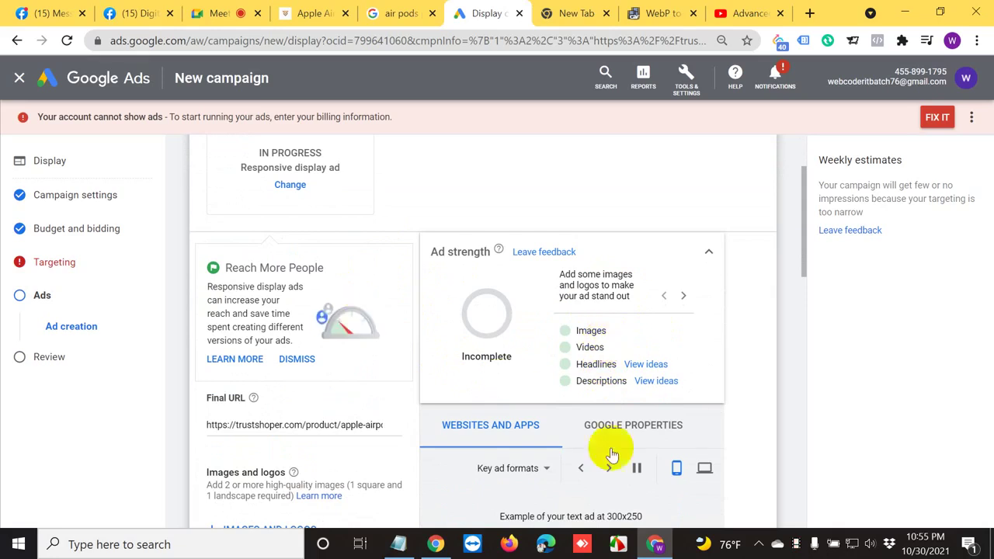
pyautogui.scroll(1, 404, 251)
pyautogui.scroll(1, 404, 250)
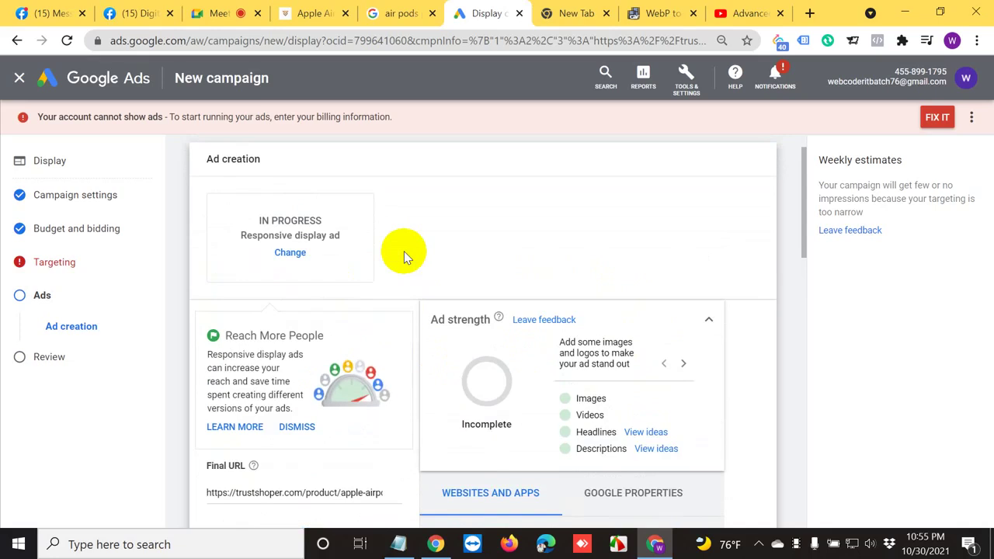
pyautogui.scroll(-3, 293, 322)
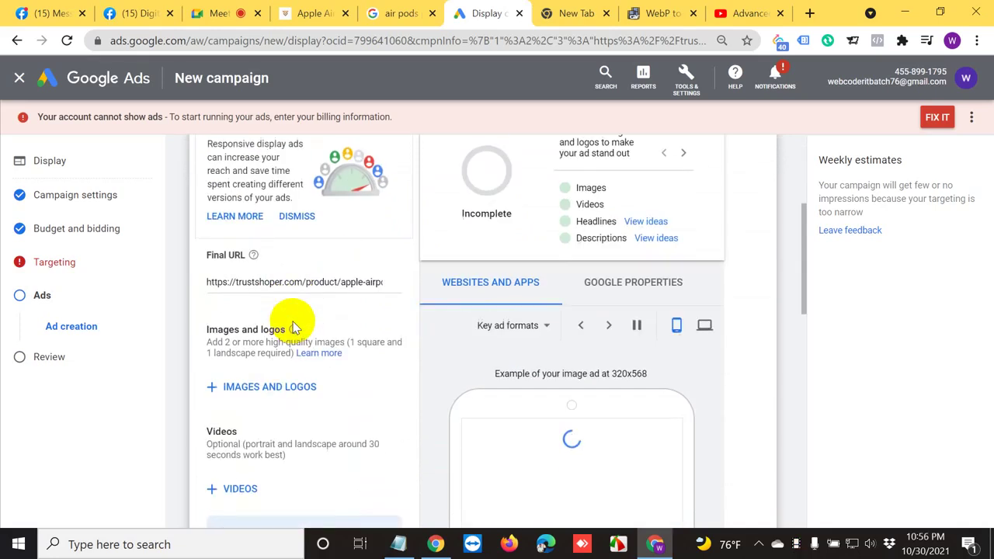
pyautogui.click(300, 217)
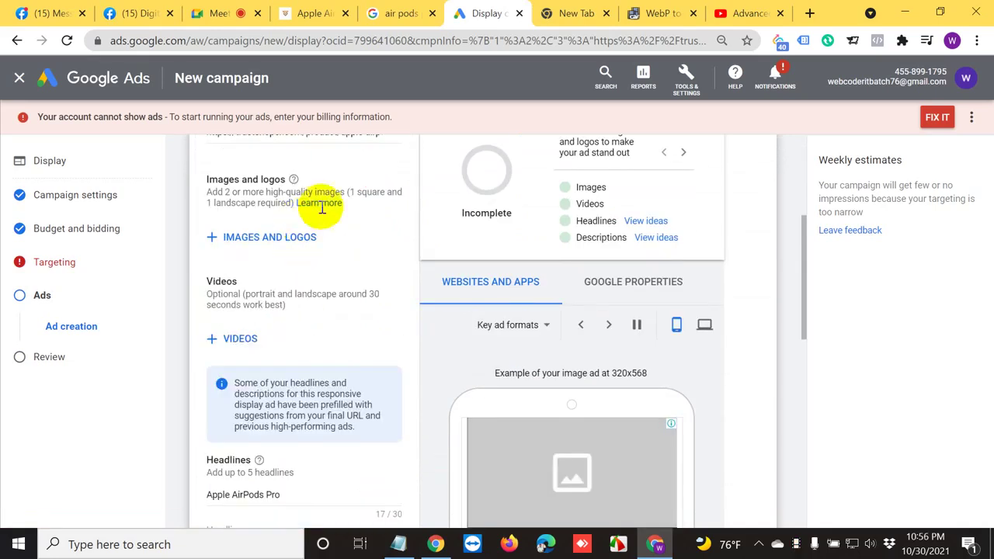
pyautogui.scroll(3, 275, 357)
pyautogui.scroll(2, 275, 357)
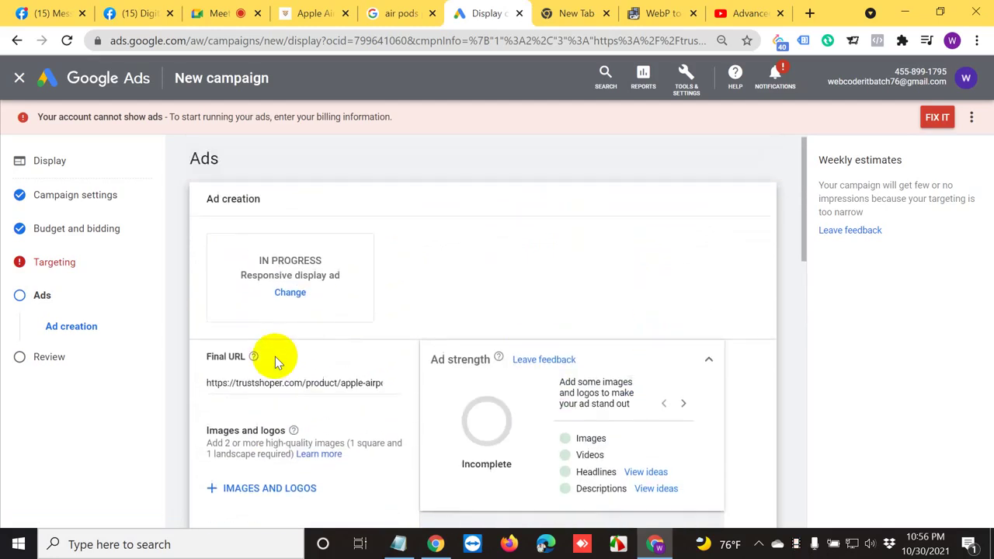
# Review the available ad creation options, keeping Responsive display ad, and look over the final URL, image and video sections.
pyautogui.click(291, 308)
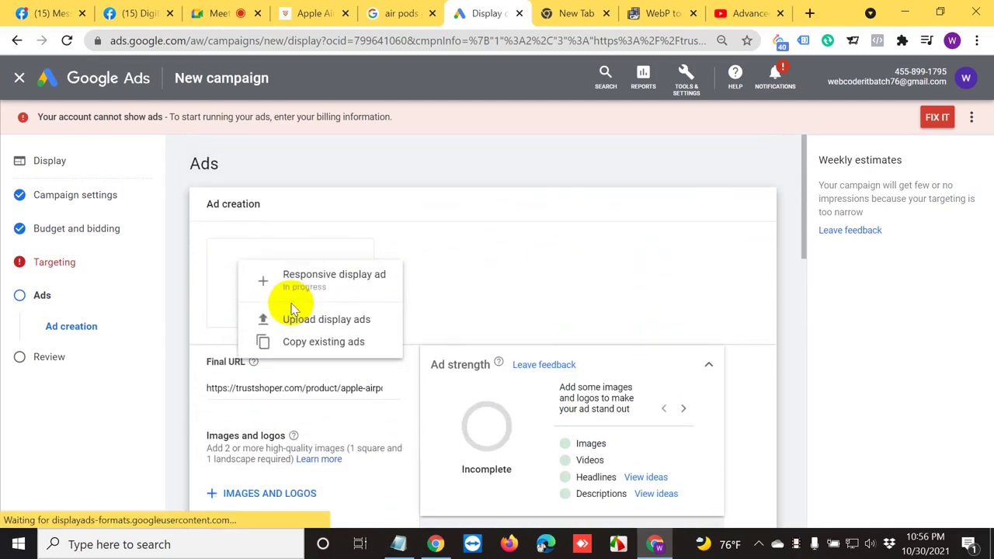
pyautogui.click(334, 280)
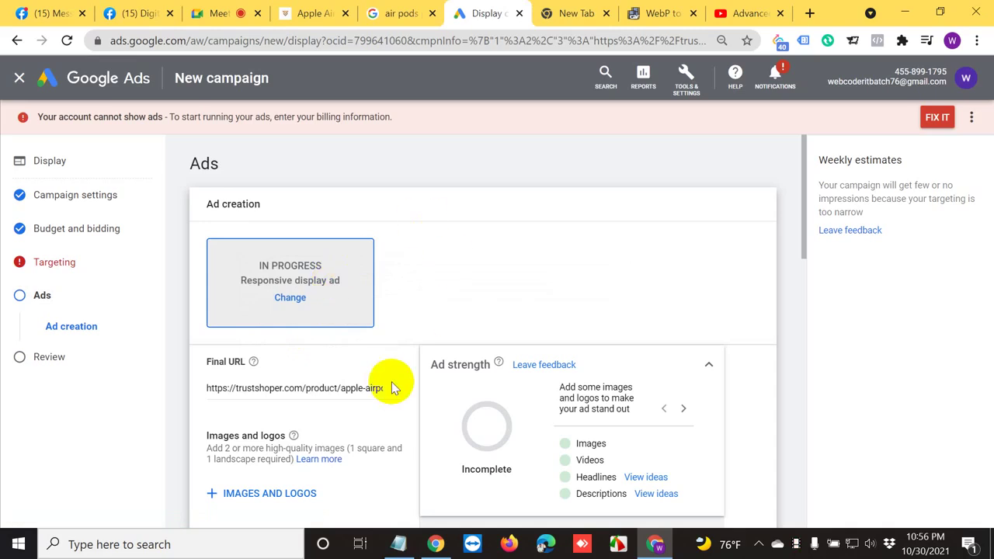
pyautogui.scroll(-2, 391, 383)
pyautogui.scroll(2, 328, 236)
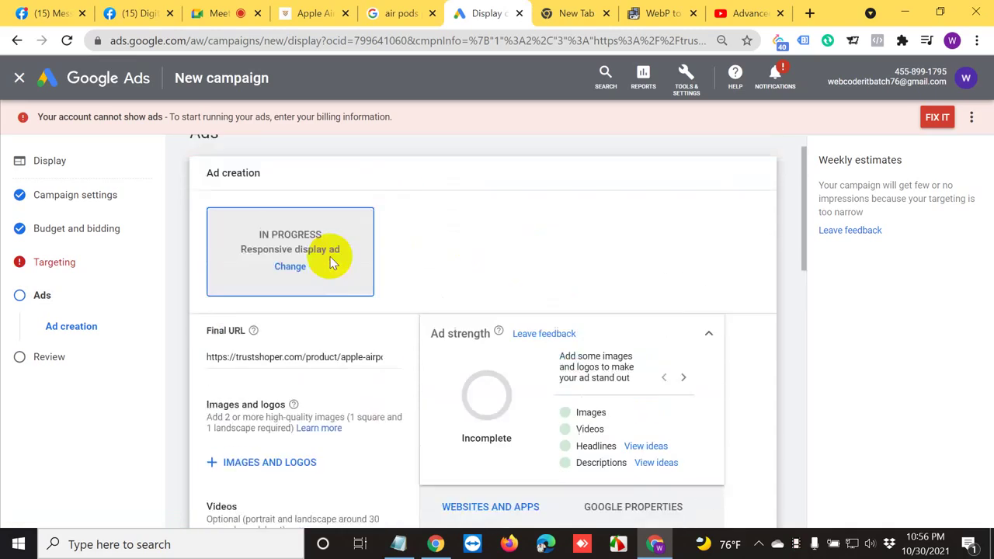
pyautogui.click(291, 288)
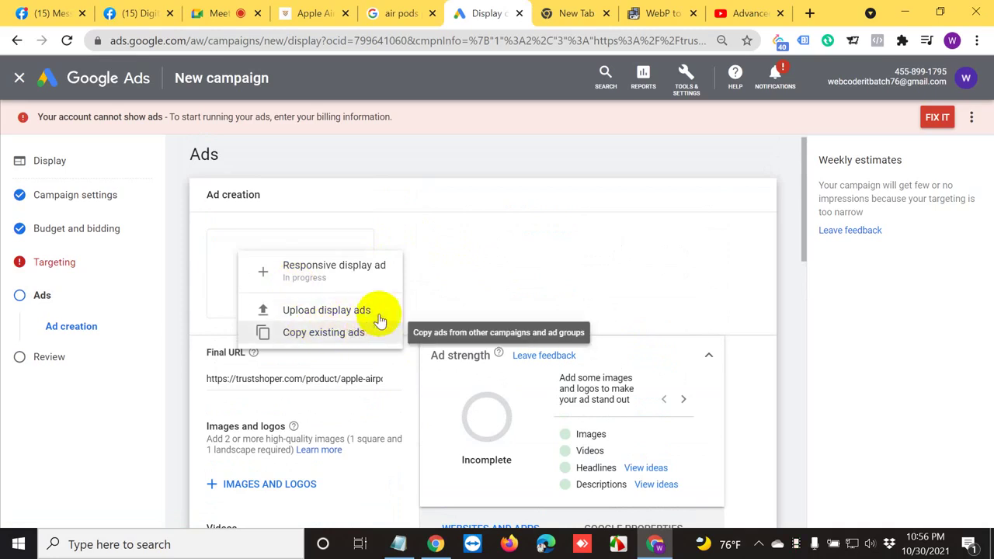
pyautogui.click(442, 284)
pyautogui.scroll(-1, 288, 355)
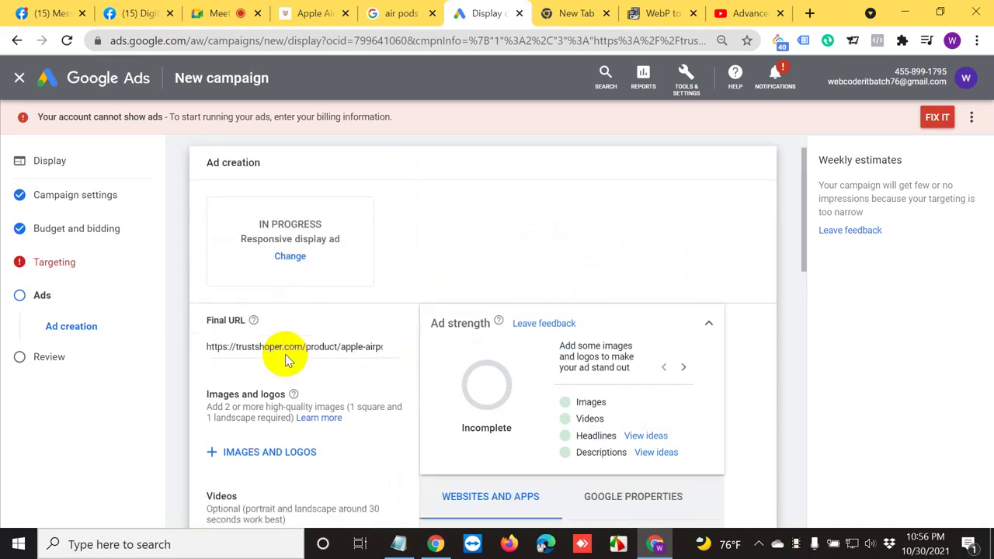
pyautogui.scroll(-1, 327, 402)
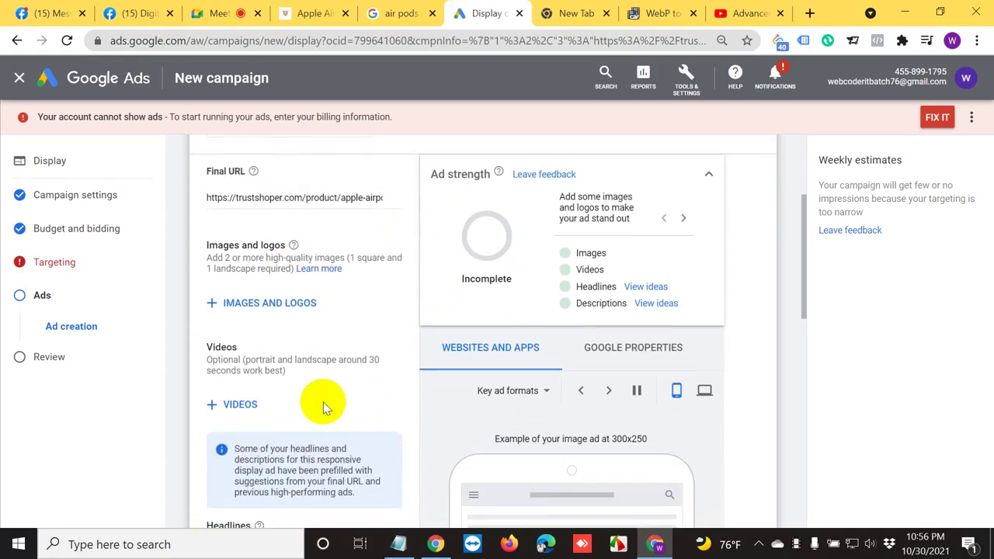
# Open the ad's image and logo picker, review the images scanned from the product page, and switch to uploading files.
pyautogui.click(270, 309)
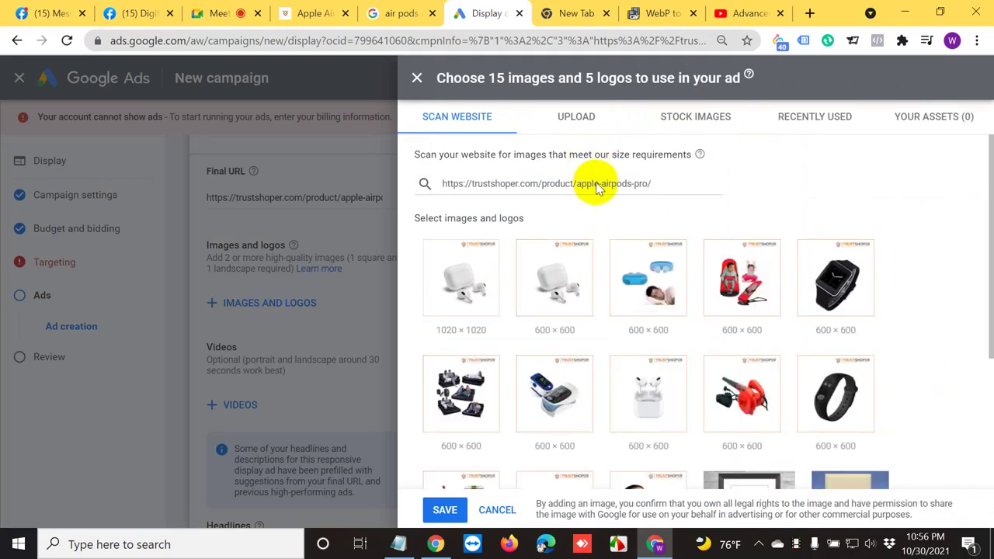
pyautogui.moveTo(598, 303)
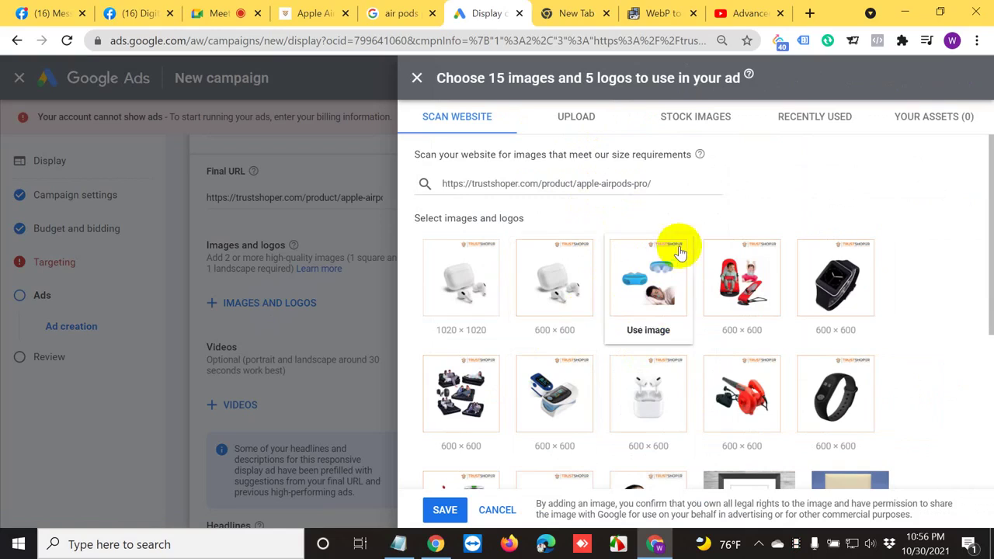
pyautogui.click(592, 122)
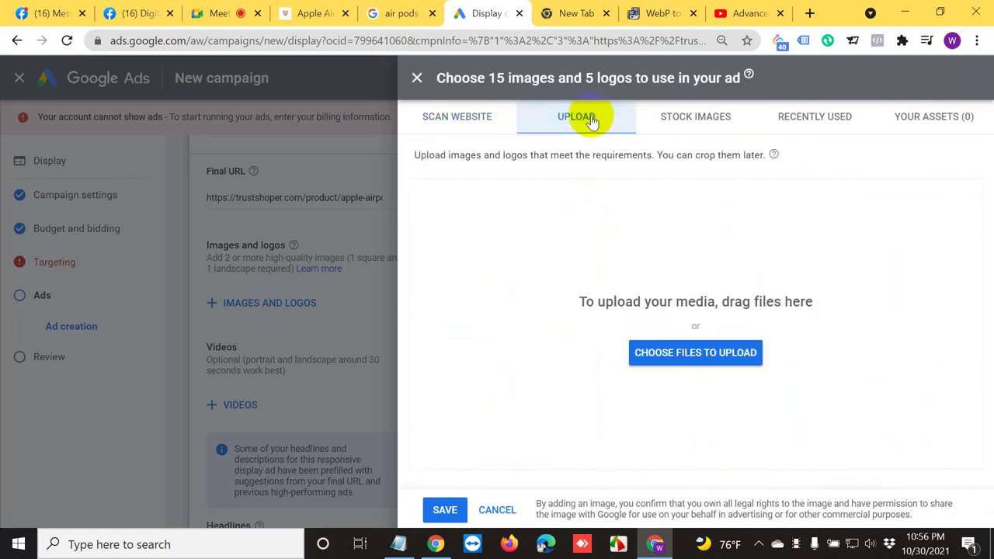
pyautogui.click(658, 353)
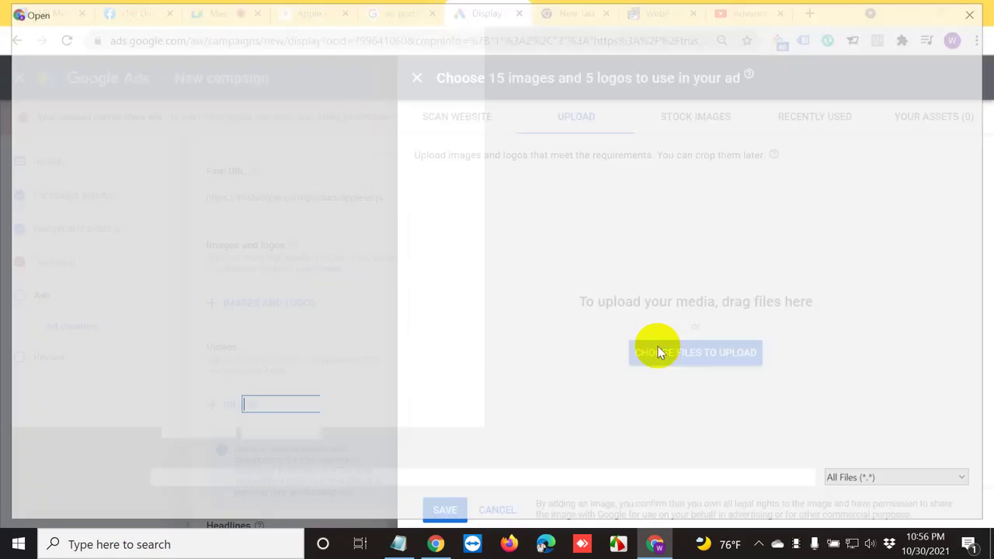
pyautogui.click(940, 505)
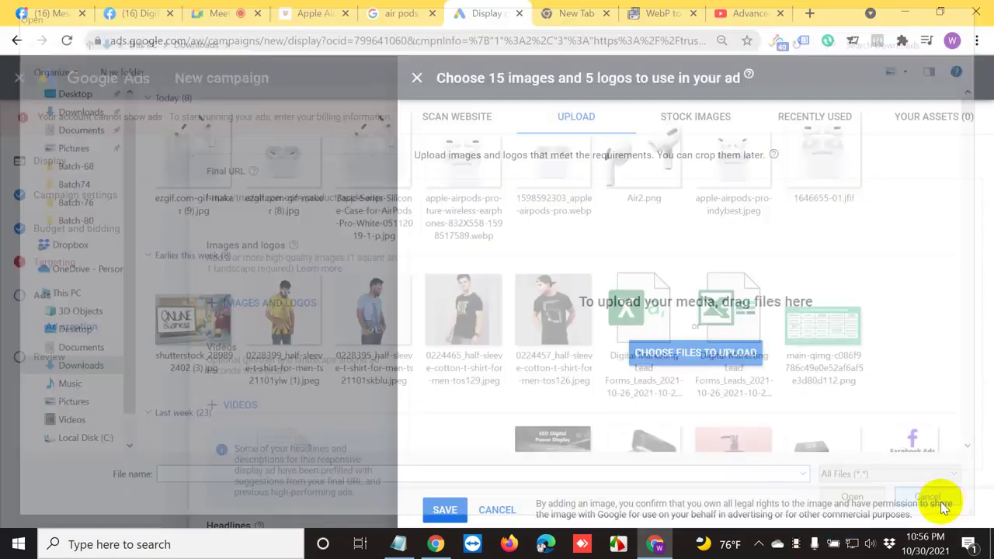
# Delete the two AirPods .webp files from the Downloads folder and upload the six remaining AirPods images to the ad.
pyautogui.click(680, 362)
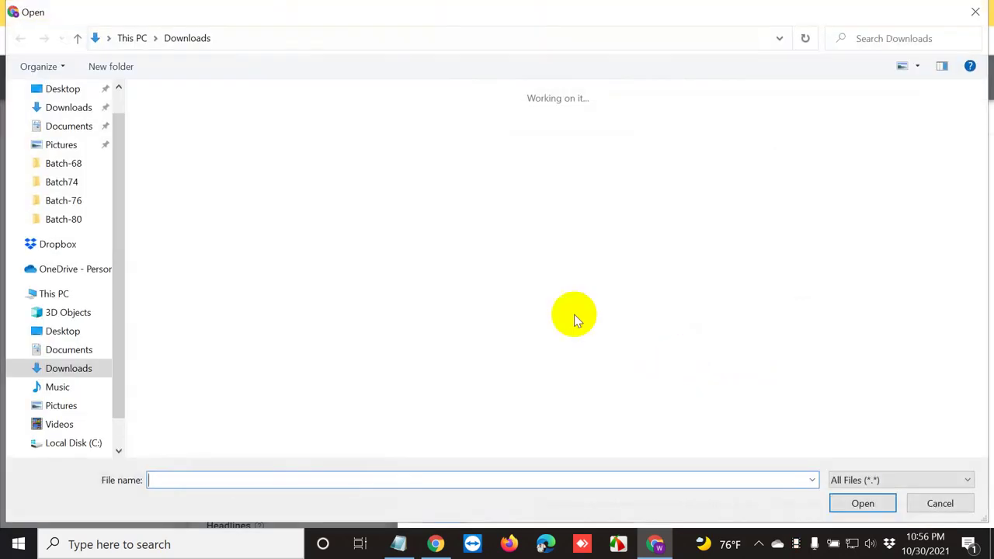
pyautogui.click(78, 108)
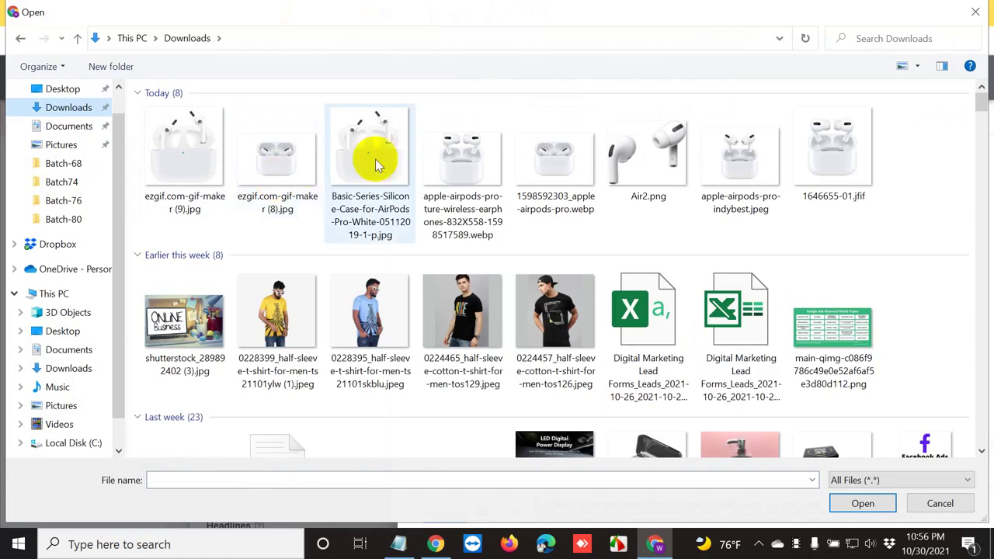
pyautogui.click(474, 176)
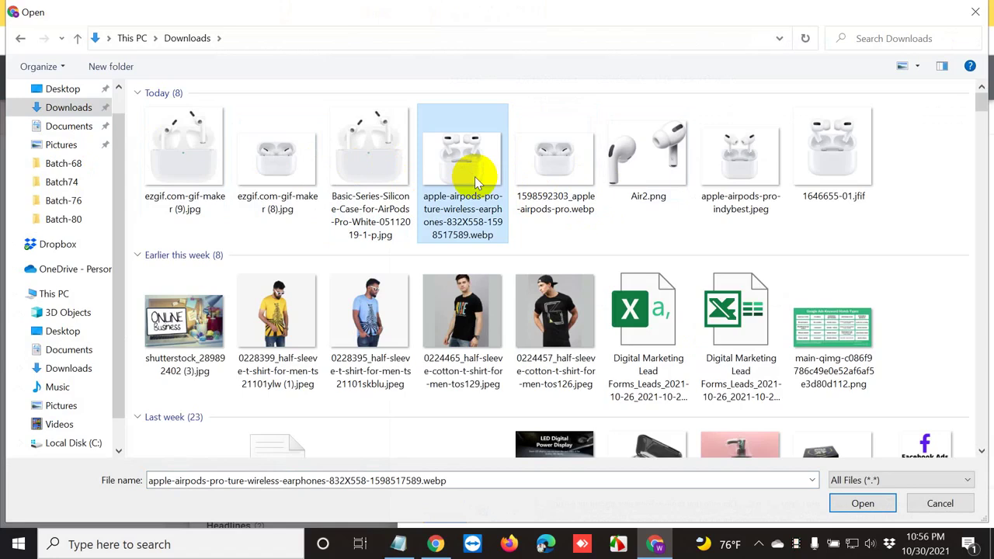
pyautogui.press('Delete')
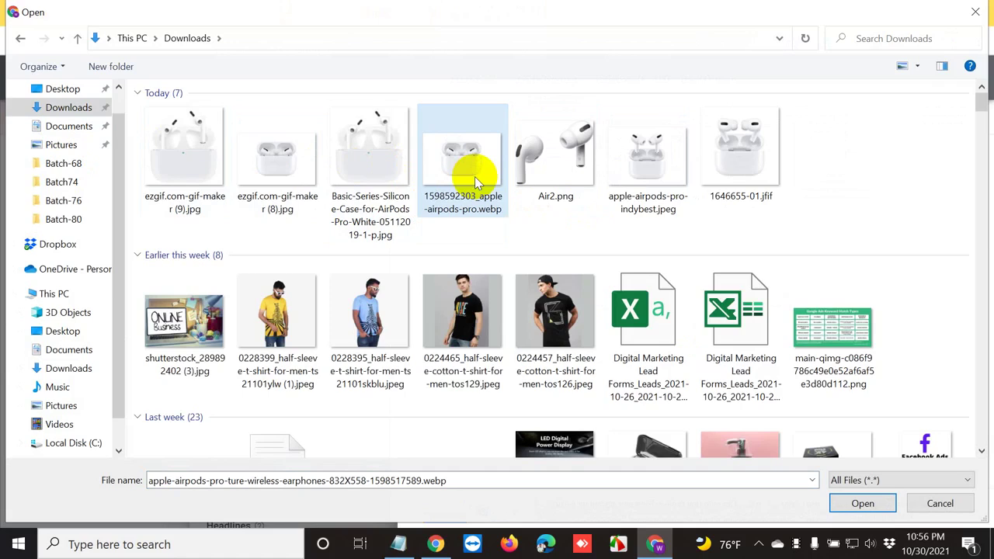
pyautogui.click(463, 137)
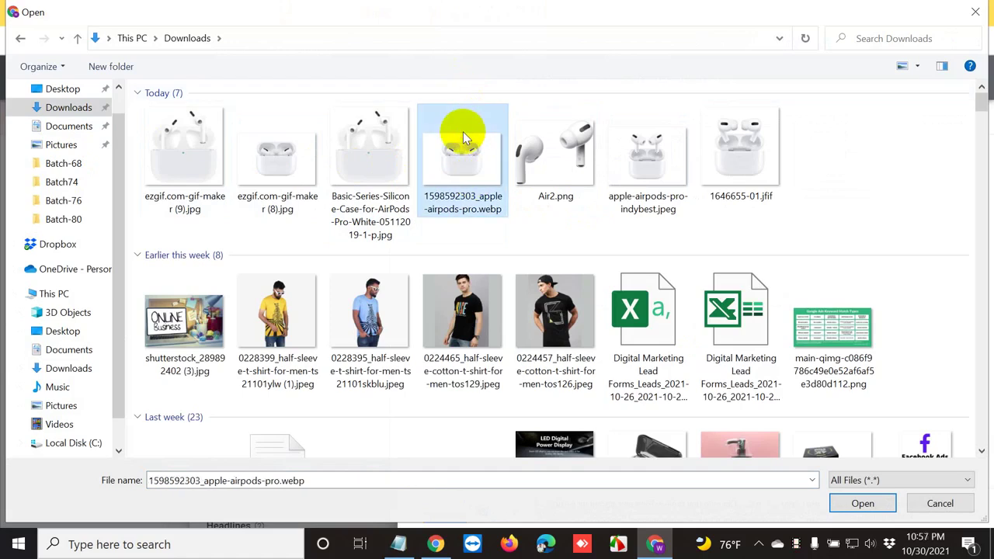
pyautogui.press('Delete')
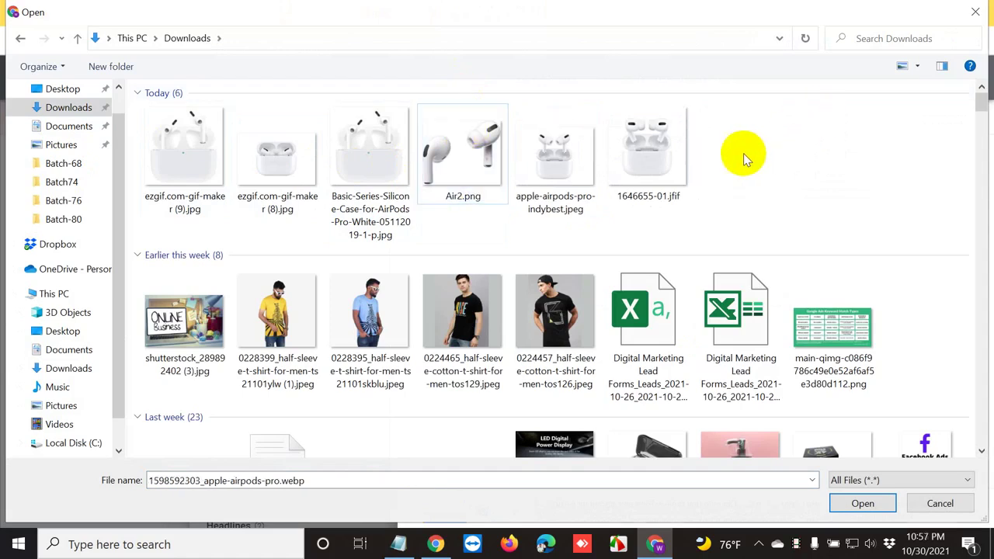
pyautogui.moveTo(744, 153); pyautogui.dragTo(186, 173)
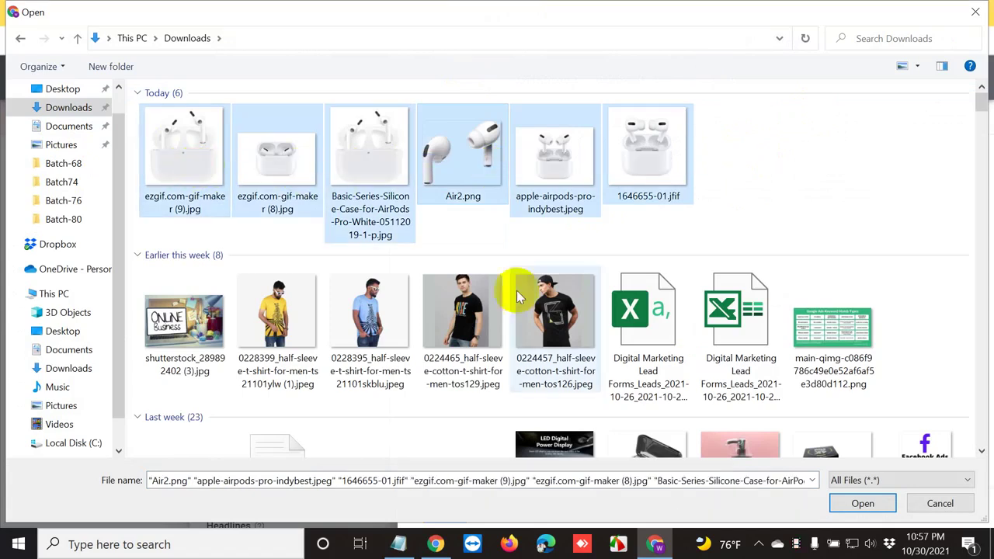
pyautogui.click(862, 503)
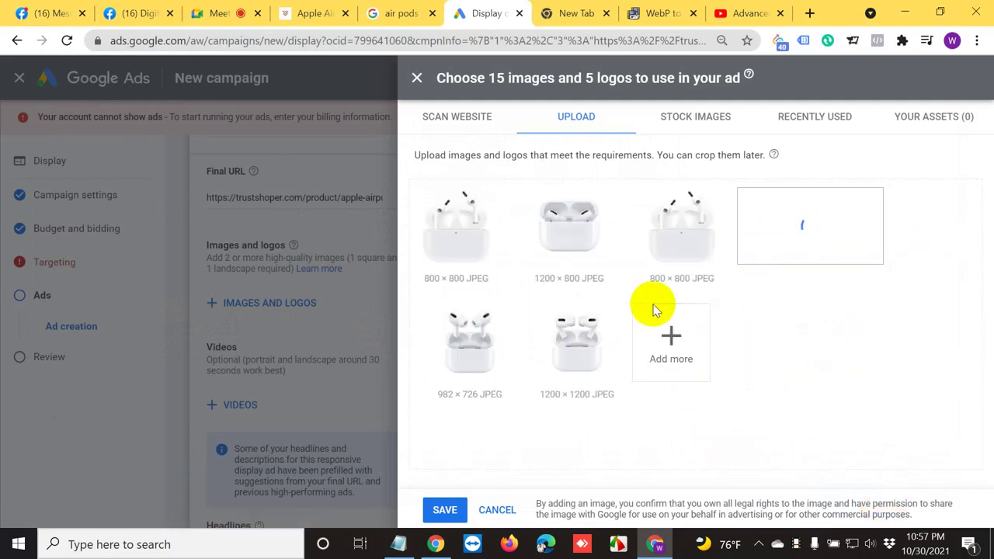
# Save the TrustShoper logo from the product page's header to Downloads as Screenshot_1 (3).png.
pyautogui.click(281, 11)
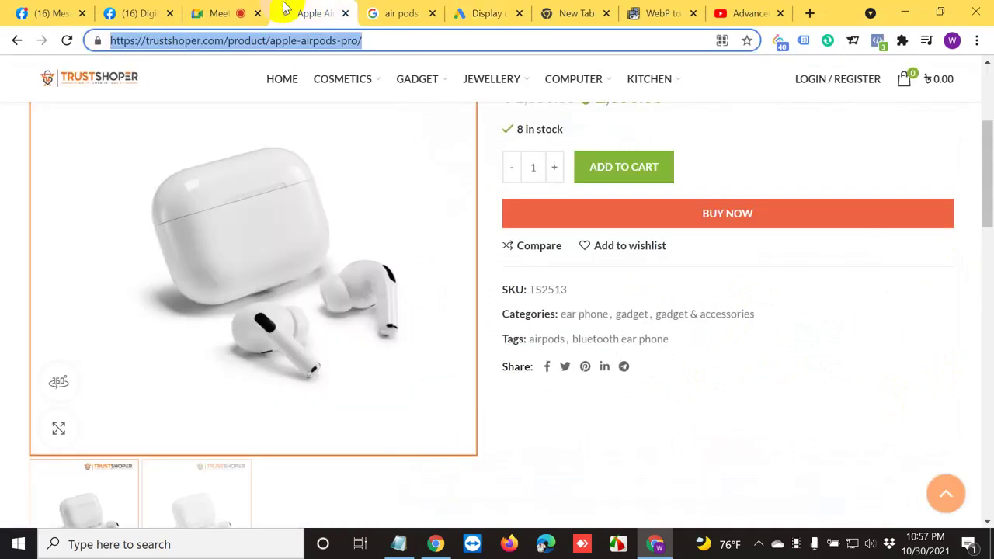
pyautogui.rightClick(78, 84)
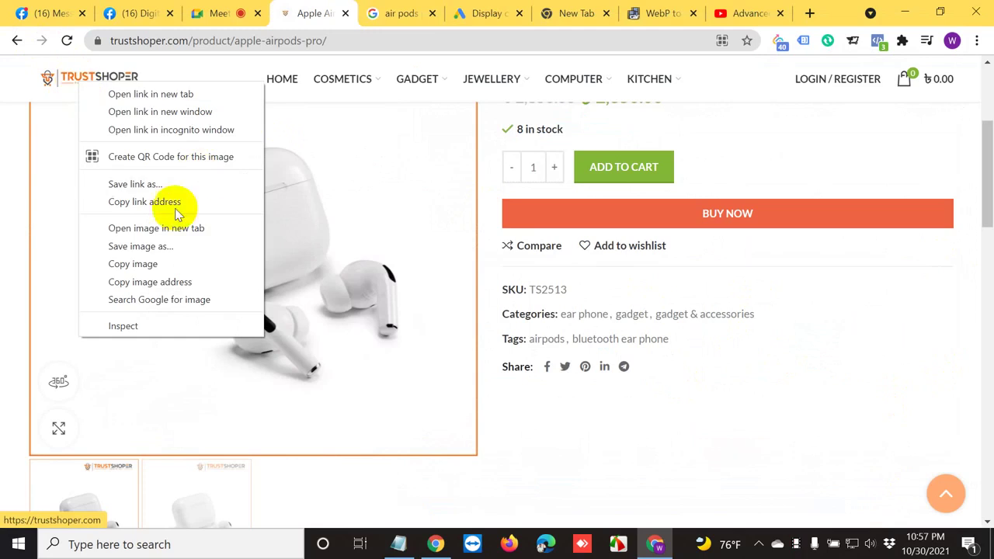
pyautogui.click(149, 247)
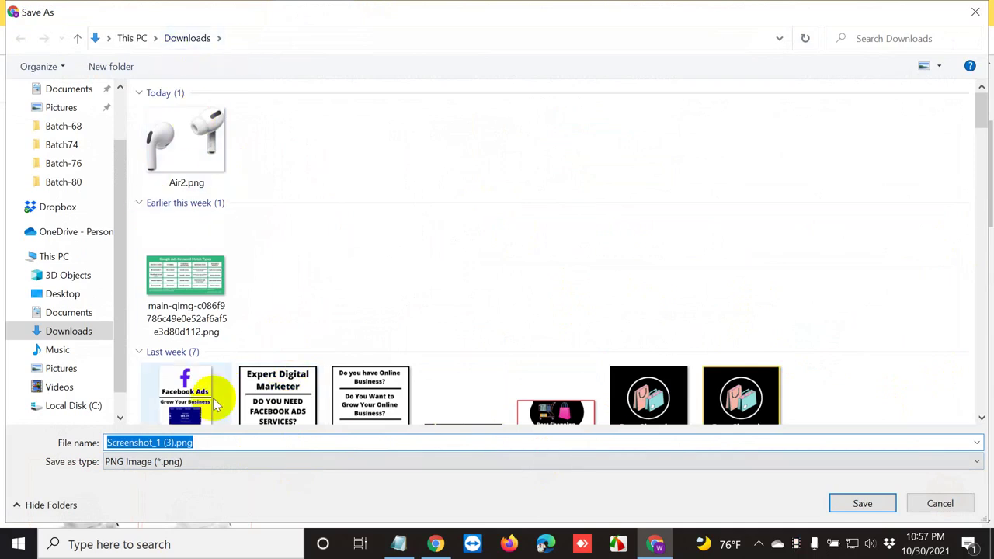
pyautogui.click(869, 504)
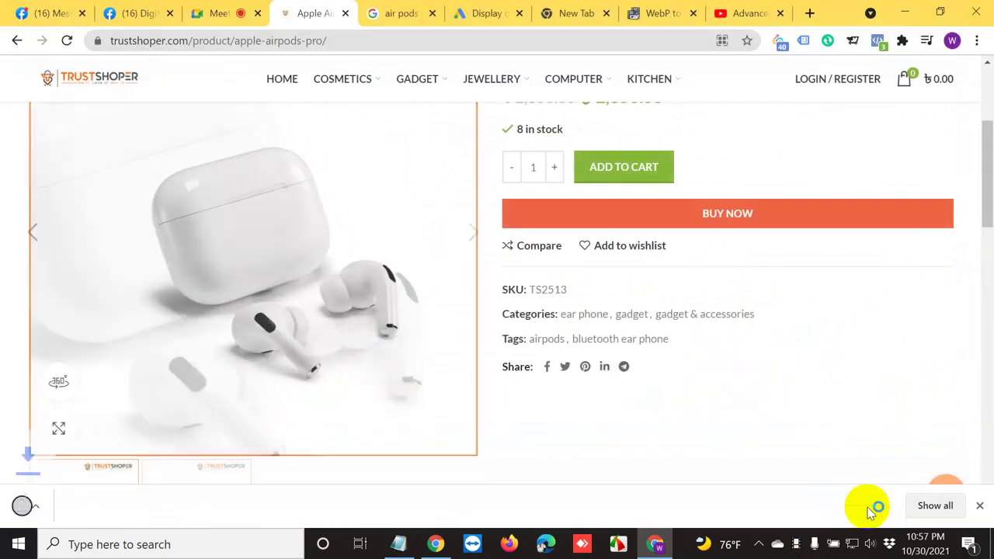
# Try to upload the logo file Screenshot_1 (3).png to the ad and check the image and logo size requirements.
pyautogui.click(462, 14)
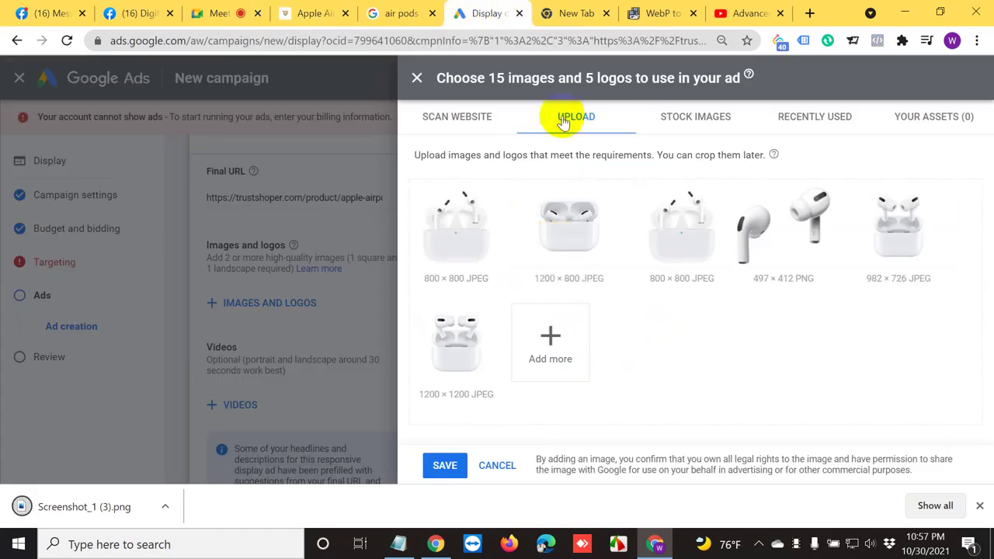
pyautogui.click(547, 325)
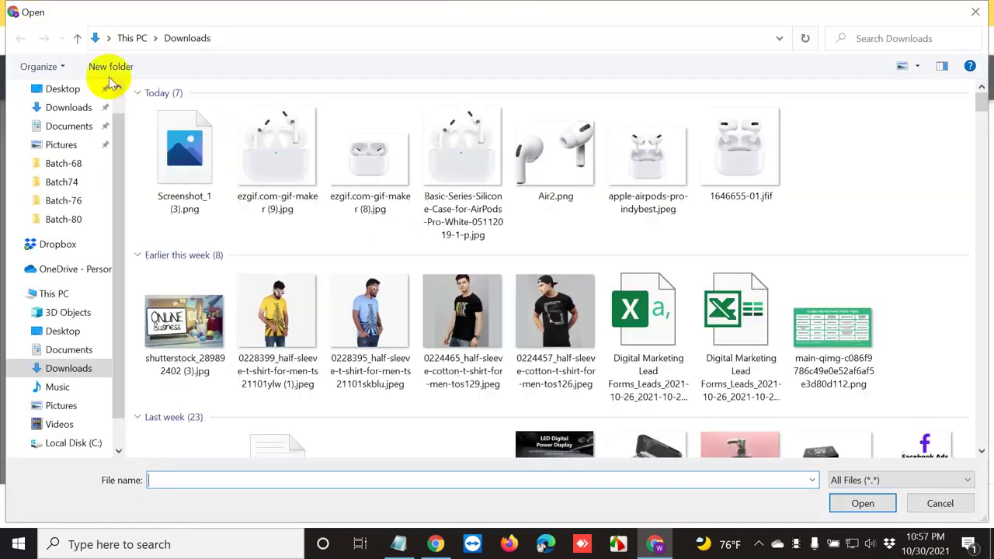
pyautogui.click(79, 108)
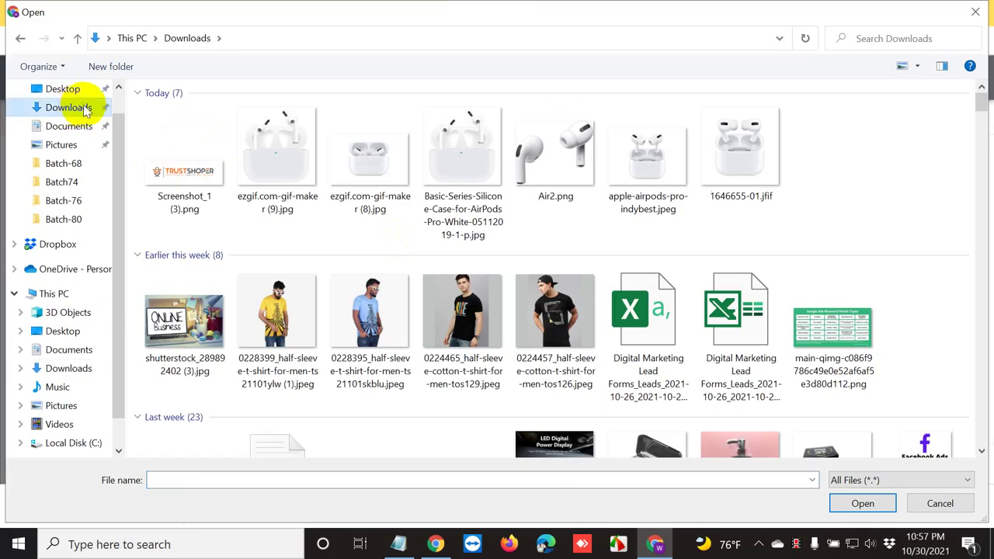
pyautogui.click(153, 199)
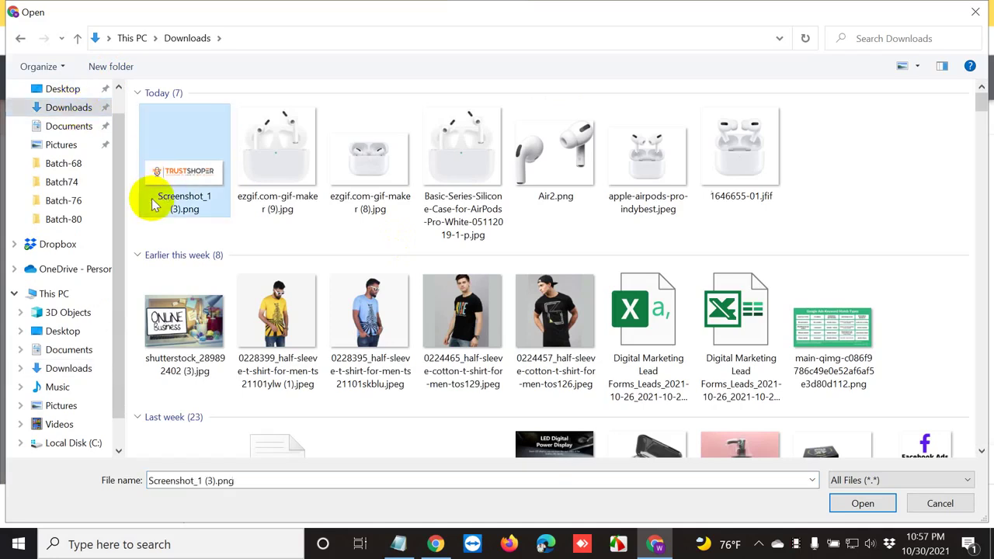
pyautogui.click(861, 502)
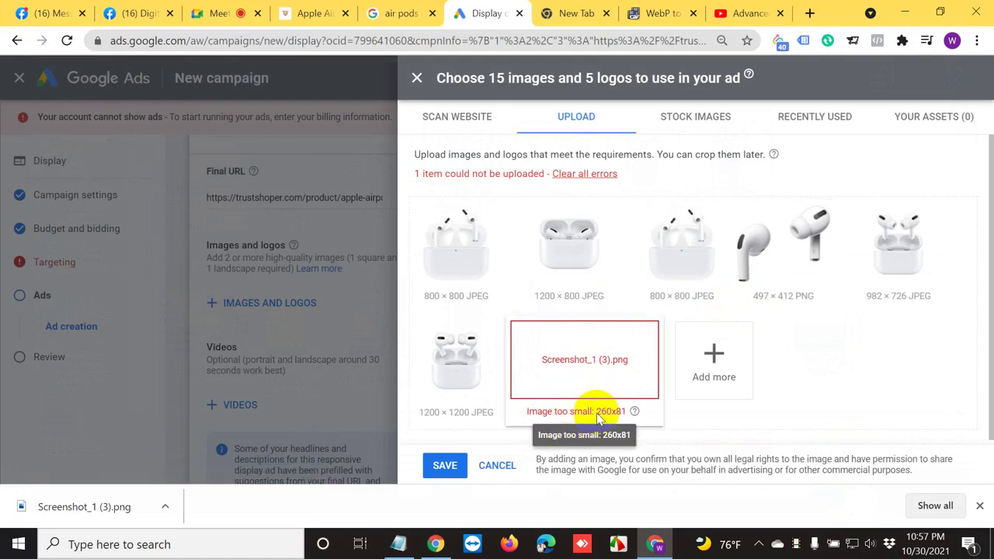
pyautogui.click(634, 413)
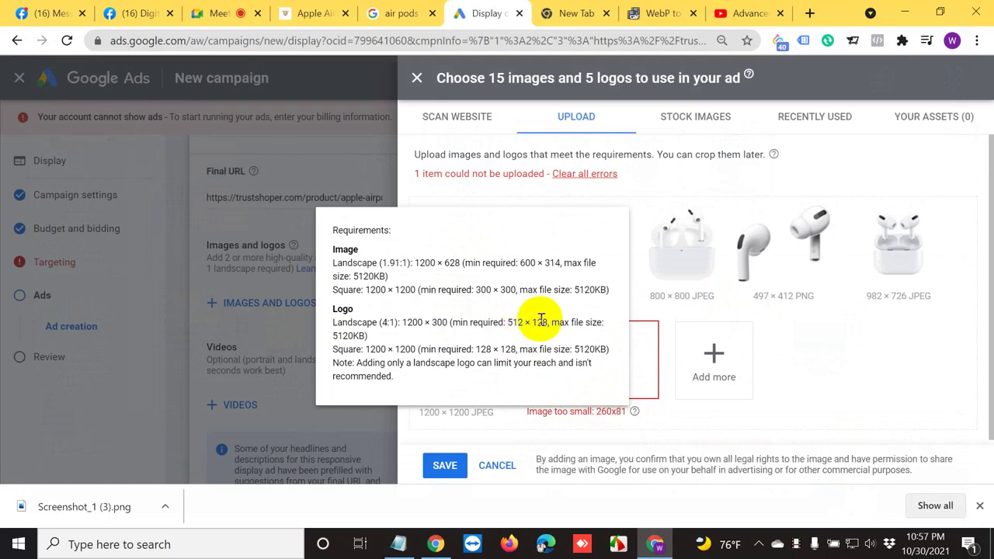
pyautogui.click(635, 411)
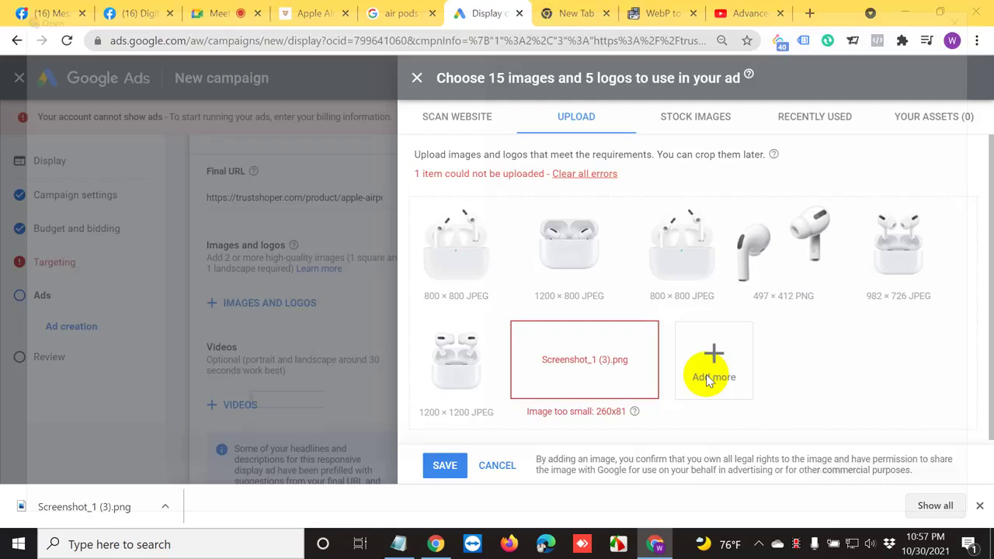
# Open the logo file Screenshot_1 (3).png from the Downloads folder for editing in Paint.
pyautogui.click(708, 377)
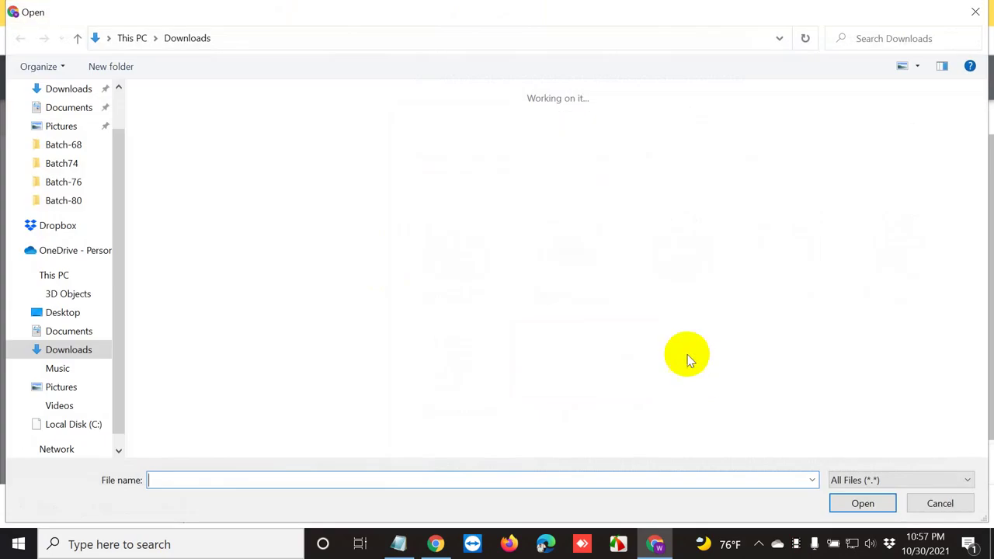
pyautogui.click(177, 194)
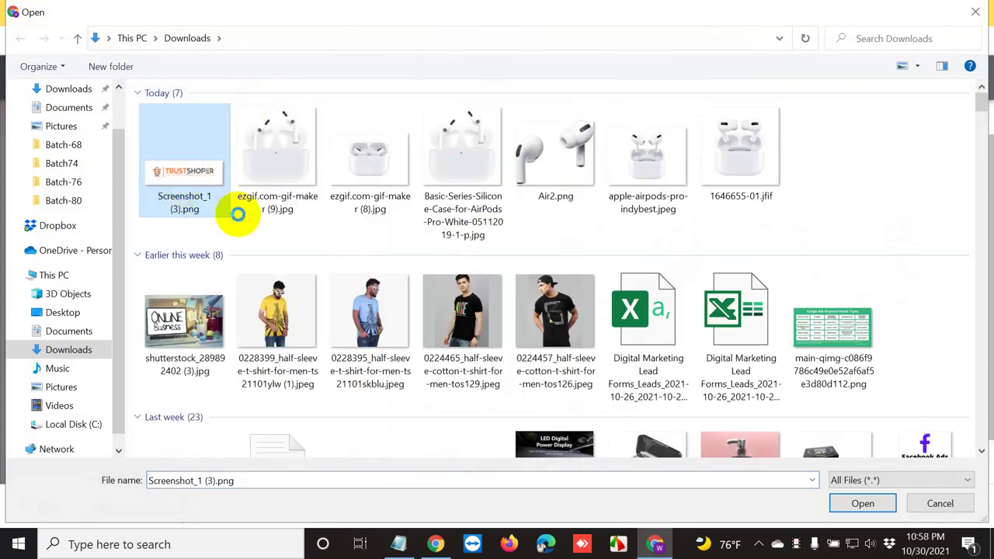
pyautogui.rightClick(227, 206)
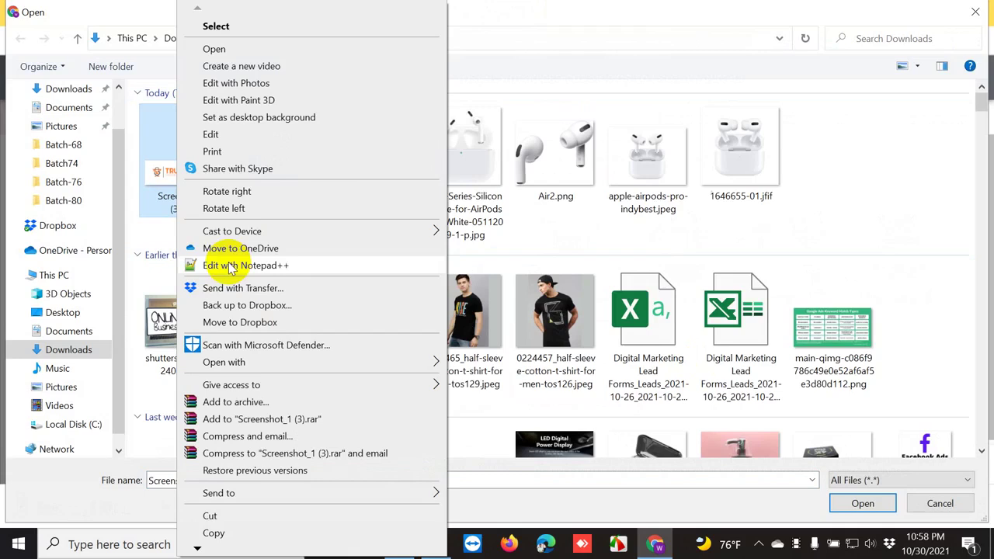
pyautogui.click(337, 138)
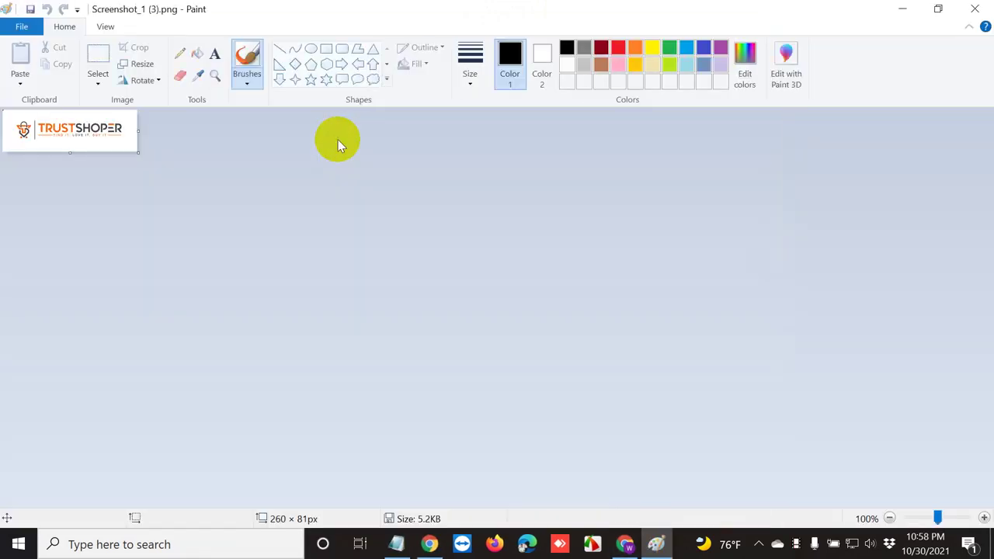
# Resize the logo to 512 × 128 pixels without maintaining the aspect ratio, save it and close Paint.
pyautogui.click(144, 65)
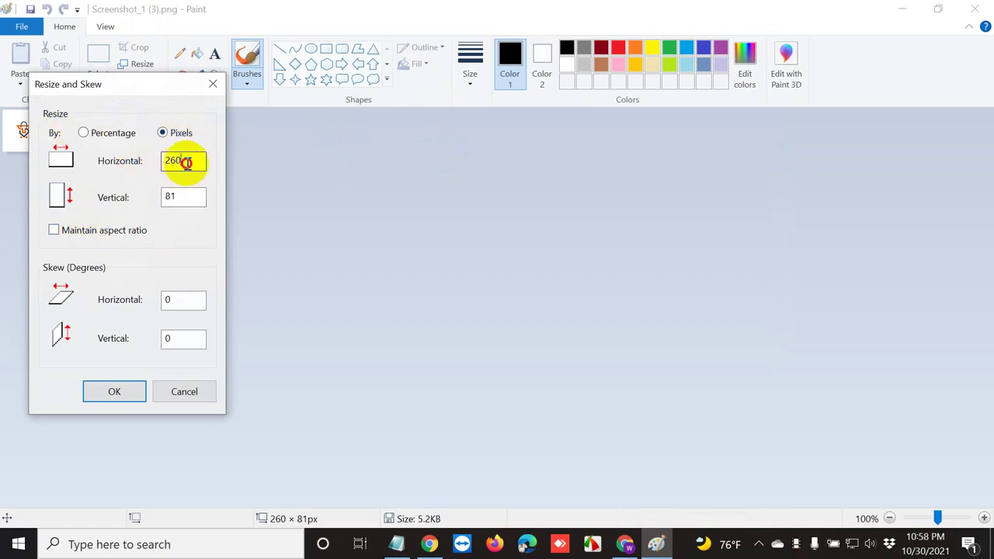
pyautogui.moveTo(186, 164); pyautogui.dragTo(107, 163)
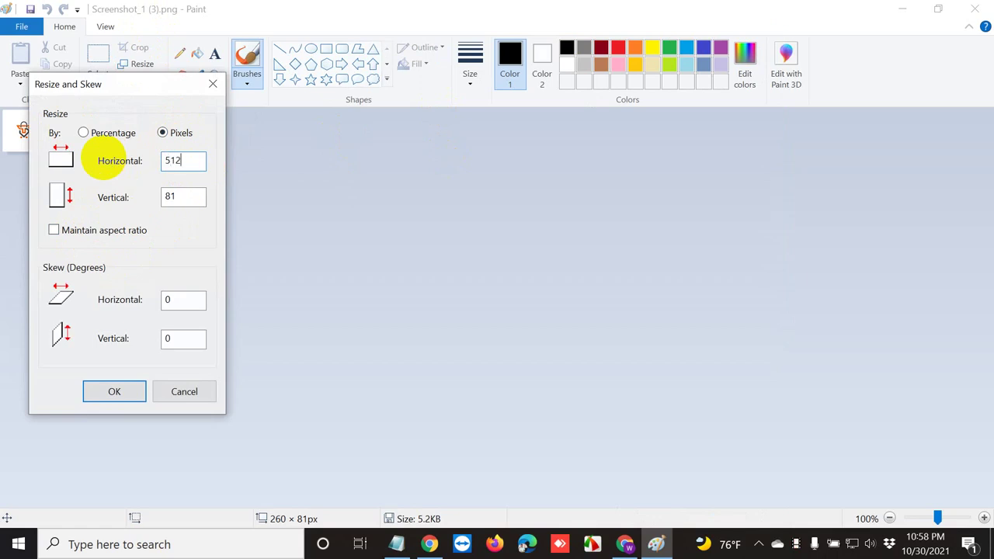
pyautogui.moveTo(195, 196); pyautogui.dragTo(143, 195)
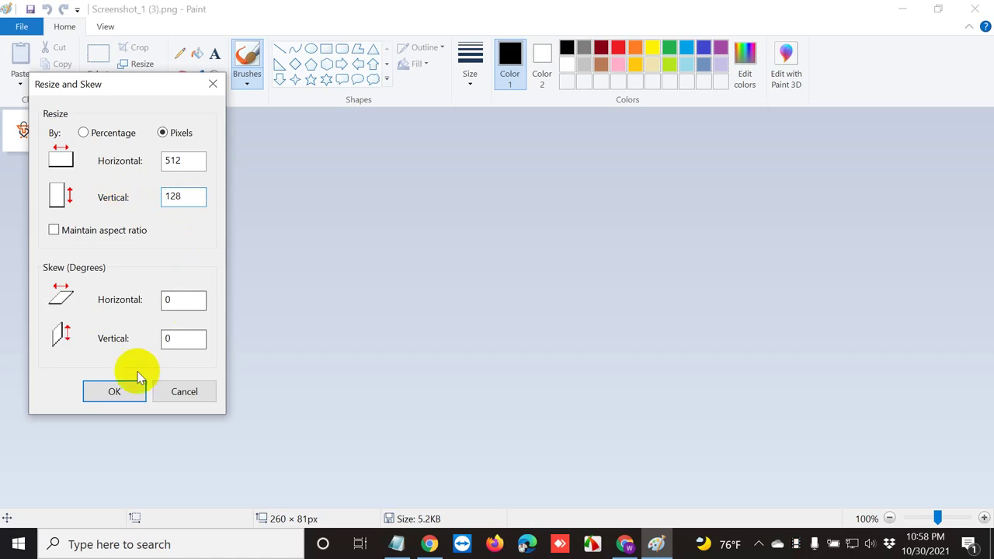
pyautogui.click(127, 393)
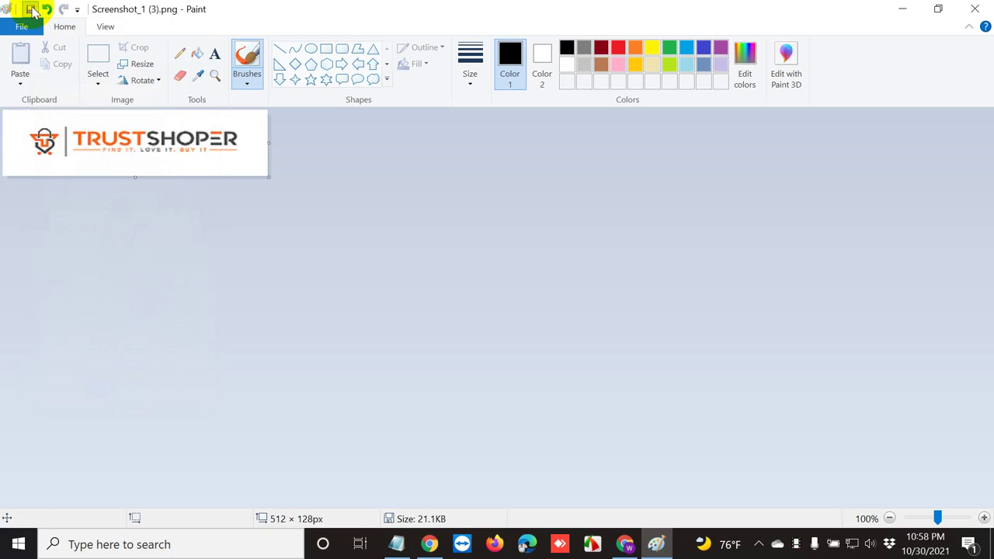
pyautogui.click(983, 8)
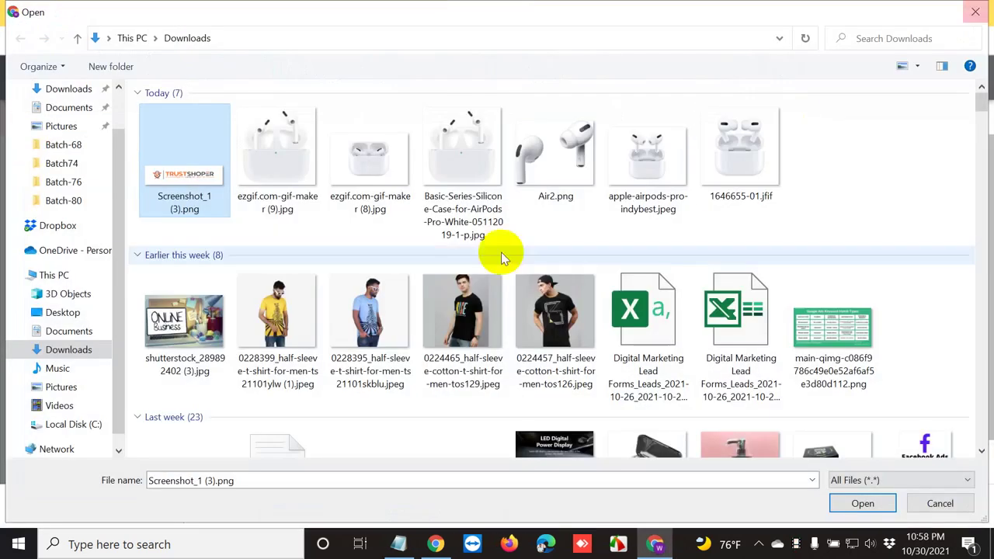
# Refresh the Downloads folder and upload the resized logo Screenshot_1 (3).png to the ad.
pyautogui.rightClick(825, 180)
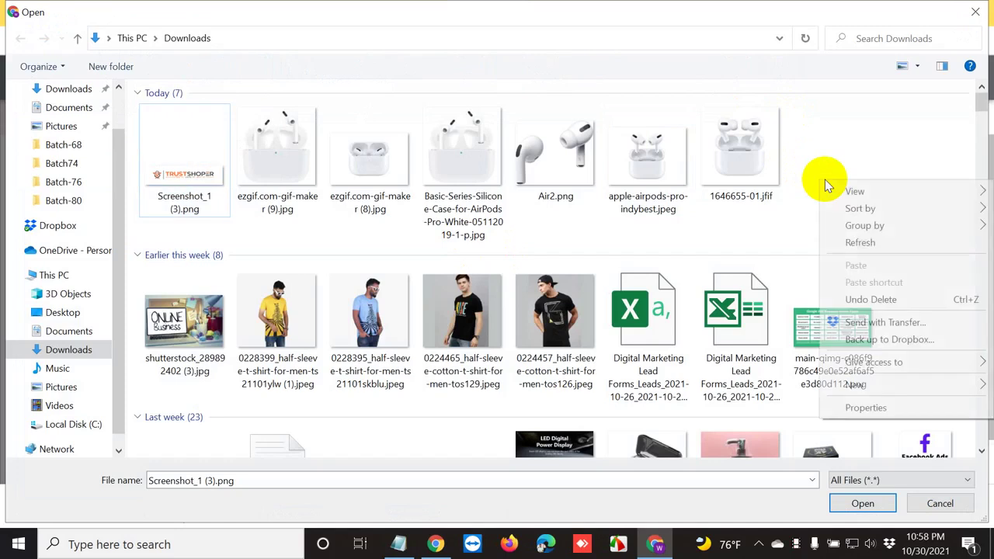
pyautogui.click(881, 243)
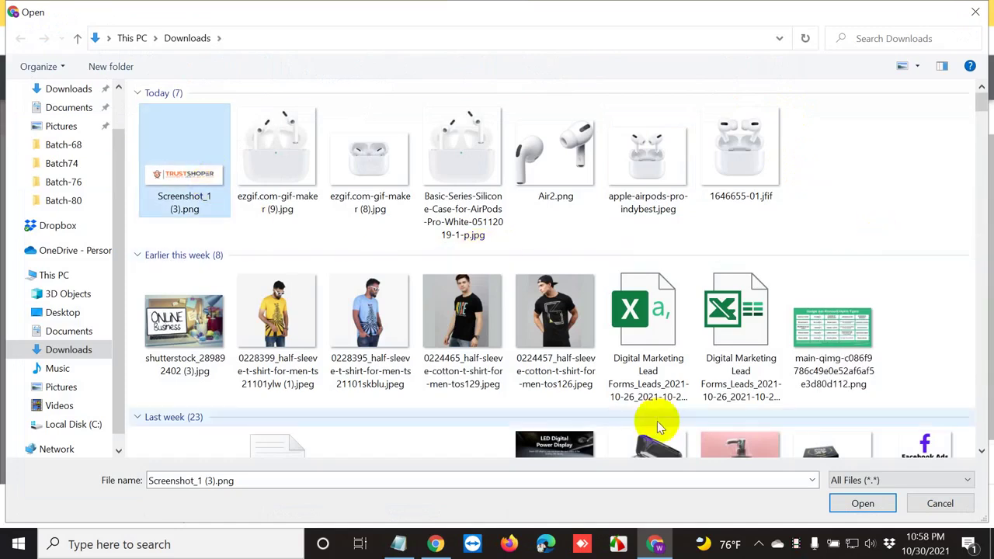
pyautogui.click(858, 504)
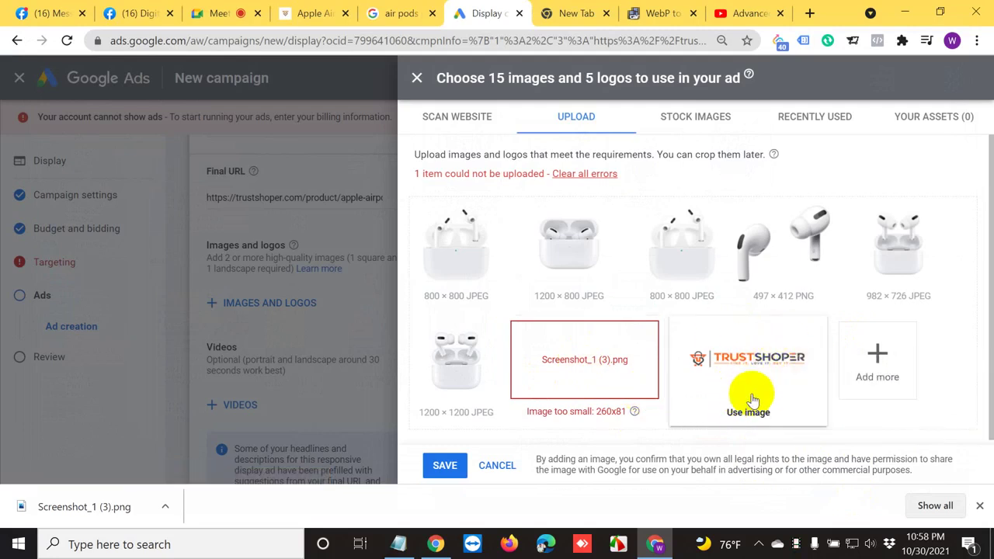
# Use the TrustShoper image as a logo in 4:1 and 1:1 ratios, with the square crop framing the bag emblem.
pyautogui.click(747, 379)
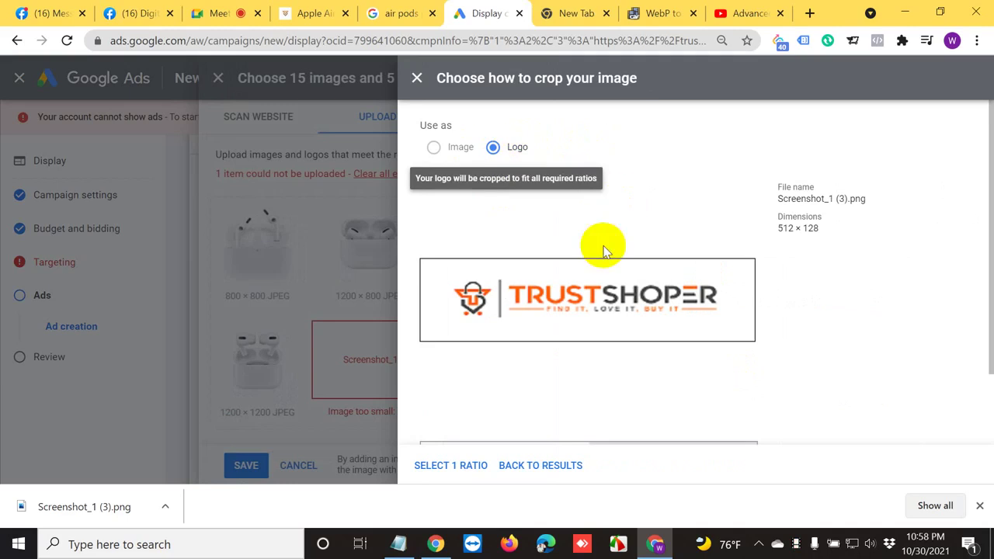
pyautogui.scroll(-2, 604, 245)
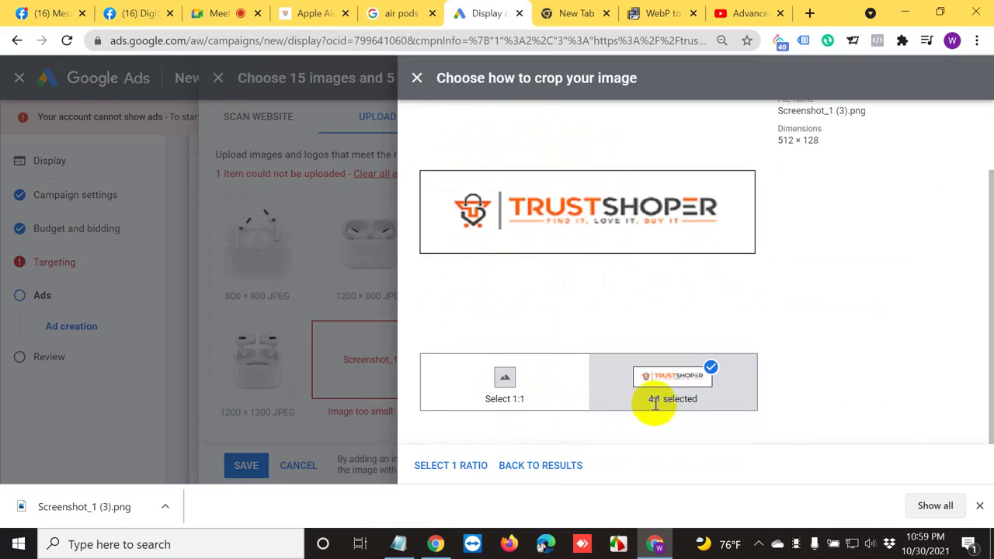
pyautogui.click(507, 380)
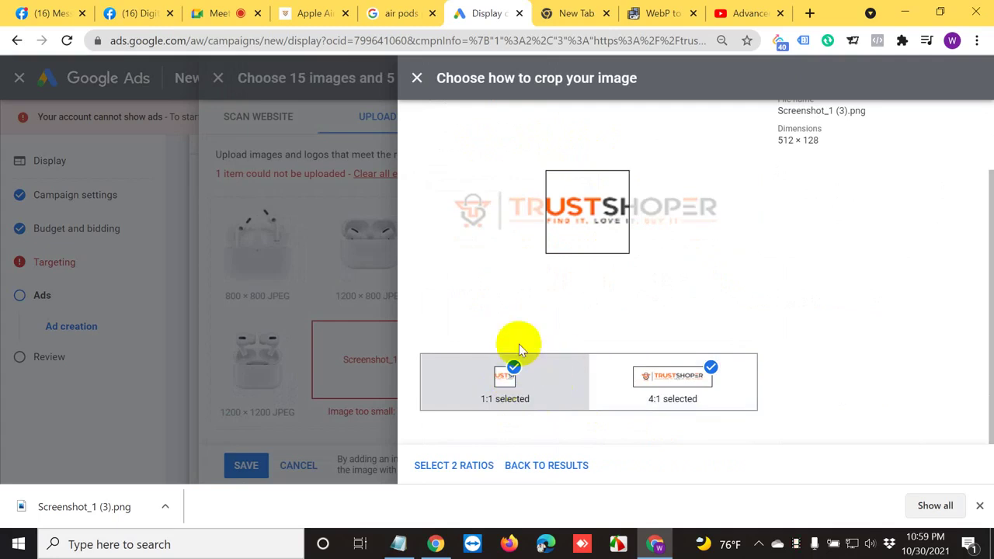
pyautogui.moveTo(588, 210); pyautogui.dragTo(455, 220)
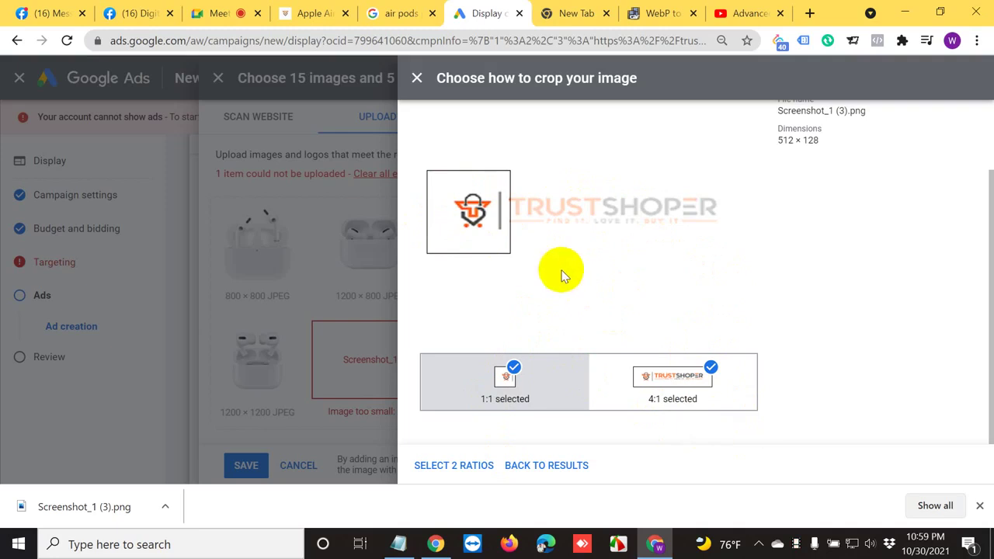
pyautogui.click(455, 468)
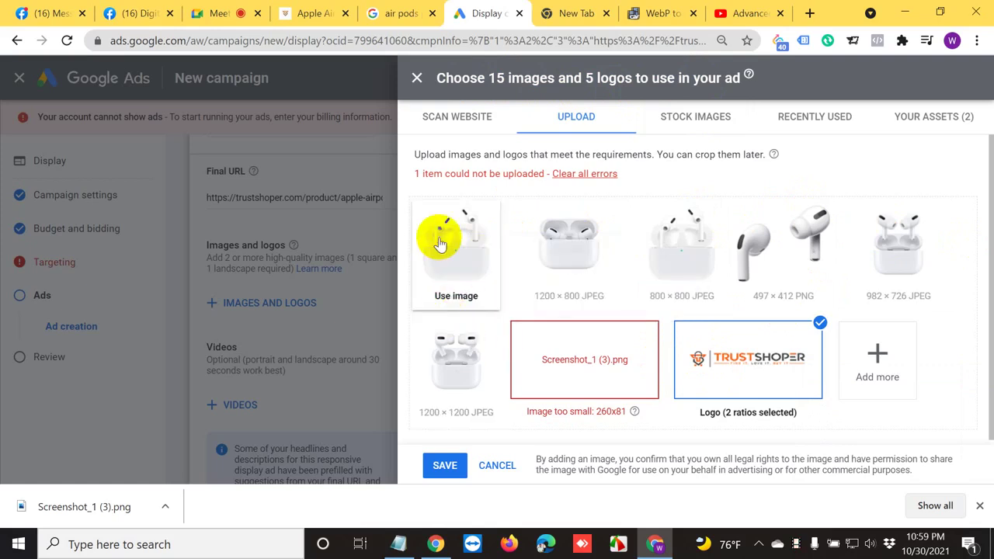
# Add a 1.91:1 crop to the first AirPods image, ezgif.com-gif-maker (9).jpg, and move it up over the earbuds.
pyautogui.click(451, 245)
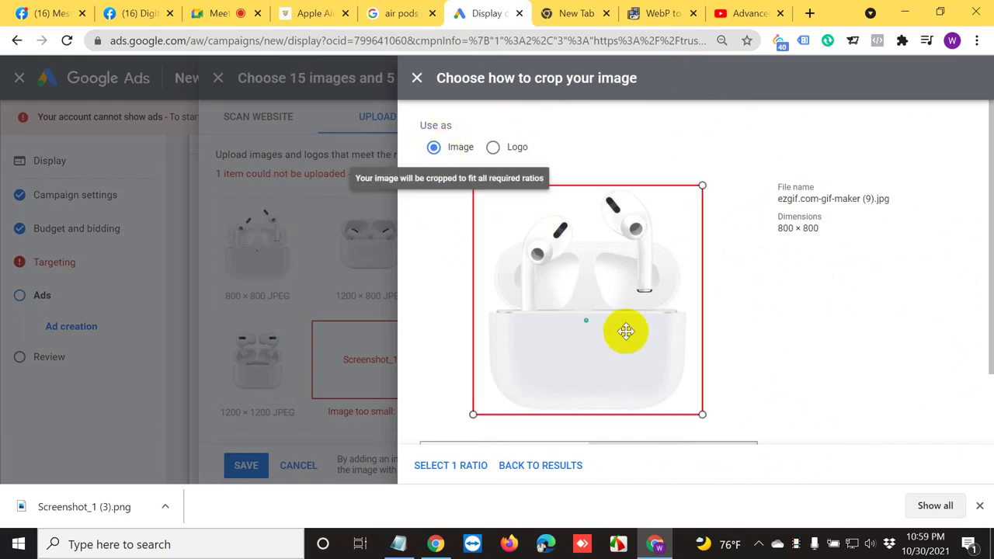
pyautogui.scroll(-1, 644, 332)
pyautogui.click(506, 392)
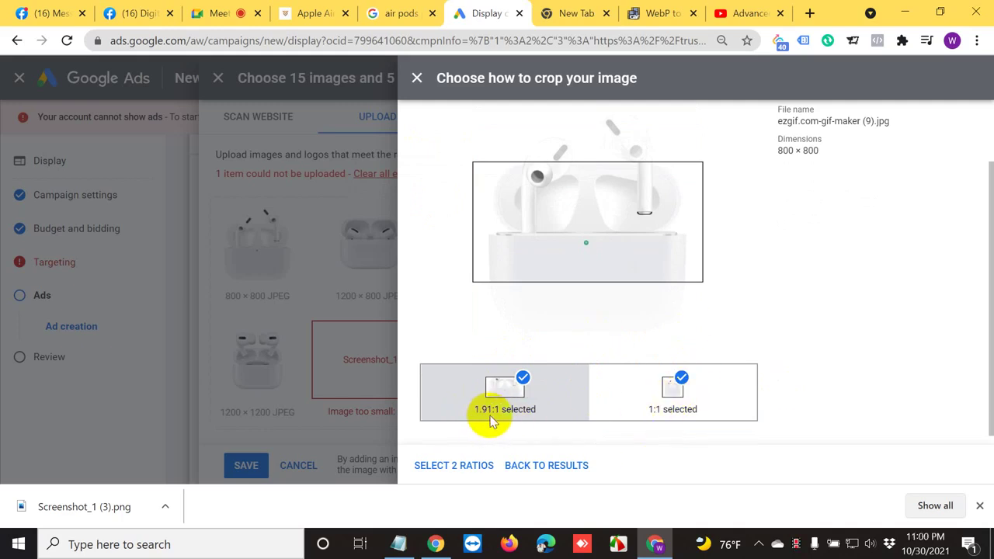
pyautogui.scroll(2, 616, 429)
pyautogui.moveTo(590, 311); pyautogui.dragTo(598, 258)
pyautogui.scroll(-2, 517, 386)
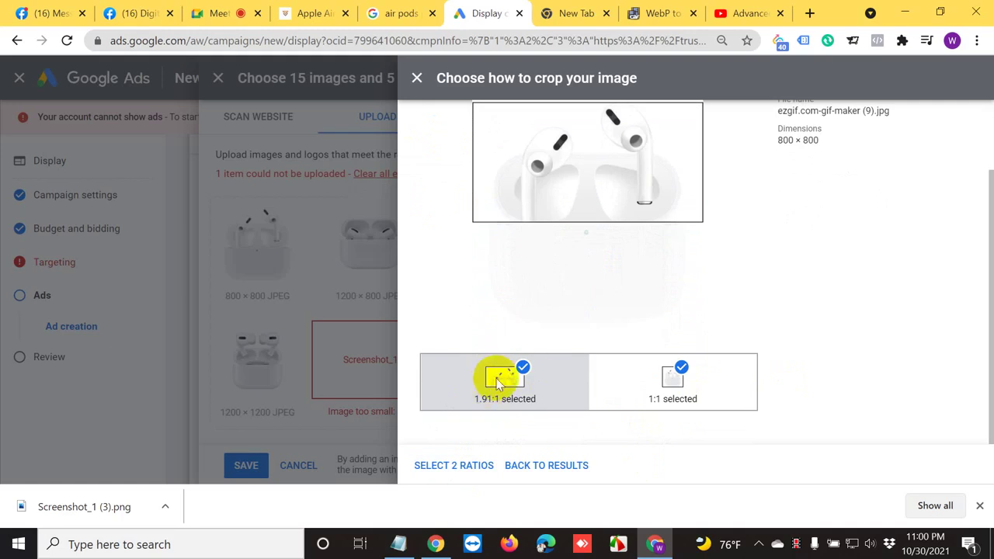
pyautogui.scroll(2, 495, 392)
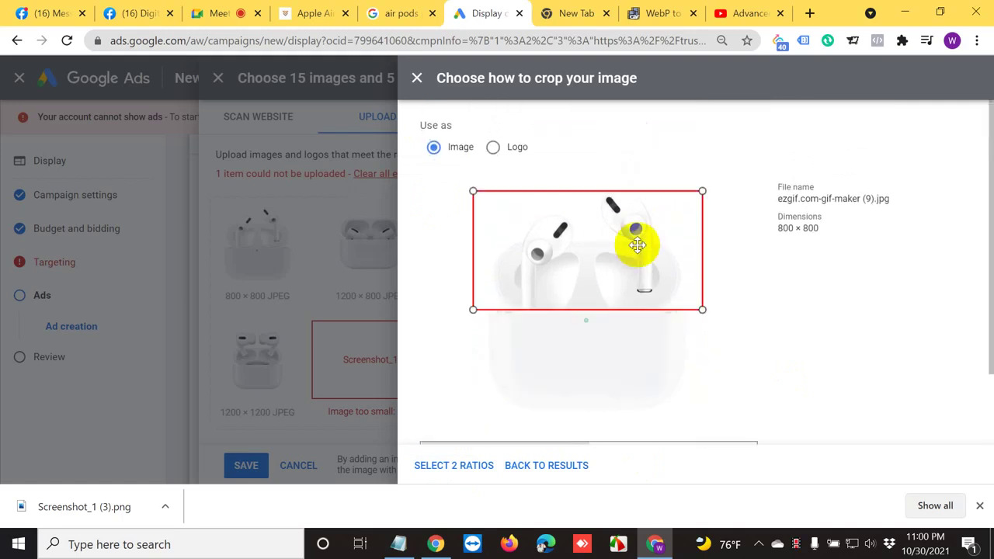
pyautogui.scroll(-2, 655, 340)
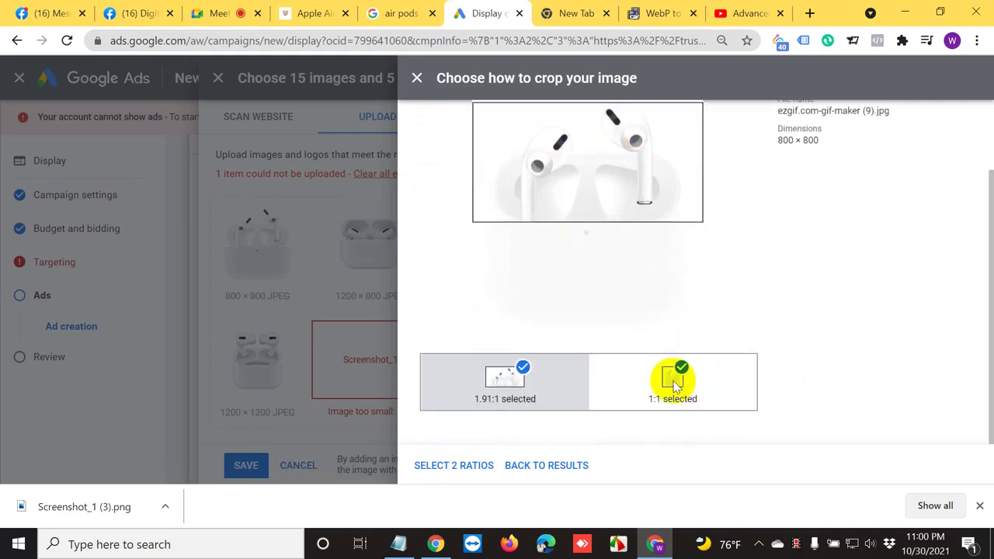
# Check the 1:1 and 1.91:1 crops of ezgif.com-gif-maker (9).jpg and add the image in both ratios.
pyautogui.click(673, 378)
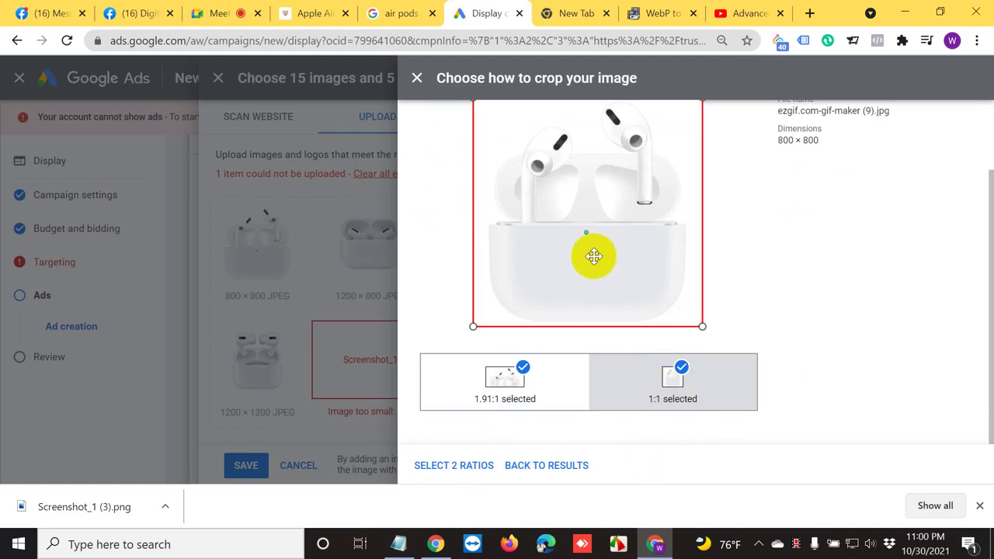
pyautogui.scroll(1, 575, 348)
pyautogui.scroll(-1, 575, 365)
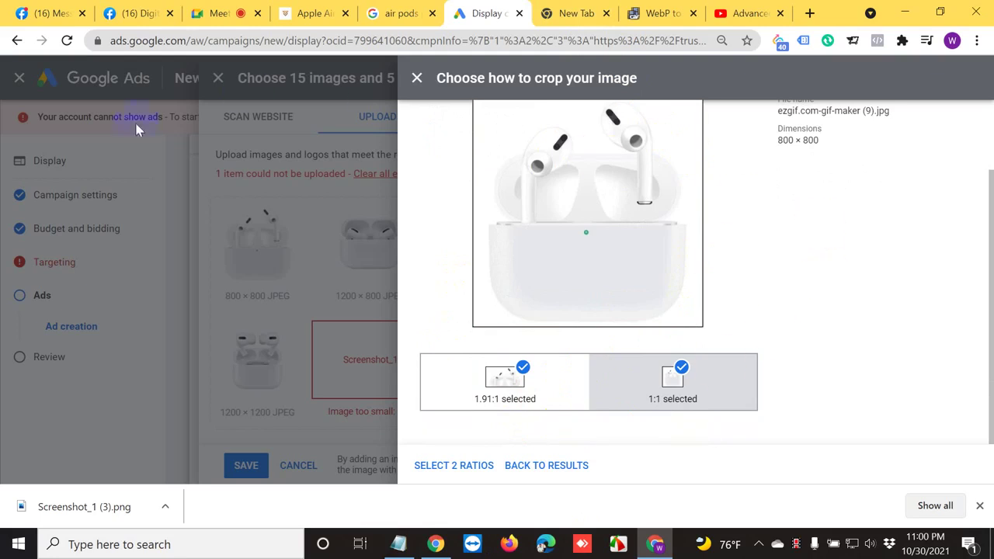
pyautogui.click(310, 12)
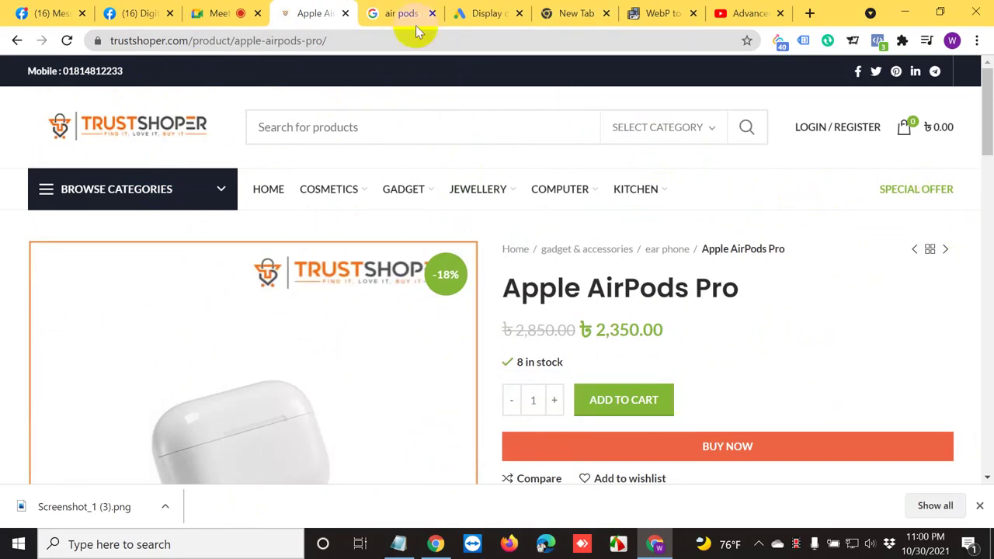
pyautogui.click(466, 13)
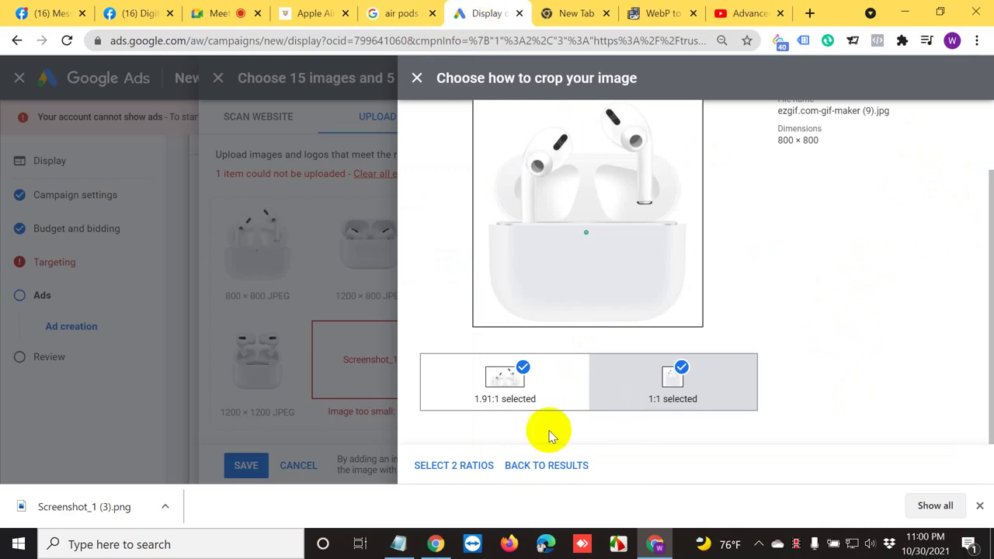
pyautogui.click(496, 379)
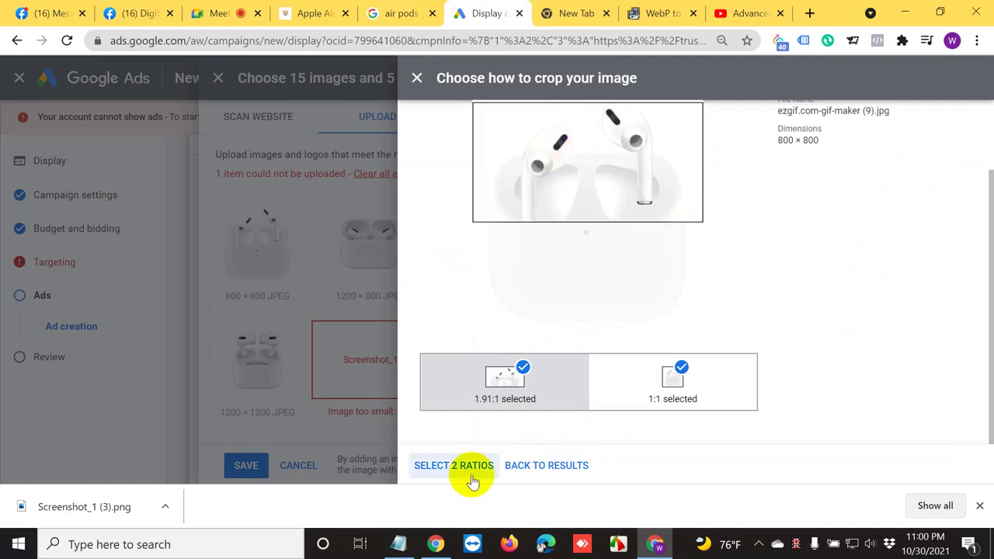
pyautogui.click(443, 468)
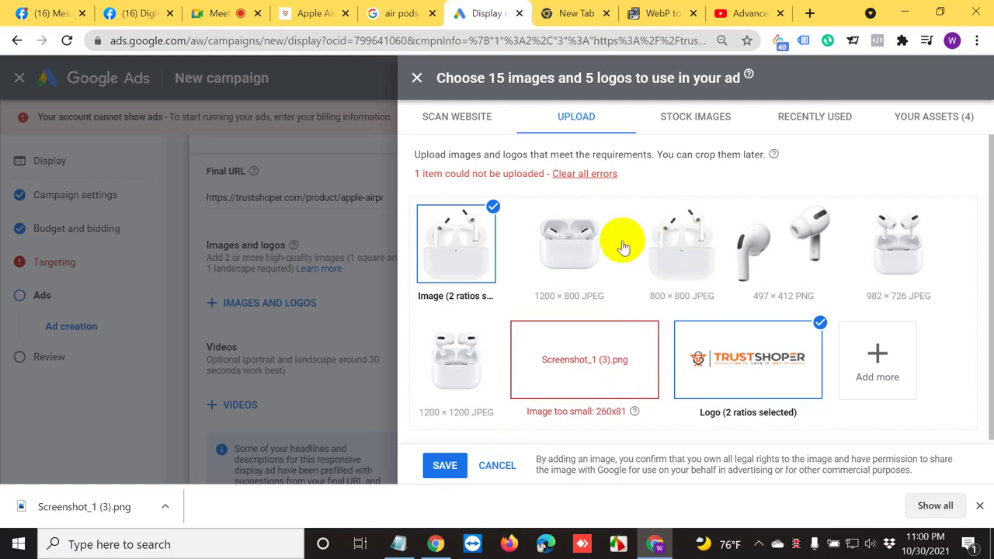
# Add the 1200 × 800 image ezgif.com-gif-maker (8).jpg to the ad in its default 1.91:1 and 1:1 crops.
pyautogui.click(572, 233)
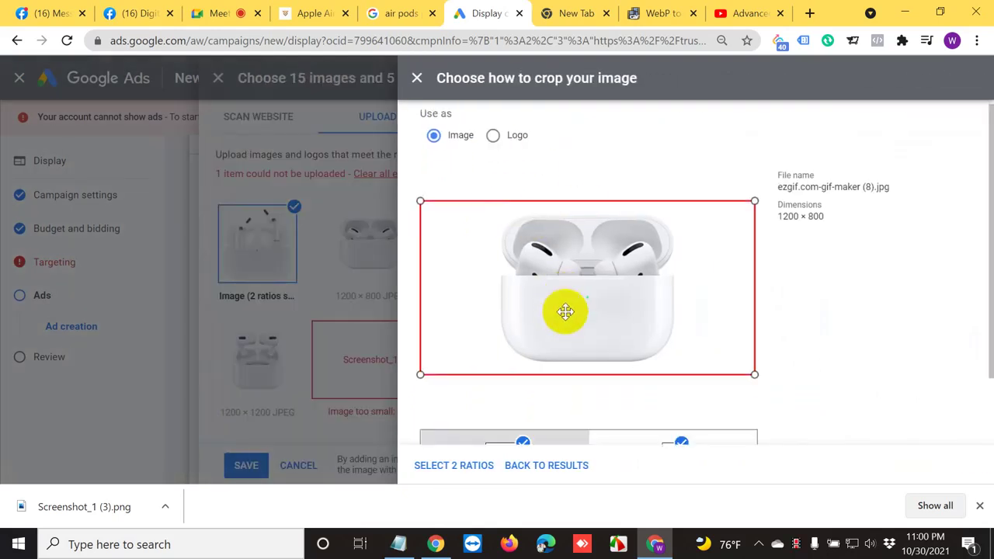
pyautogui.scroll(-2, 570, 326)
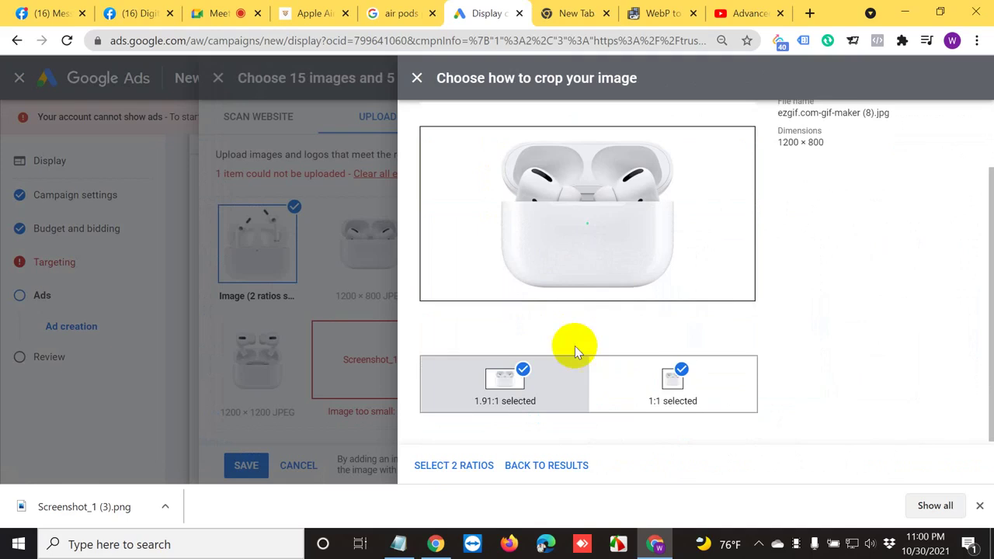
pyautogui.click(456, 470)
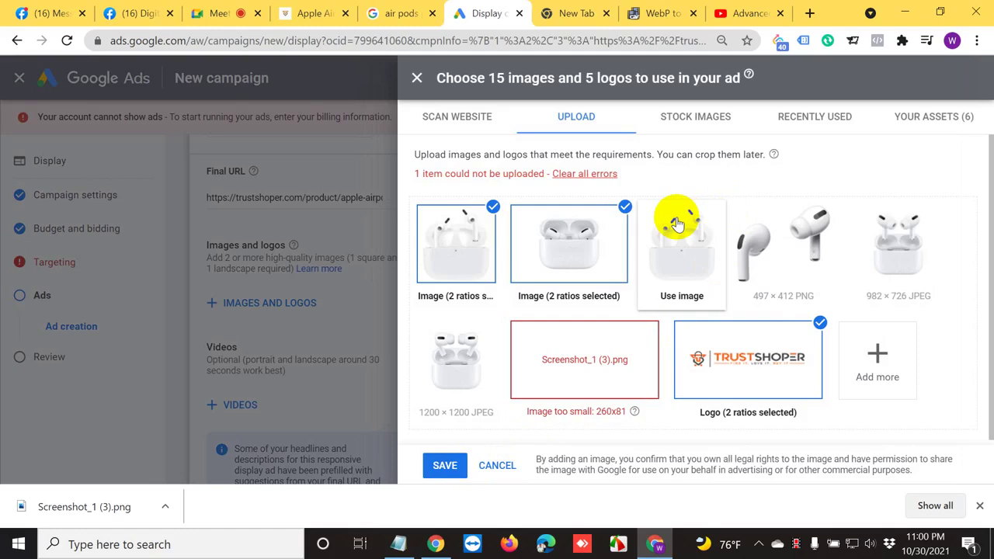
# Add the second 800 × 800 AirPods image in 1:1 and 1.91:1 ratios, with the landscape crop moved up over the earbuds.
pyautogui.doubleClick(682, 259)
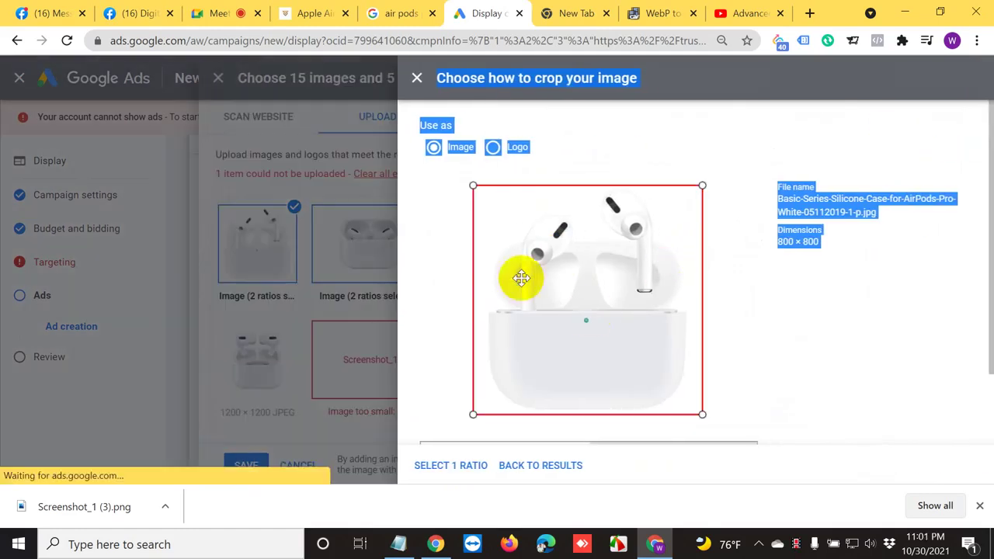
pyautogui.click(592, 145)
pyautogui.scroll(-2, 552, 415)
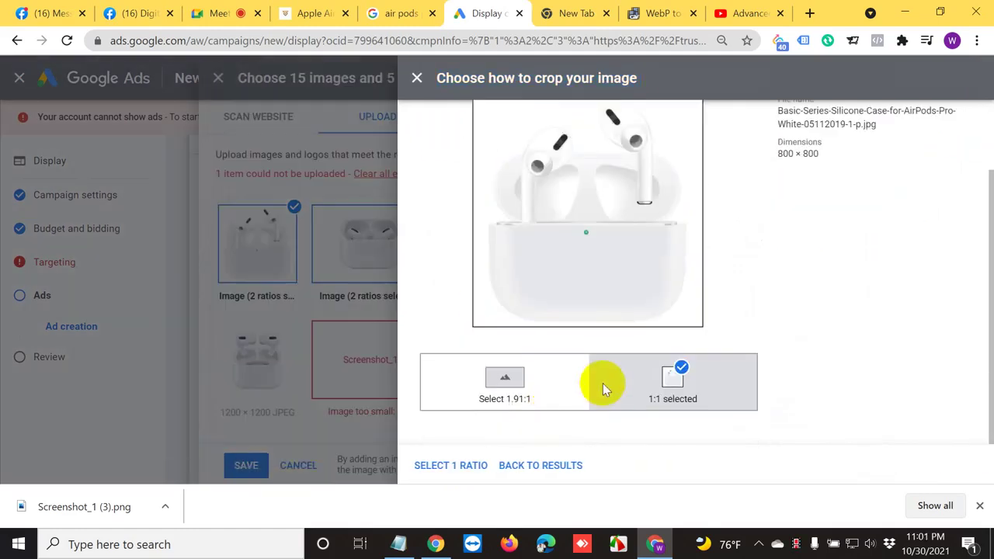
pyautogui.click(505, 381)
pyautogui.moveTo(610, 230); pyautogui.dragTo(604, 163)
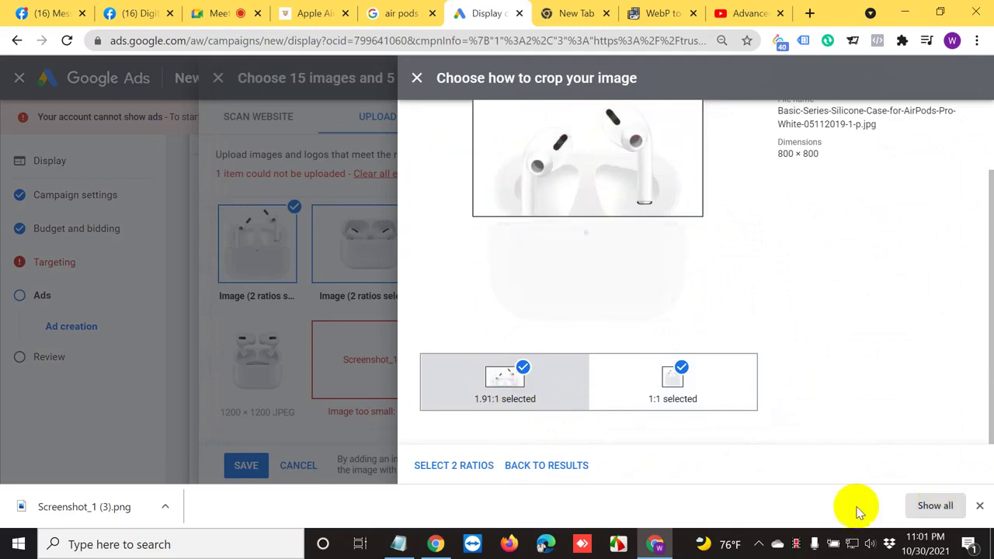
pyautogui.click(459, 464)
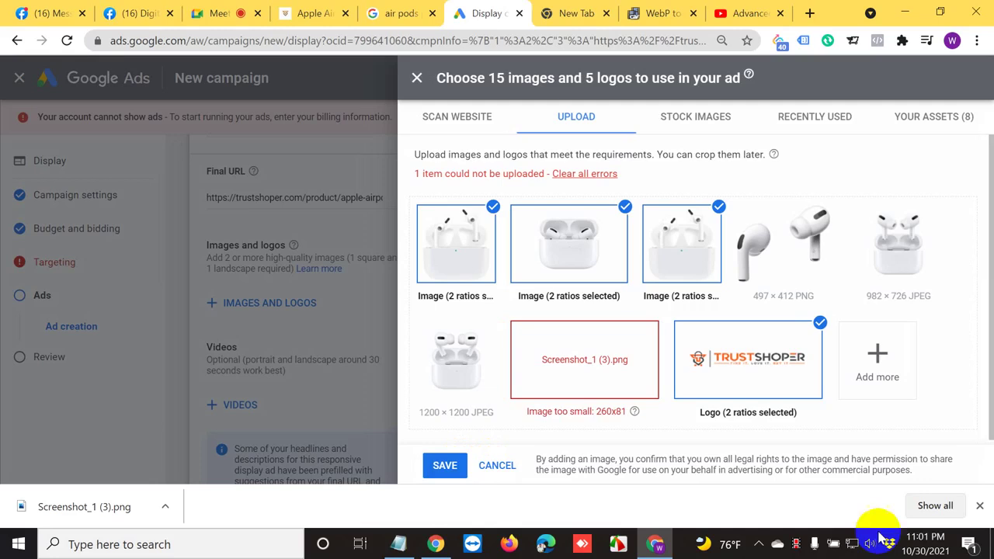
# Add the 497 × 412 image Air2.png in 1:1 ratio, with the square crop moved left to cover the whole left earbud.
pyautogui.click(980, 505)
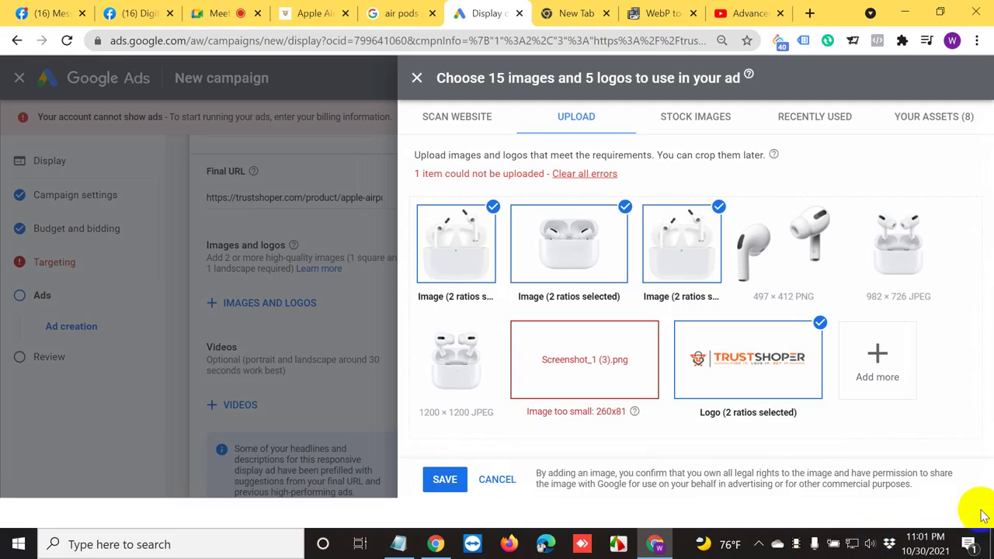
pyautogui.click(809, 247)
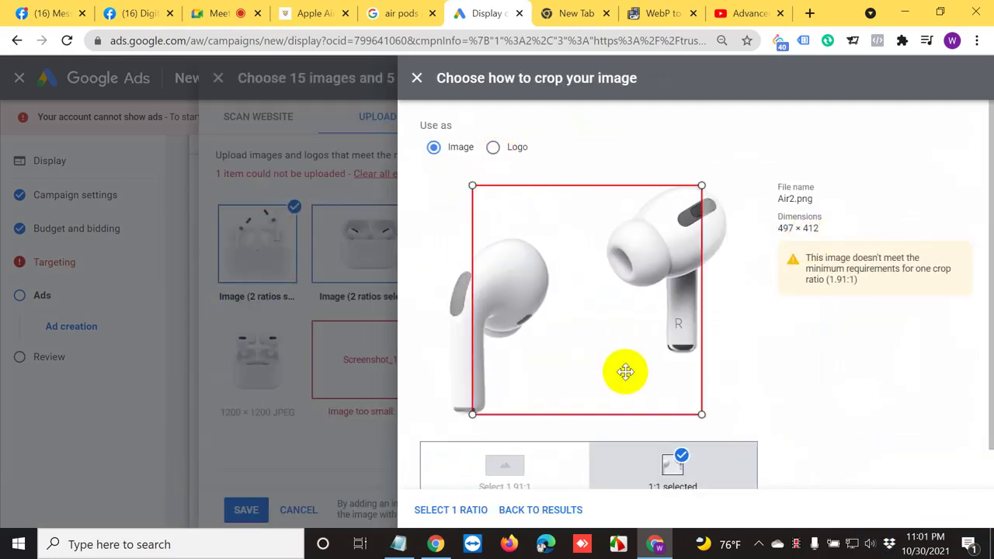
pyautogui.scroll(-1, 554, 420)
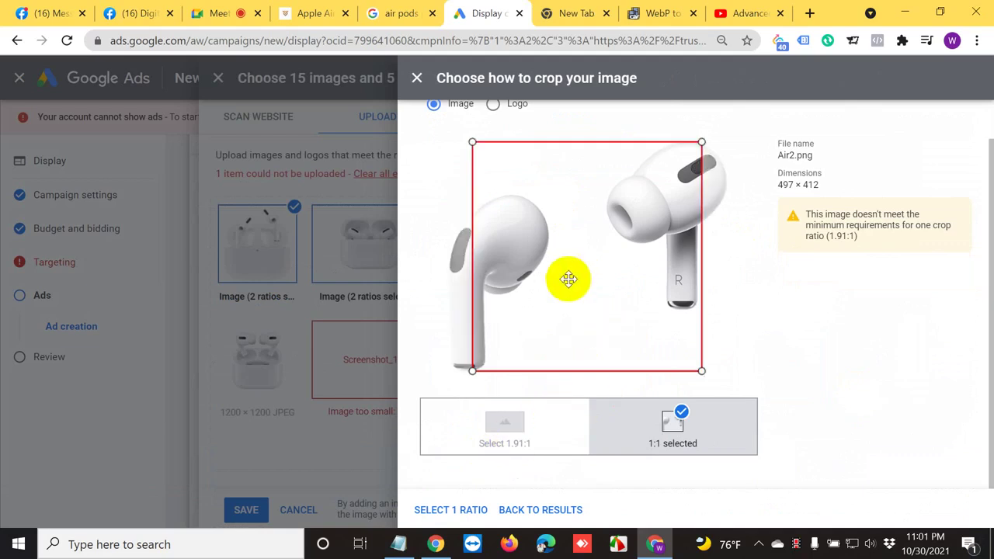
pyautogui.moveTo(546, 313); pyautogui.dragTo(554, 284)
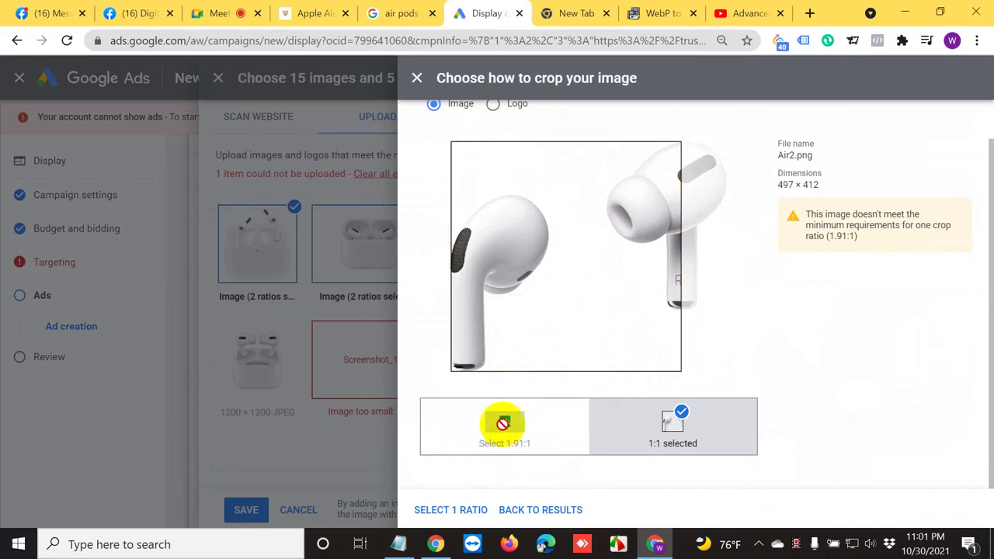
pyautogui.scroll(1, 525, 425)
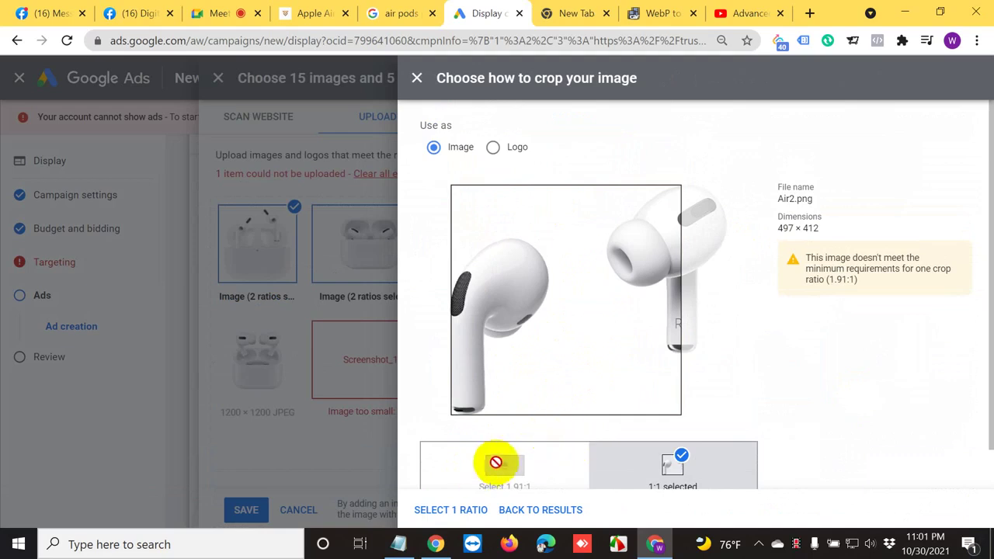
pyautogui.click(446, 510)
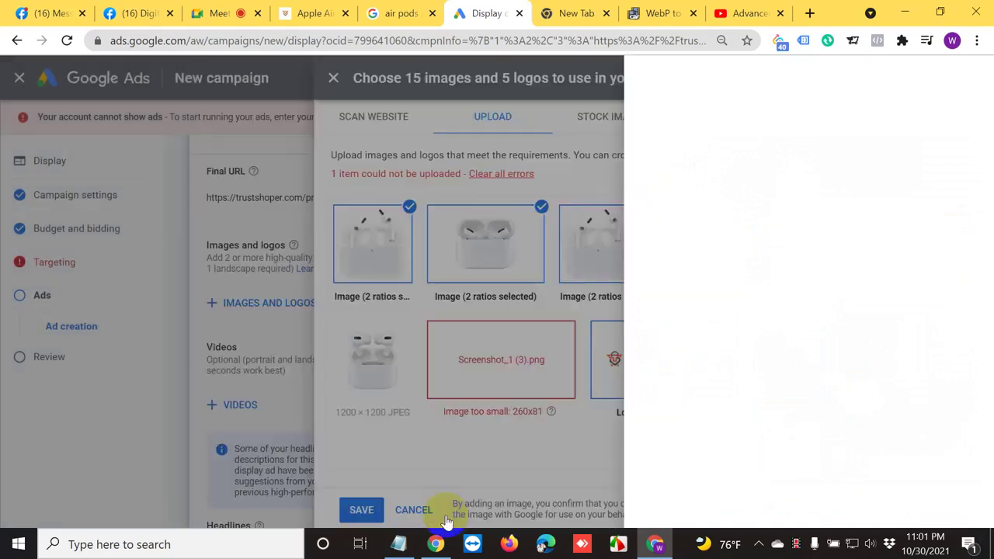
# Add apple-airpods-pro-indybest.jpeg in 1.91:1 and 1:1 ratios, with the landscape crop moved up over the earbuds.
pyautogui.click(893, 231)
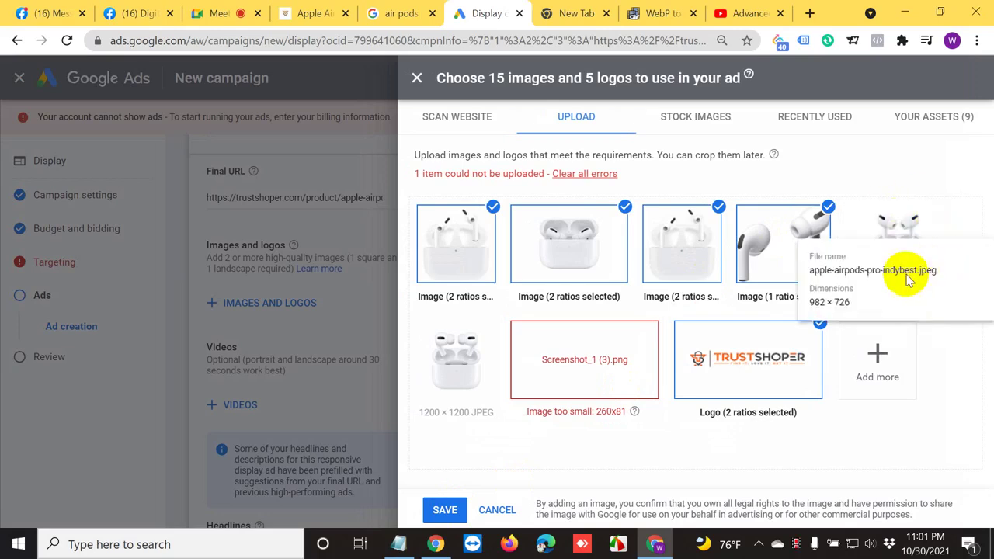
pyautogui.click(901, 226)
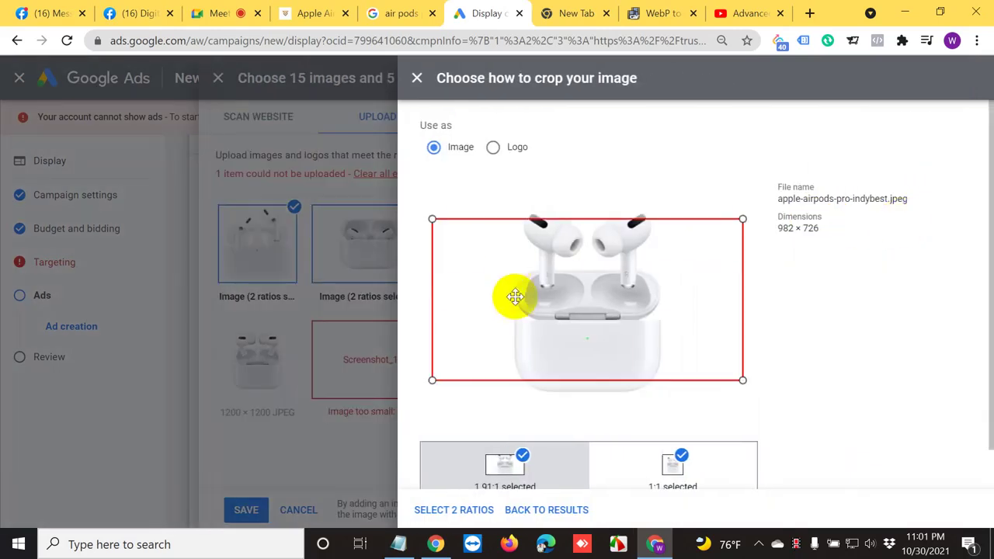
pyautogui.moveTo(517, 295); pyautogui.dragTo(546, 283)
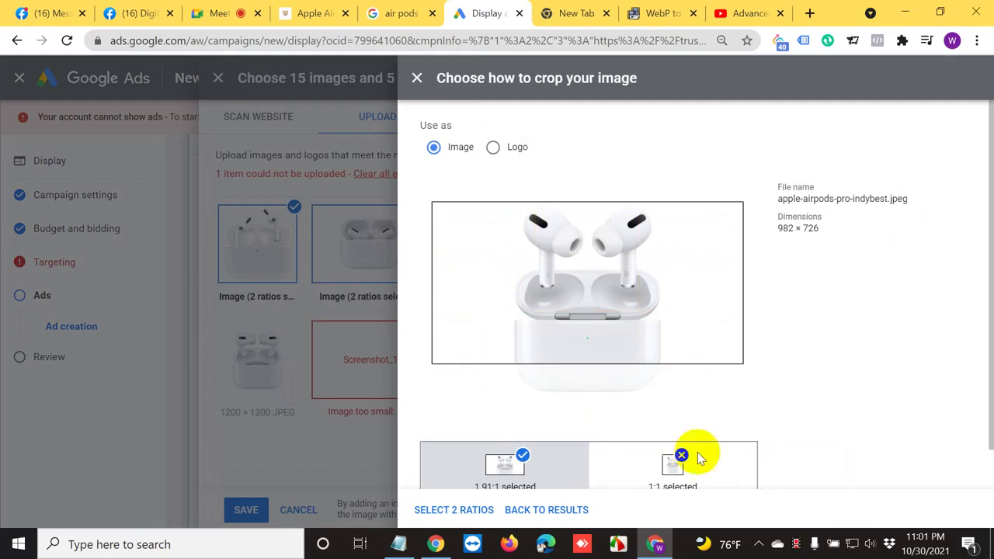
pyautogui.click(657, 463)
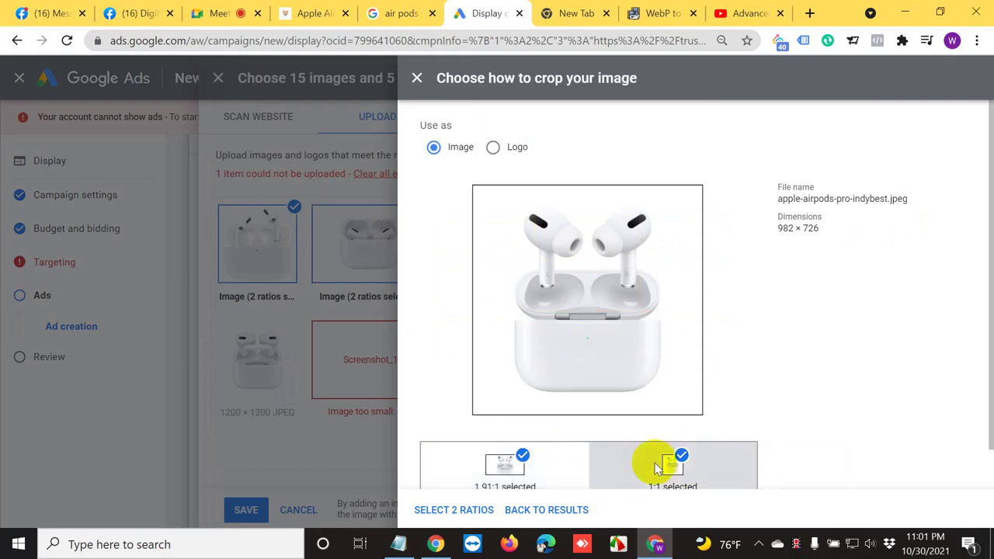
pyautogui.scroll(-1, 653, 466)
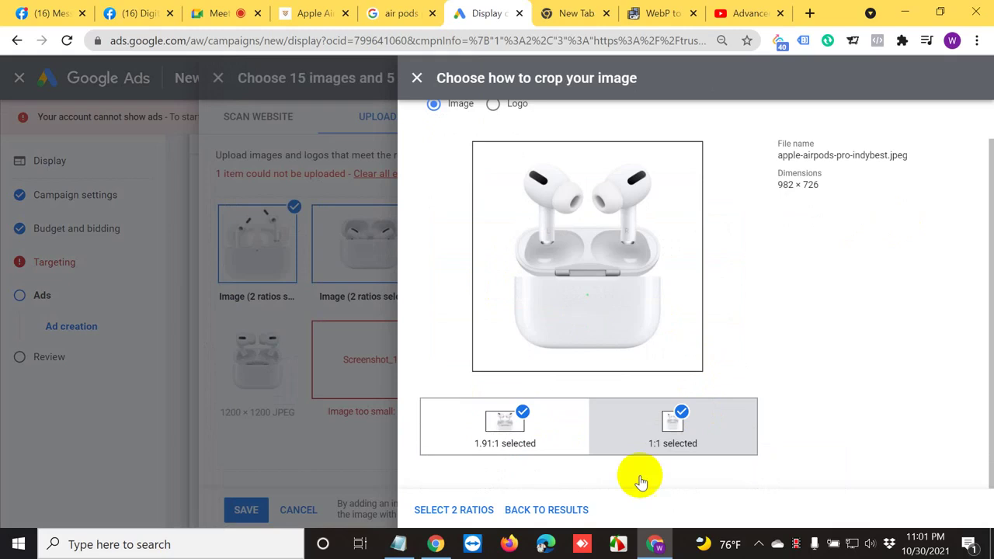
pyautogui.click(454, 510)
# Add 1646655-01.jfif in 1:1 and 1.91:1 ratios with the landscape crop moved up over the earbuds, and save the image and logo selection.
pyautogui.moveTo(444, 344)
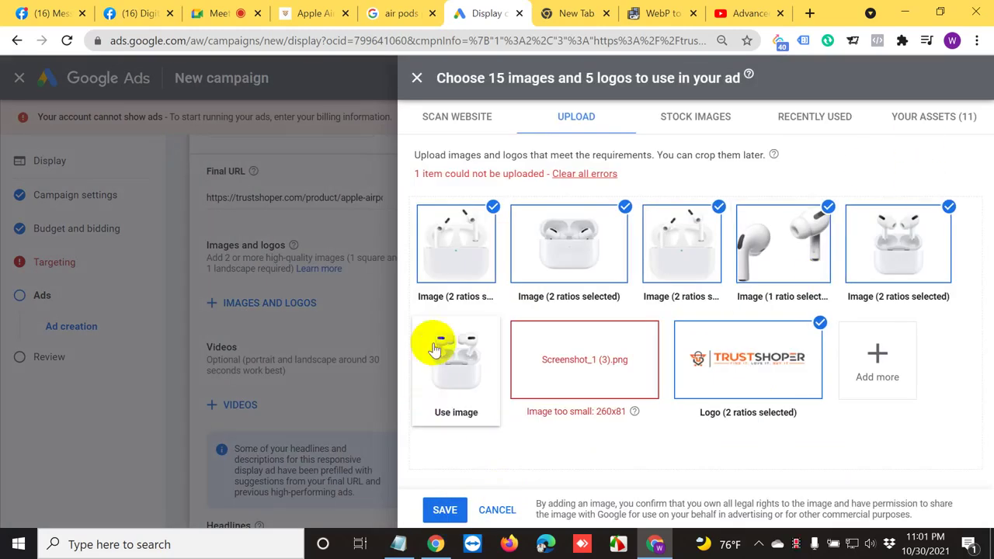
pyautogui.click(459, 376)
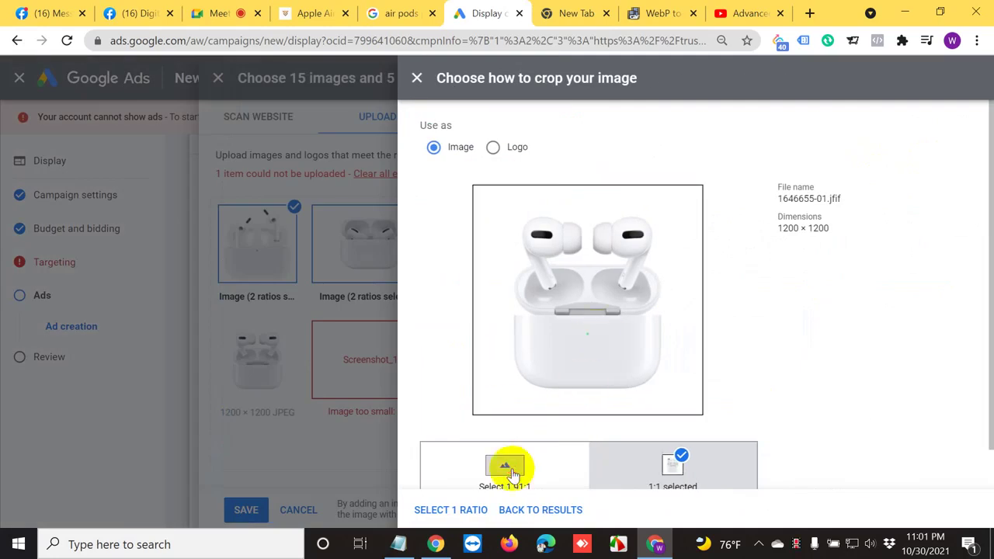
pyautogui.click(512, 470)
pyautogui.moveTo(583, 304); pyautogui.dragTo(590, 273)
pyautogui.scroll(-1, 737, 436)
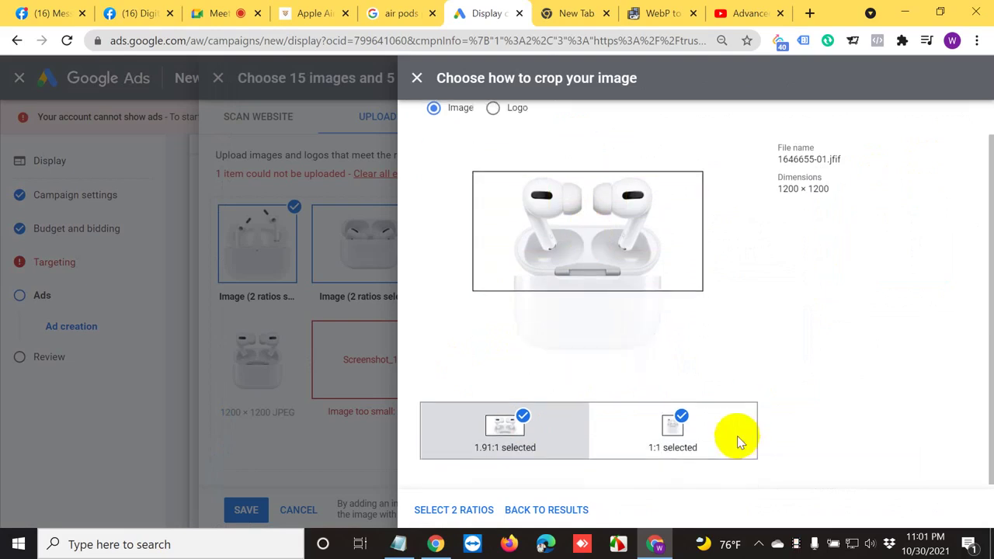
pyautogui.click(471, 517)
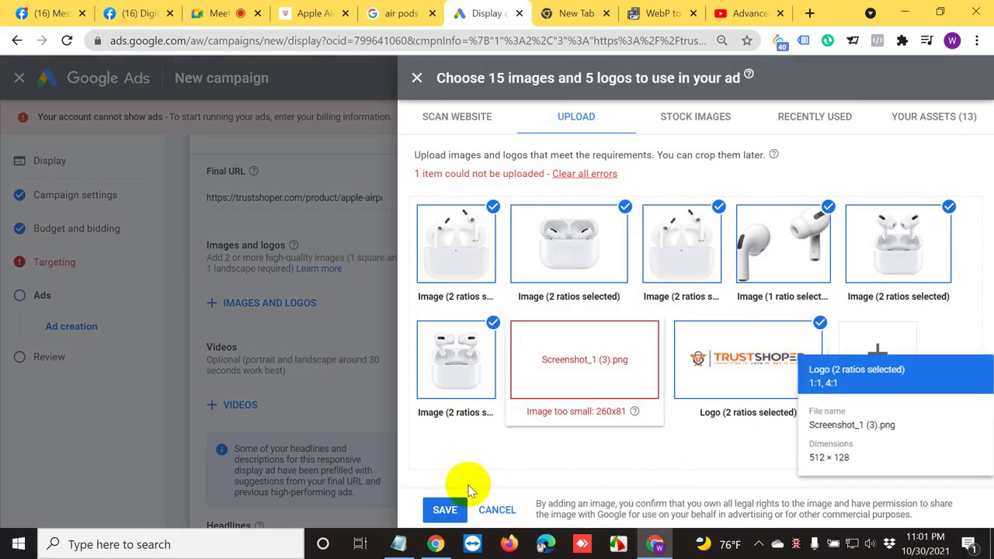
pyautogui.click(443, 506)
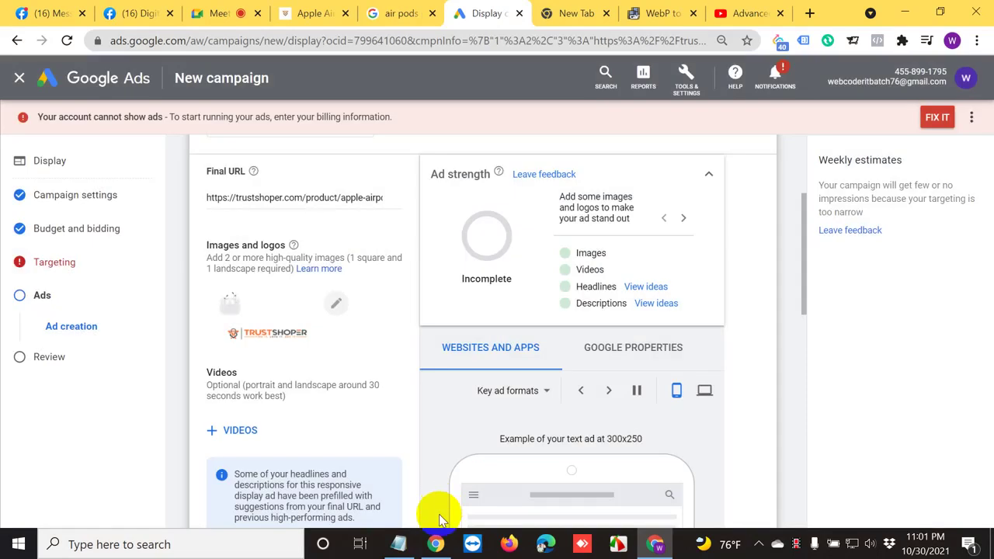
# Switch to YouTube and search for "airpods pro products video".
pyautogui.moveTo(436, 544)
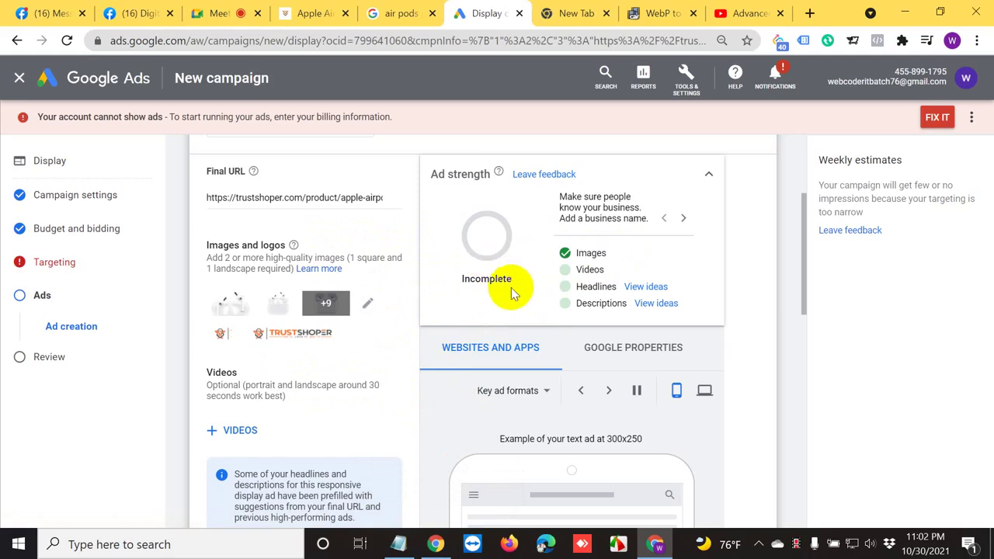
pyautogui.scroll(-2, 310, 414)
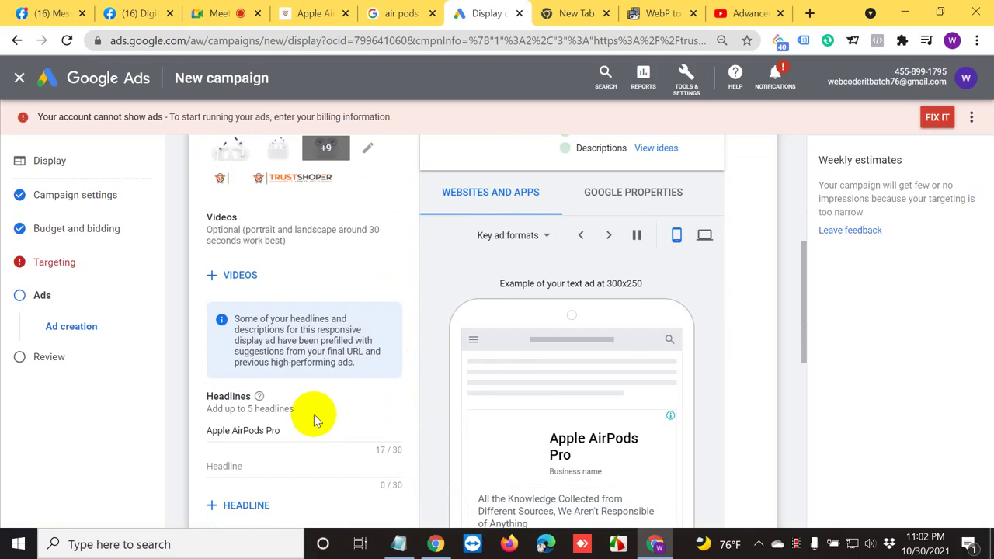
pyautogui.click(739, 12)
pyautogui.click(303, 77)
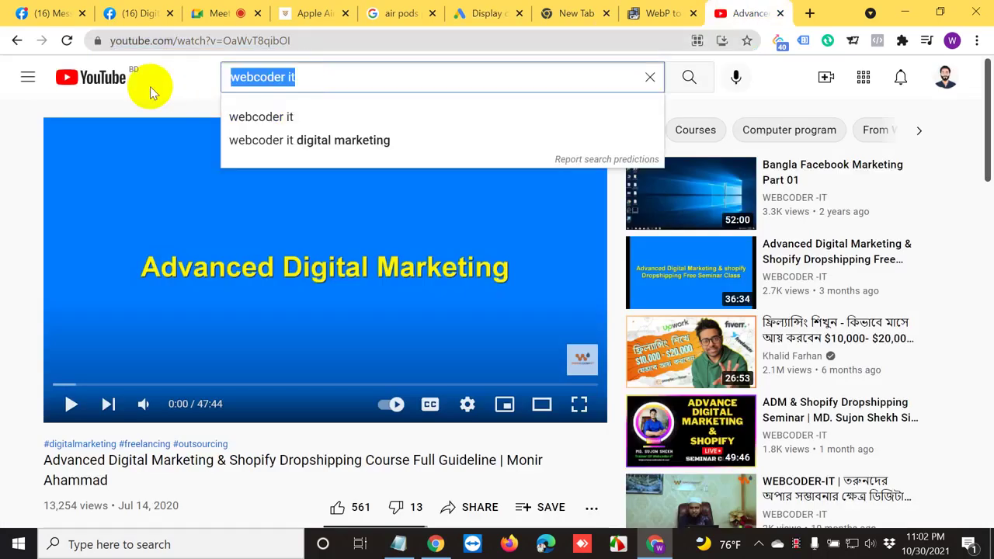
pyautogui.write('airpods p')
pyautogui.scroll(-1, 160, 71)
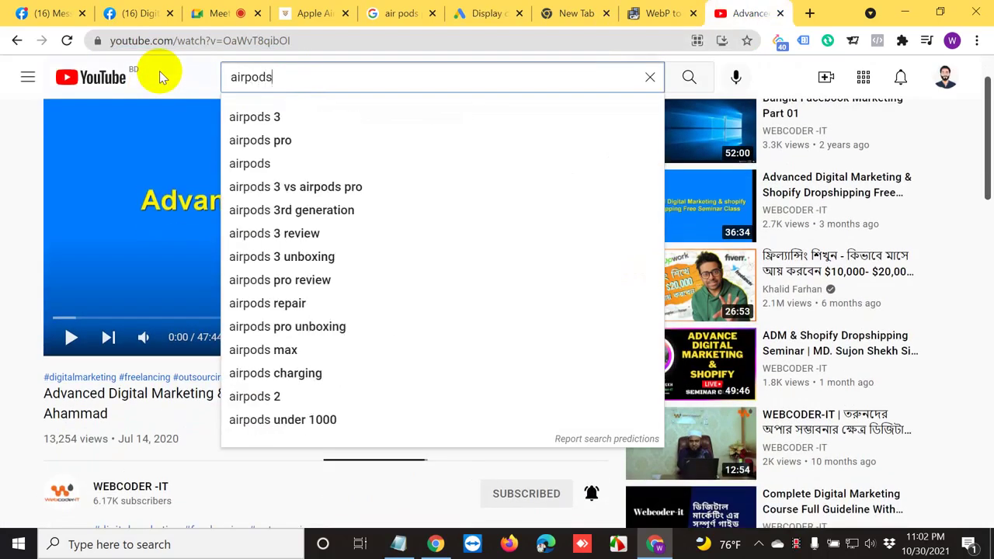
pyautogui.write('ro pro')
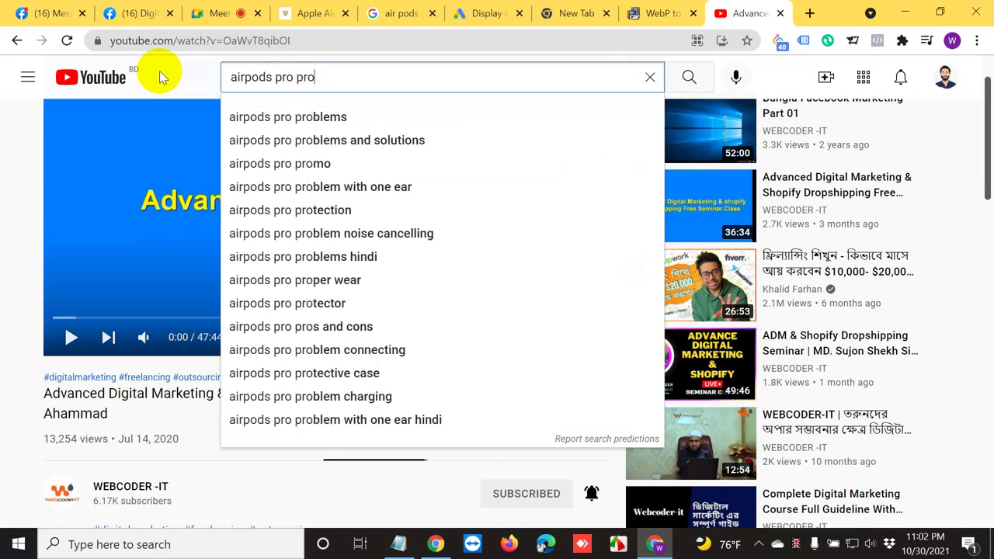
pyautogui.write('ducts vide')
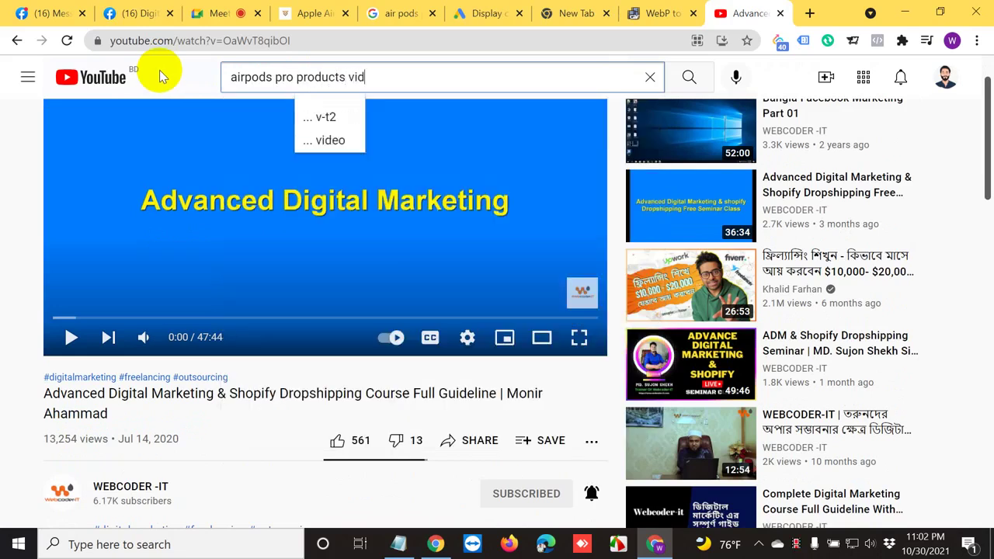
pyautogui.write('o')
pyautogui.press('Return')
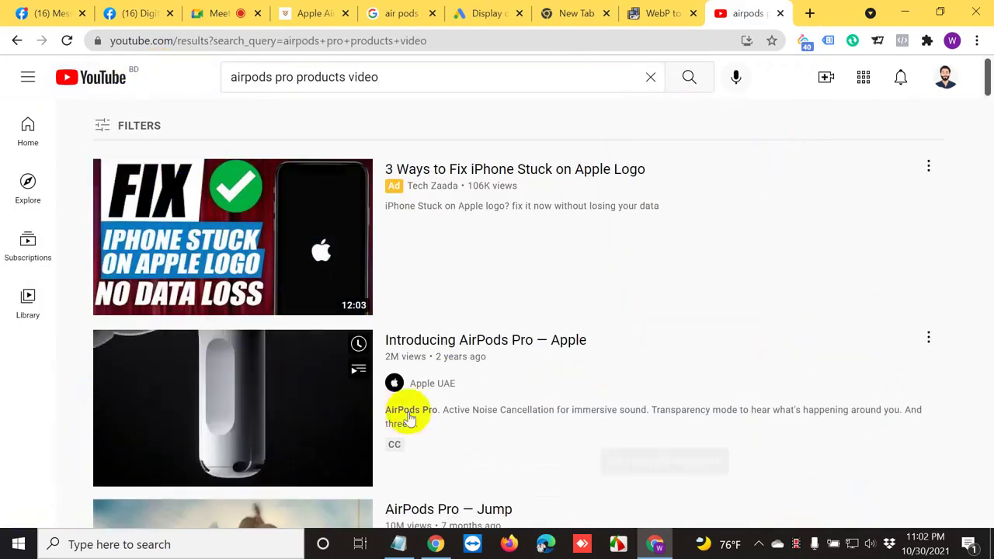
# Copy the URL of the video "Introducing AirPods Pro — Apple" and add that video to the ad in Google Ads.
pyautogui.click(250, 400)
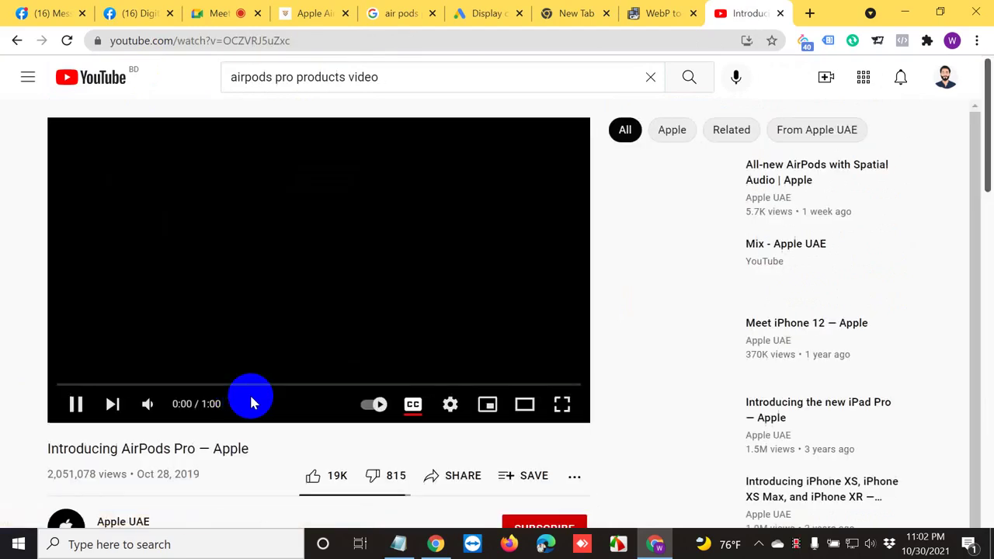
pyautogui.click(203, 41)
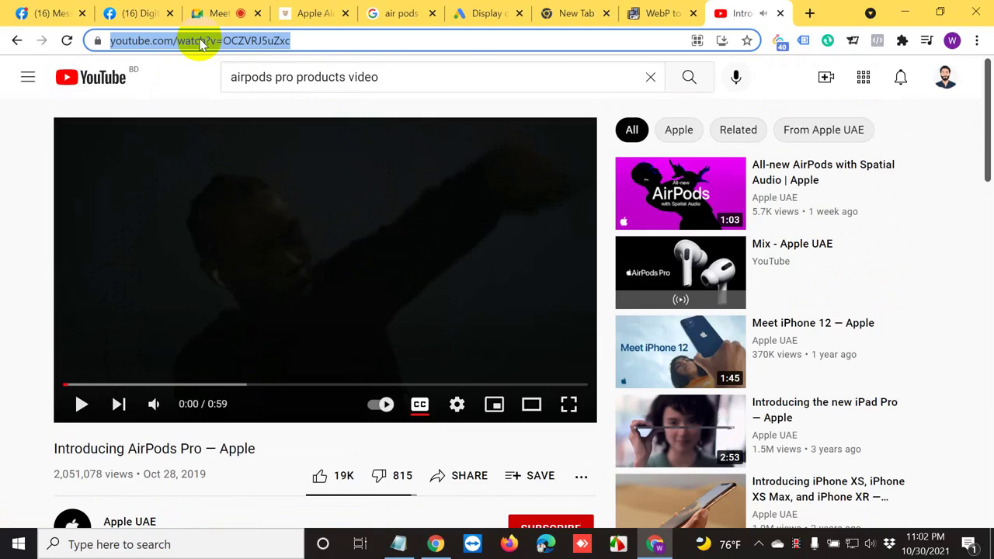
pyautogui.click(474, 13)
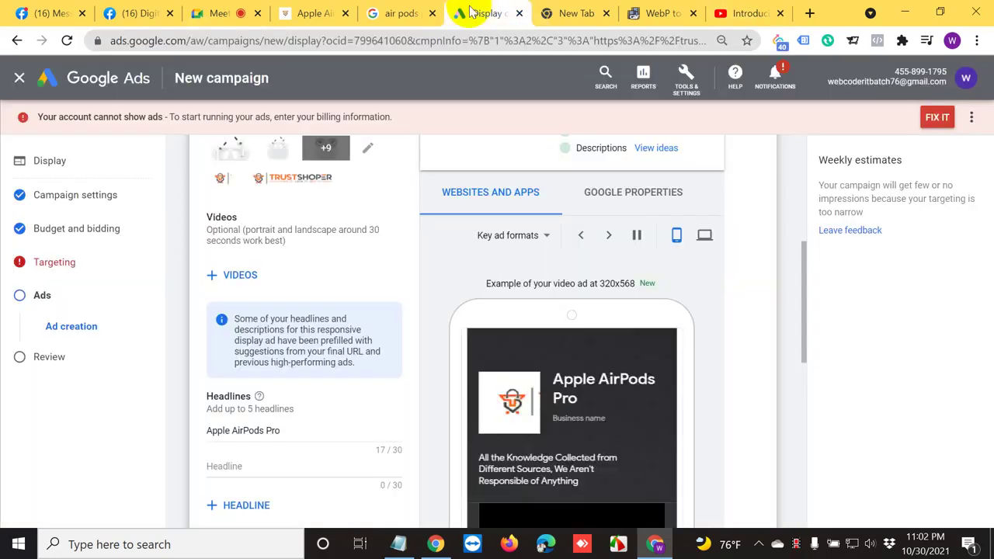
pyautogui.click(241, 275)
pyautogui.click(544, 168)
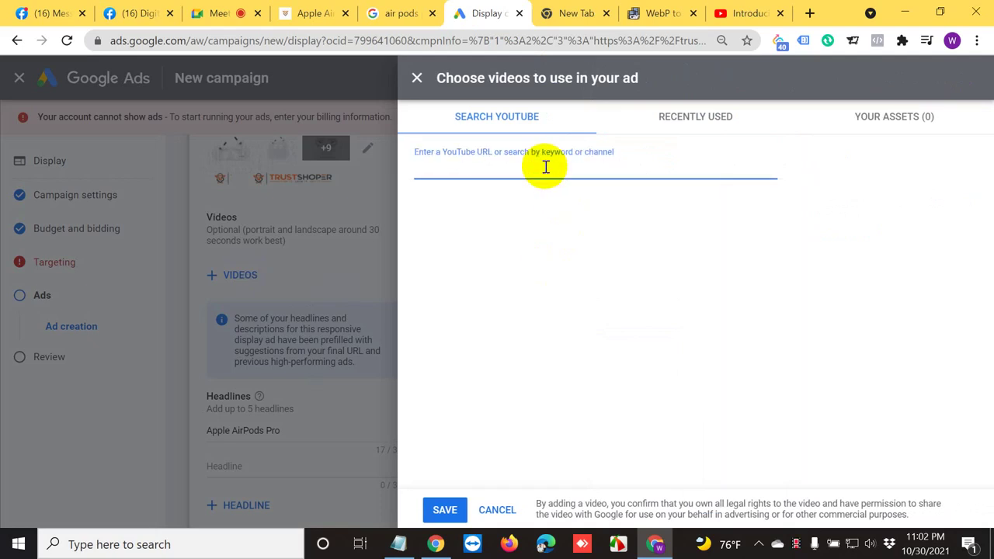
pyautogui.write('https://www.youtube.com/watch?v=OCZVRJ5uZxo')
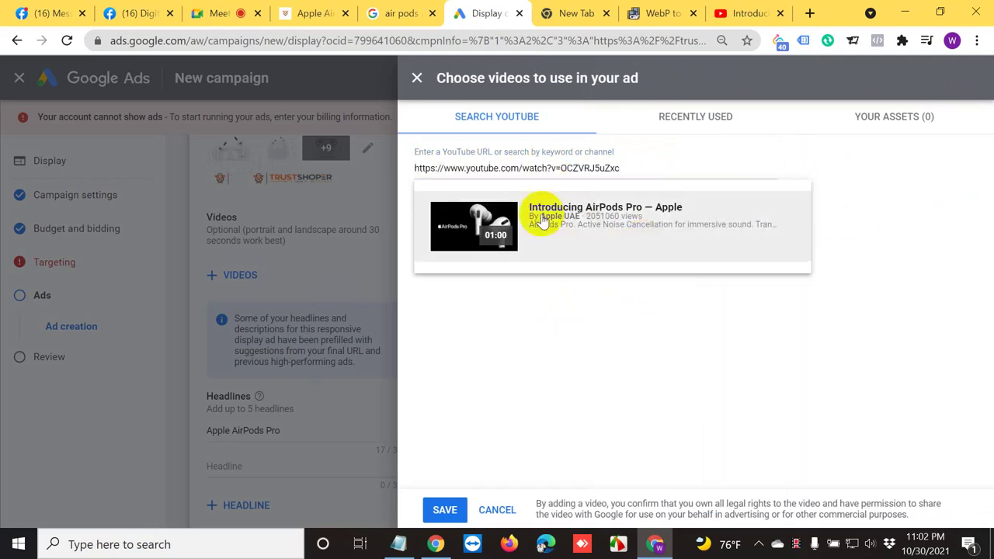
pyautogui.click(597, 217)
pyautogui.click(446, 511)
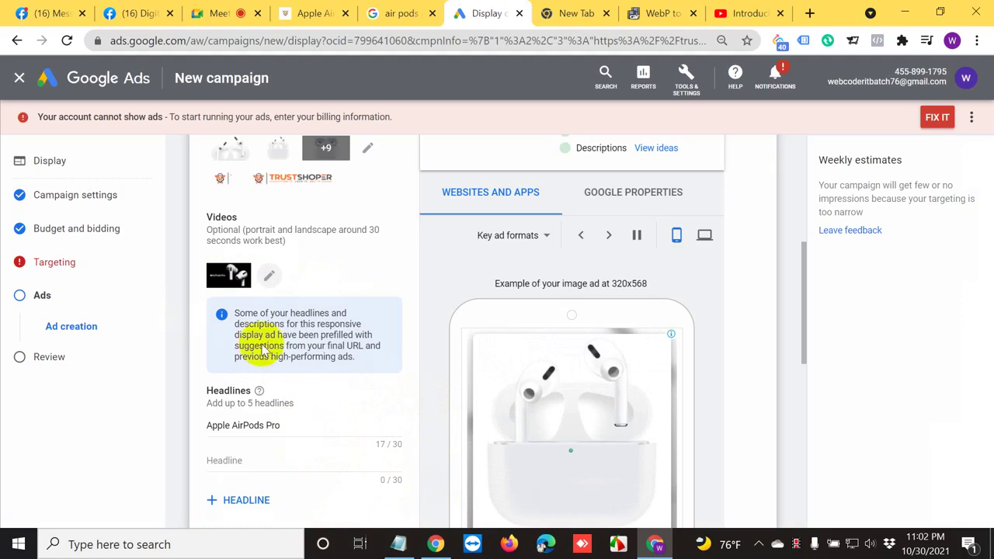
# Add three more headline fields to the ad for a total of five.
pyautogui.scroll(-2, 310, 492)
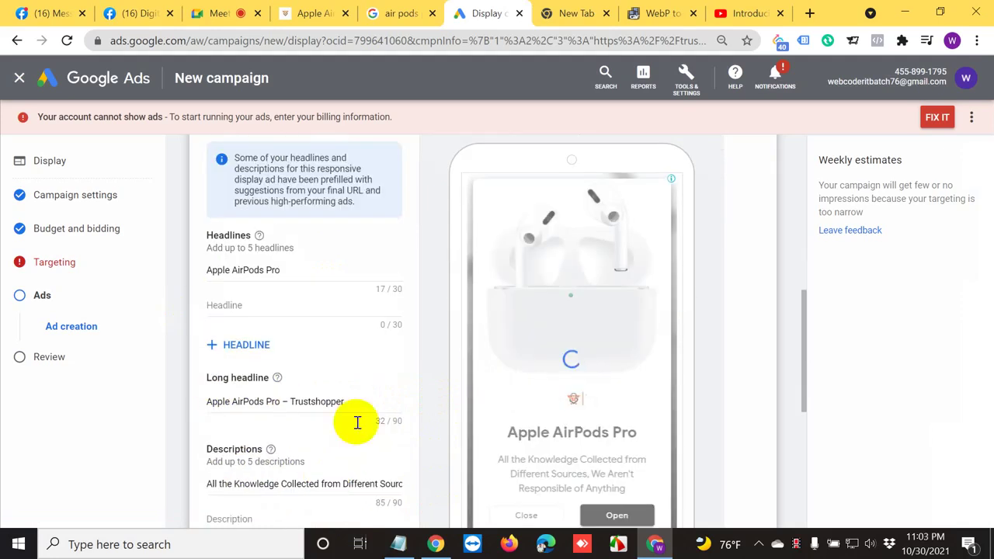
pyautogui.click(260, 356)
pyautogui.click(238, 381)
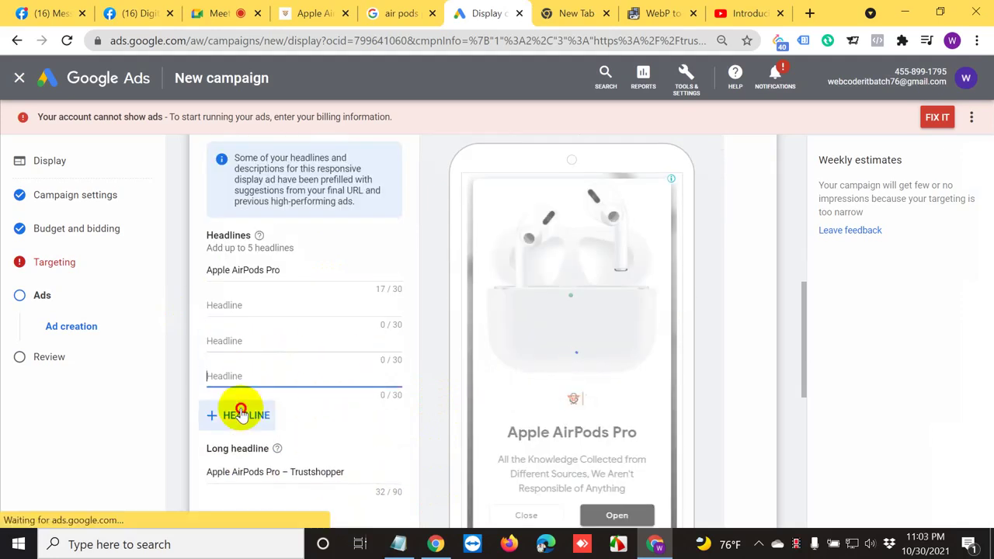
pyautogui.click(238, 412)
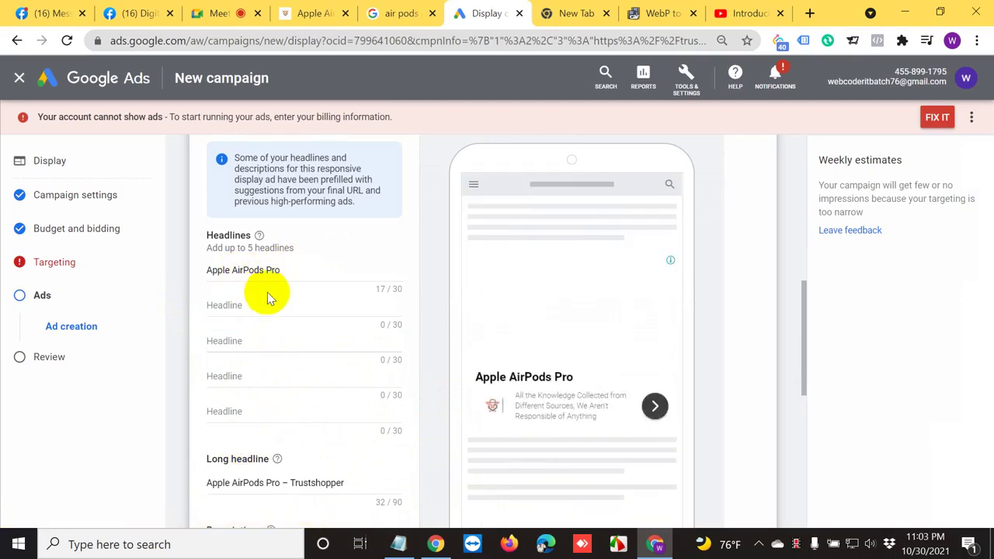
# Enter "Airpods Pro 2" as the ad's second headline.
pyautogui.click(260, 306)
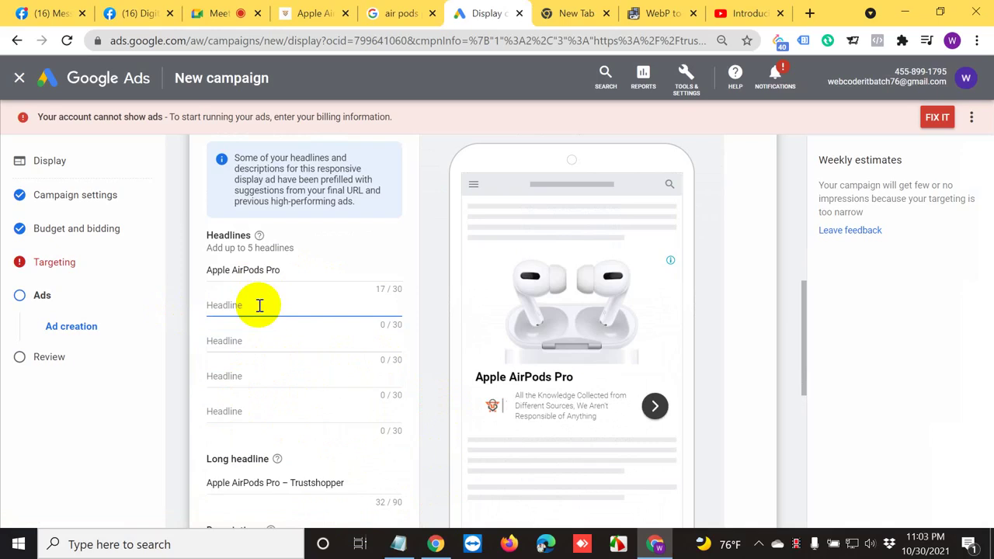
pyautogui.write('Airpo')
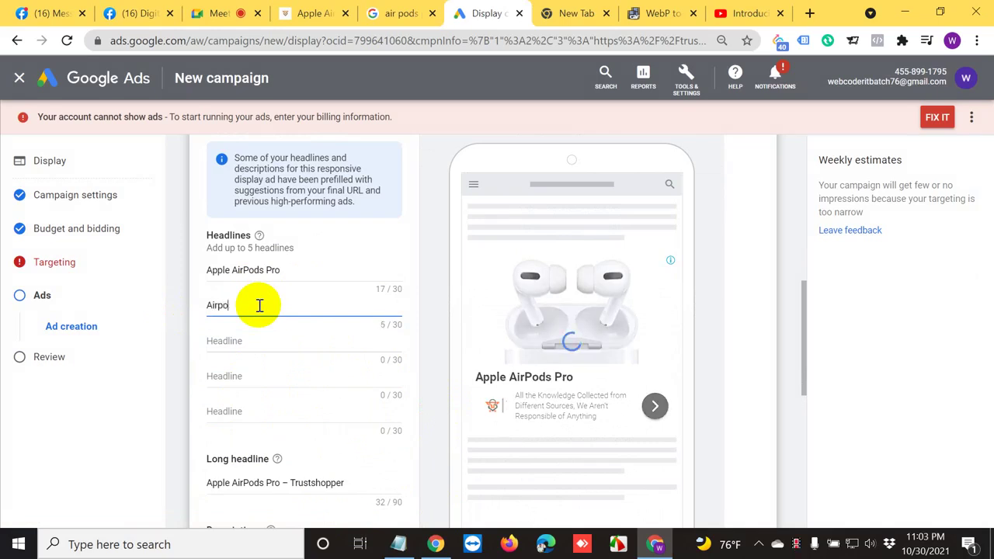
pyautogui.write('ds Pro 2')
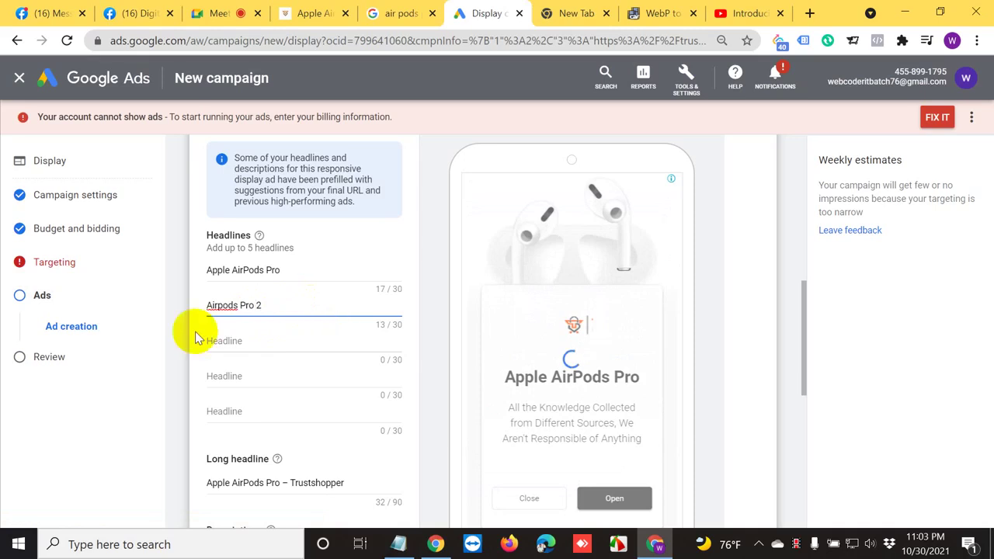
# Enter "Buy New Apple Airpods" as the ad's third headline.
pyautogui.click(269, 334)
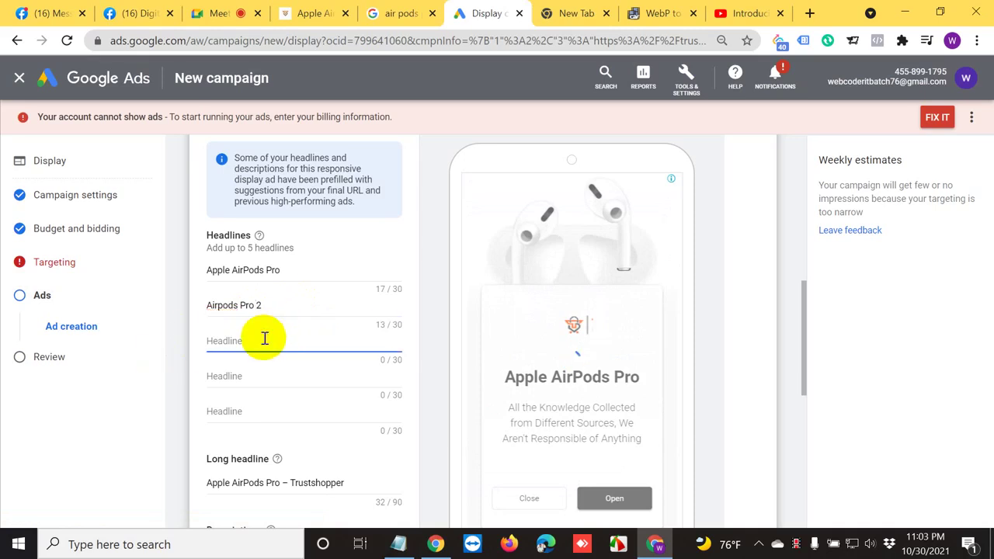
pyautogui.write('Buy N')
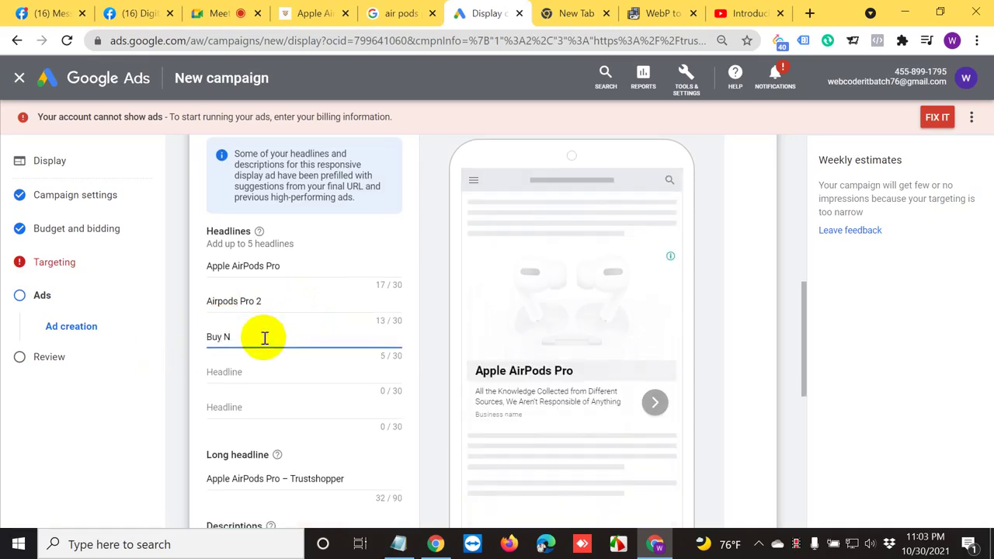
pyautogui.write('ew A')
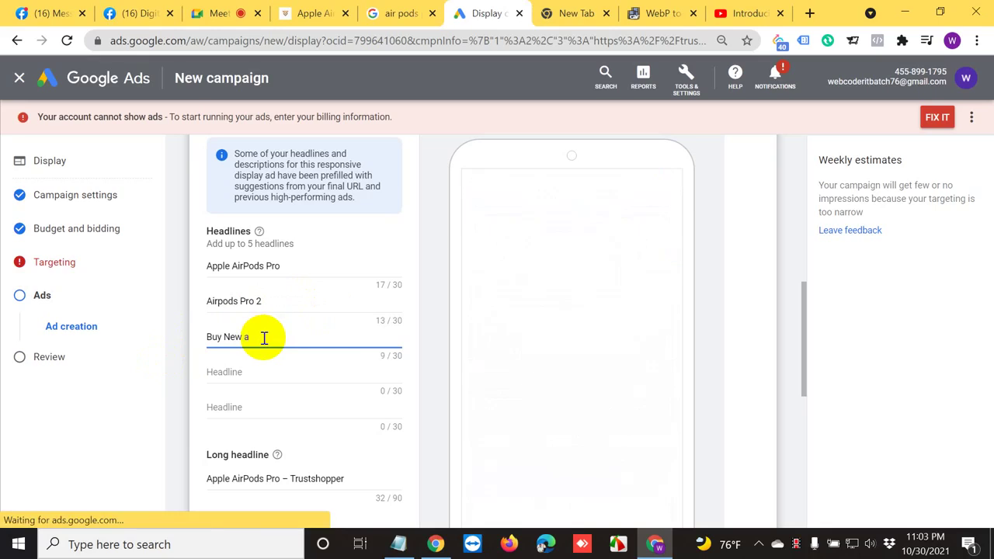
pyautogui.write('pple Airpods')
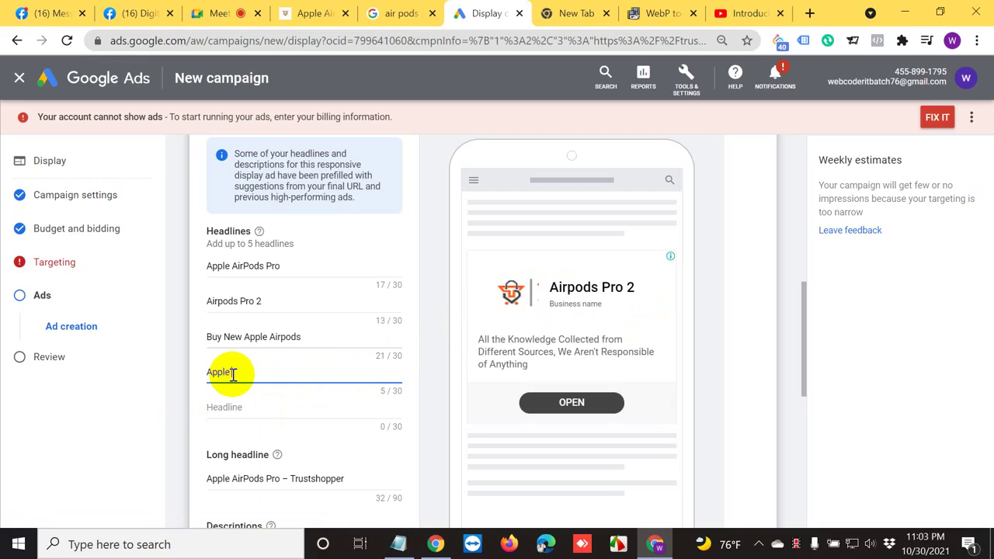
pyautogui.write('ir')
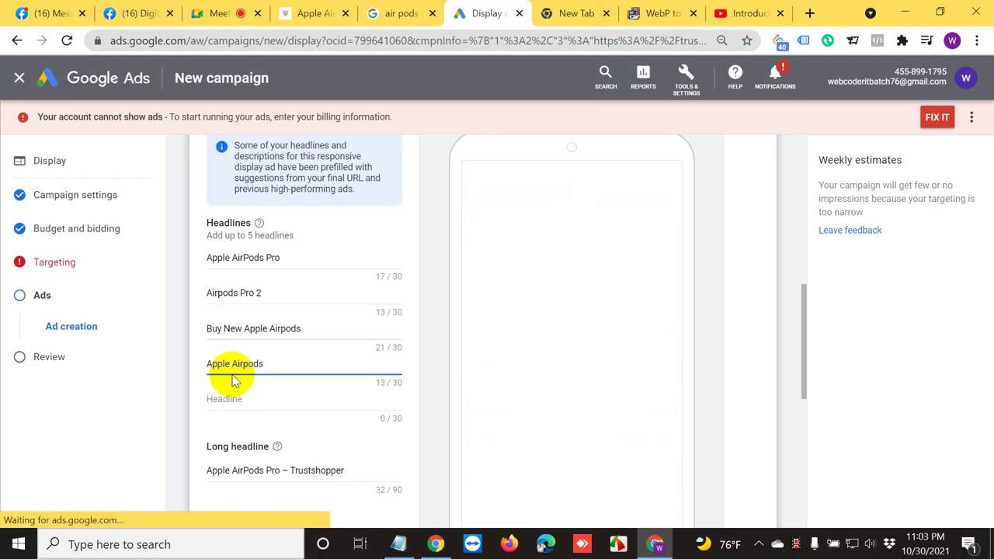
pyautogui.hotkey('ctrl', 'a')
pyautogui.press('BackSpace')
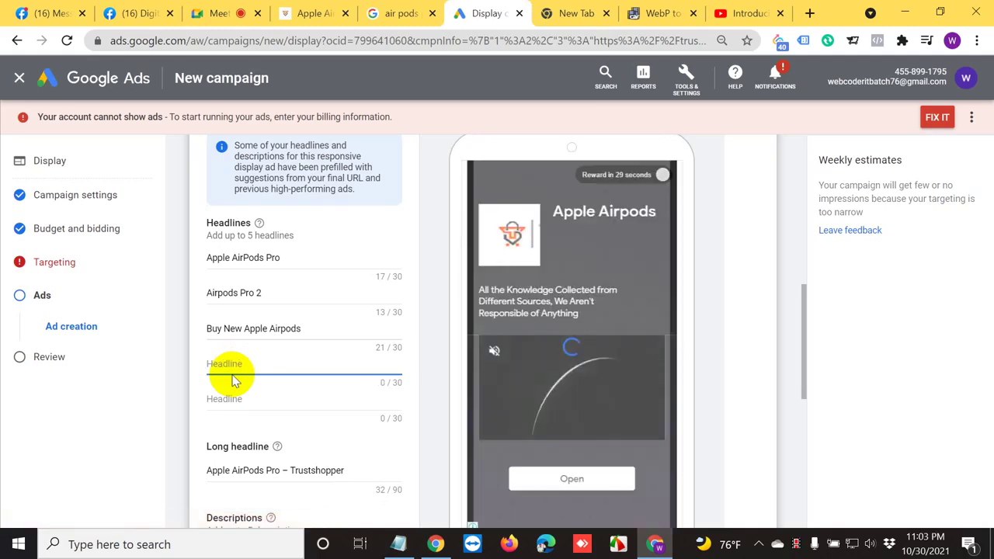
# Enter "Noise Cancellation Airpods" as the ad's fourth headline.
pyautogui.write('Noise')
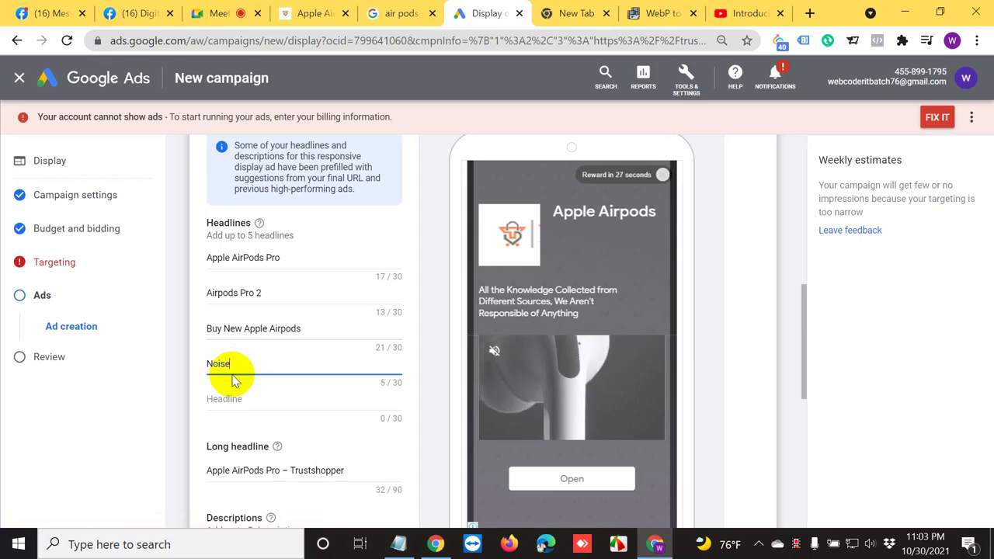
pyautogui.write(' Cancell')
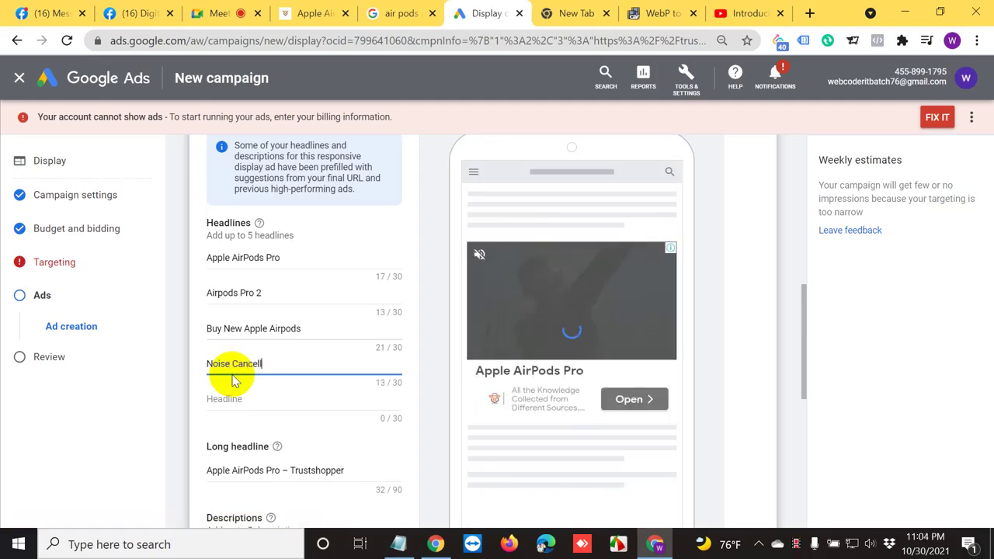
pyautogui.write('ation a')
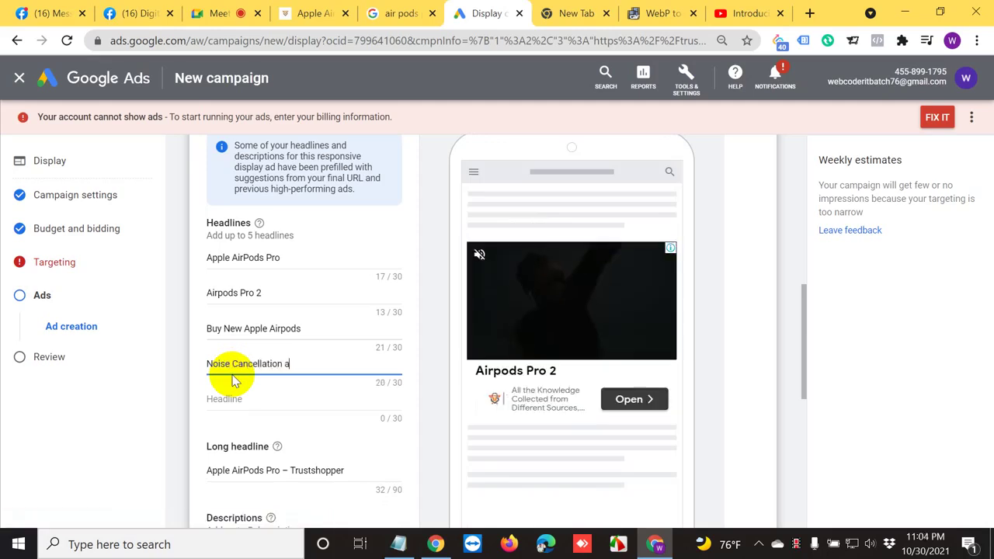
pyautogui.write(' Airpods')
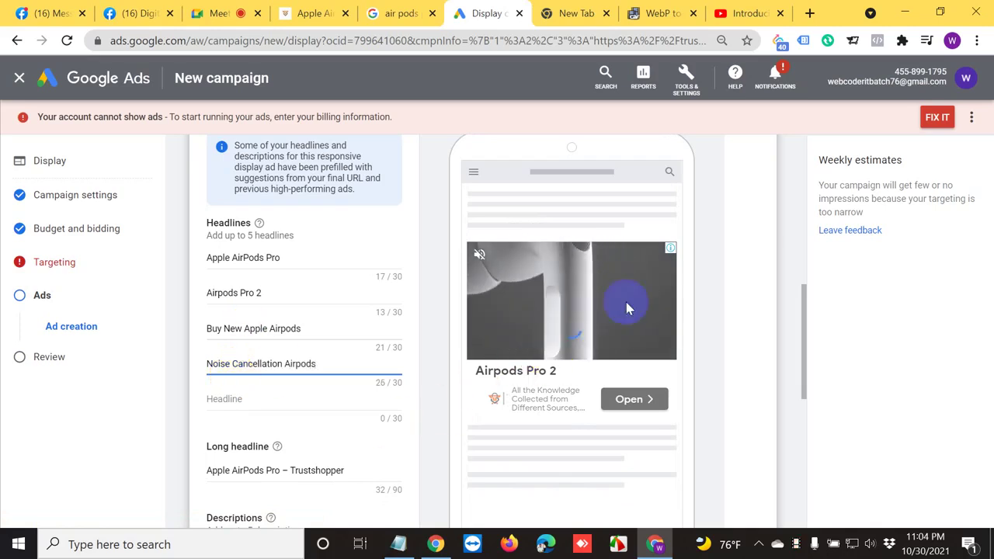
pyautogui.click(261, 398)
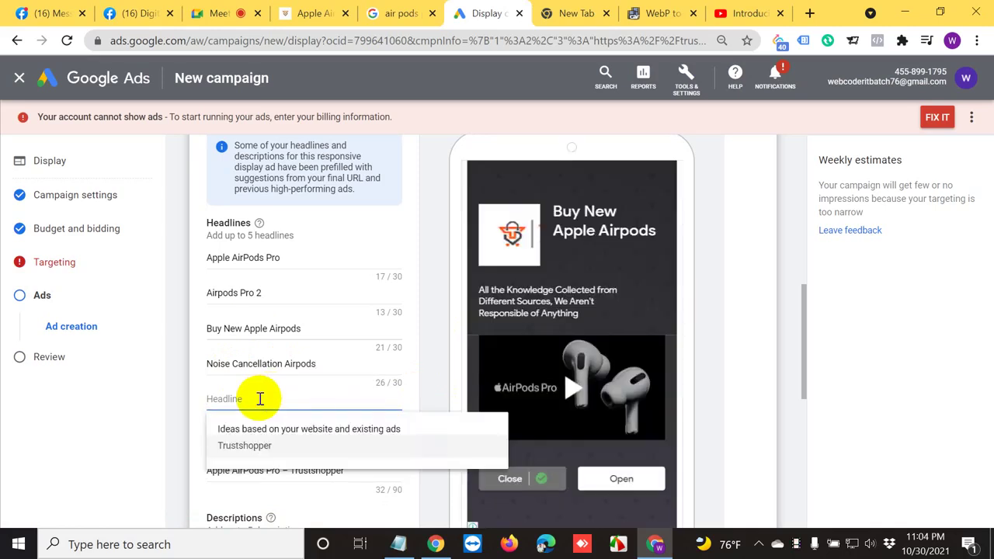
pyautogui.write('Buy ')
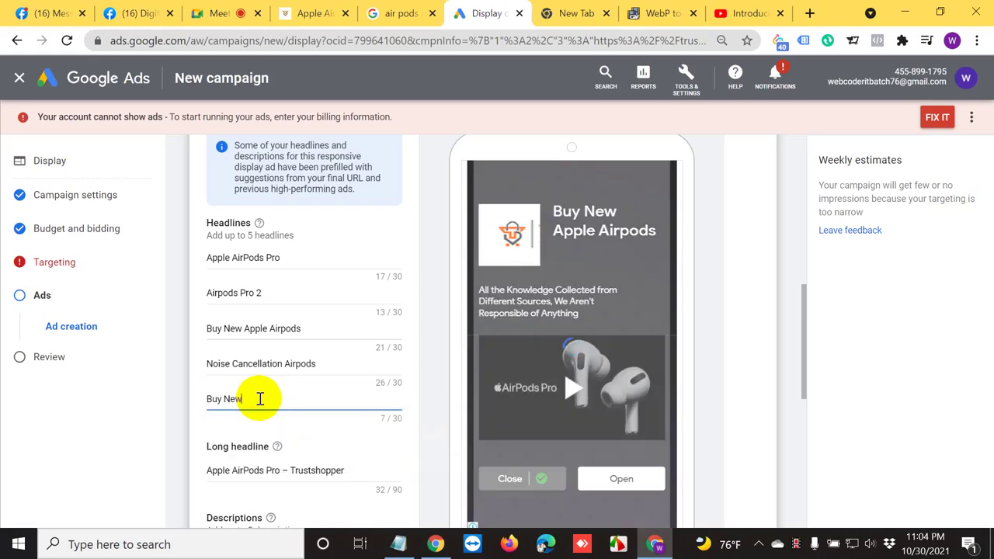
pyautogui.write('New')
pyautogui.press('BackSpace')
pyautogui.press('BackSpace')
pyautogui.press('BackSpace')
pyautogui.press('BackSpace')
pyautogui.press('BackSpace')
pyautogui.press('BackSpace')
pyautogui.press('BackSpace')
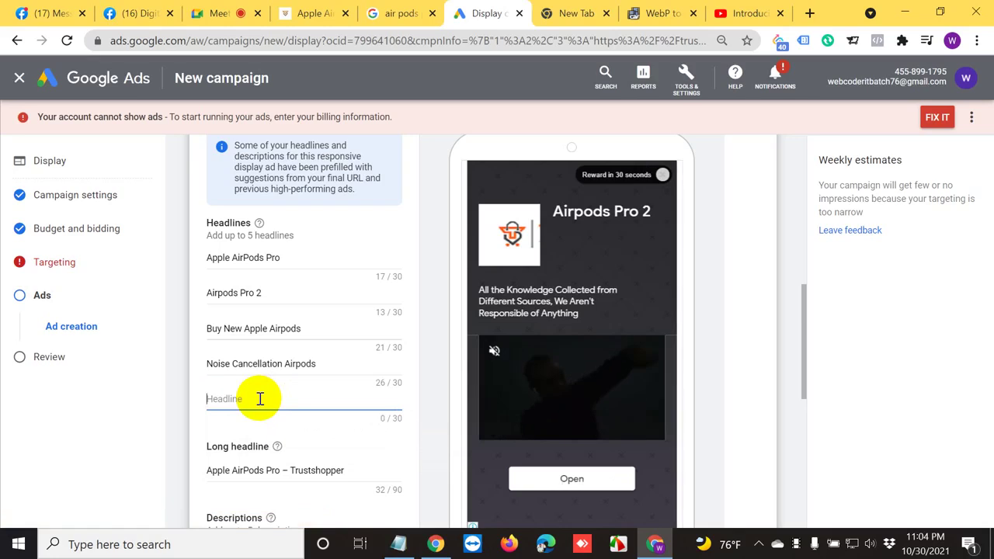
# Enter "Buy Apple Airpods From Trustsoper" as the ad's fifth headline.
pyautogui.write('App')
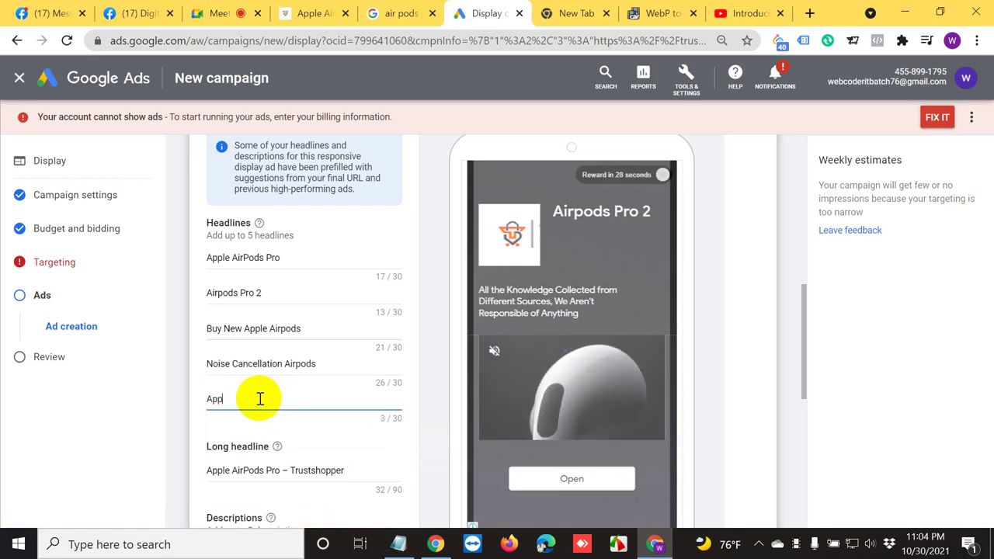
pyautogui.write('le Airpods')
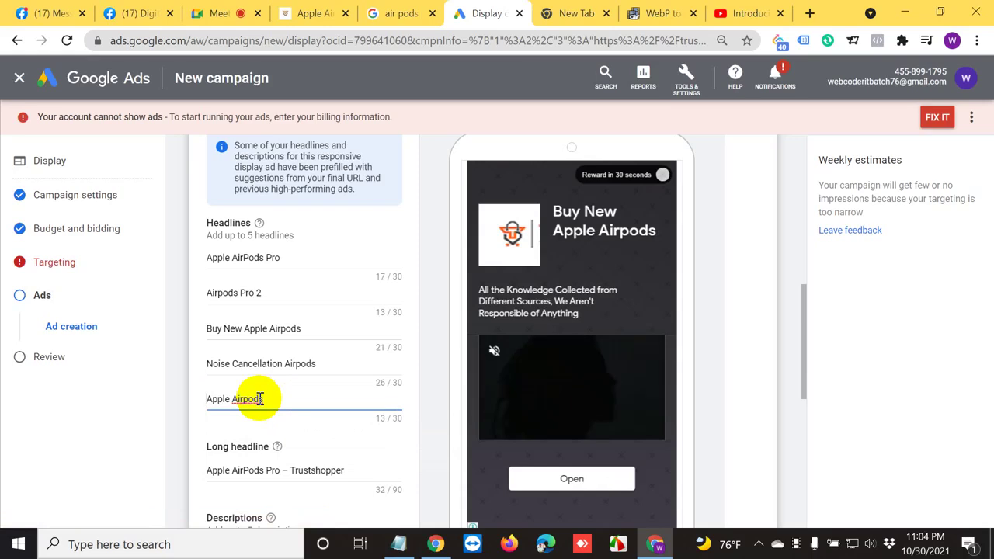
pyautogui.write('Buy Apple')
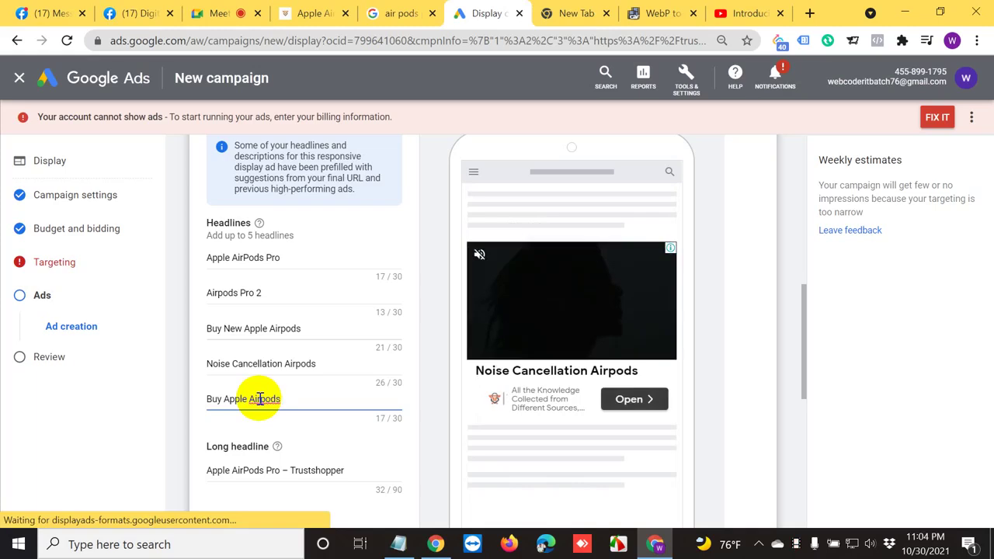
pyautogui.write(' Airpods From')
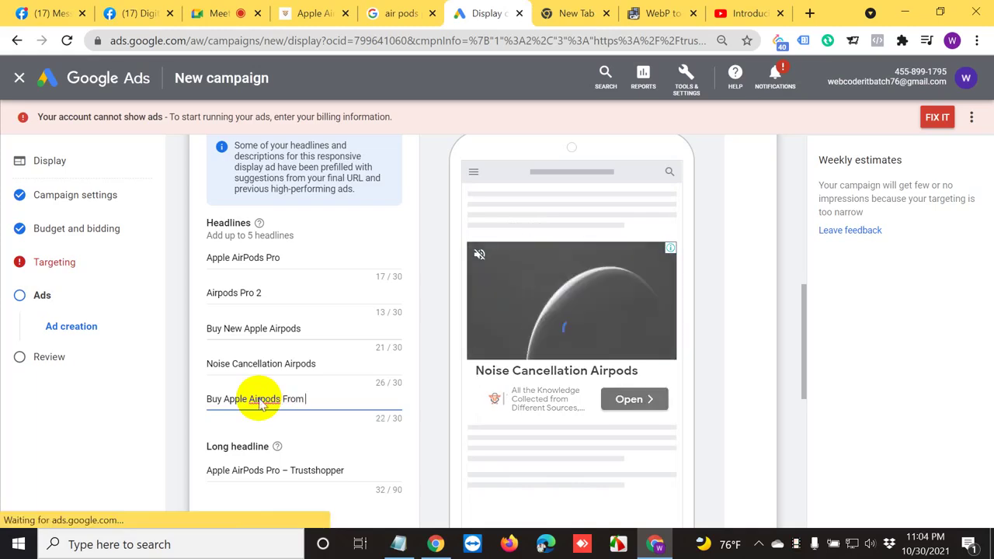
pyautogui.write(' Trusts')
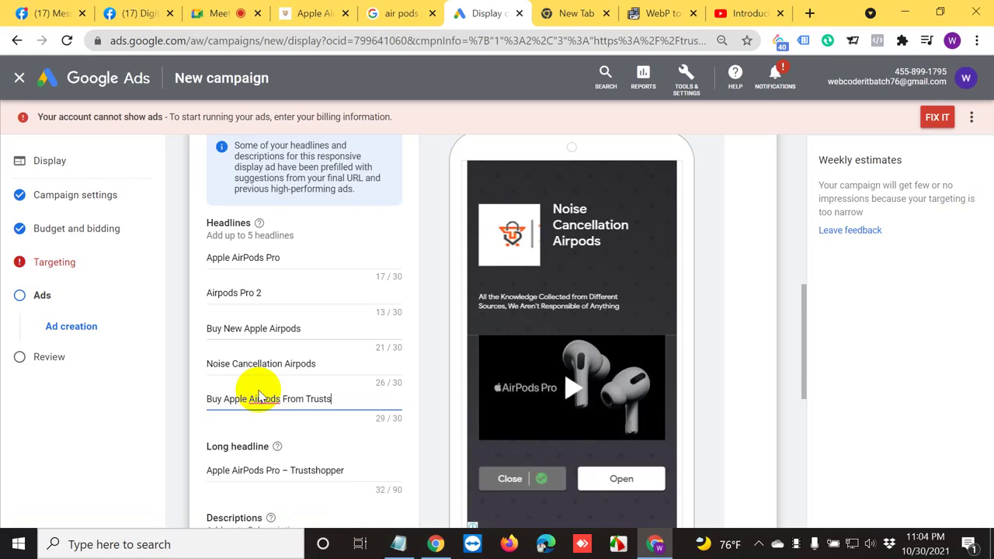
pyautogui.write('oper')
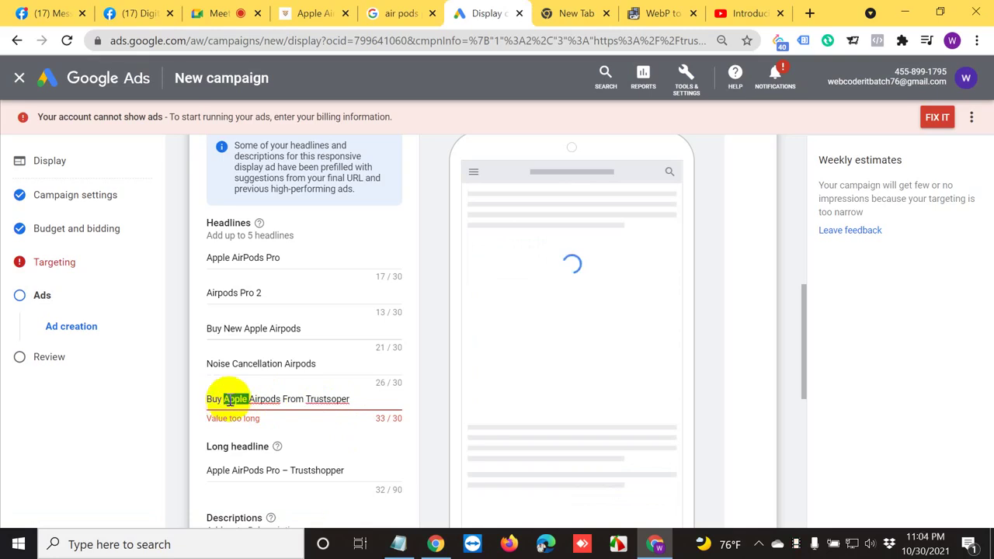
# Replace the word "Trustsoper" with "Online" in the ad's fifth headline.
pyautogui.click(292, 399)
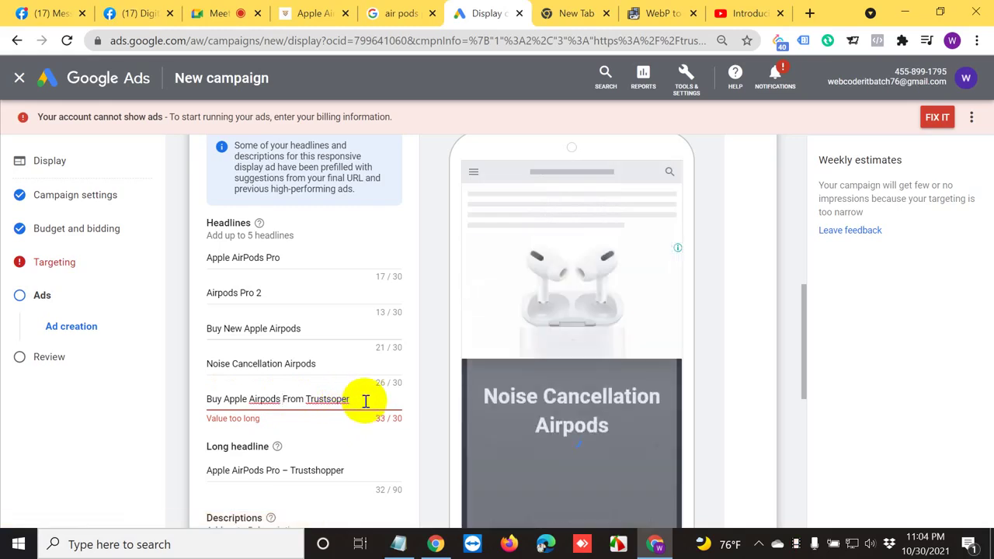
pyautogui.moveTo(365, 400); pyautogui.dragTo(307, 401)
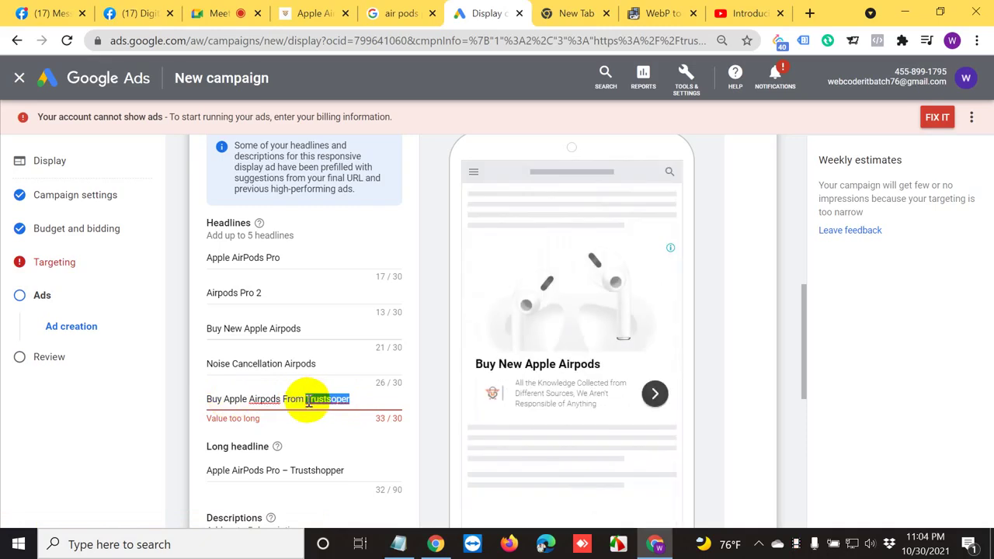
pyautogui.press('BackSpace')
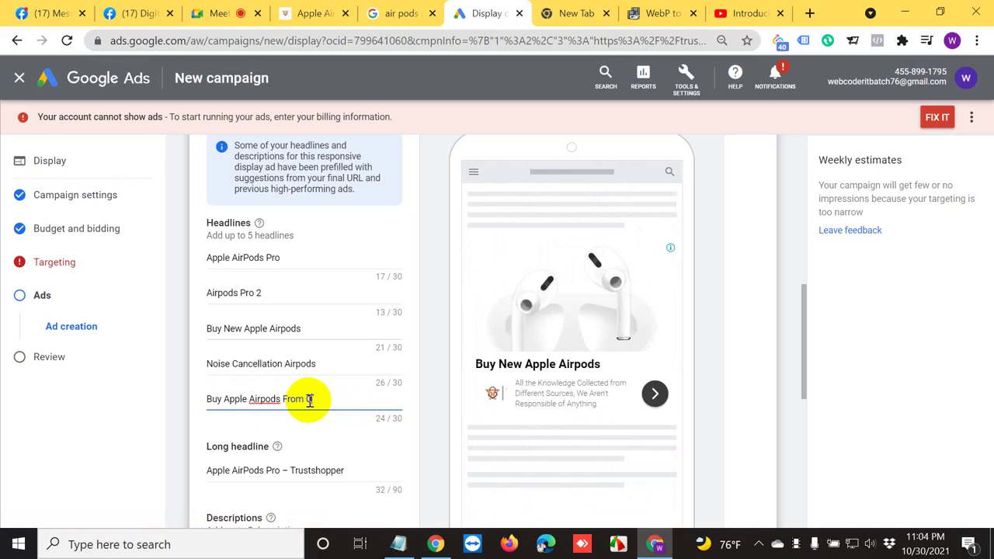
pyautogui.press('BackSpace')
pyautogui.write('Online')
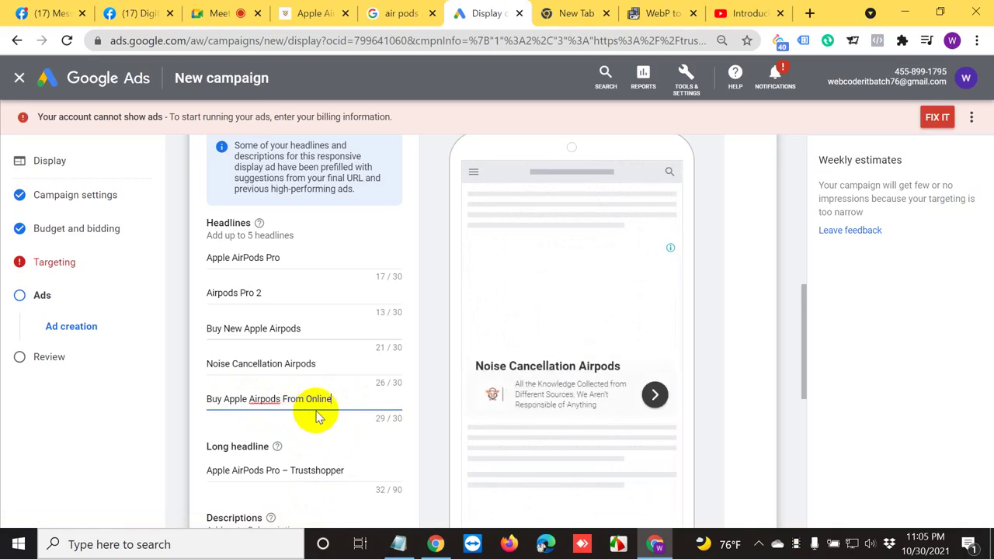
# Append "- Trusted Online Seller" to the end of the ad's long headline.
pyautogui.scroll(-1, 303, 414)
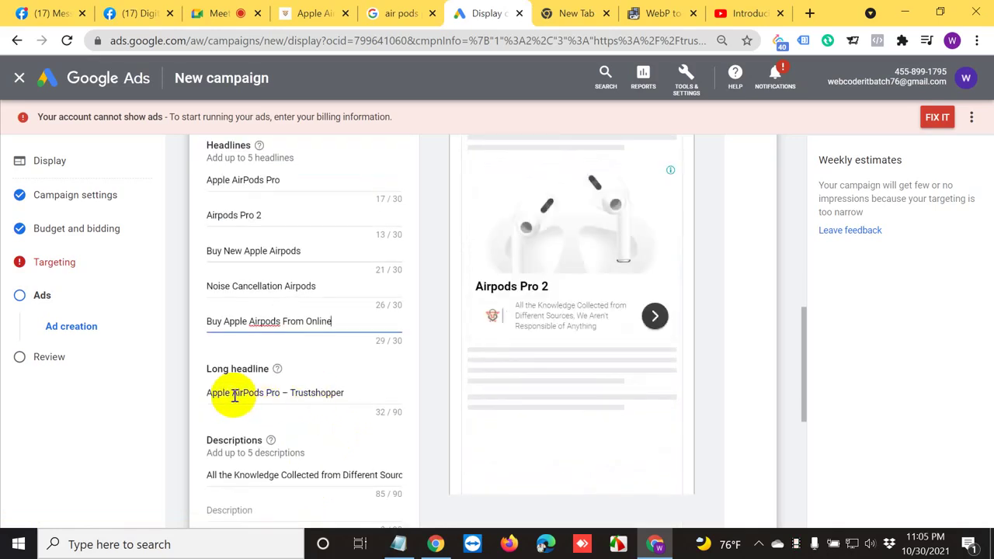
pyautogui.click(352, 393)
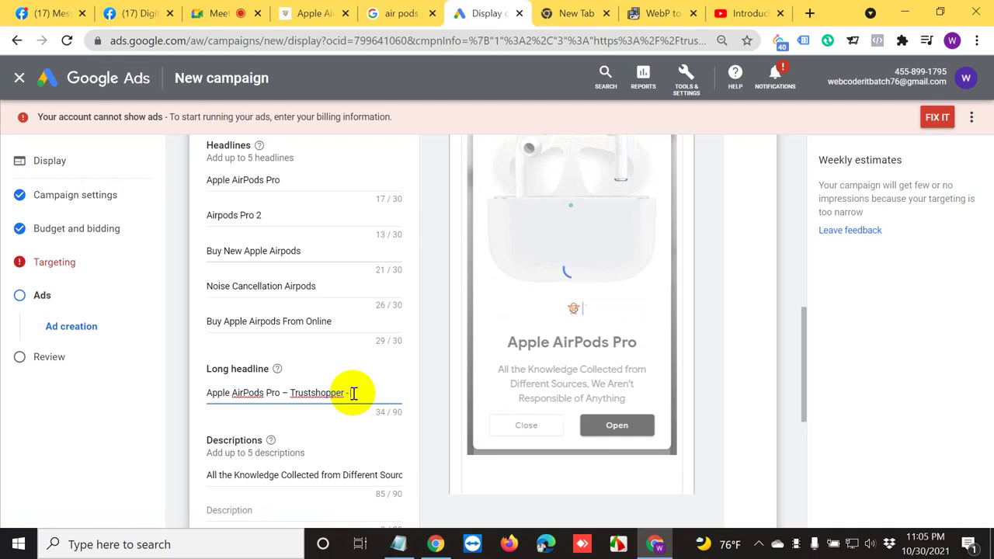
pyautogui.write('Trust')
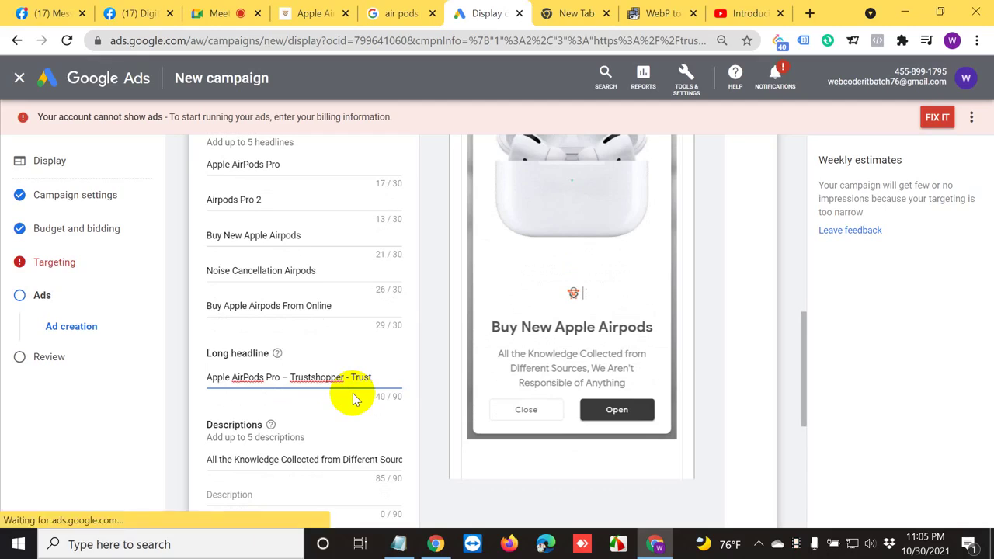
pyautogui.write('ed Online Seller')
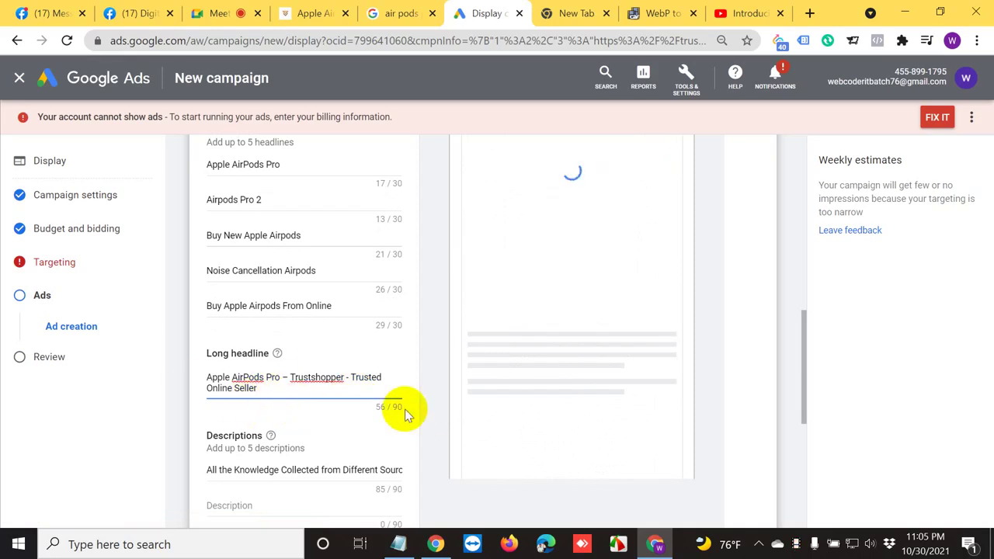
# Add three more description fields to the ad for a total of five.
pyautogui.scroll(-2, 352, 435)
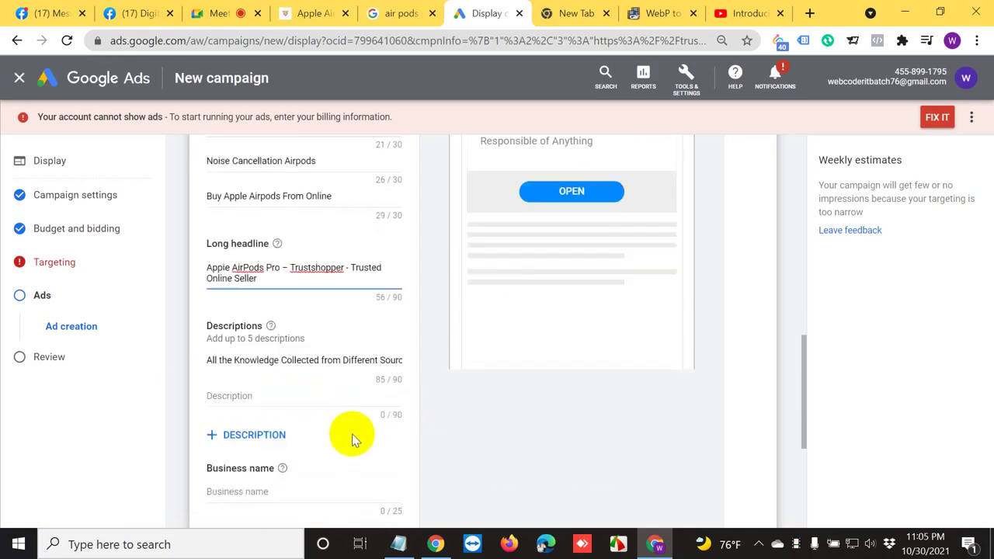
pyautogui.click(250, 387)
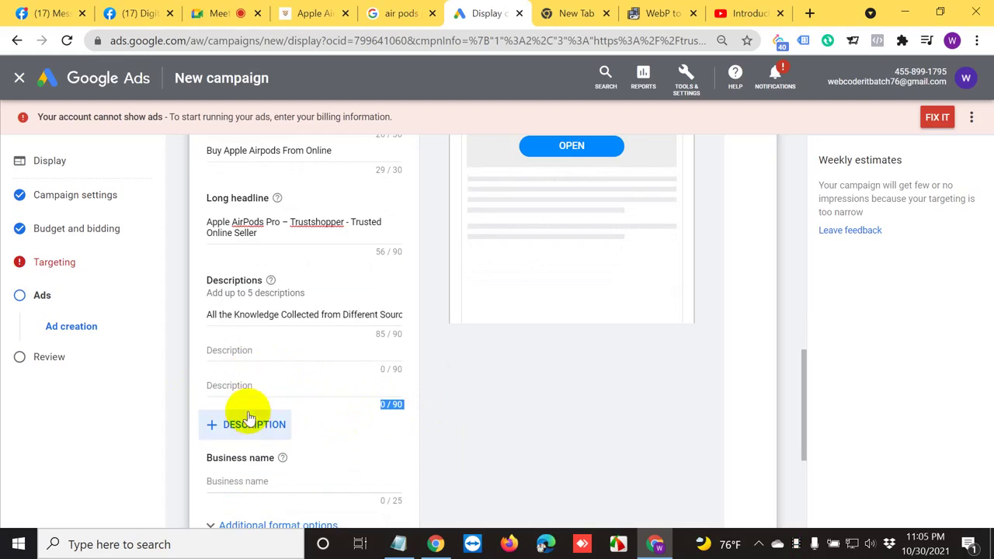
pyautogui.click(247, 432)
pyautogui.click(246, 466)
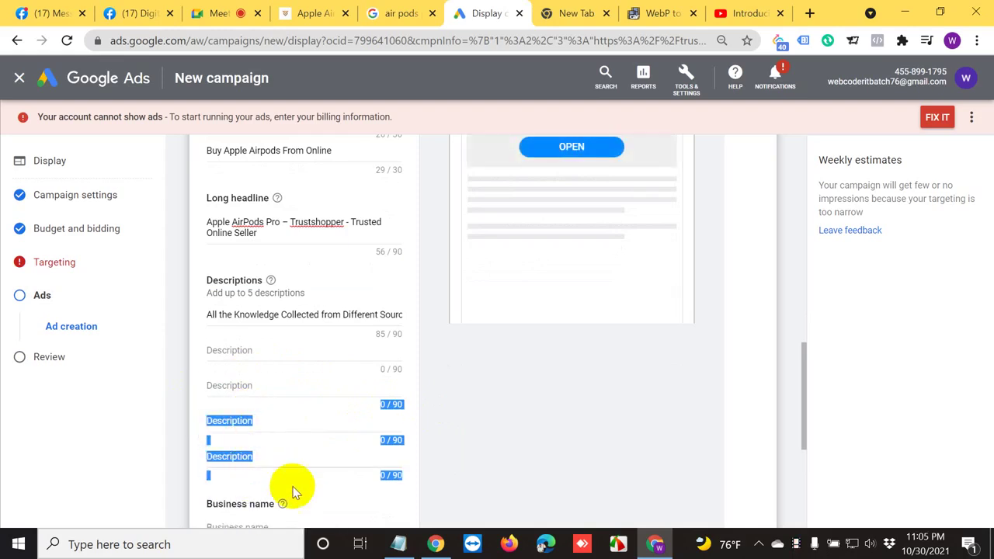
# Enter "We are trusted online seller and we are selling the good quality products." as the ad's second description.
pyautogui.click(257, 351)
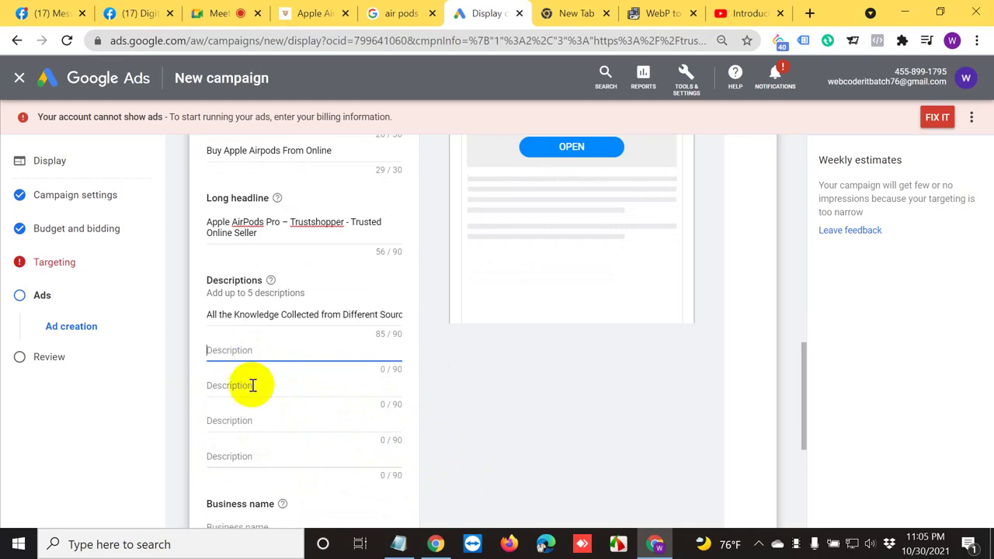
pyautogui.click(254, 386)
pyautogui.scroll(6, 355, 455)
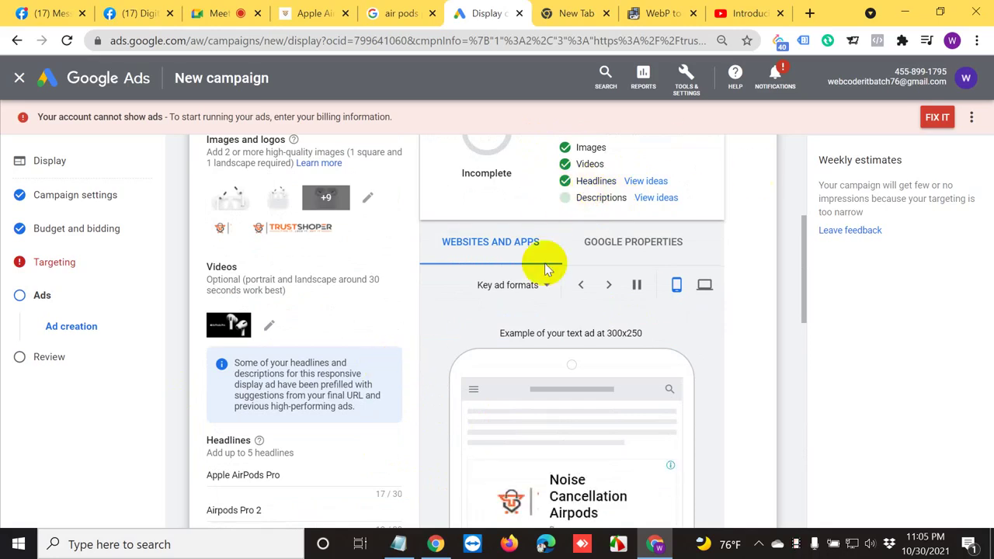
pyautogui.scroll(1, 544, 264)
pyautogui.scroll(-8, 373, 326)
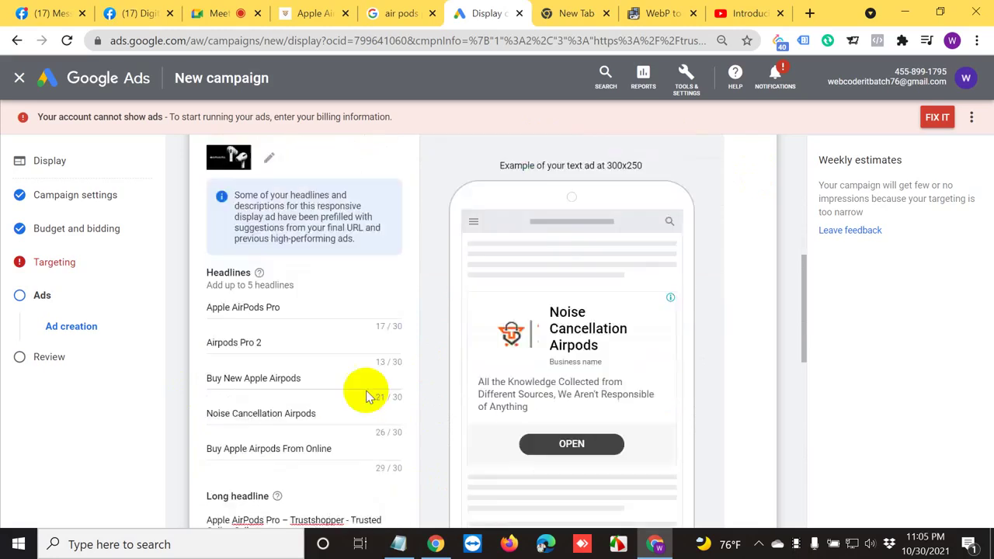
pyautogui.click(261, 269)
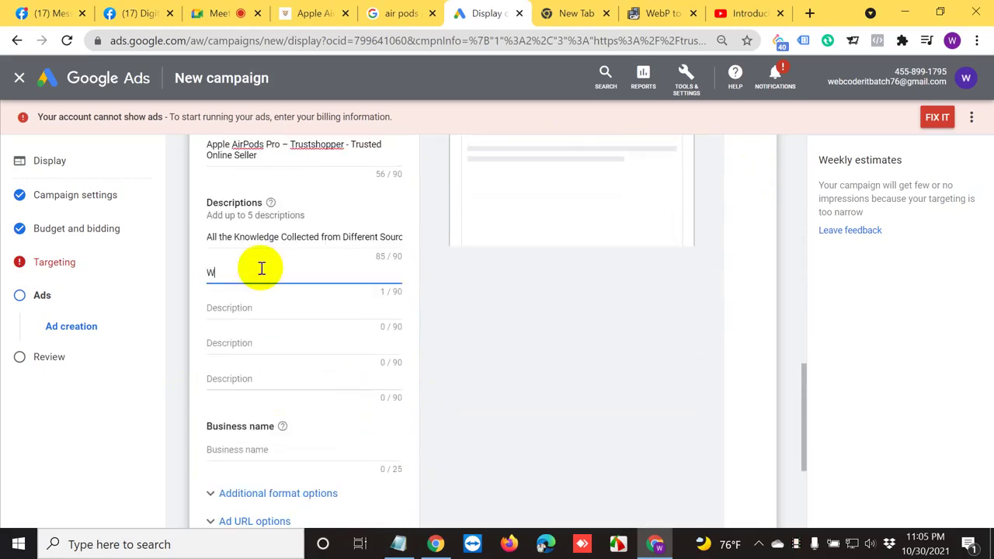
pyautogui.write('We are tru')
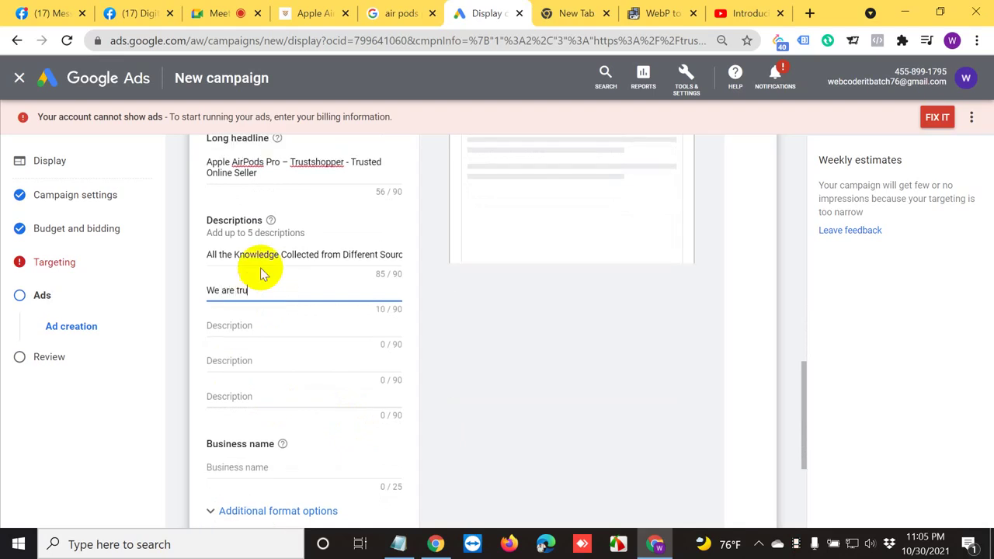
pyautogui.write('sted sell')
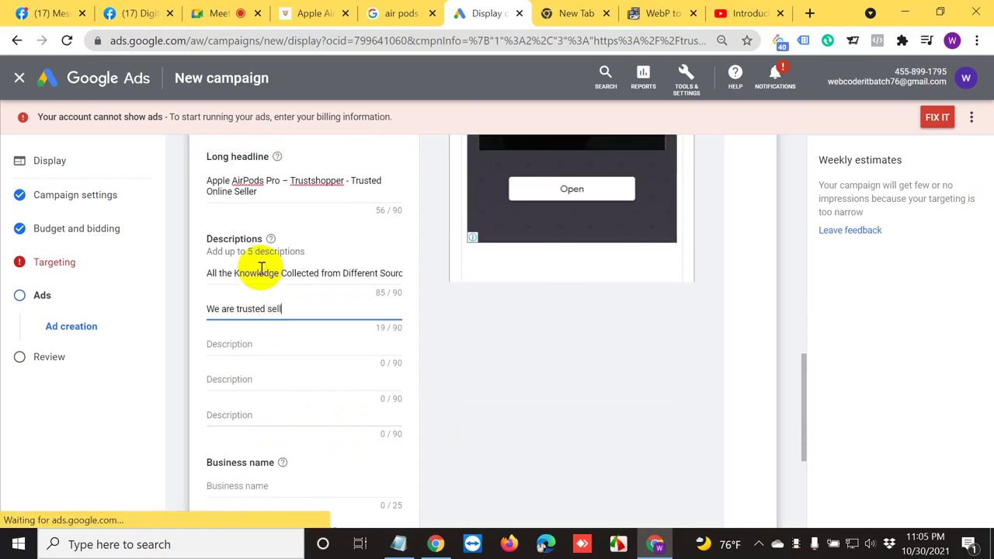
pyautogui.press('BackSpace')
pyautogui.press('BackSpace')
pyautogui.press('BackSpace')
pyautogui.press('BackSpace')
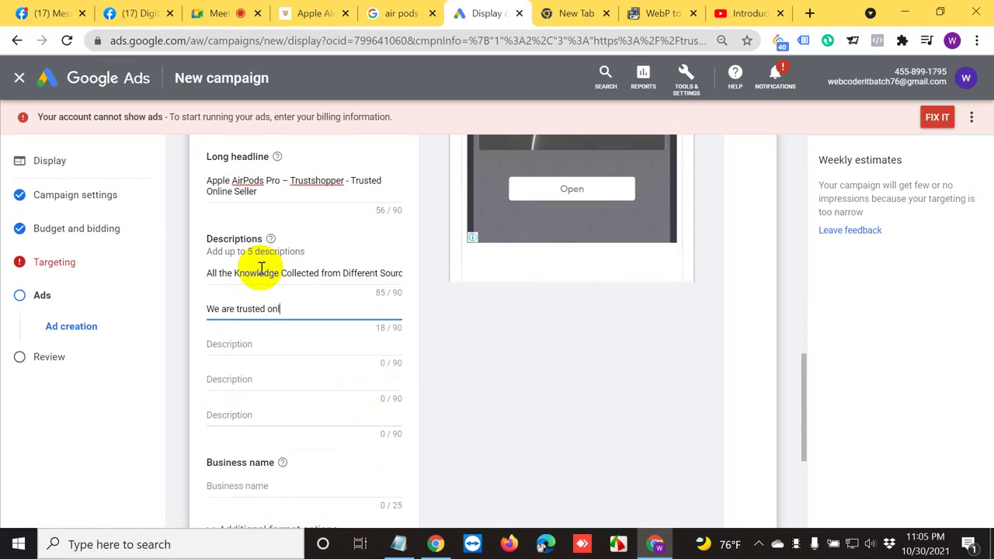
pyautogui.write('online seller and we are se')
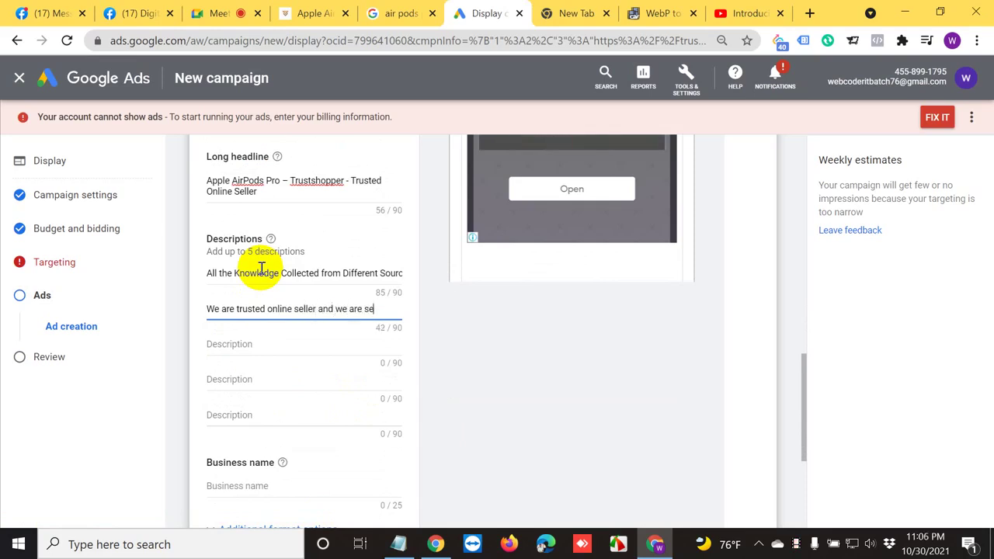
pyautogui.write('lling the goo')
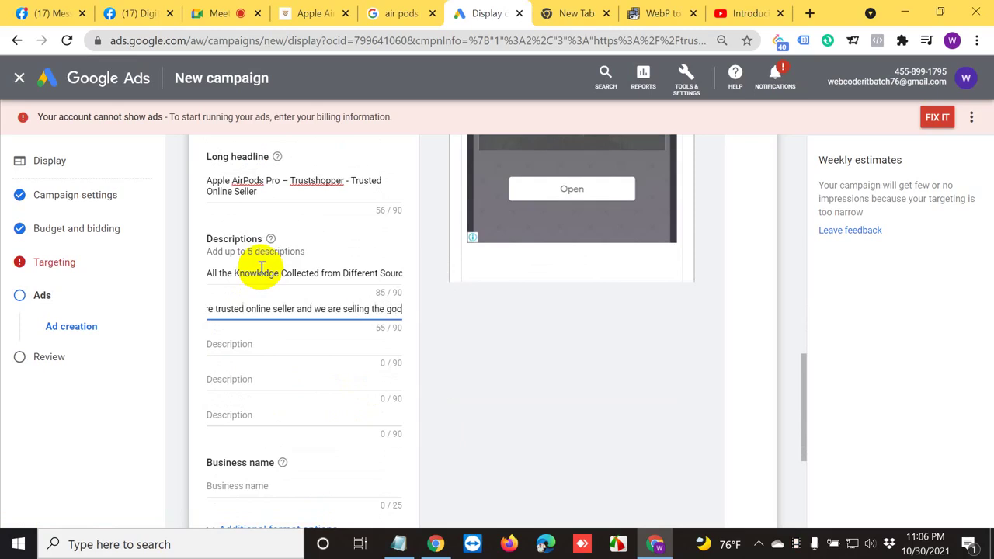
pyautogui.write('d qualit')
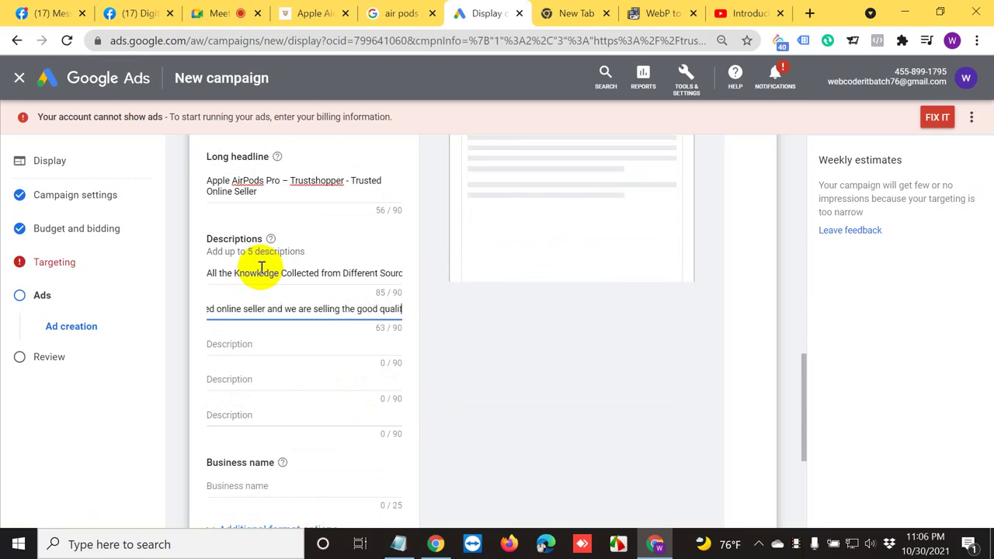
pyautogui.write('y products')
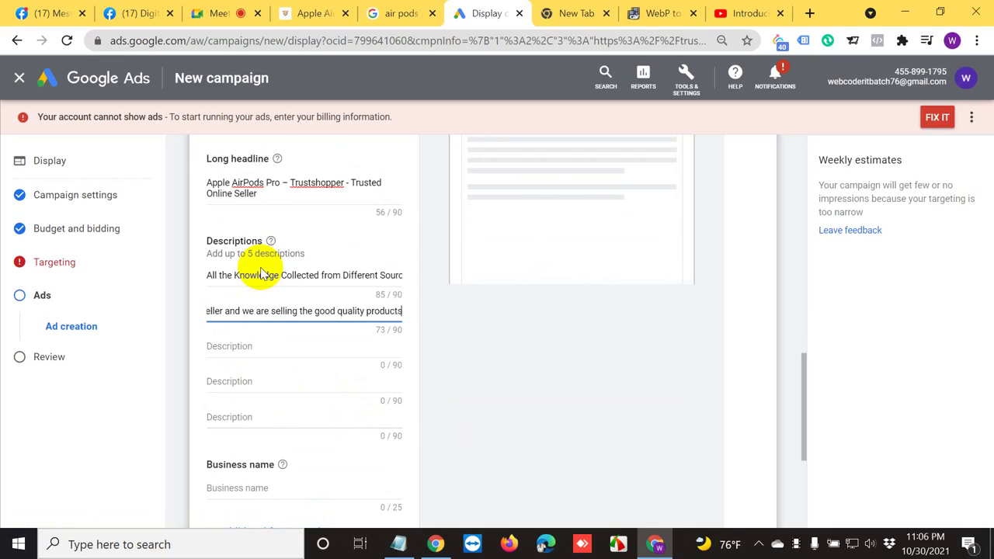
pyautogui.write('.')
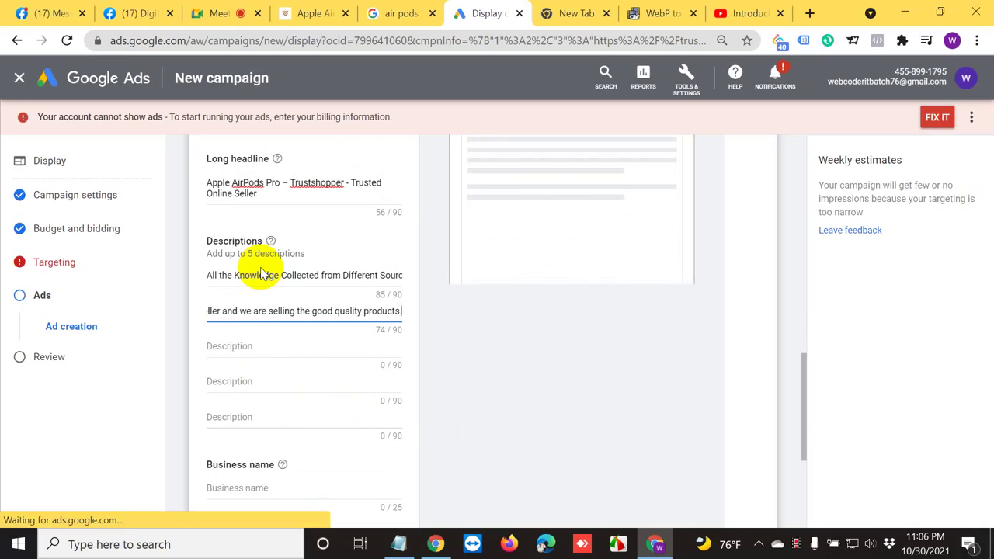
# Enter "Buy new apple airpods pro and feel the music" as the ad's third description.
pyautogui.click(266, 358)
pyautogui.write('Buy')
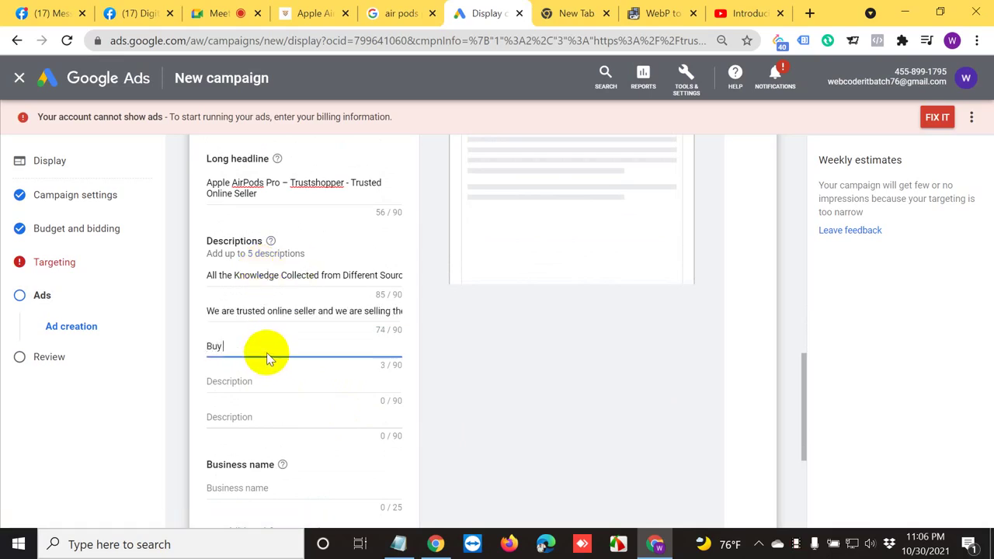
pyautogui.write(' new app')
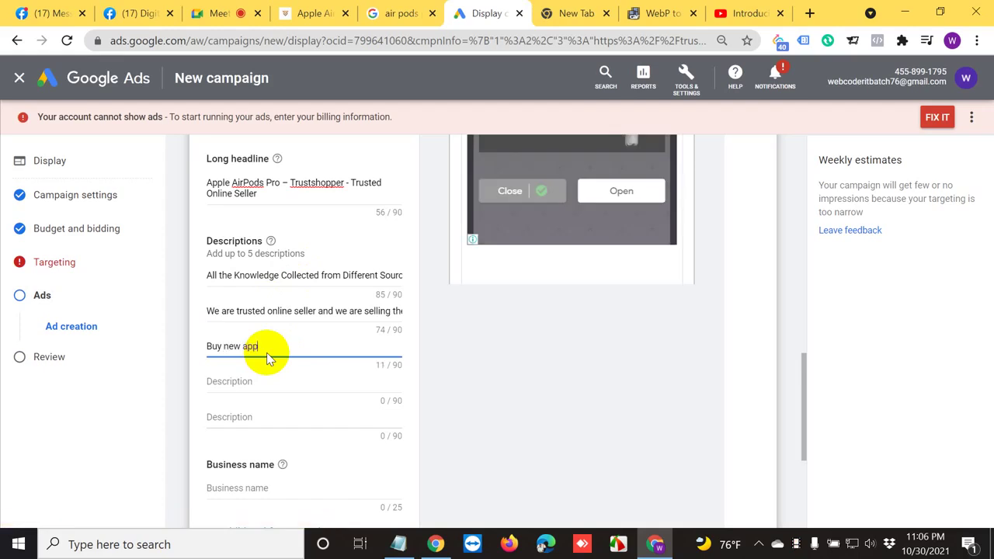
pyautogui.write('le airpods pro and feel the music')
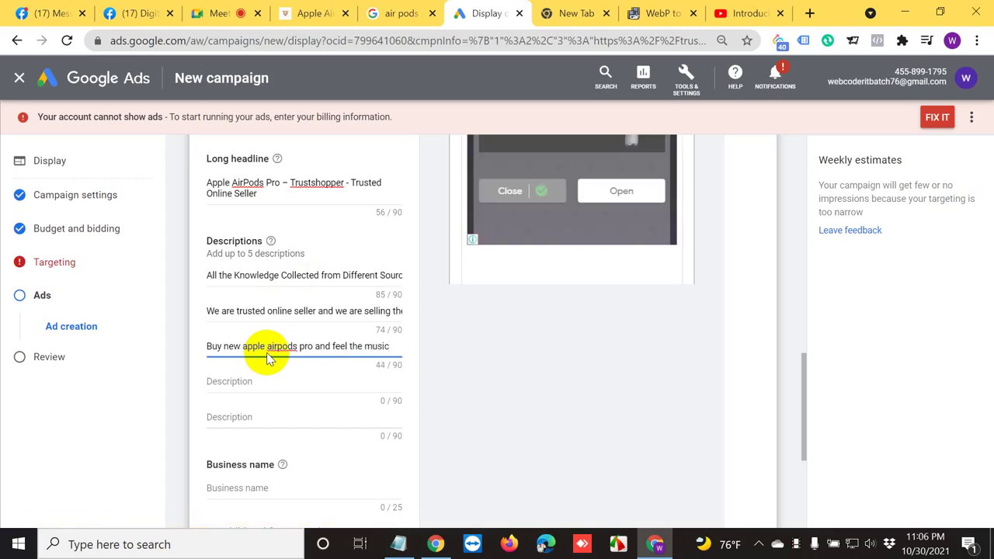
# Enter "Noise cancellation apple airpods pro from trusthoper" as the ad's fourth description.
pyautogui.click(266, 378)
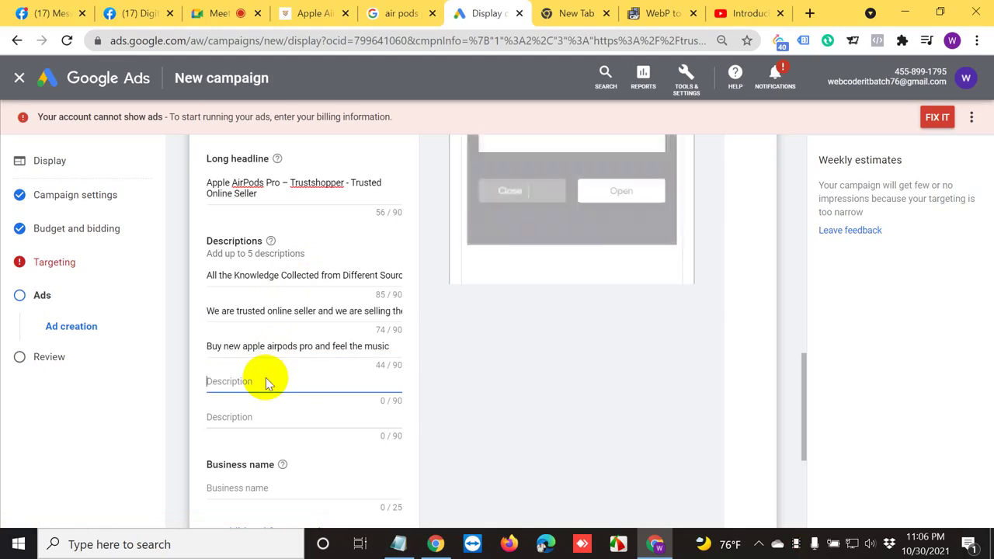
pyautogui.write('Noise')
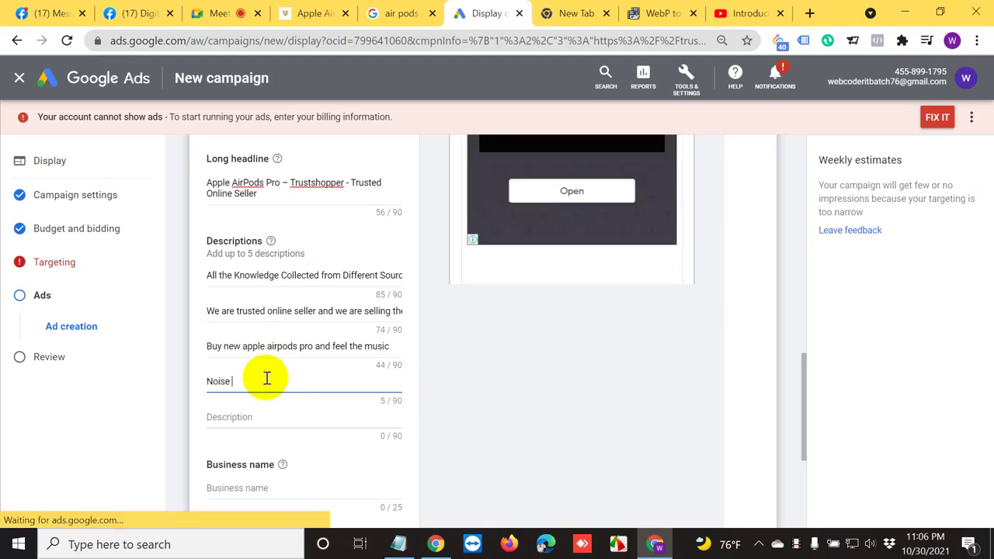
pyautogui.write(' cancellation')
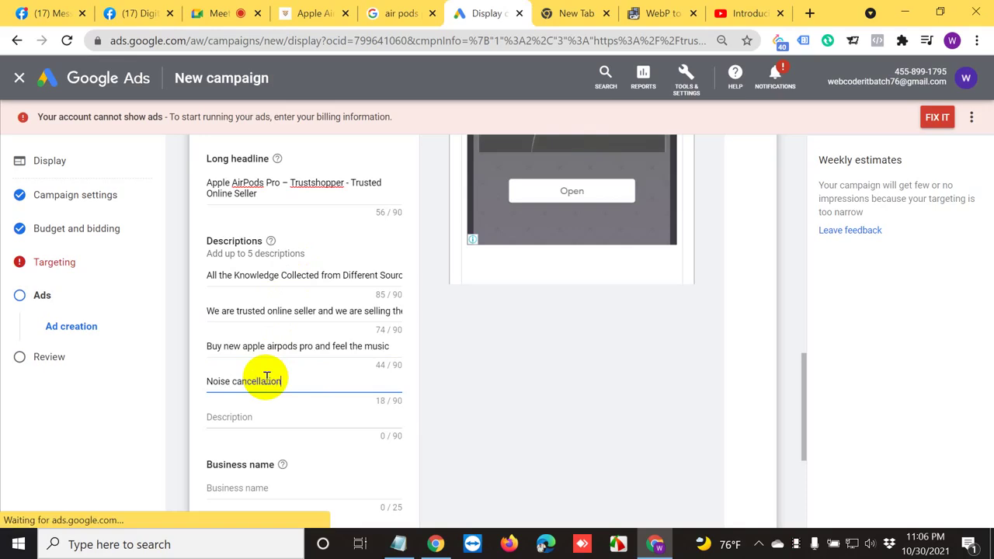
pyautogui.write(' apple air')
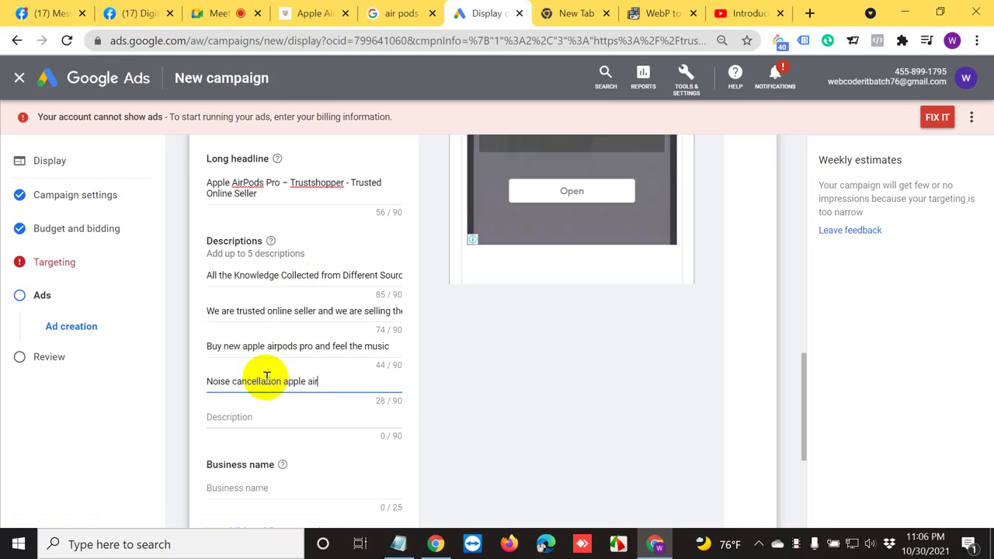
pyautogui.write('pods')
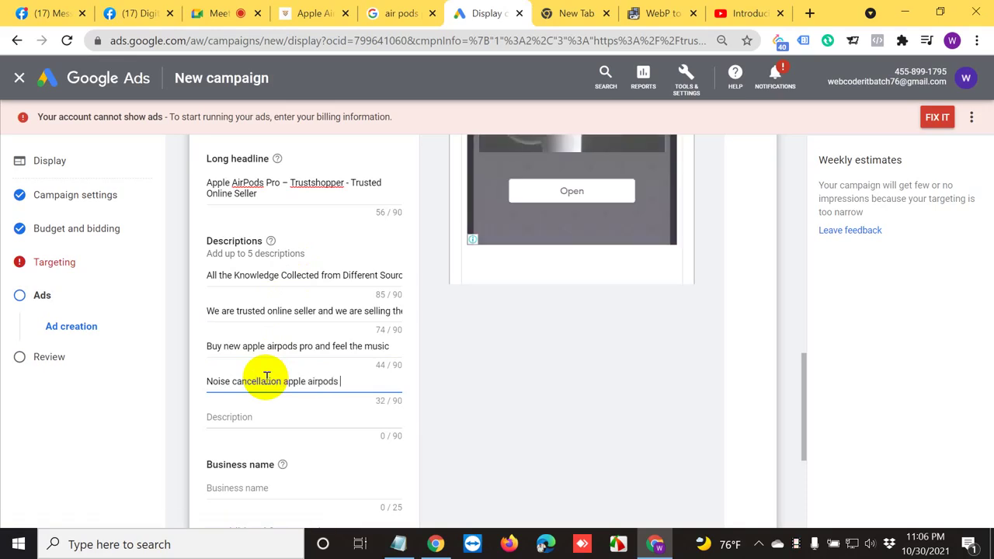
pyautogui.write(' pro fro')
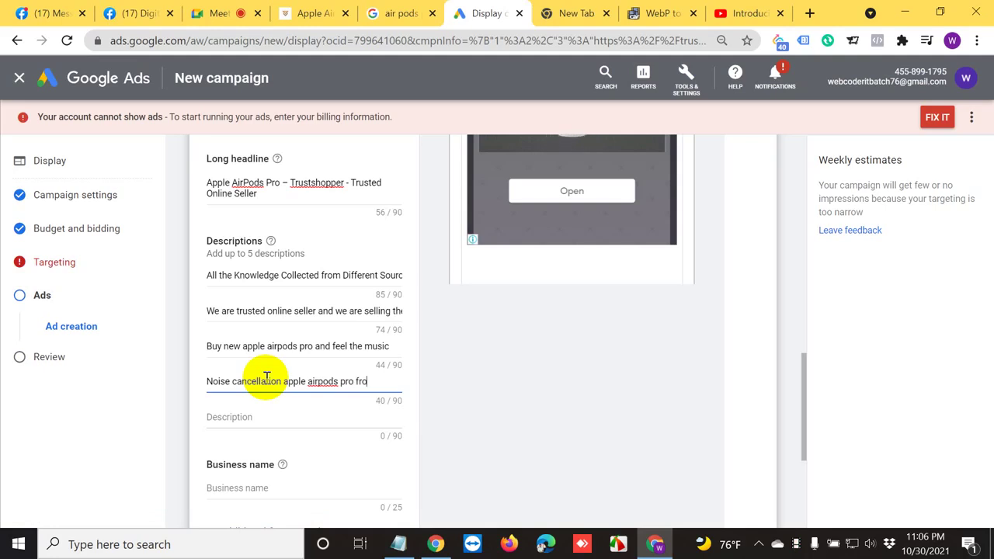
pyautogui.write('m trustho')
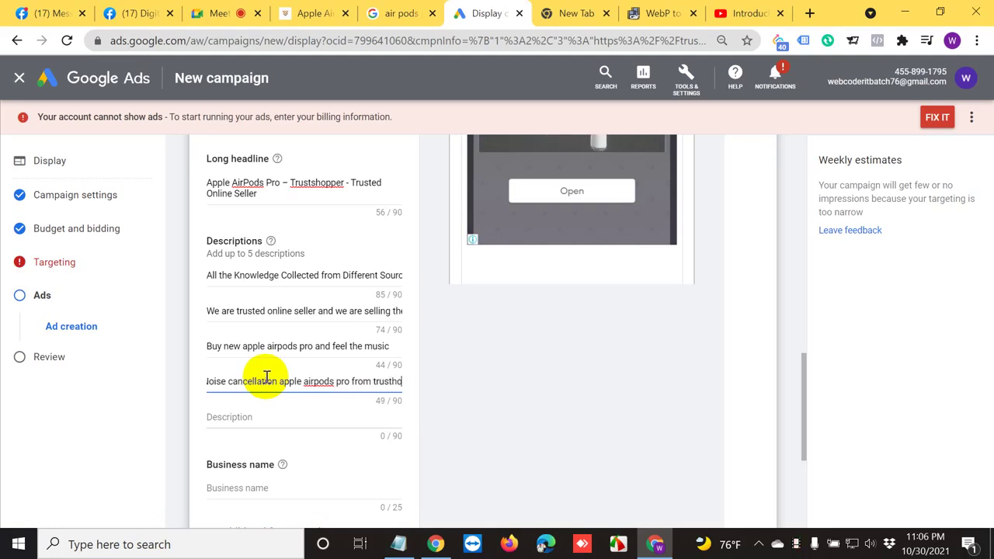
pyautogui.write('per')
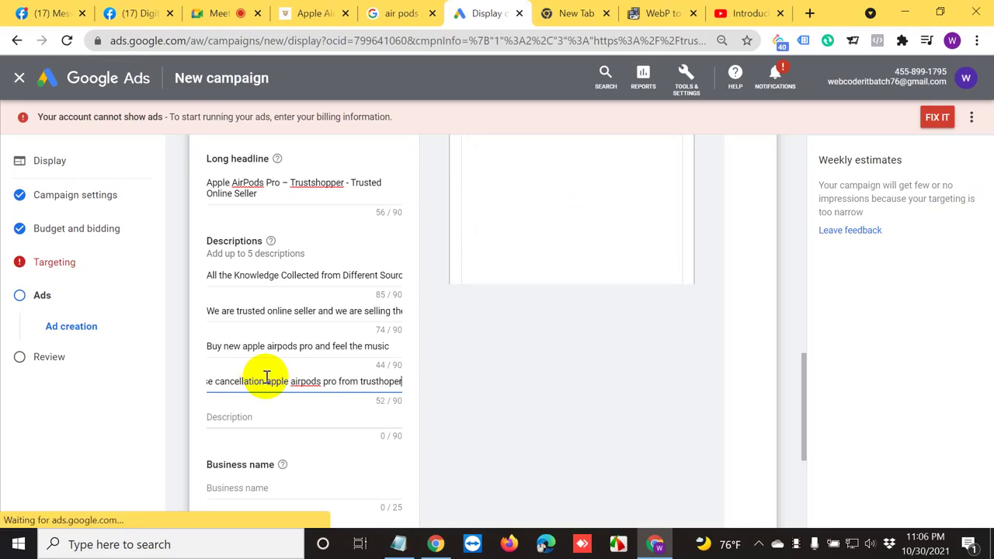
# Enter "Best Apple airpods pro and get fast delivery" as the ad's fifth description.
pyautogui.click(270, 426)
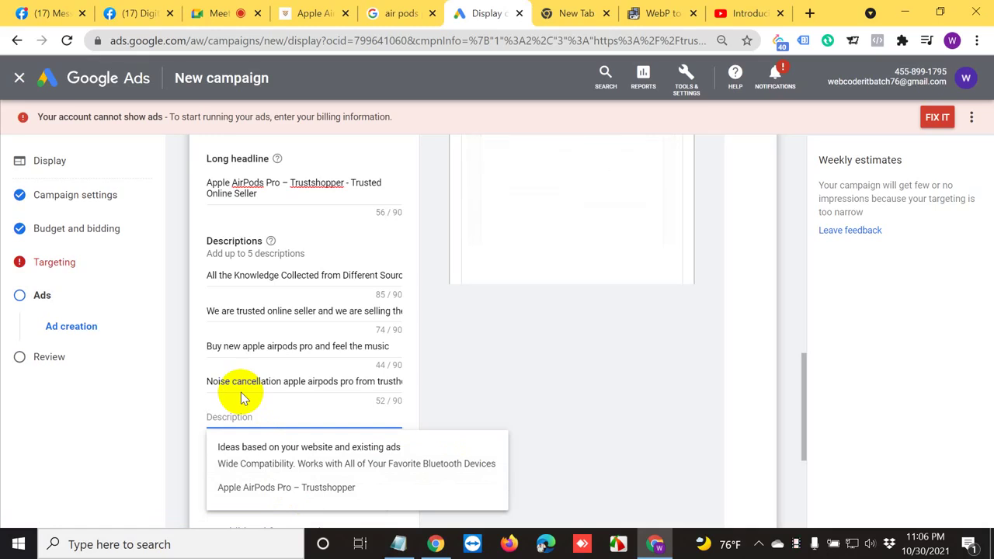
pyautogui.write('Best')
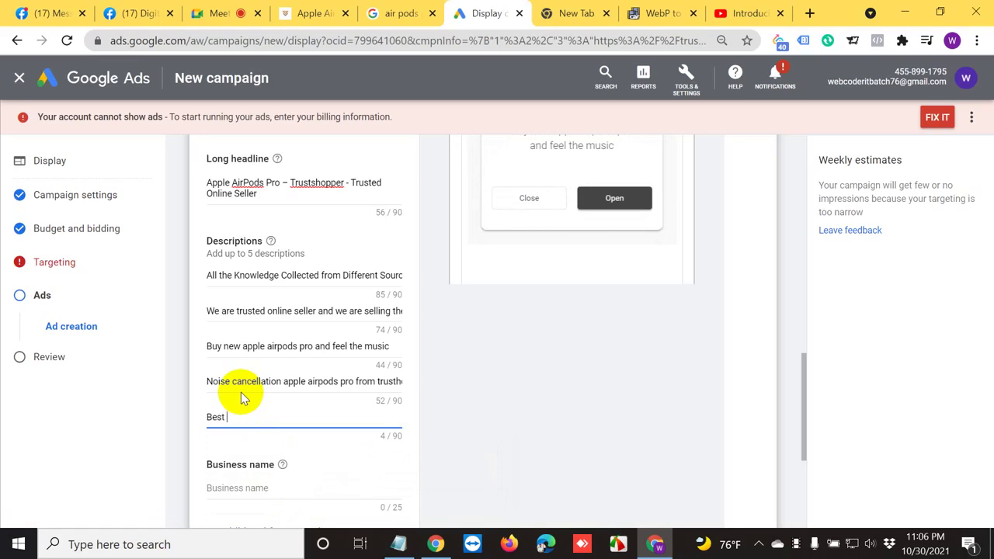
pyautogui.write(' Apple air')
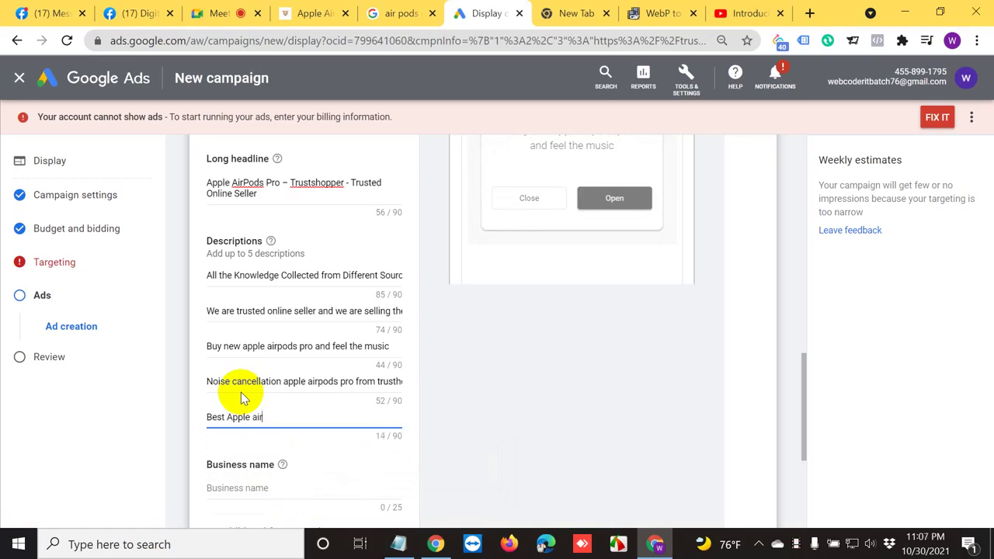
pyautogui.write('pods pro')
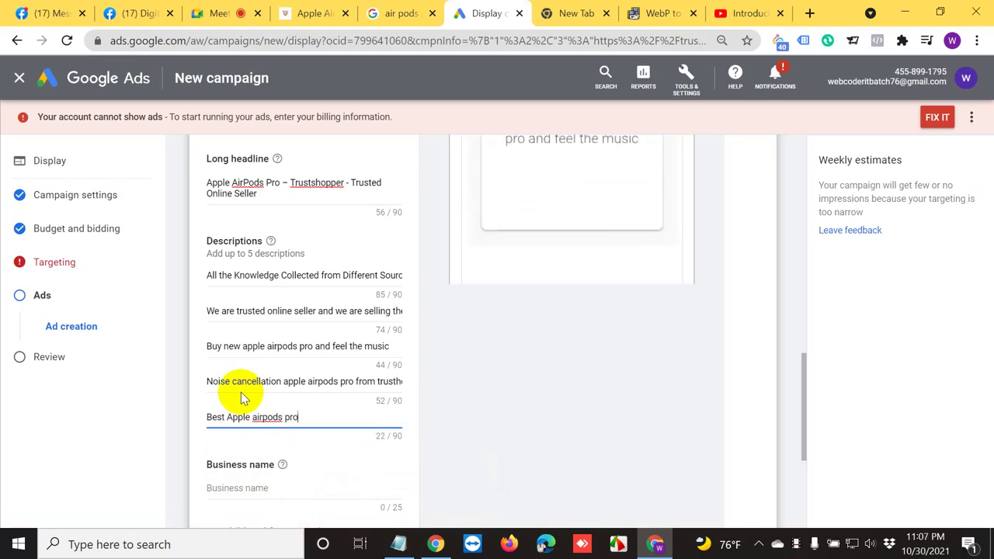
pyautogui.write(' and get fa')
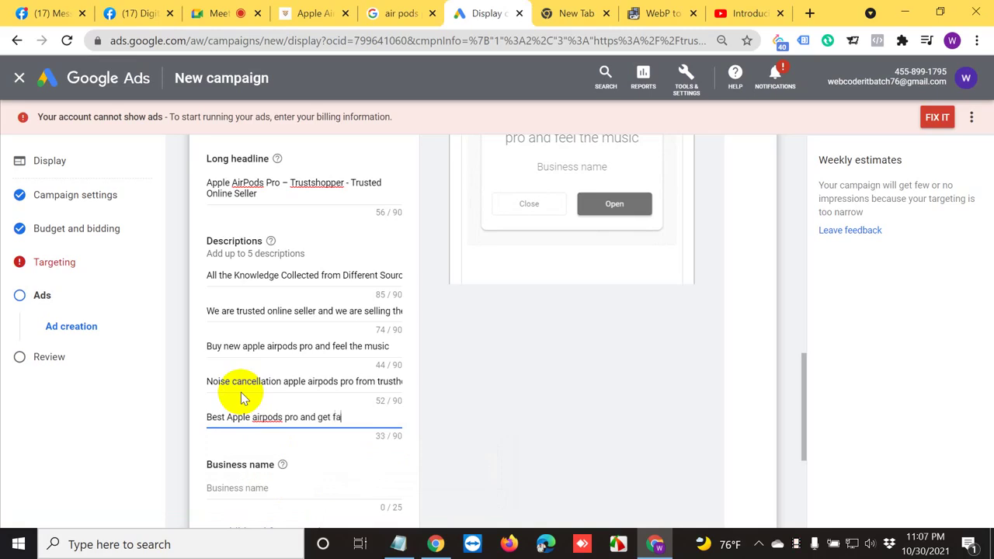
pyautogui.write('st delivery')
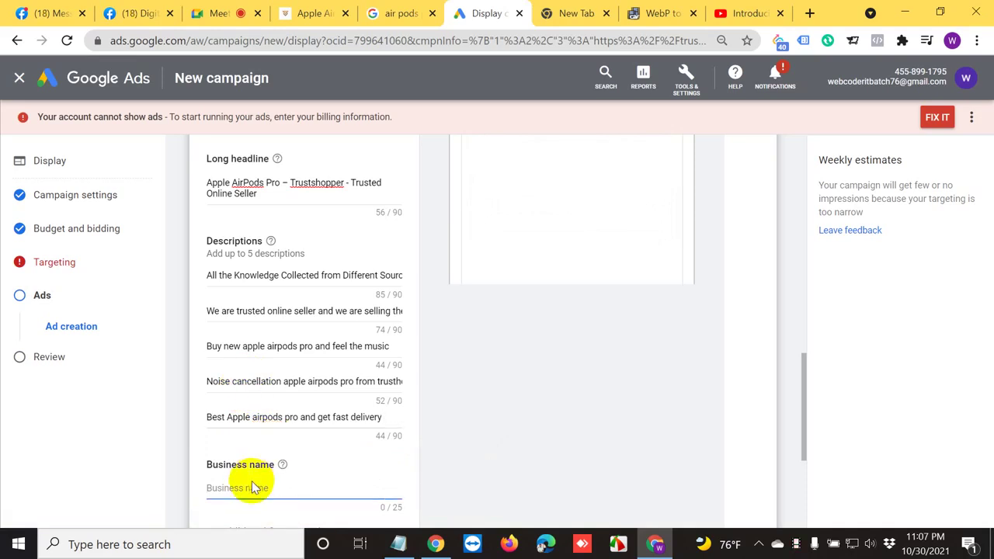
# Set the ad's business name to "Trustshoper" and review the ad strength and the mobile ad preview.
pyautogui.write('Trustshop')
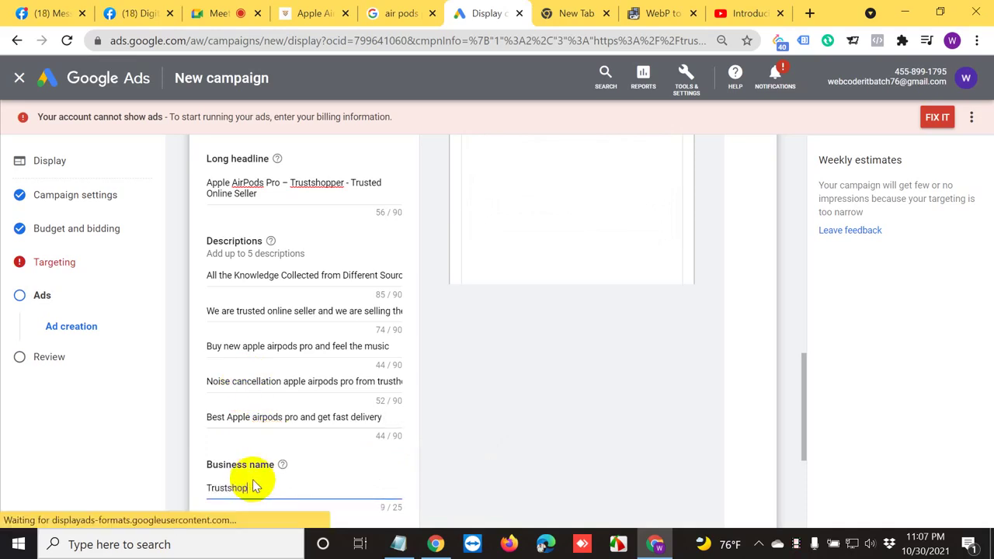
pyautogui.write('er')
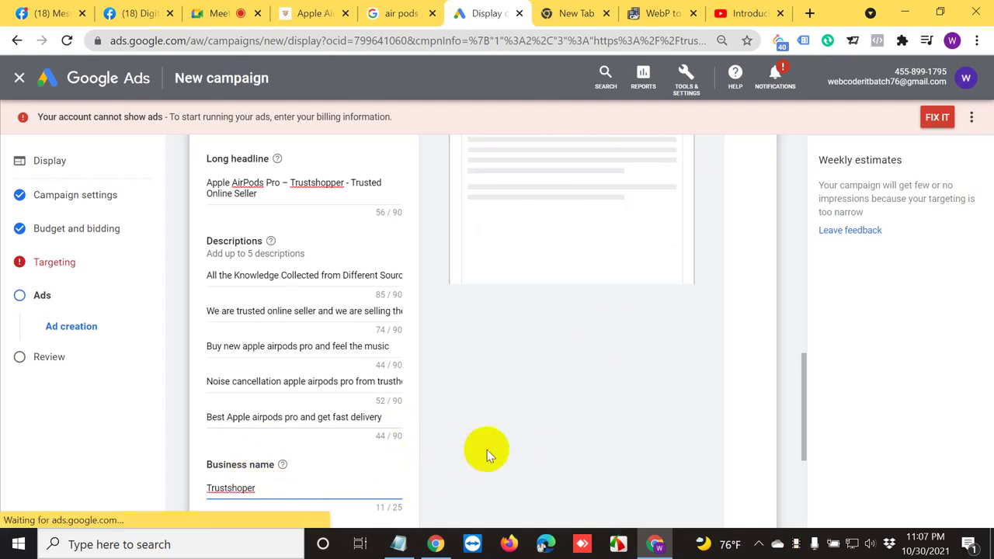
pyautogui.scroll(-3, 484, 453)
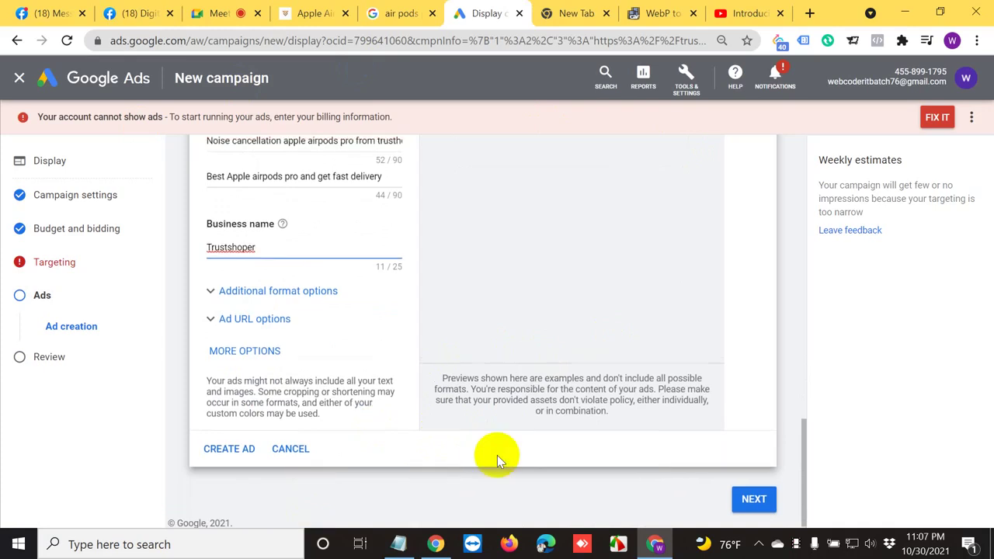
pyautogui.scroll(8, 497, 455)
pyautogui.scroll(4, 500, 452)
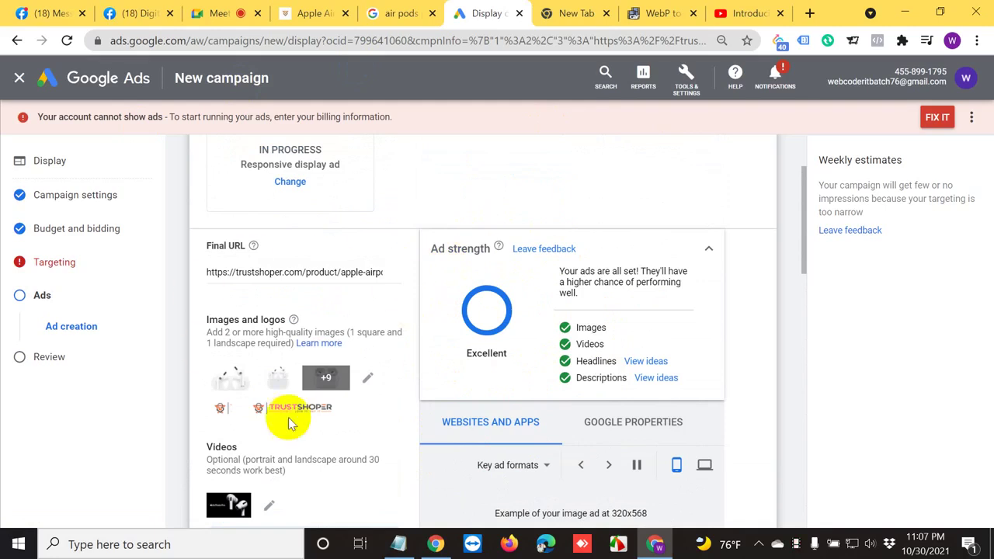
pyautogui.scroll(-4, 688, 421)
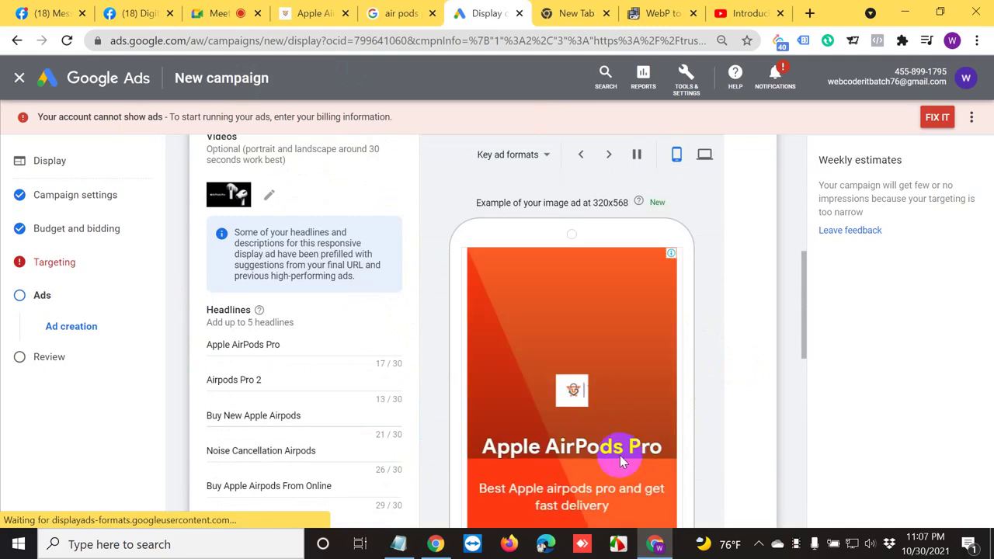
pyautogui.scroll(-1, 698, 381)
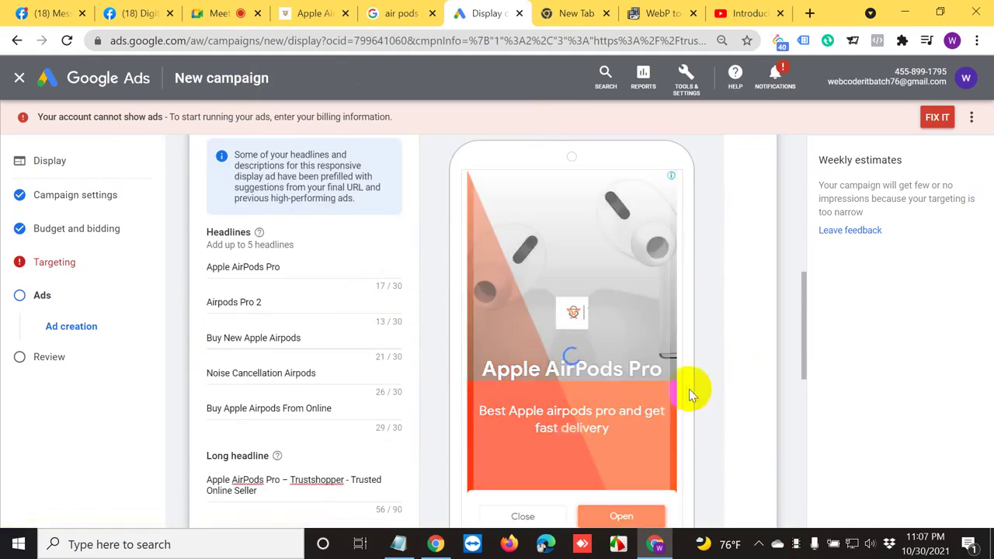
# Create the responsive display ad with the entered assets and continue to the campaign review.
pyautogui.scroll(-2, 781, 404)
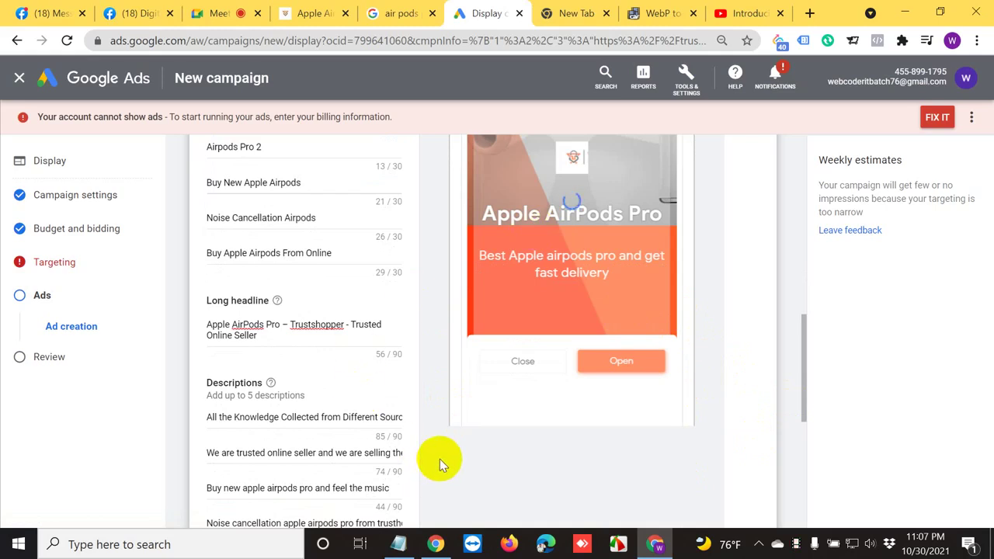
pyautogui.scroll(-4, 439, 459)
pyautogui.scroll(-1, 466, 454)
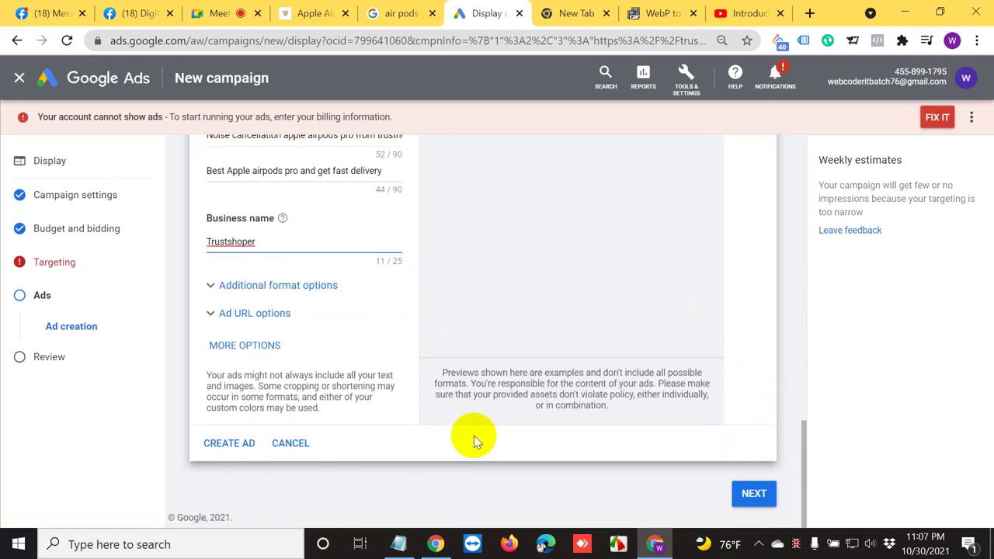
pyautogui.click(239, 448)
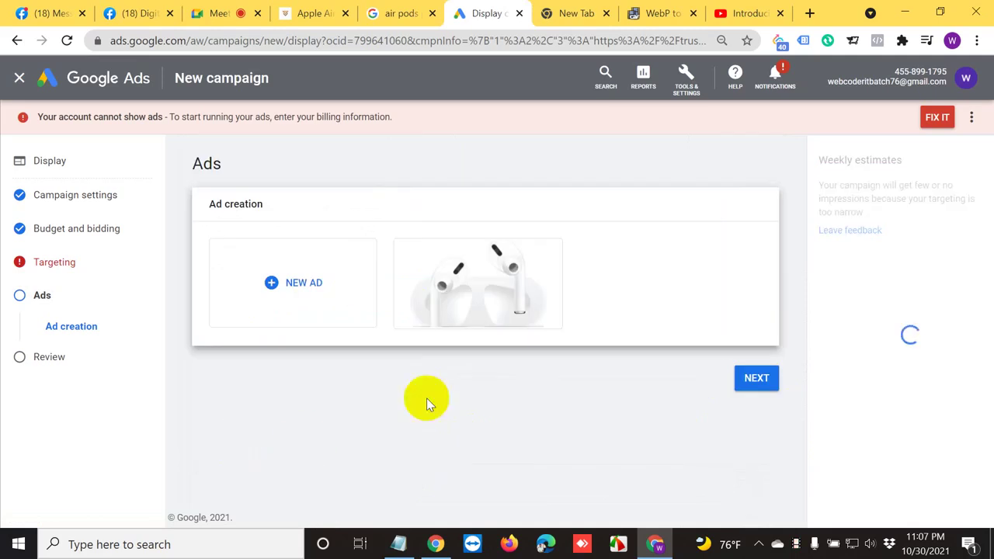
pyautogui.moveTo(487, 287)
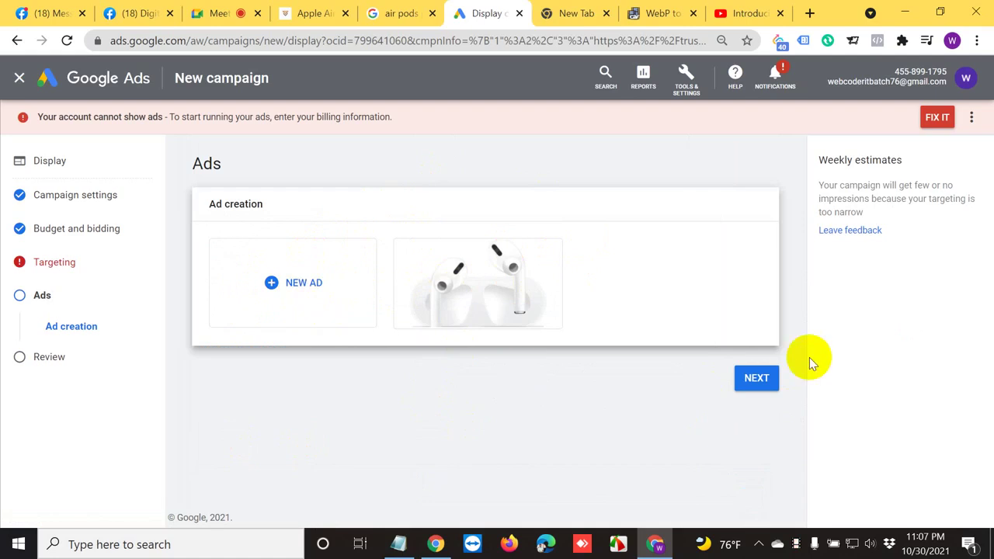
pyautogui.click(753, 379)
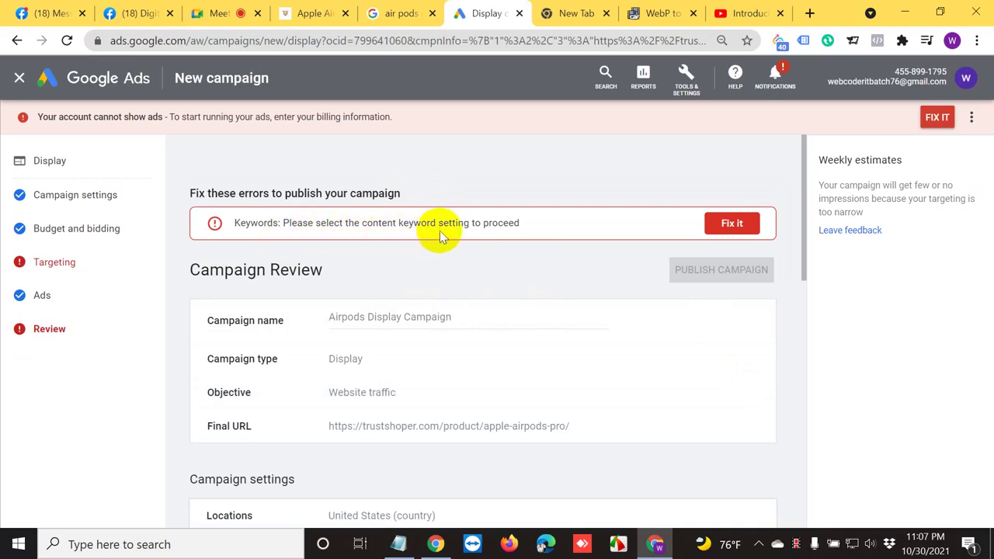
# Try to resolve the keyword error from the campaign review by going through the targeting settings and returning to the review.
pyautogui.click(730, 223)
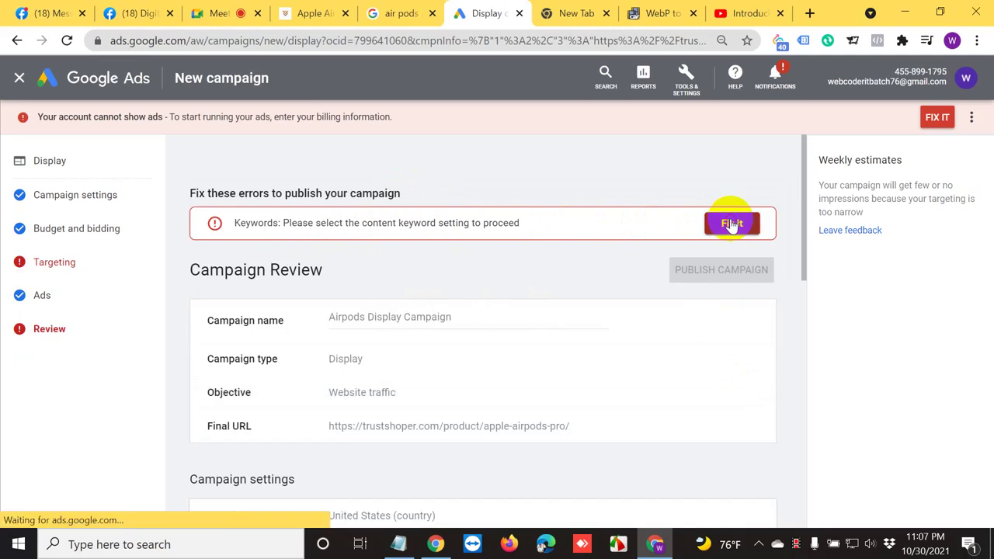
pyautogui.click(746, 445)
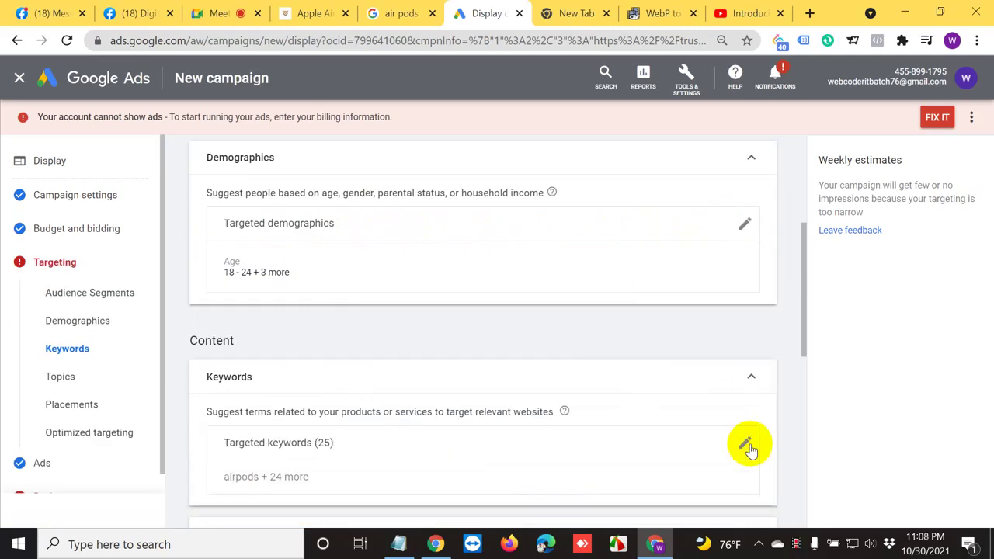
pyautogui.scroll(-2, 566, 373)
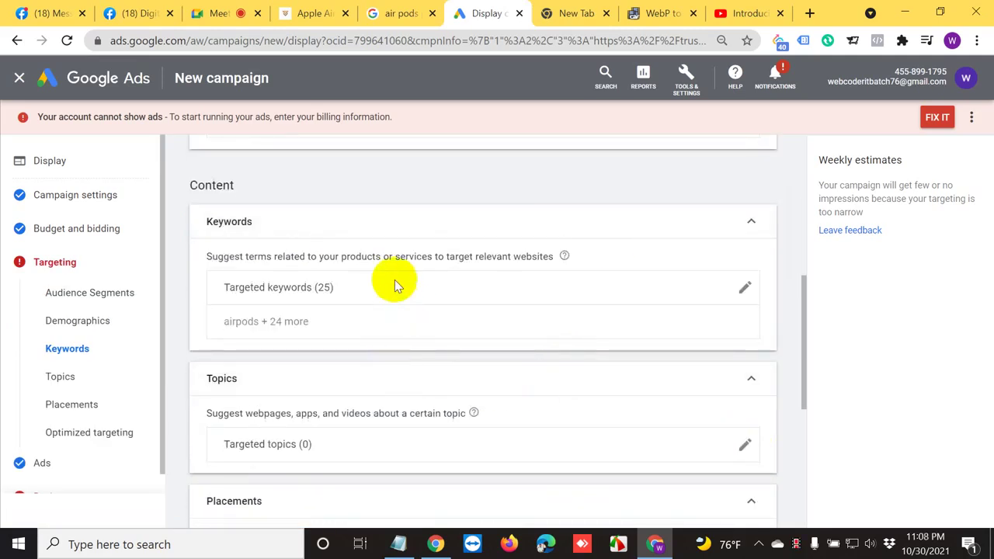
pyautogui.scroll(-5, 405, 374)
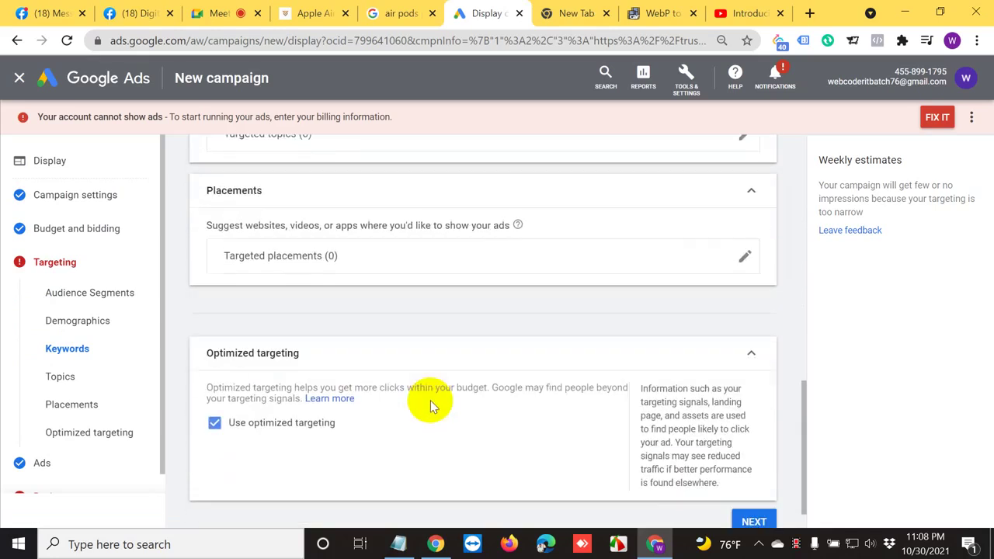
pyautogui.click(750, 481)
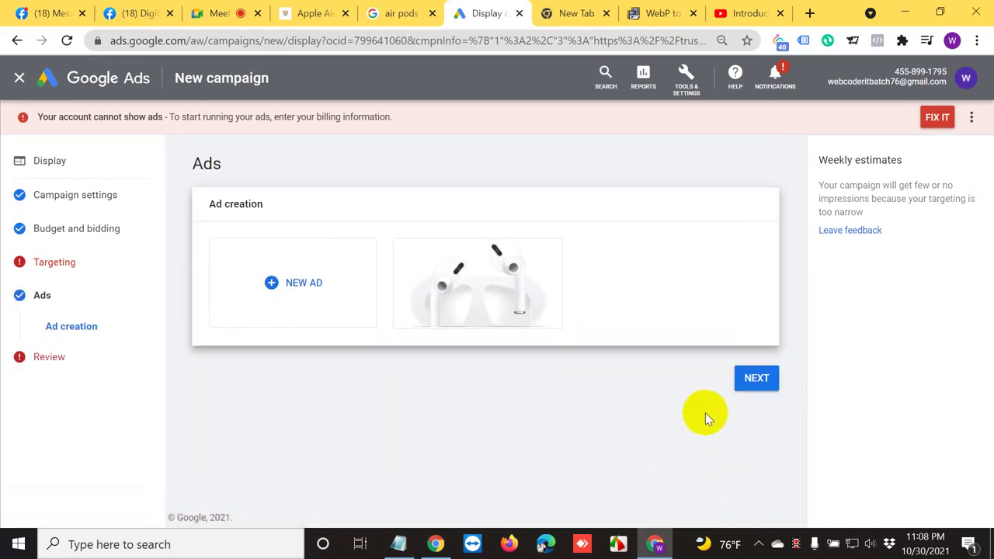
pyautogui.click(753, 380)
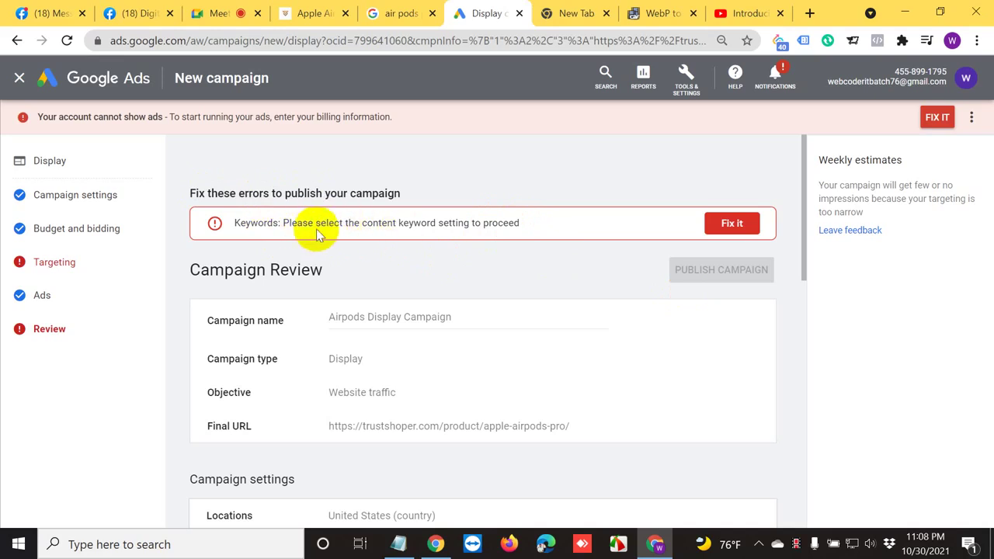
# Set the keyword setting to Content, showing ads only on pages, apps and videos related to the keywords, and return to the review.
pyautogui.click(730, 224)
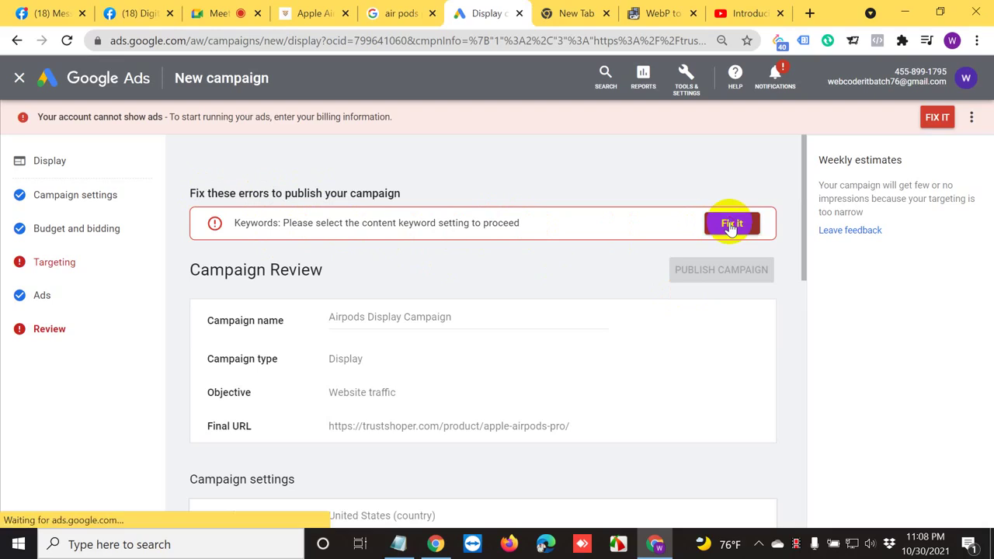
pyautogui.scroll(-4, 611, 337)
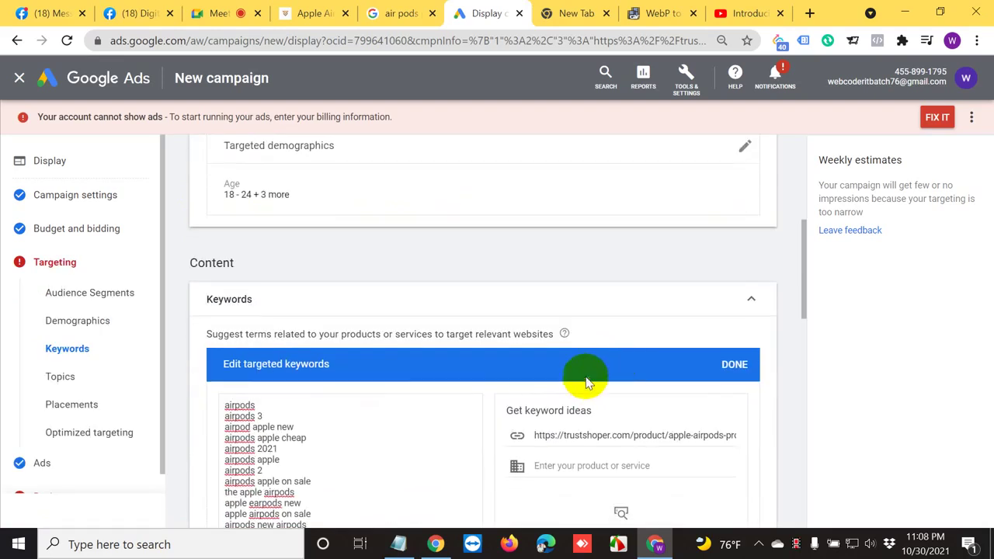
pyautogui.scroll(-4, 589, 368)
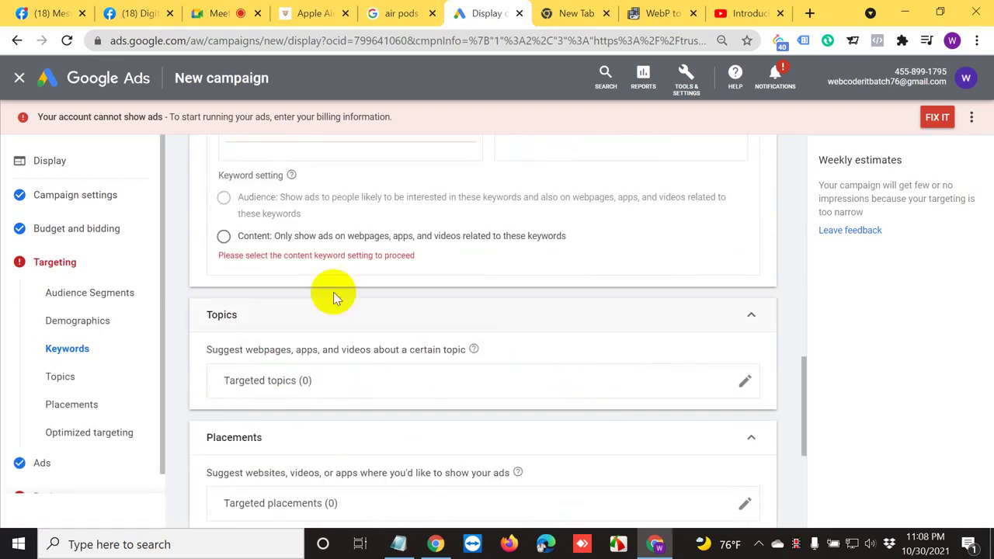
pyautogui.click(224, 237)
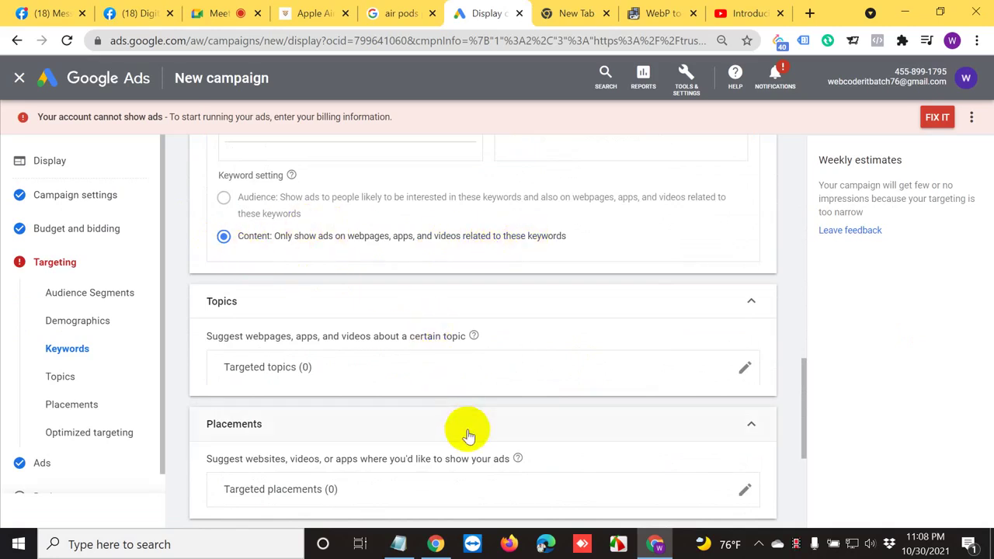
pyautogui.scroll(-3, 470, 402)
pyautogui.scroll(-1, 491, 400)
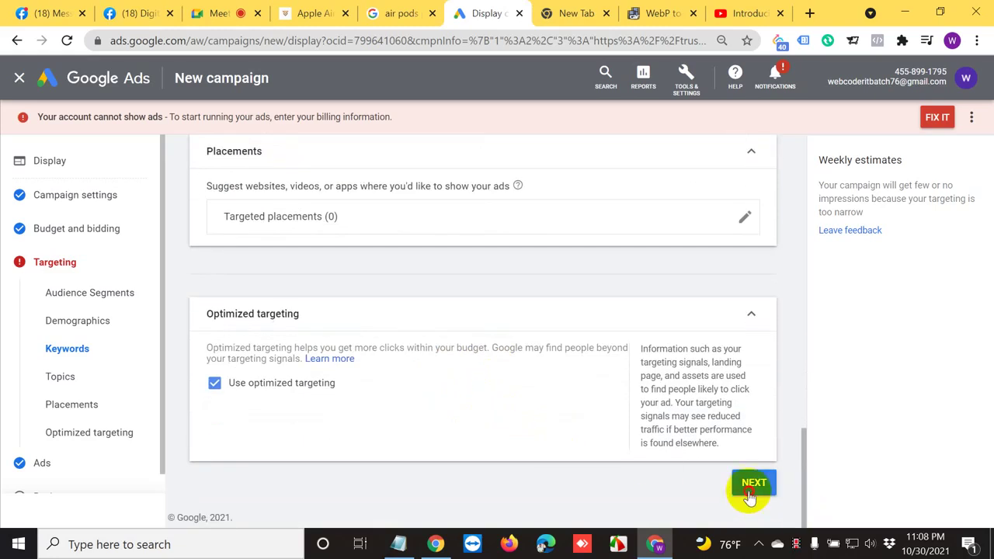
pyautogui.click(749, 489)
pyautogui.click(757, 379)
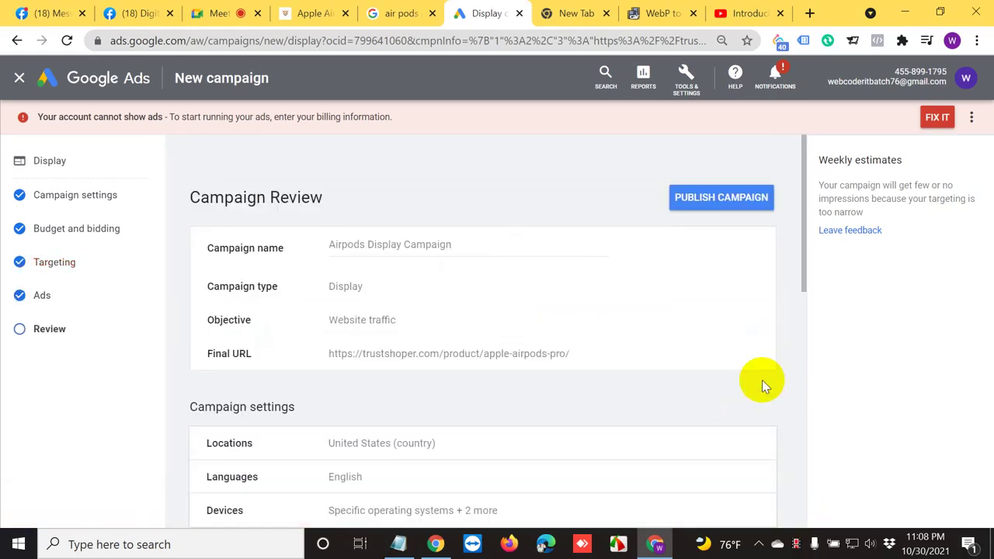
# Review the campaign's settings, budget, targeting and ads summary, and publish the campaign.
pyautogui.scroll(-4, 451, 377)
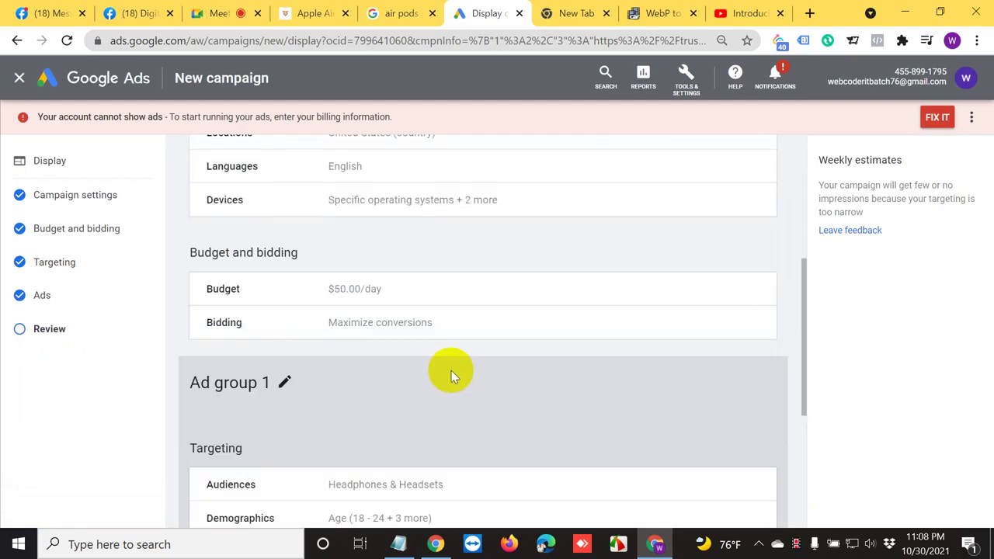
pyautogui.scroll(-4, 453, 369)
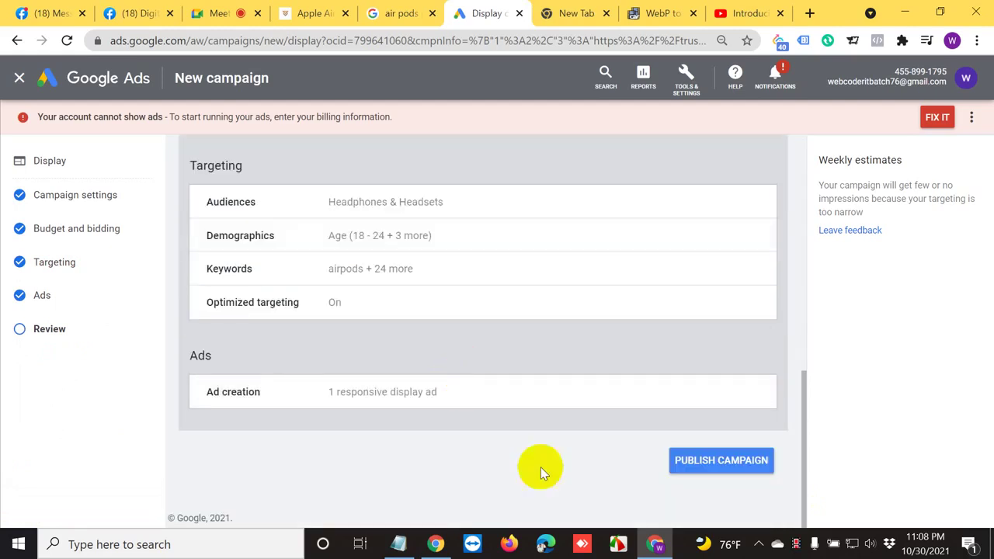
pyautogui.click(722, 461)
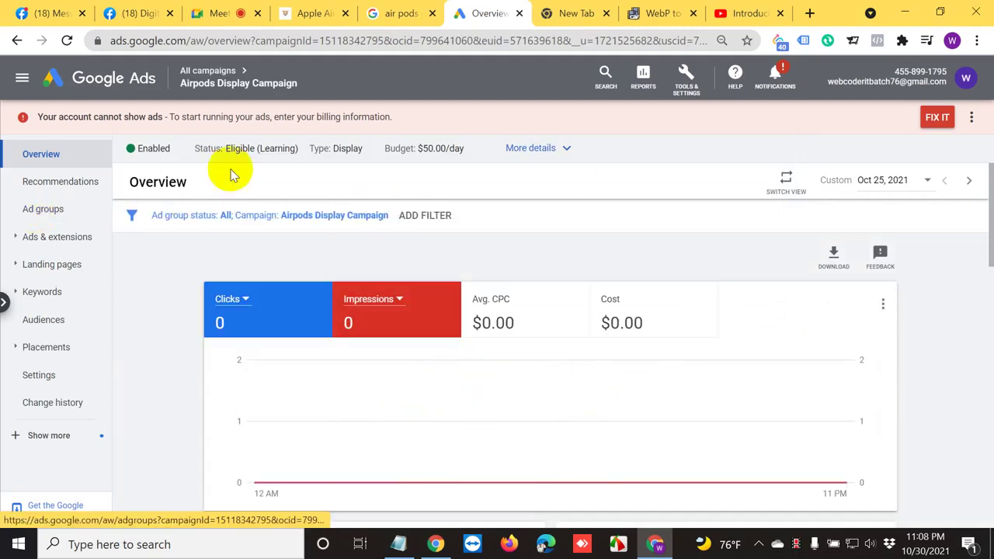
# Preview the responsive display ad from the campaign's ads list and test the image ad's click-through.
pyautogui.click(45, 237)
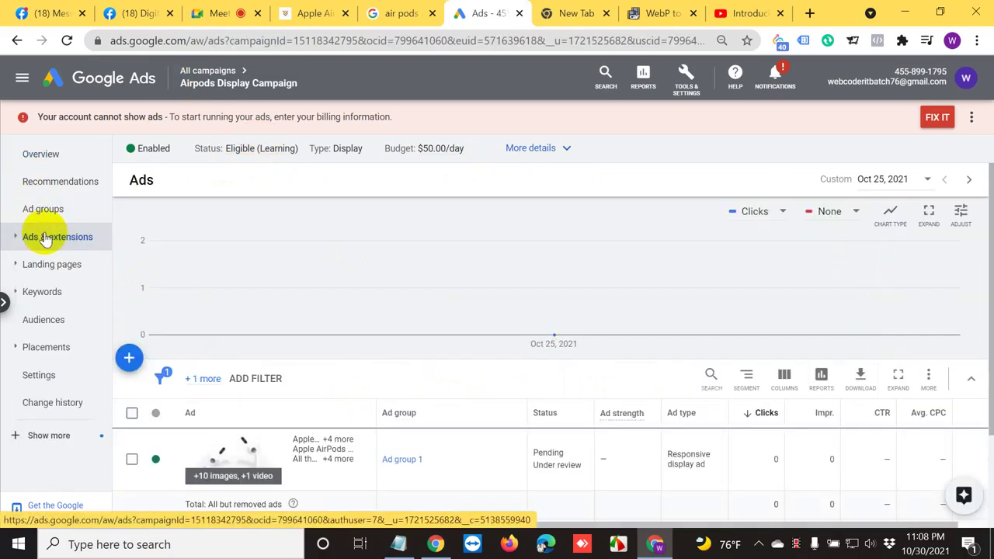
pyautogui.scroll(-2, 417, 472)
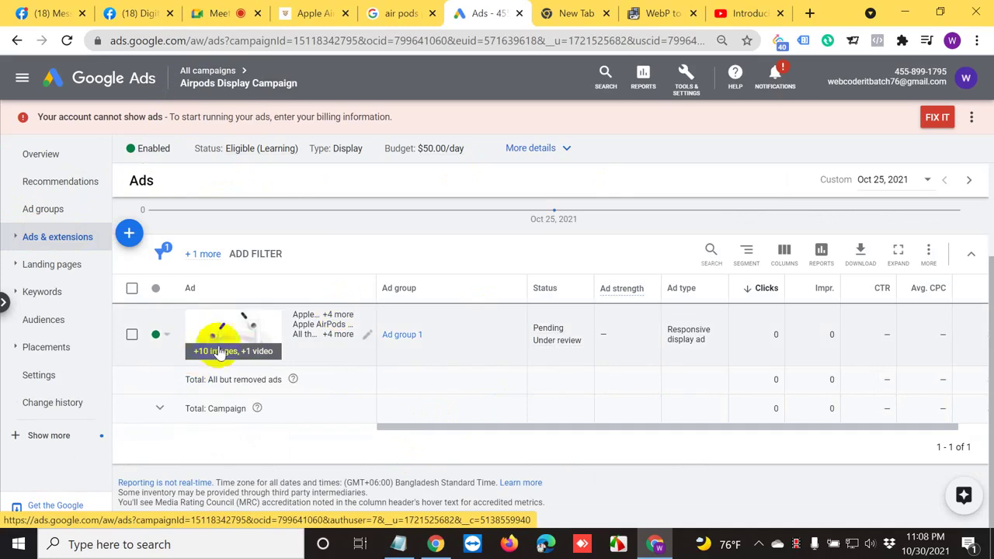
pyautogui.click(239, 335)
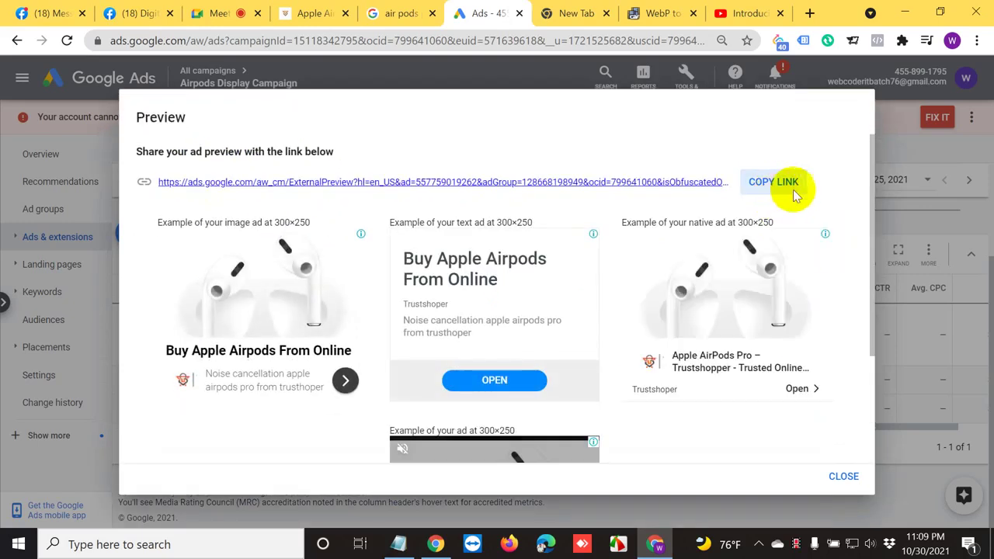
pyautogui.scroll(-2, 455, 381)
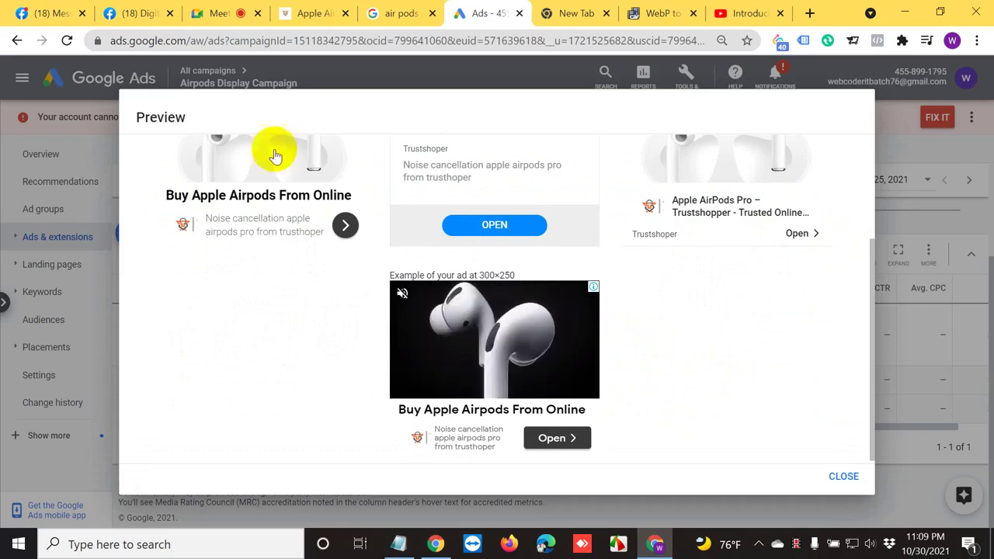
pyautogui.click(346, 225)
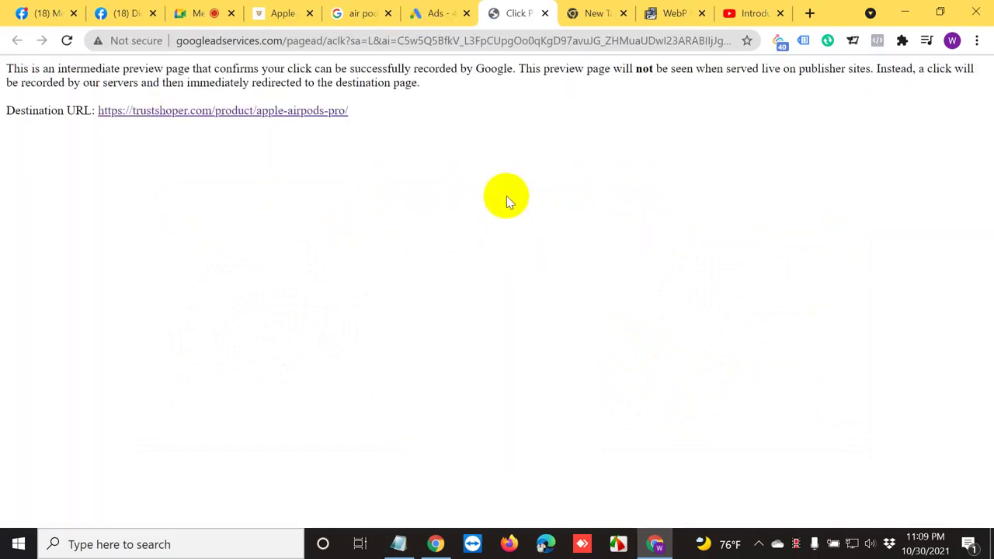
pyautogui.click(547, 15)
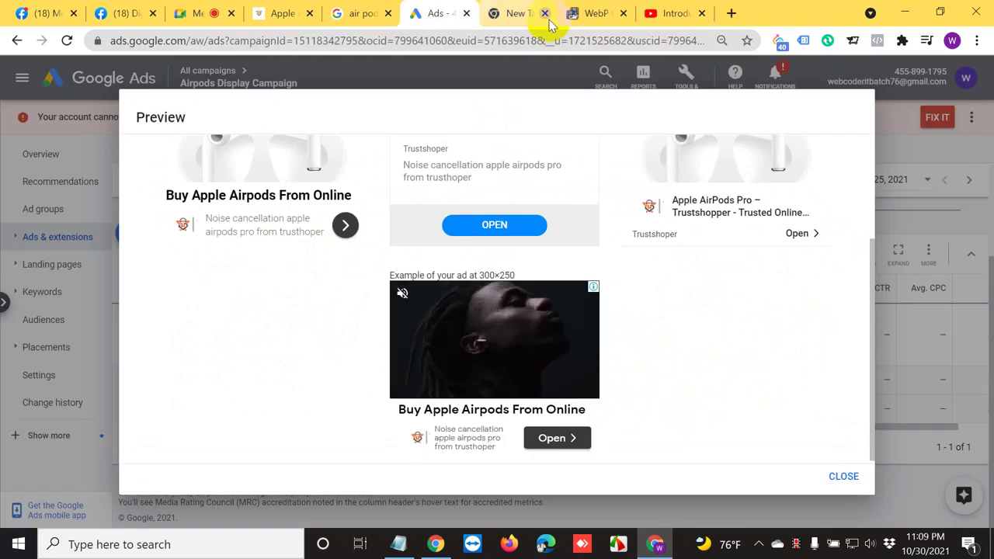
# Copy the shareable ad preview link and open it in a new browser tab.
pyautogui.scroll(3, 644, 333)
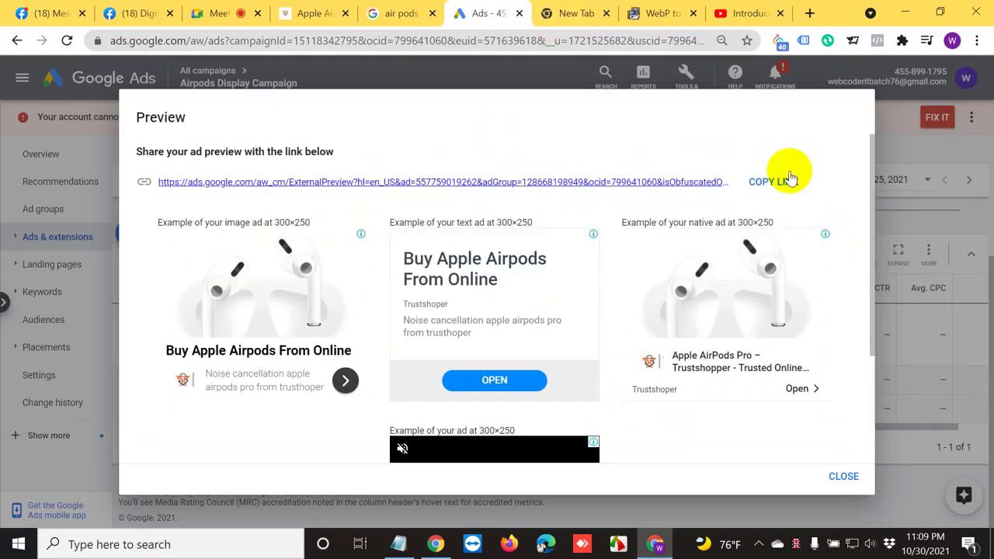
pyautogui.click(810, 13)
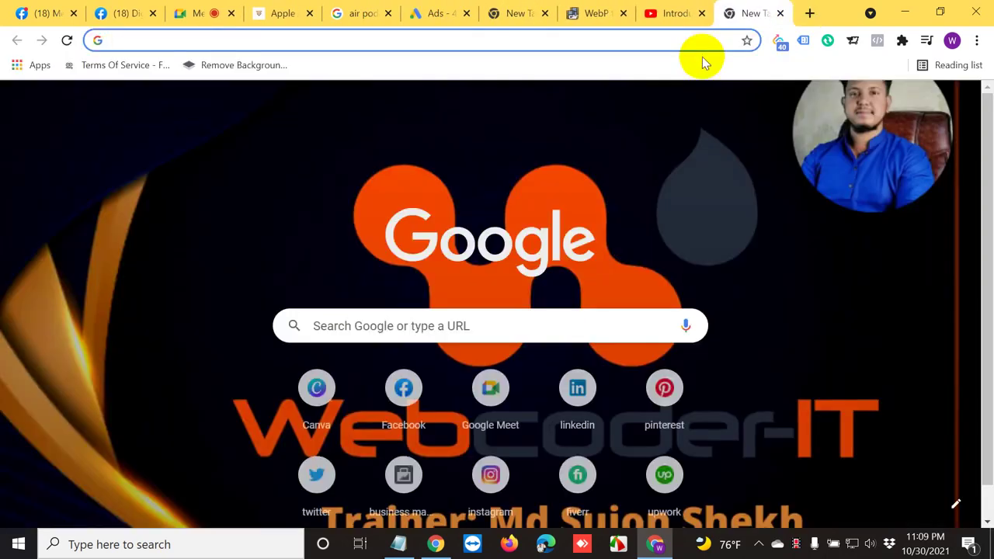
pyautogui.hotkey('ctrl', 'v')
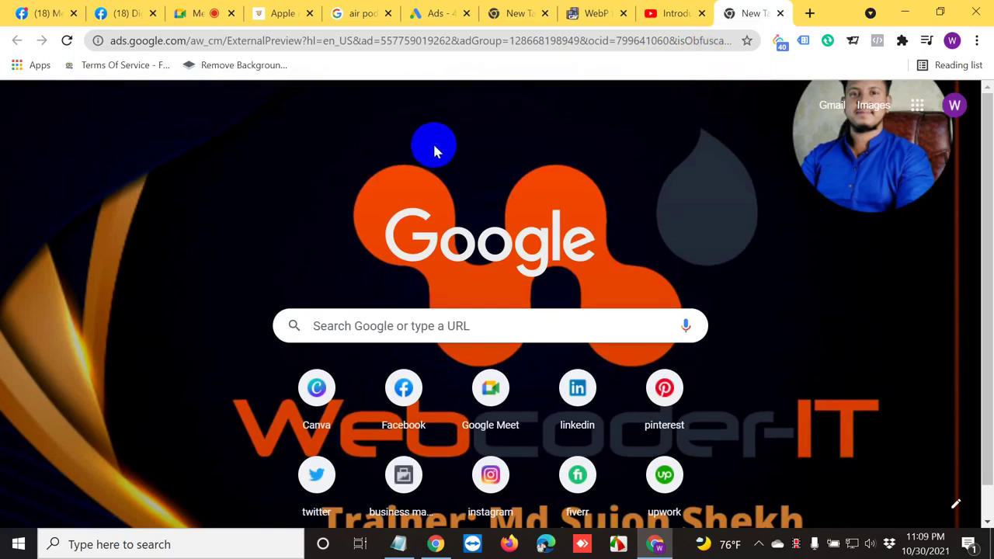
pyautogui.press('Return')
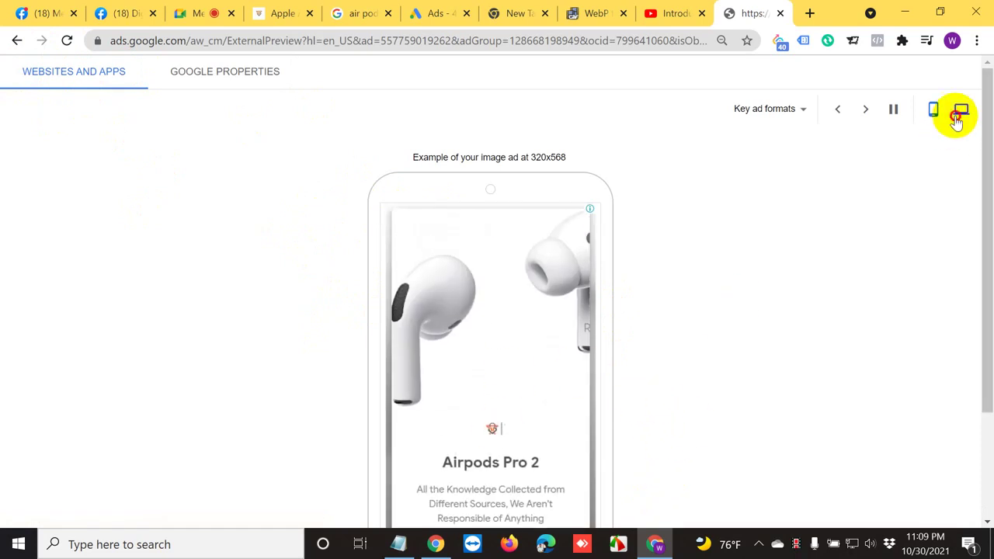
# View the desktop ad previews for websites and apps, and for YouTube among the Google properties.
pyautogui.click(960, 113)
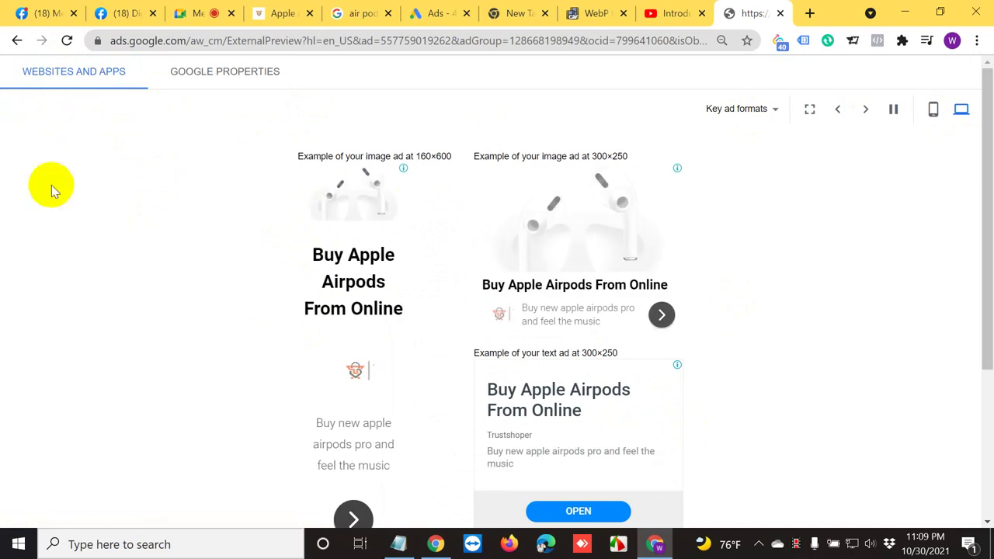
pyautogui.scroll(-3, 773, 412)
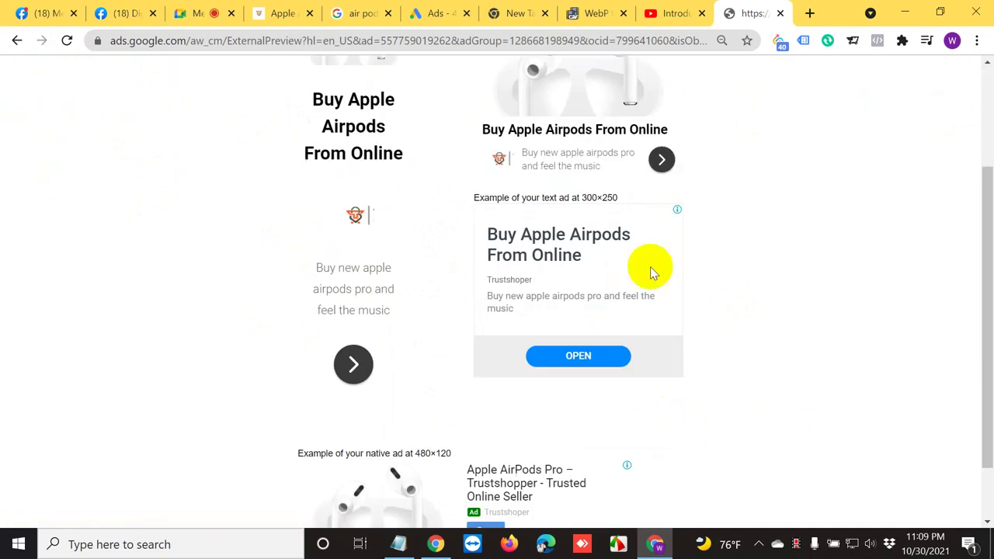
pyautogui.scroll(3, 424, 362)
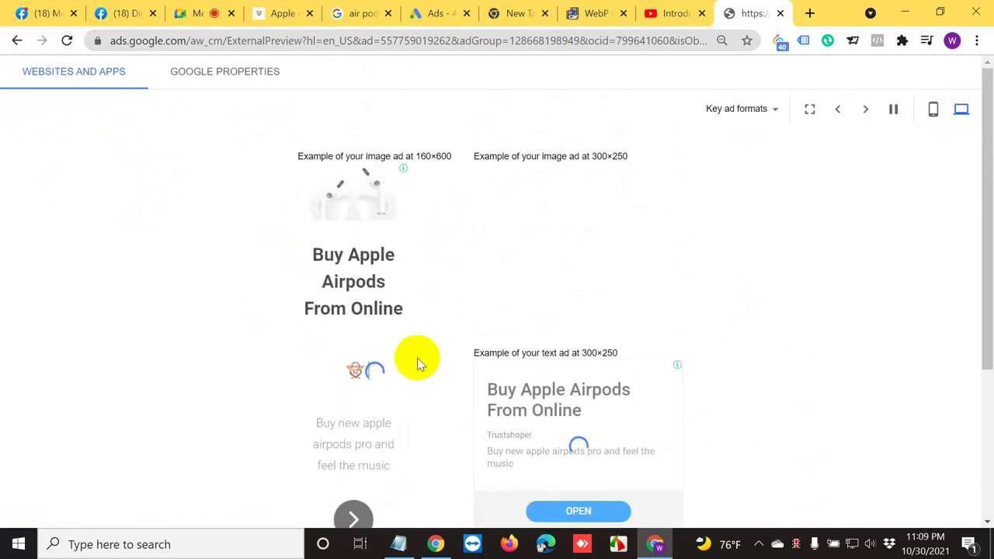
pyautogui.click(227, 71)
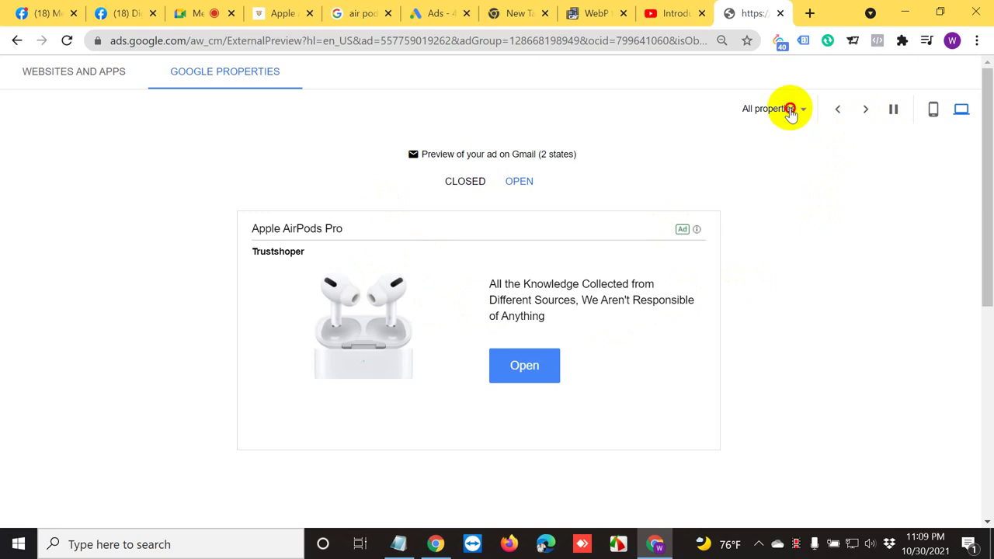
pyautogui.click(789, 109)
pyautogui.click(774, 147)
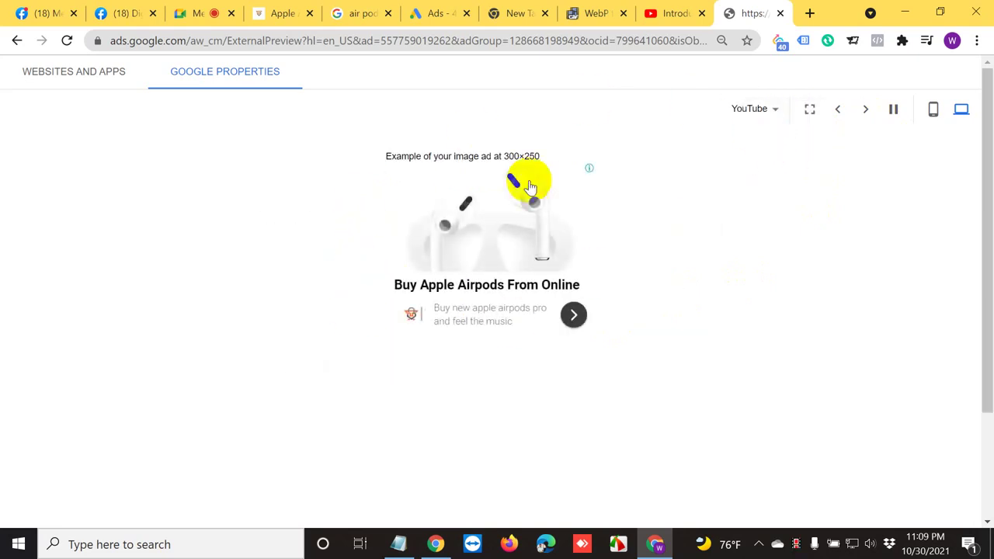
# View the website and app previews of the video ad in the desktop layout and in the mobile layout.
pyautogui.click(78, 75)
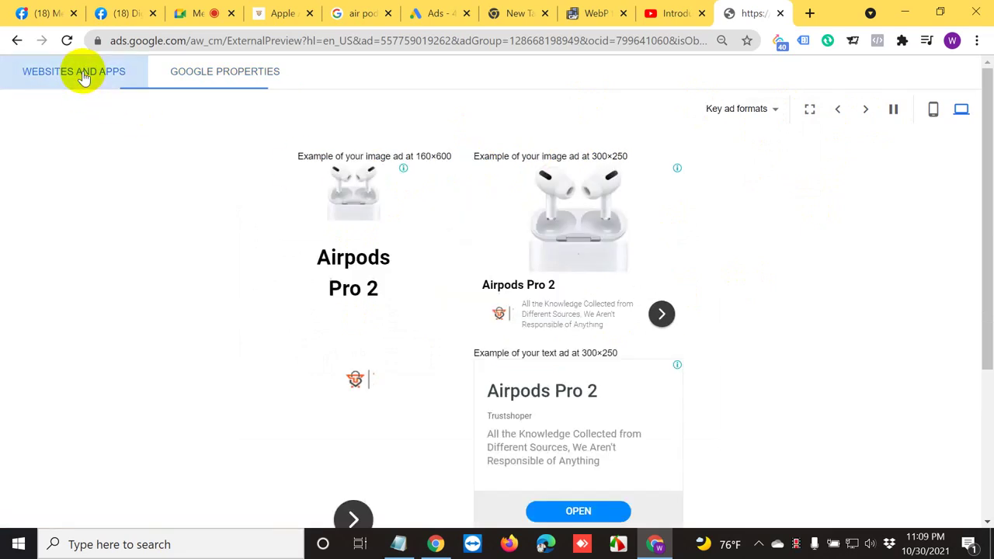
pyautogui.click(740, 112)
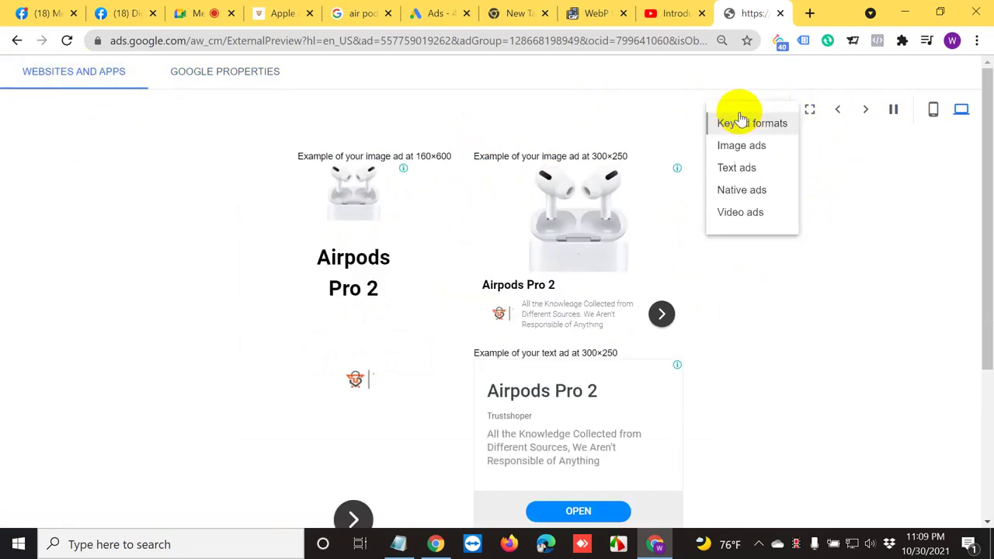
pyautogui.click(744, 214)
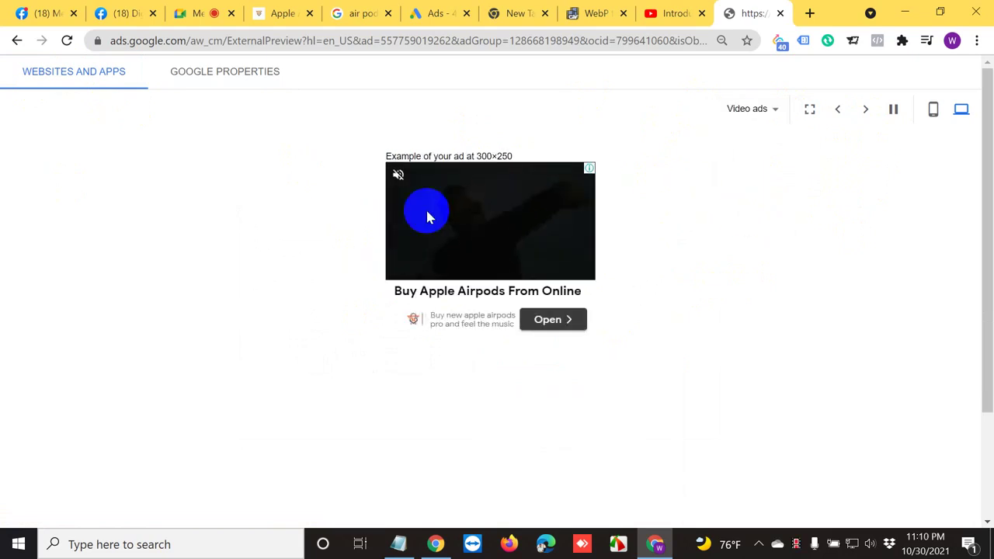
pyautogui.click(761, 109)
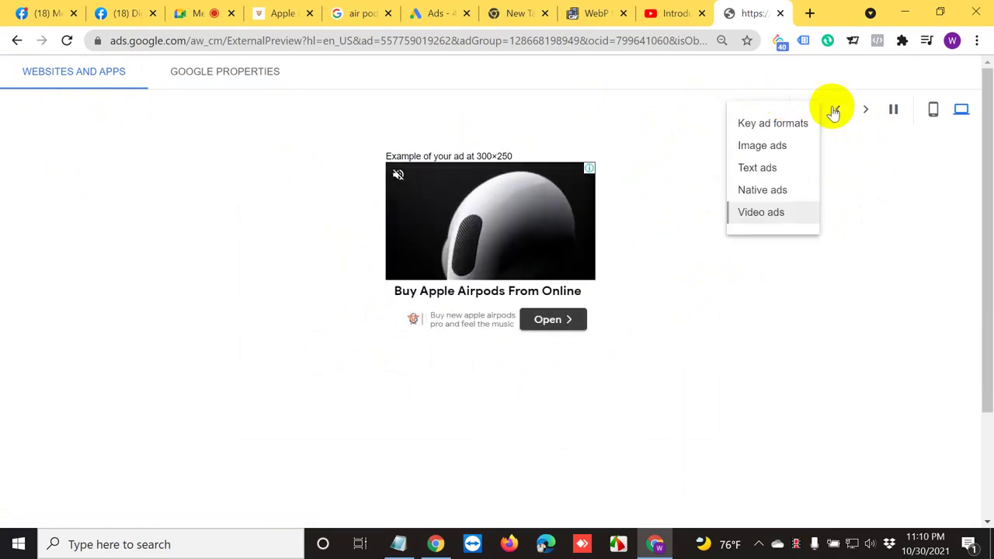
pyautogui.click(899, 257)
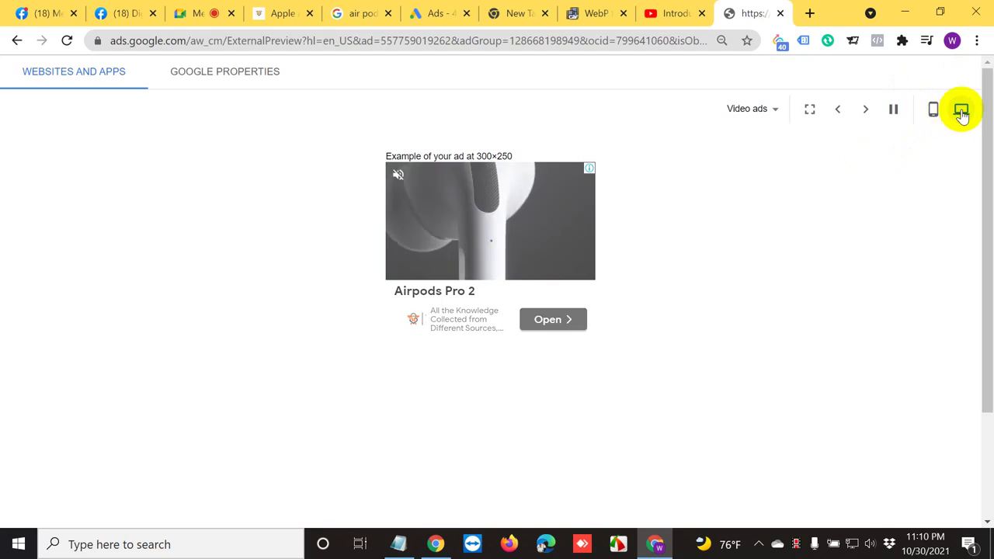
pyautogui.click(932, 112)
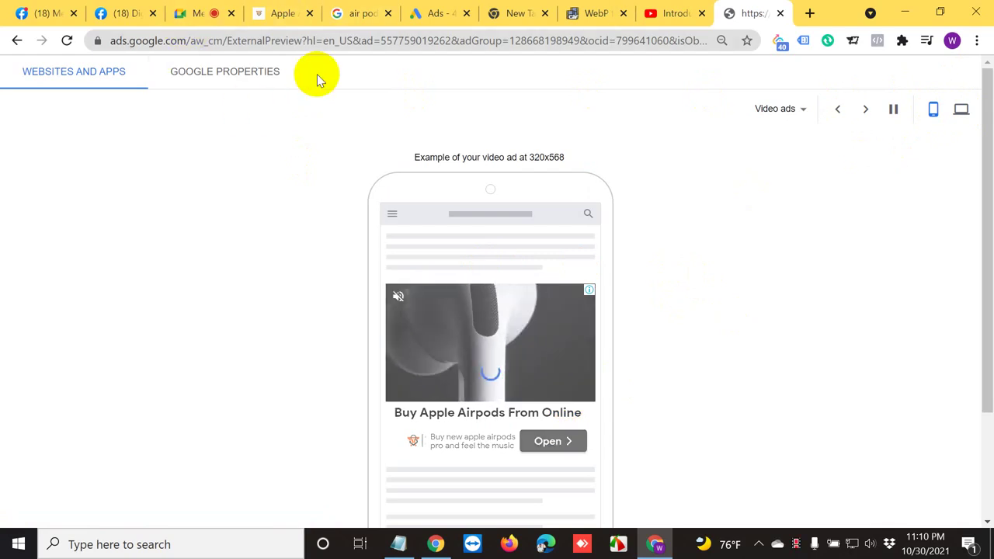
# Return to the Google Ads campaign's ads list and close the shareable ad preview.
pyautogui.click(204, 13)
pyautogui.click(646, 148)
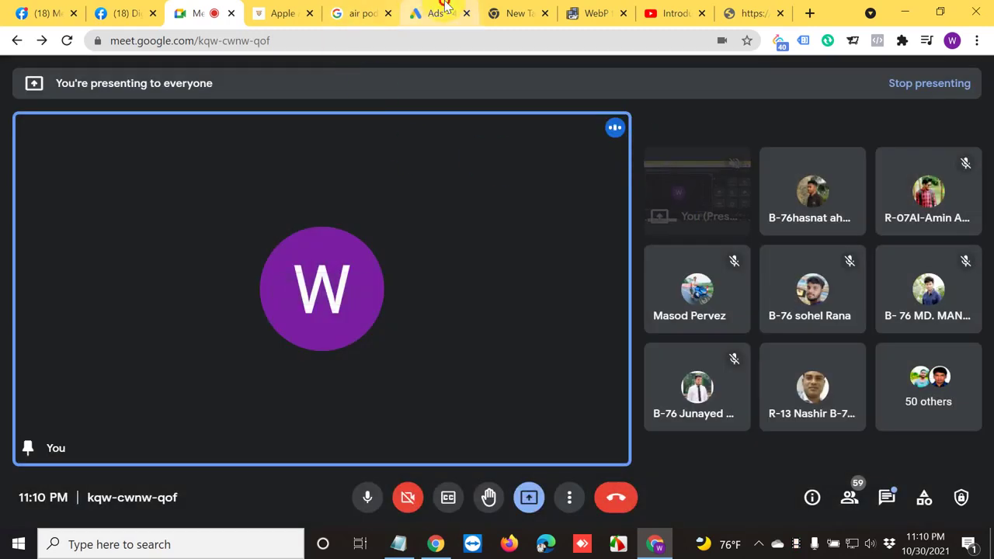
pyautogui.click(439, 13)
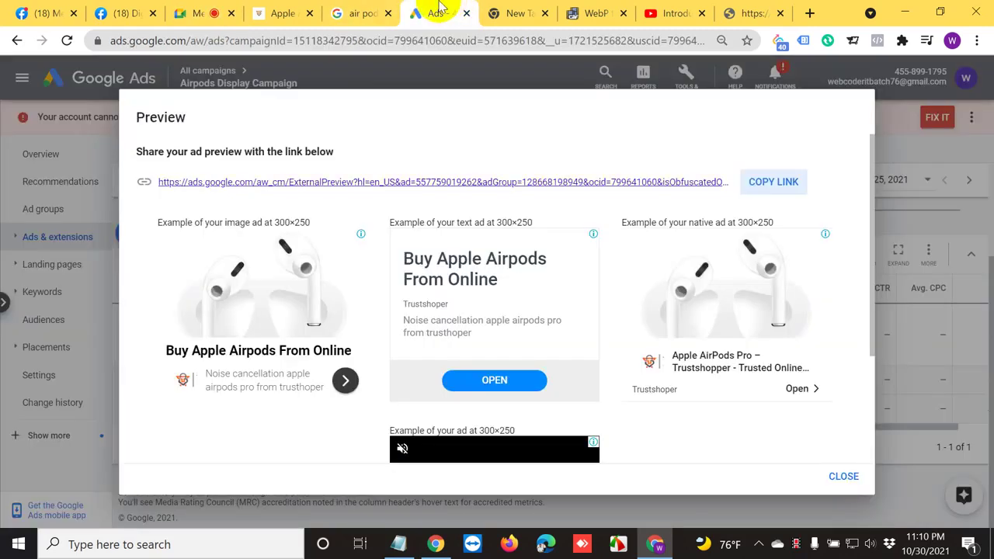
pyautogui.click(844, 477)
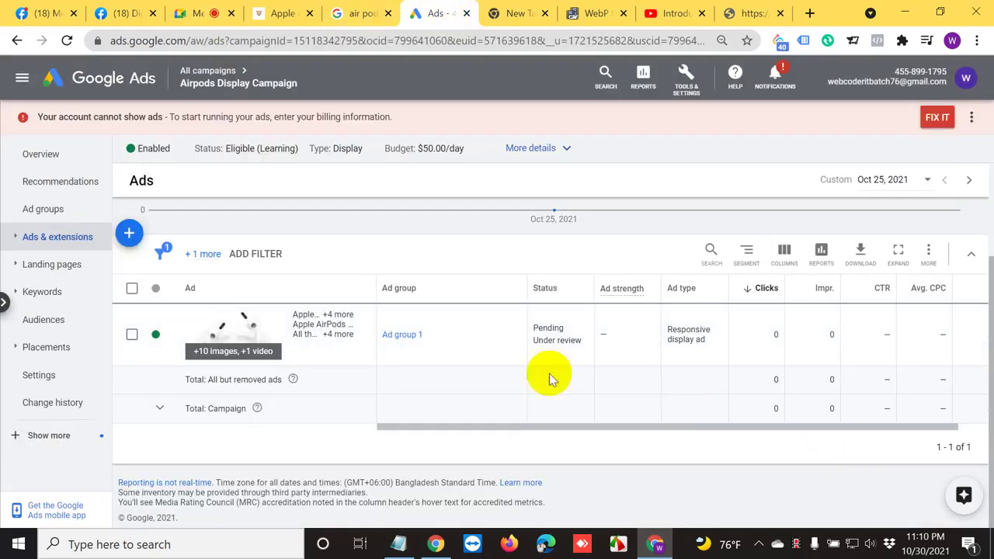
# Switch to the Google Meet call and read the in-call messages, including the question about PNG or JPG for logos and images.
pyautogui.click(179, 9)
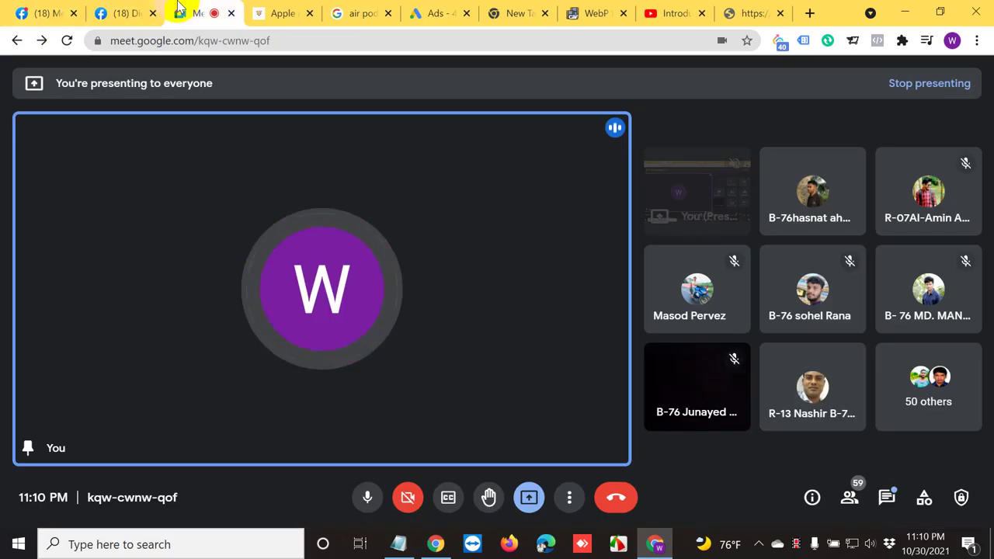
pyautogui.click(890, 507)
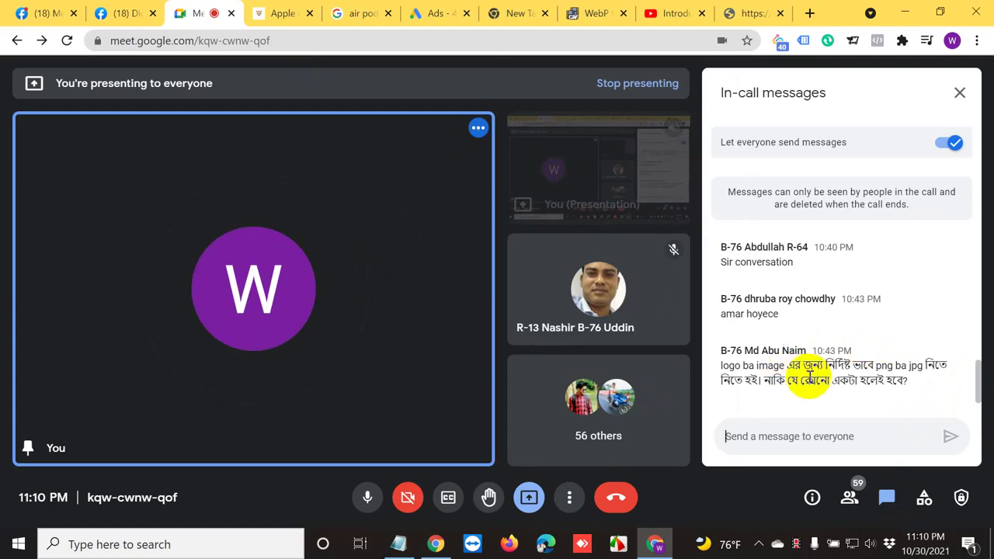
pyautogui.moveTo(803, 365); pyautogui.dragTo(895, 365)
pyautogui.click(897, 365)
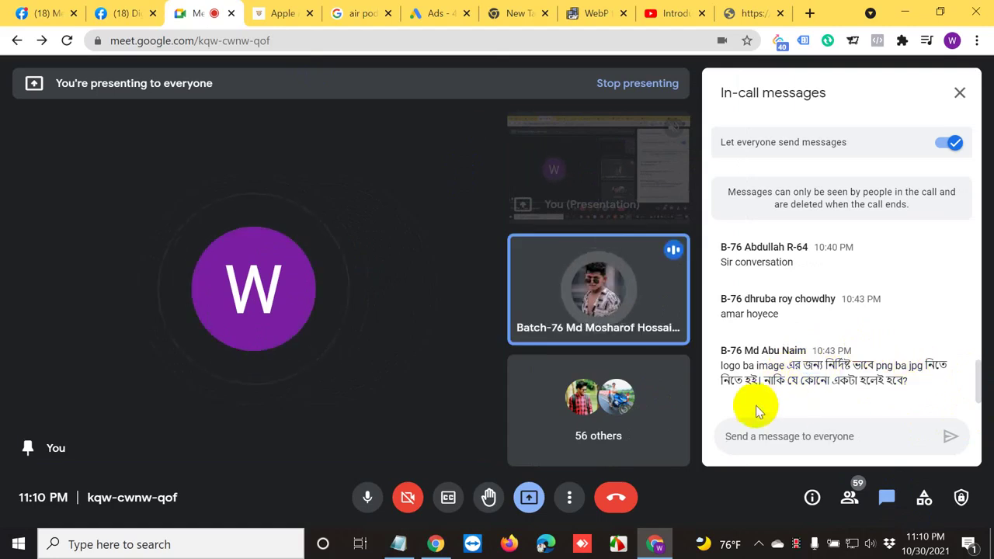
pyautogui.moveTo(776, 329); pyautogui.dragTo(884, 330)
pyautogui.click(886, 332)
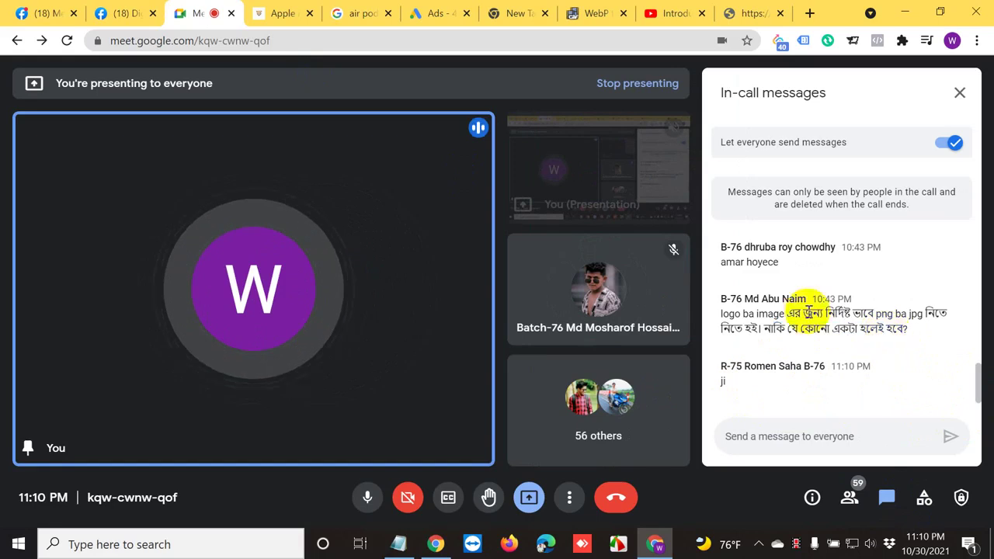
pyautogui.moveTo(730, 314); pyautogui.dragTo(817, 314)
pyautogui.click(774, 277)
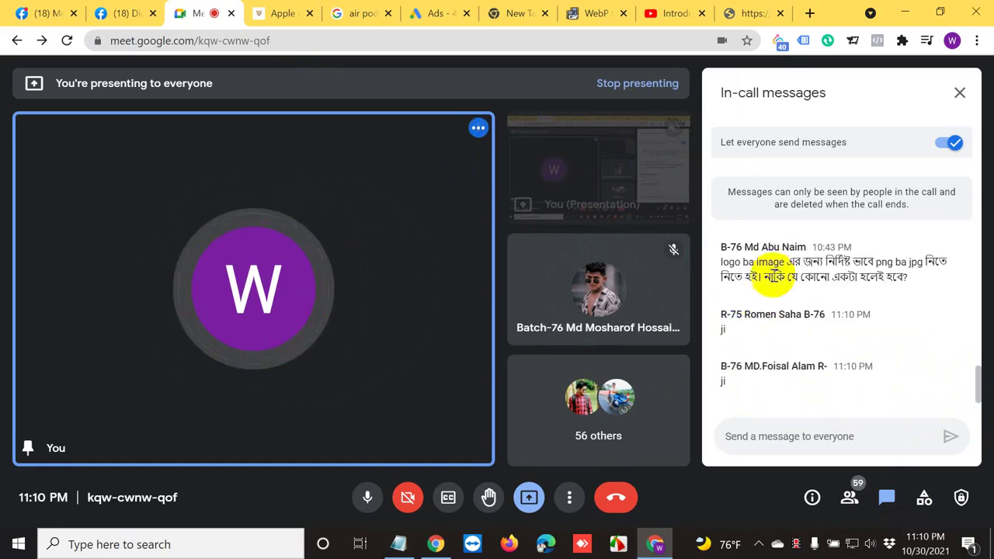